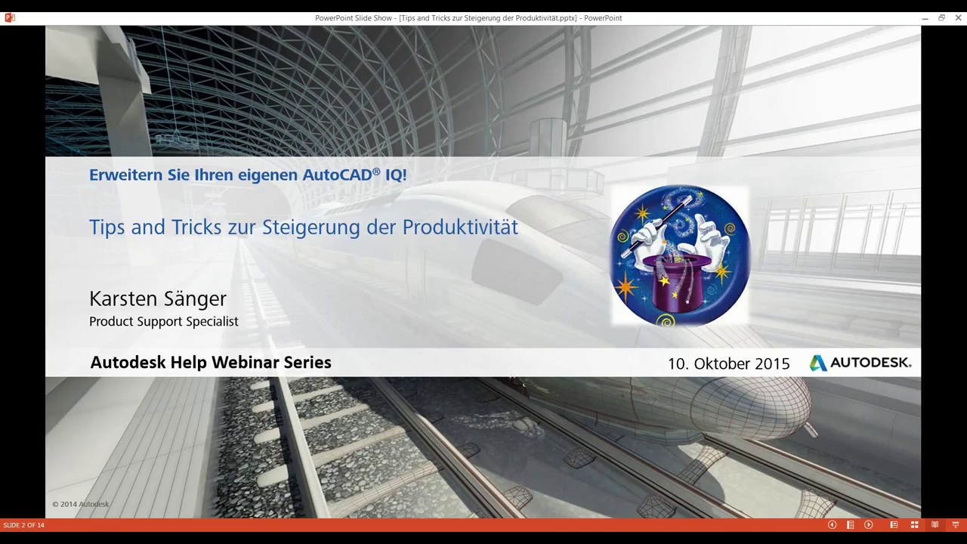
# - Advance the slide show to slide 3, 'Bevor wir beginnen…', about asking questions
pyautogui.press('Right')
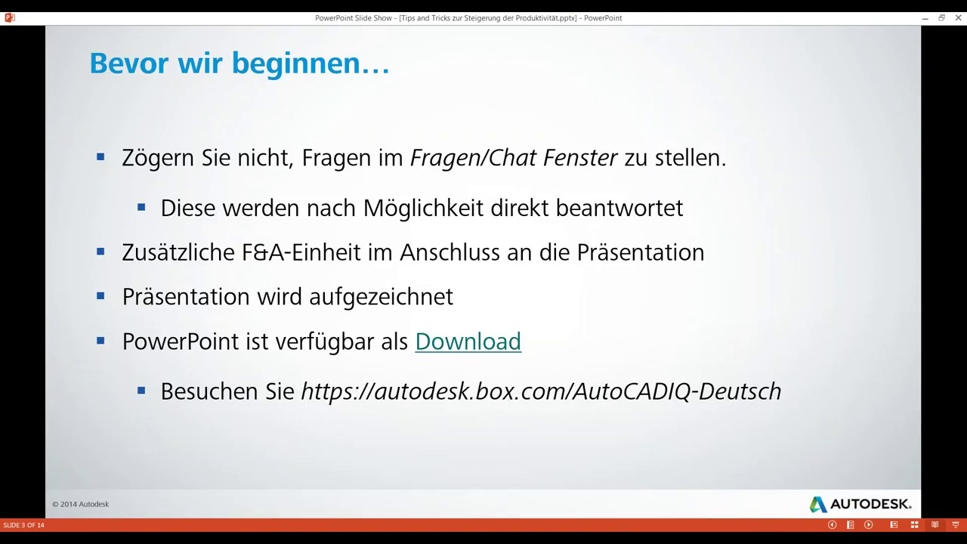
# - Advance to slide 4, covering the help webinars website, upcoming sessions and feedback
pyautogui.press('Right')
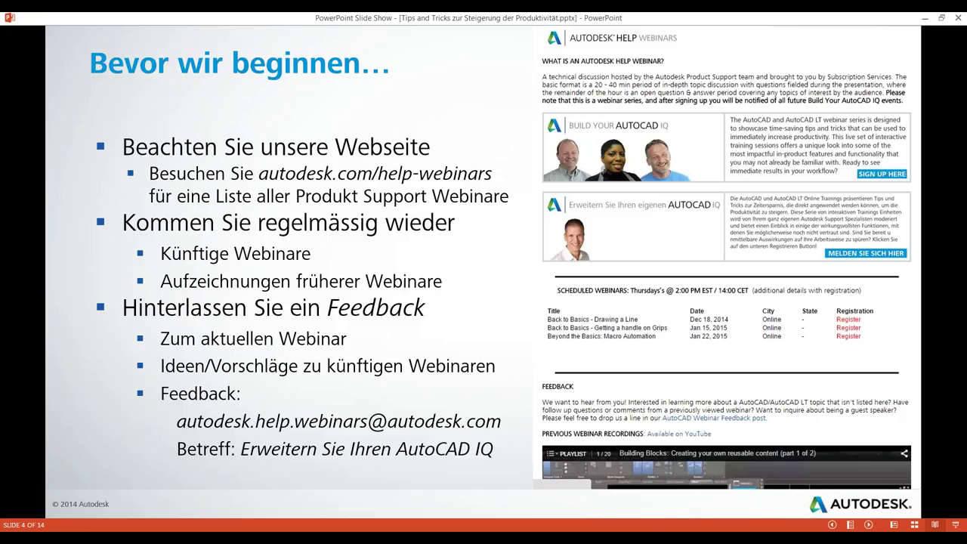
# - Advance to slide 5, which invites the audience to answer a few questions
pyautogui.press('Right')
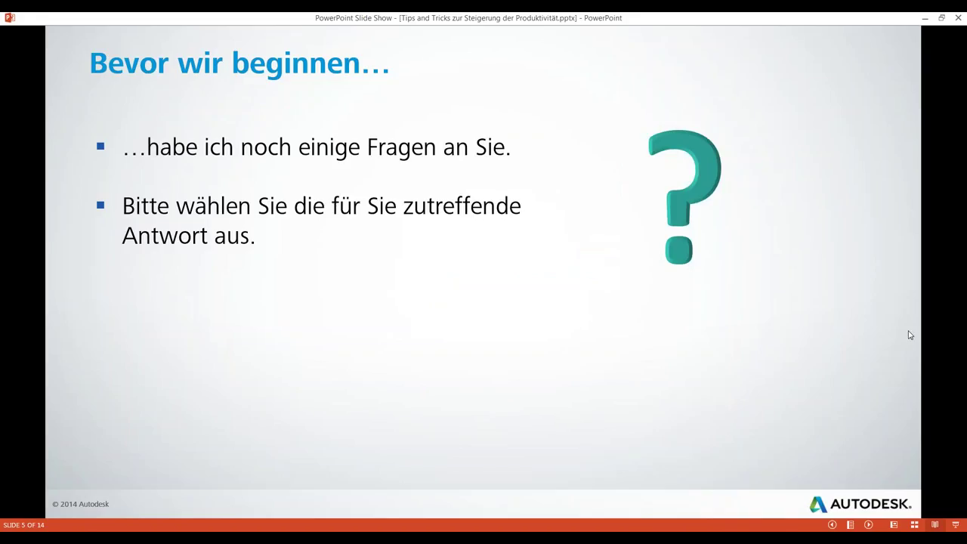
# - Advance to slide 6, listing previous German AutoCAD IQ webinars 10–19
pyautogui.click(664, 330)
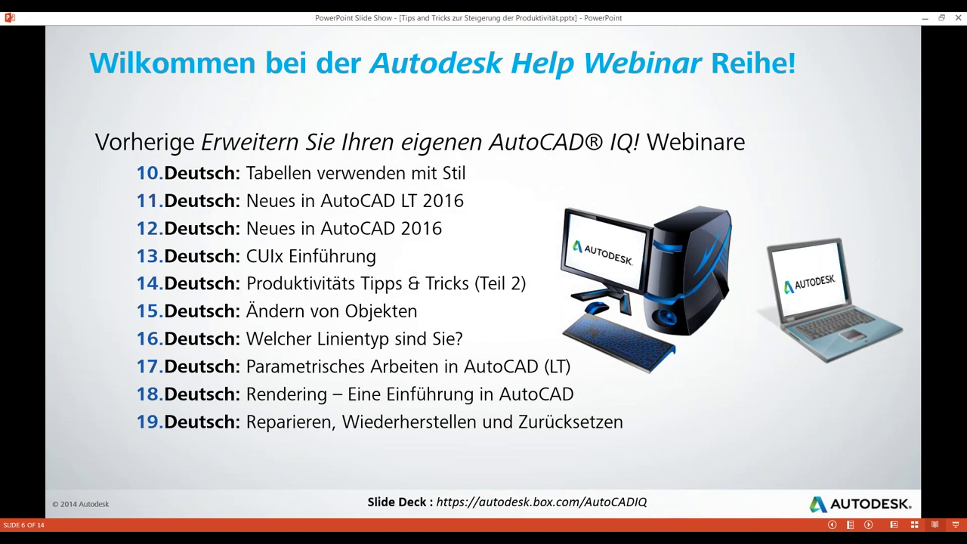
# - Step past the YouTube Channel line and Knowledge Network slide to reach the Agenda slide 9
pyautogui.press('Right')
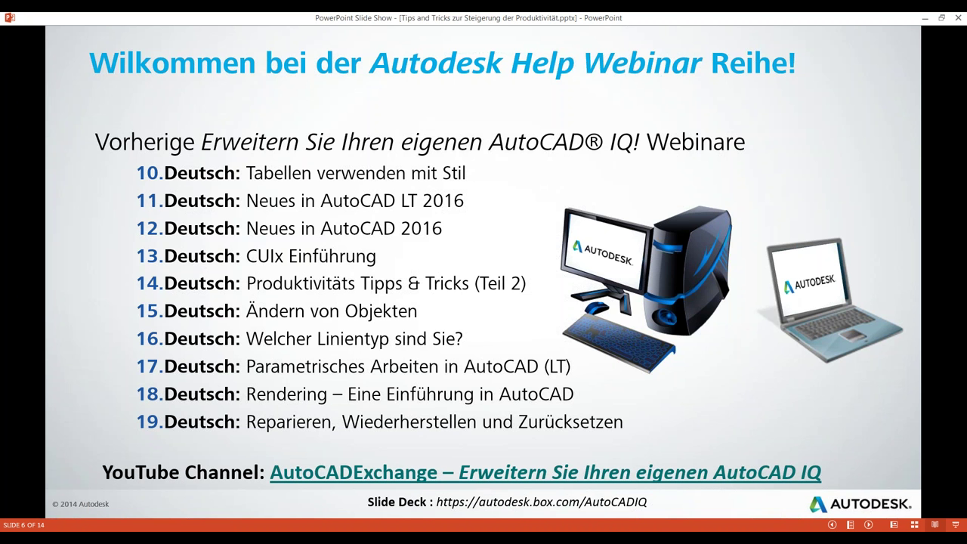
pyautogui.press('Right')
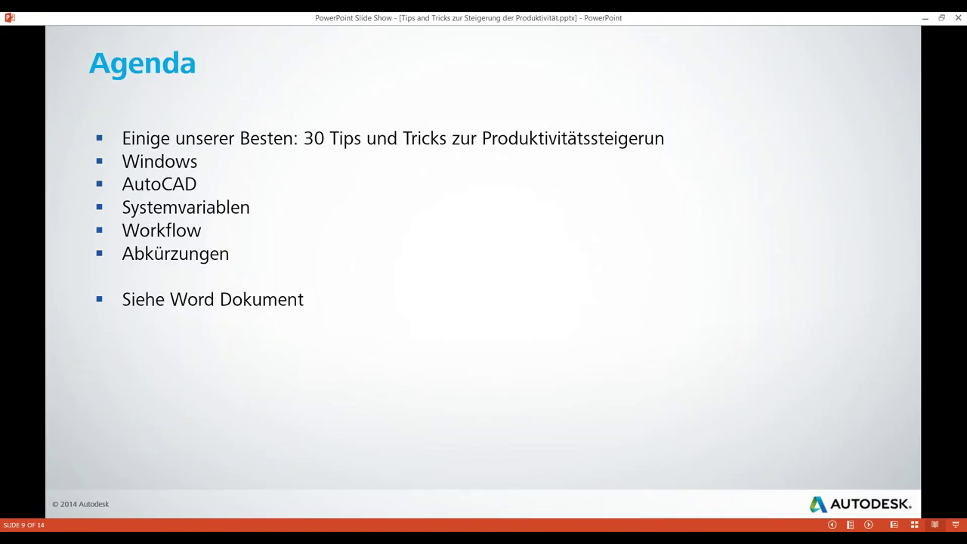
# - Switch to the Word document 'Tips and Tricks zur Steigerung der Produktivität.docx'
pyautogui.click(405, 480)
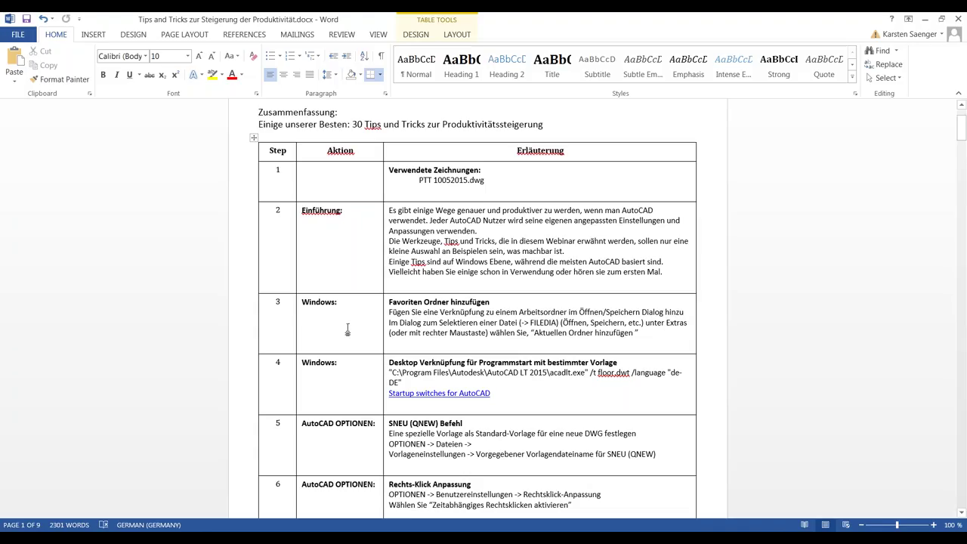
# - Highlight step 3 in the tips table, then switch via PowerPoint to AutoCAD's empty Zeichnung1.dwg
pyautogui.moveTo(275, 300); pyautogui.dragTo(281, 301)
pyautogui.click(302, 311)
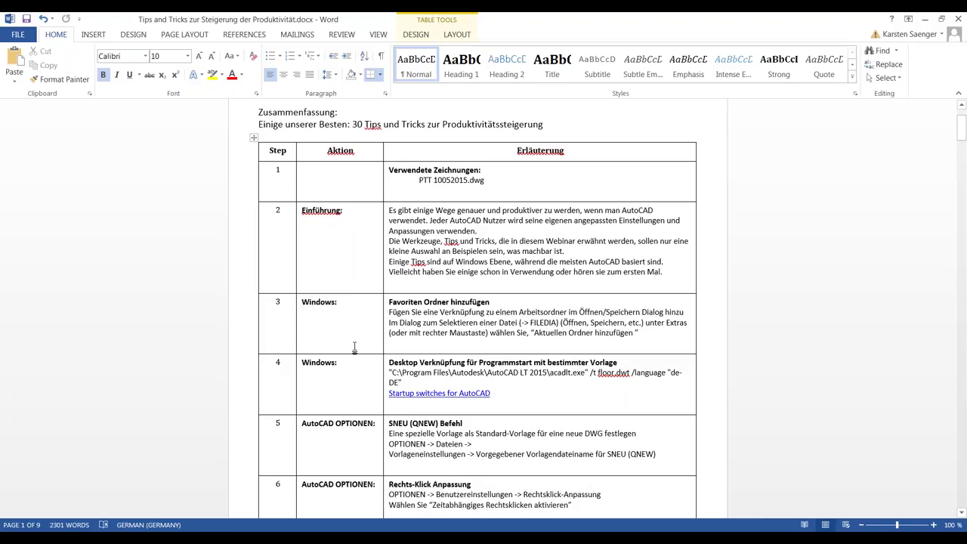
pyautogui.click(440, 476)
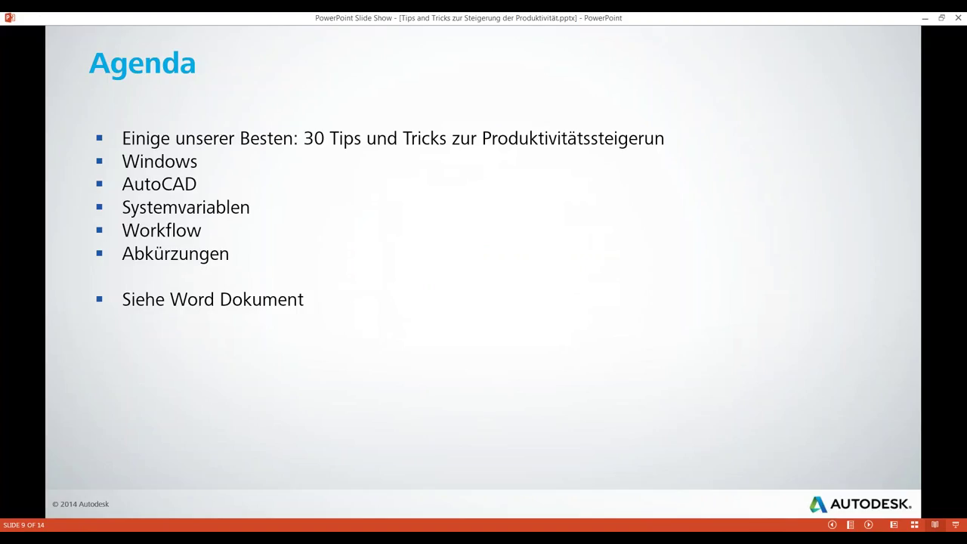
pyautogui.hotkey('alt', 'Tab')
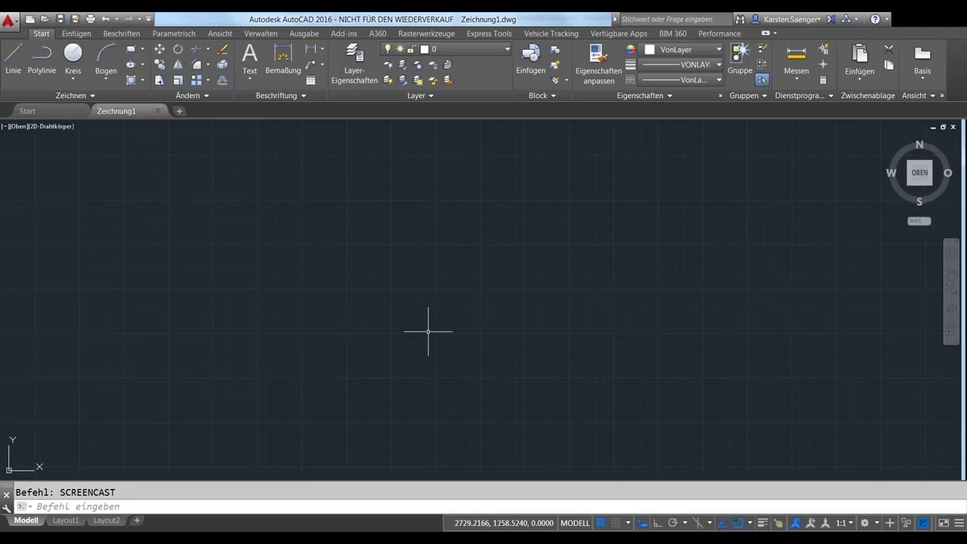
# - Show the default Open file dialog, then cancel it without opening anything
pyautogui.click(45, 21)
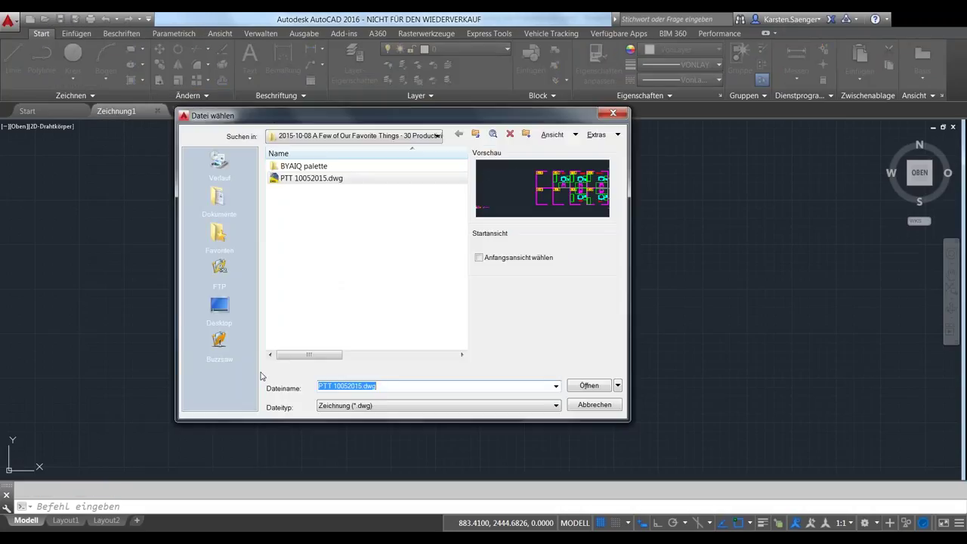
pyautogui.click(593, 409)
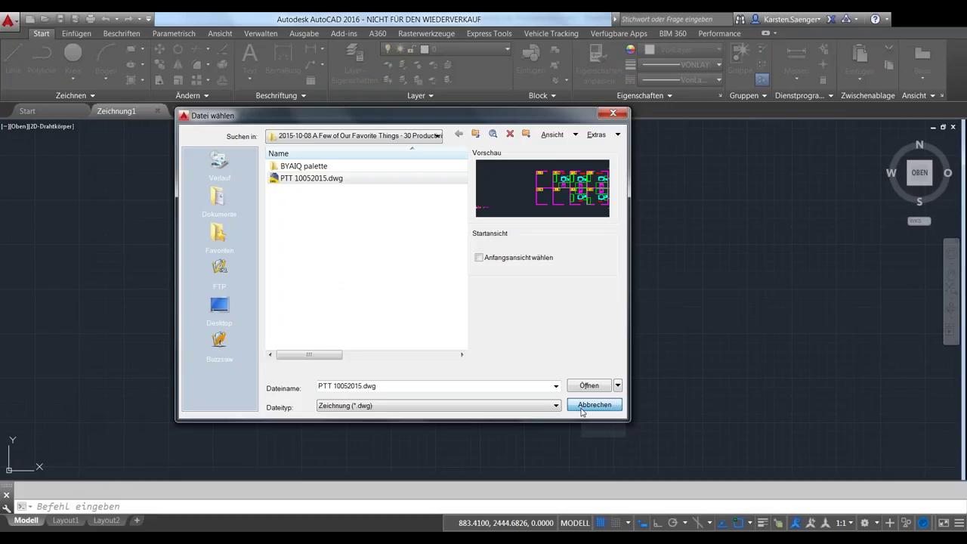
pyautogui.click(594, 405)
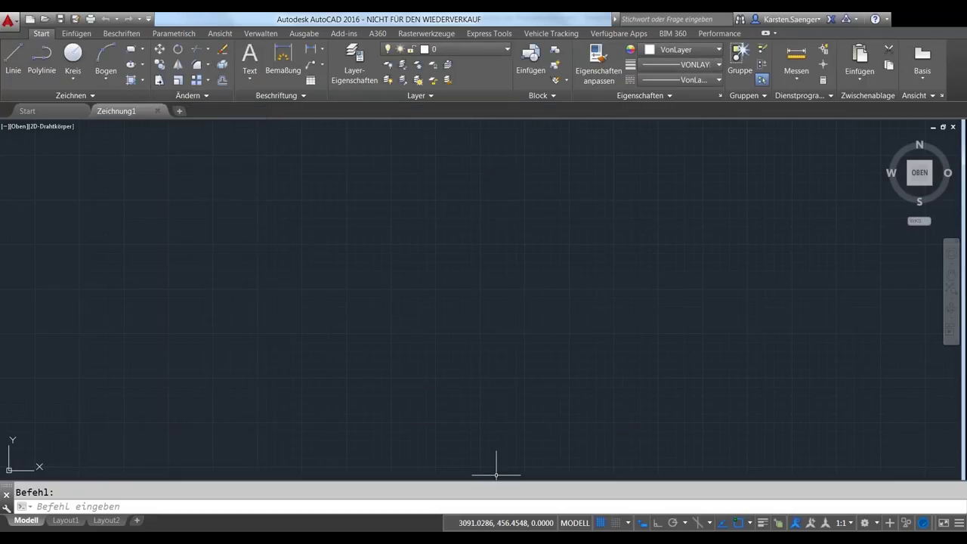
# - Set the FILEDIA system variable to 0 at the command line
pyautogui.click(464, 506)
pyautogui.write('fil')
pyautogui.write('edia')
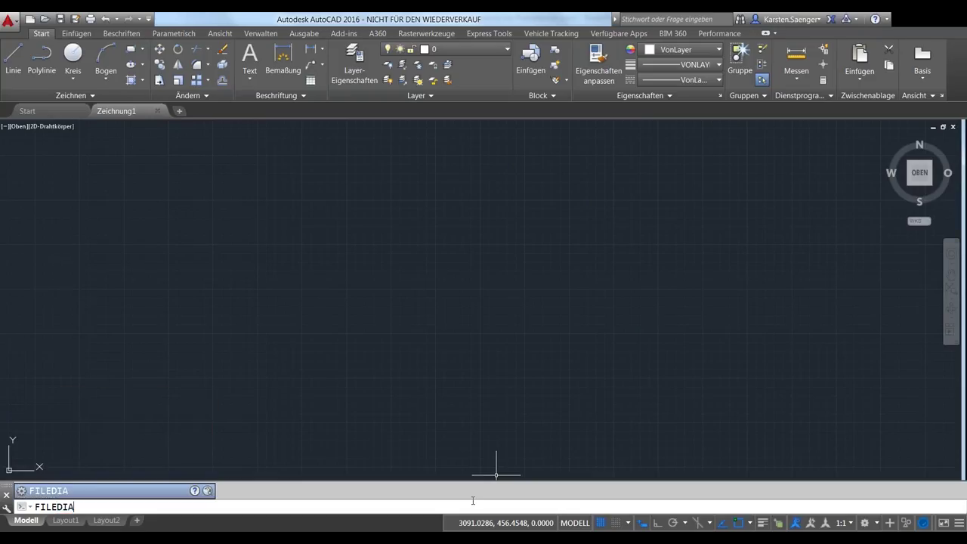
pyautogui.press('Return')
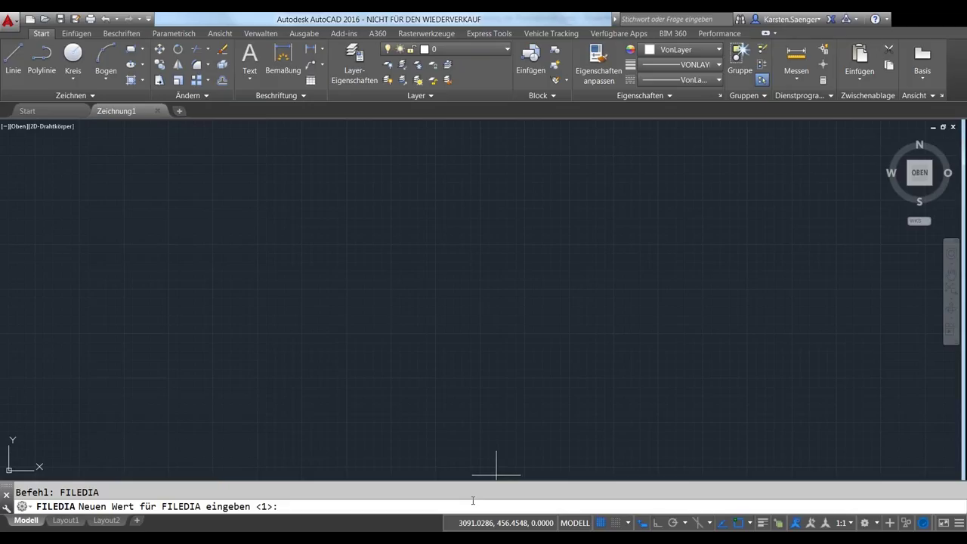
pyautogui.write('0')
pyautogui.press('Return')
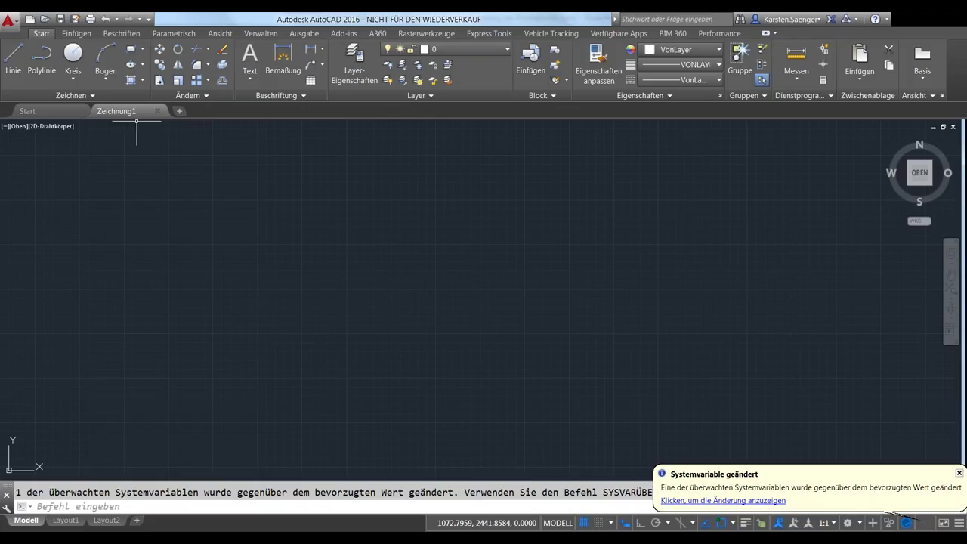
# - Test Open at the command-line name prompt, cancel it, and enter FILEDIA value 1
pyautogui.click(44, 20)
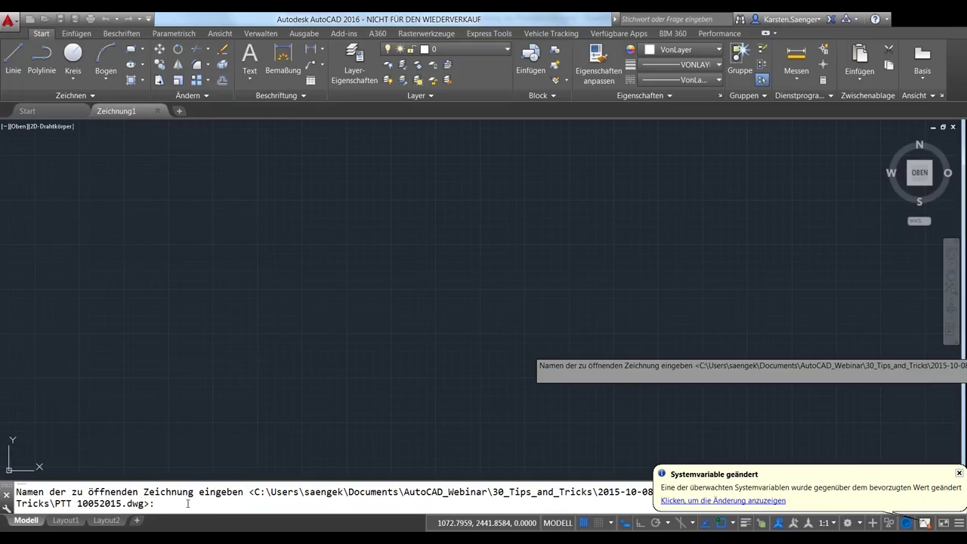
pyautogui.press('Escape')
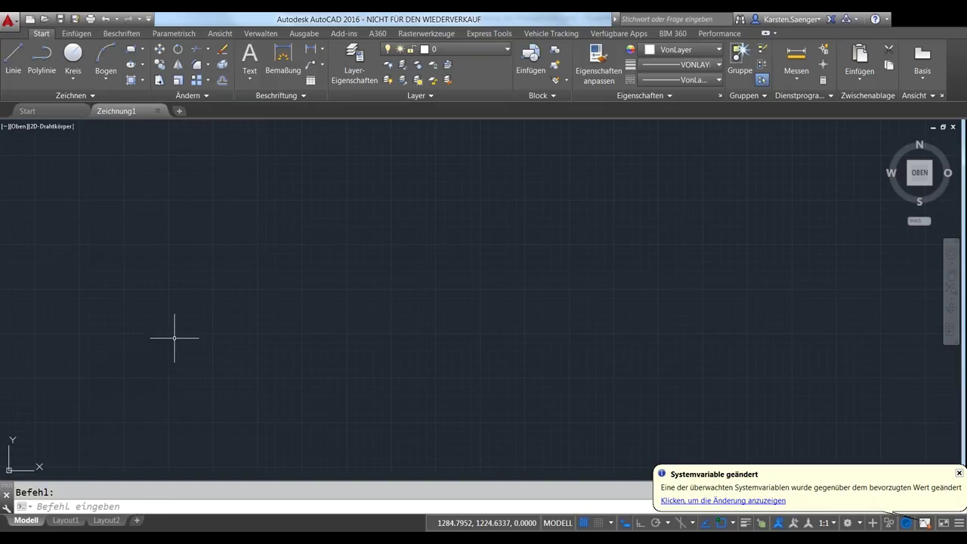
pyautogui.write('filead')
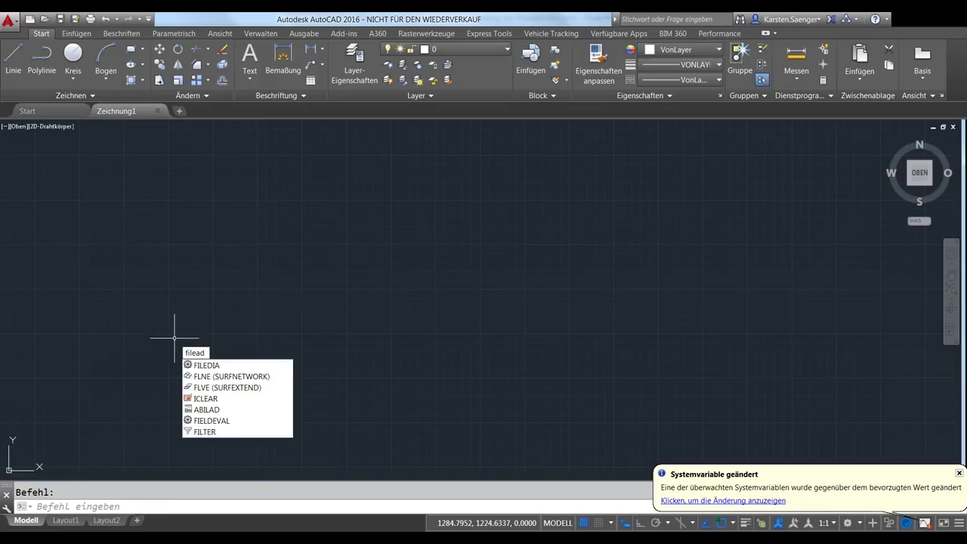
pyautogui.press('Return')
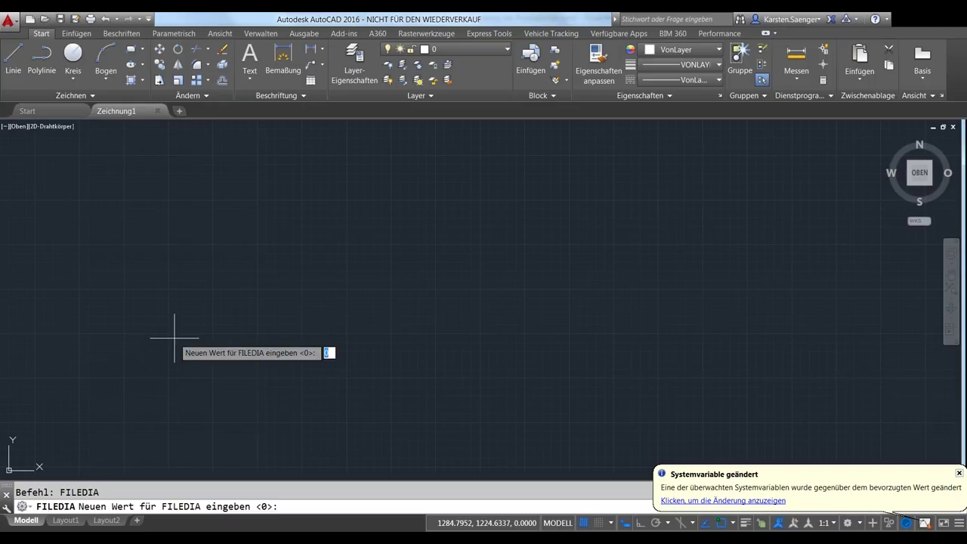
pyautogui.write('1')
pyautogui.press('Return')
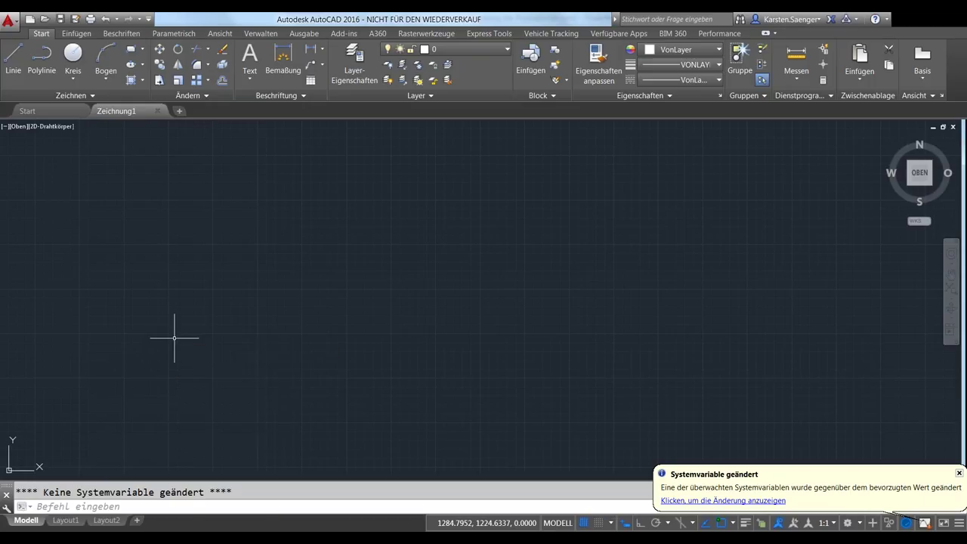
# - Reopen the file dialog with Ctrl+O and browse to the C:\Autodesk folder
pyautogui.hotkey('ctrl', 'o')
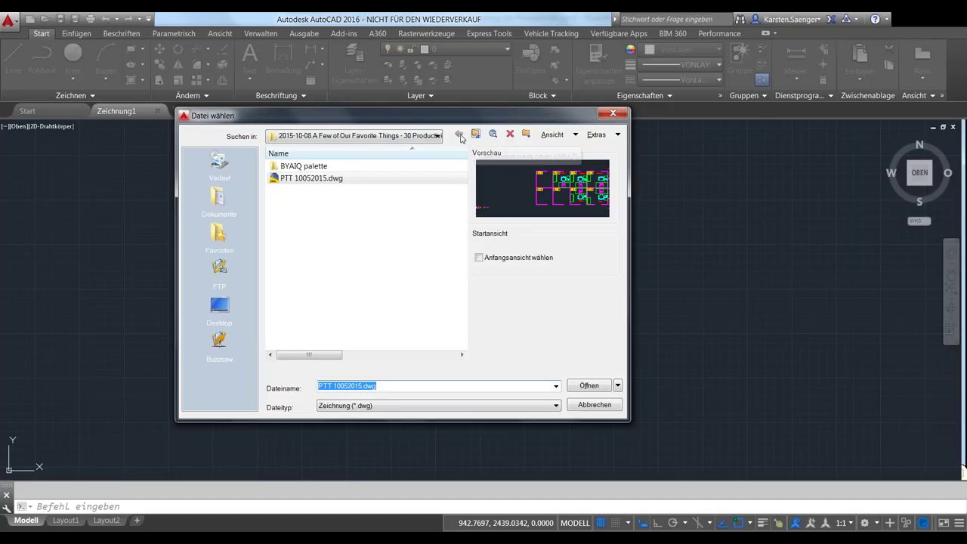
pyautogui.click(476, 136)
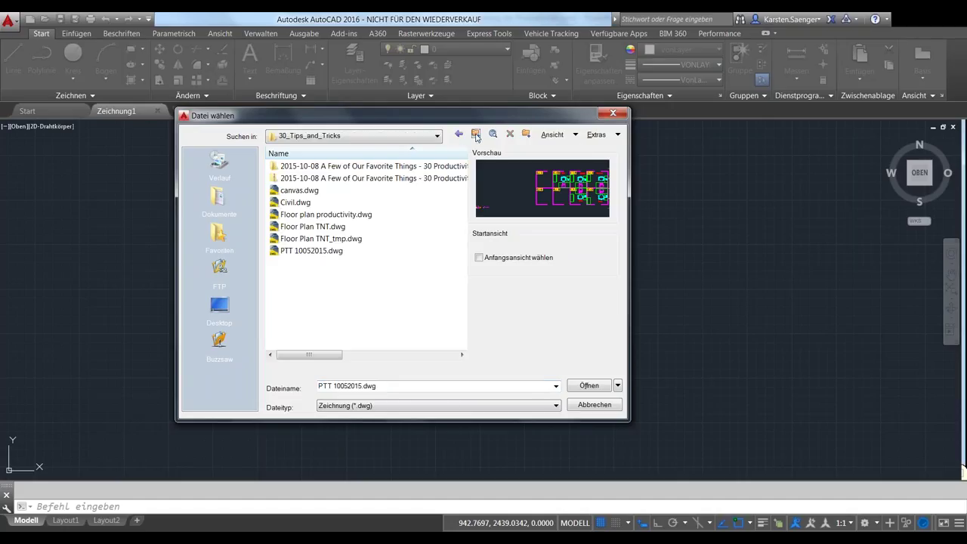
pyautogui.click(349, 139)
pyautogui.click(318, 158)
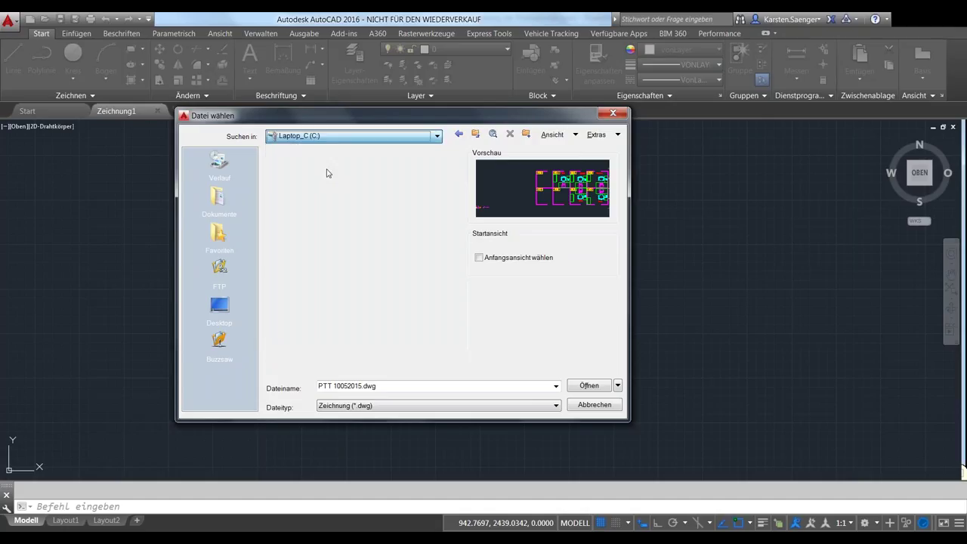
pyautogui.doubleClick(306, 192)
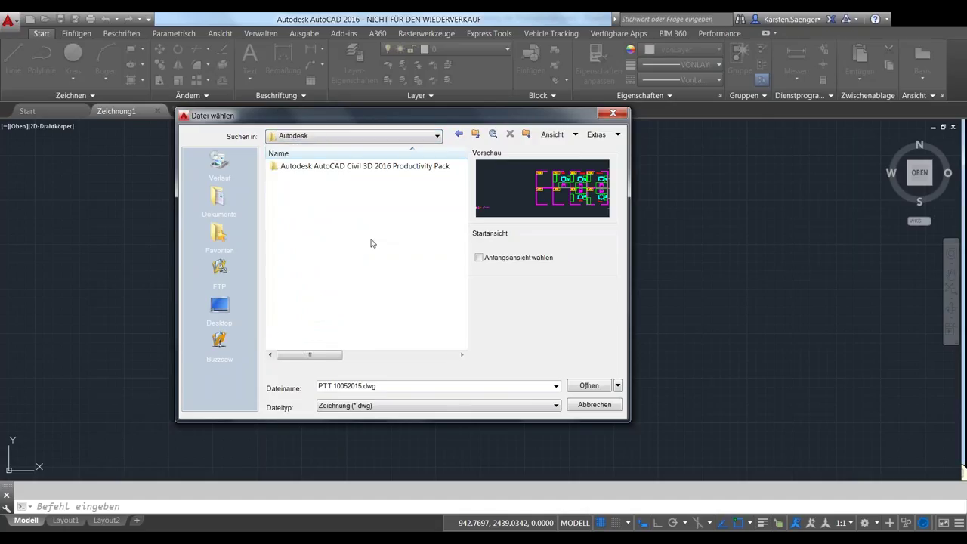
# - Add the Autodesk folder to the places list, then cancel and save the Positionsliste changes
pyautogui.rightClick(209, 398)
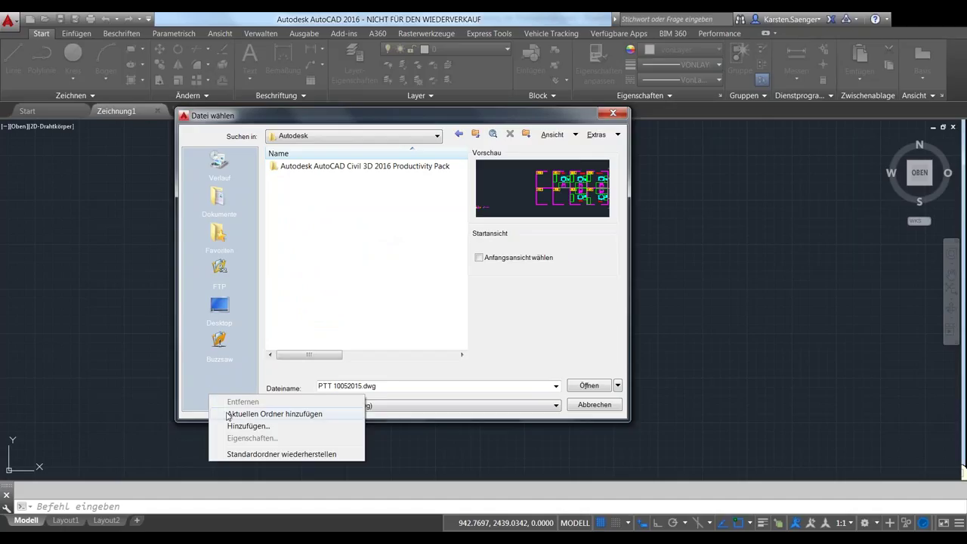
pyautogui.click(232, 415)
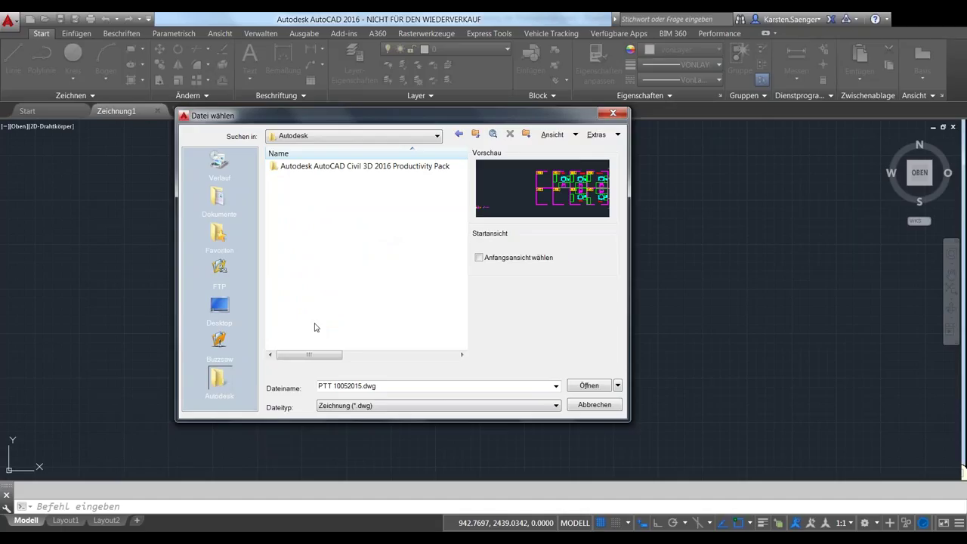
pyautogui.click(594, 405)
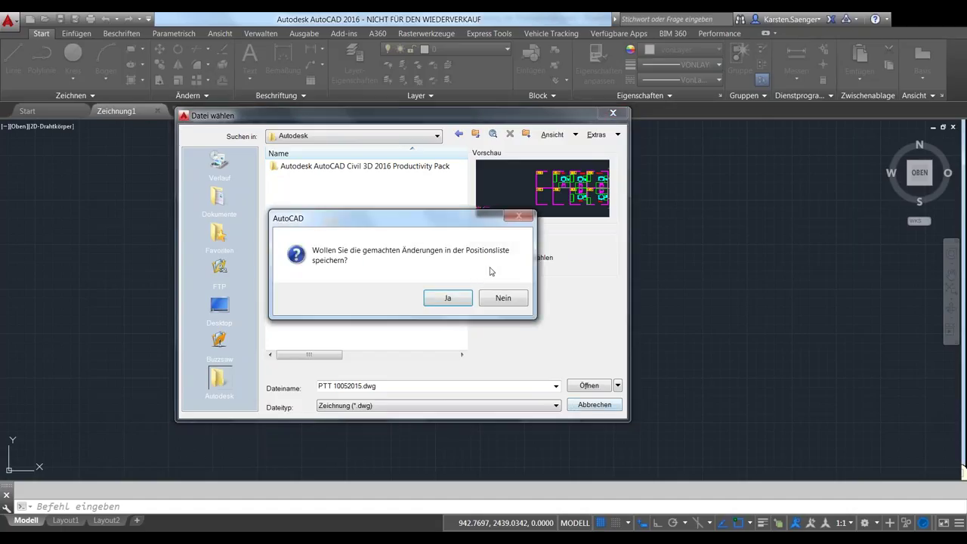
pyautogui.click(447, 298)
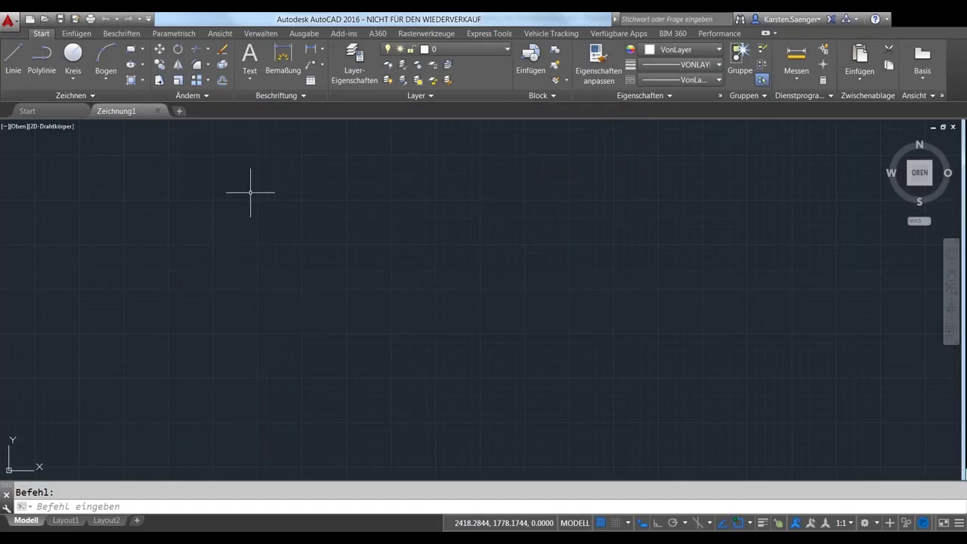
# - Reopen AutoCAD's file-open dialog at the Autodesk favourite folder, then go to the Word tips document
pyautogui.click(45, 20)
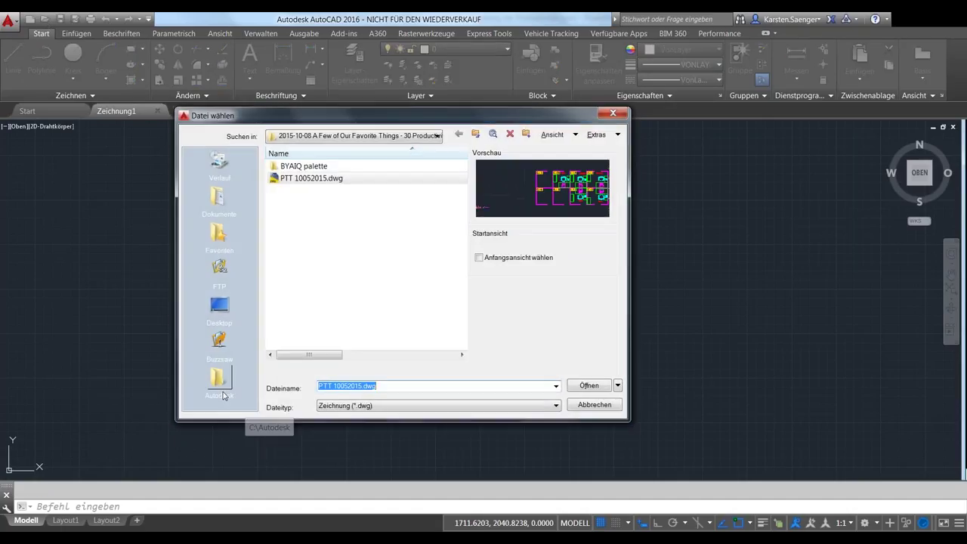
pyautogui.click(217, 382)
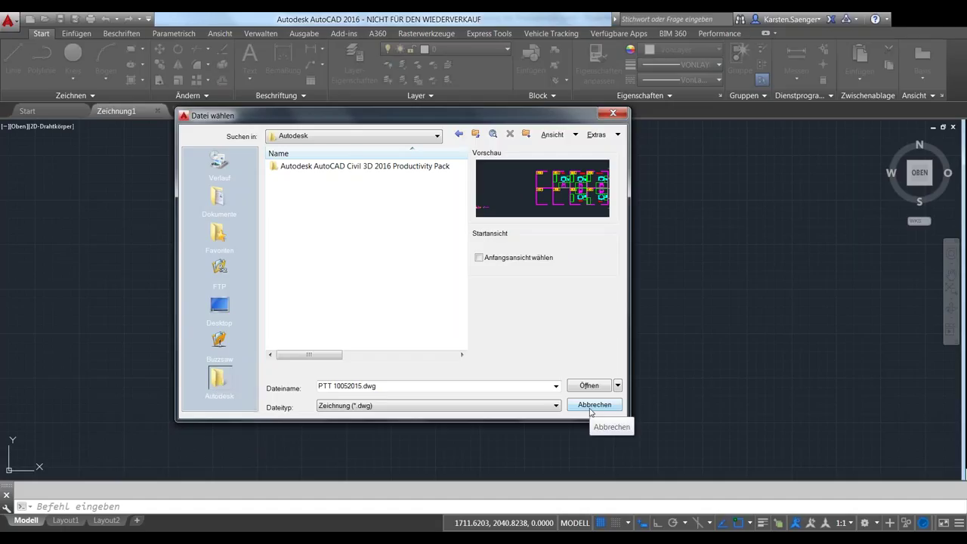
pyautogui.hotkey('alt', 'Tab')
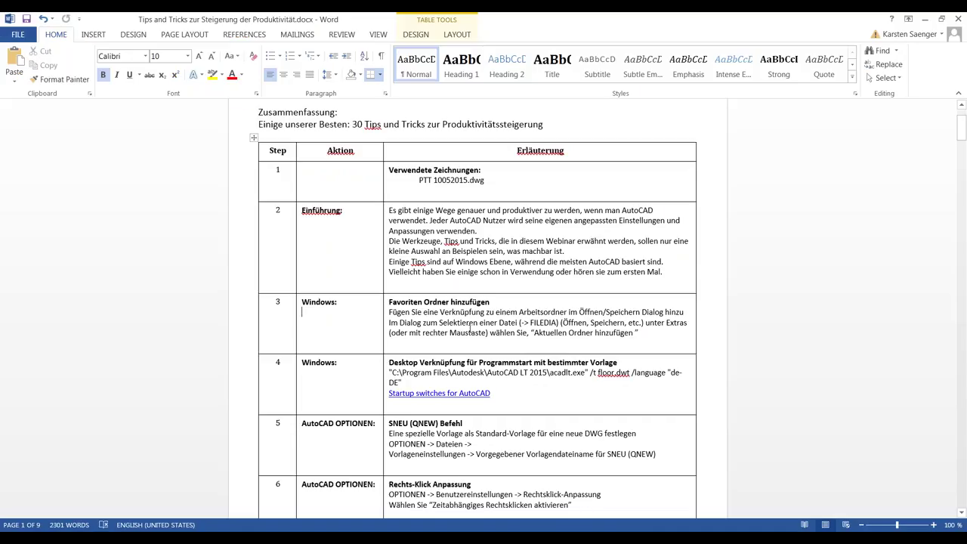
# - Highlight the /t switch and floor.dwt in Word's row 4, then cancel AutoCAD's Datei wählen dialog
pyautogui.click(345, 362)
pyautogui.moveTo(590, 373); pyautogui.dragTo(595, 374)
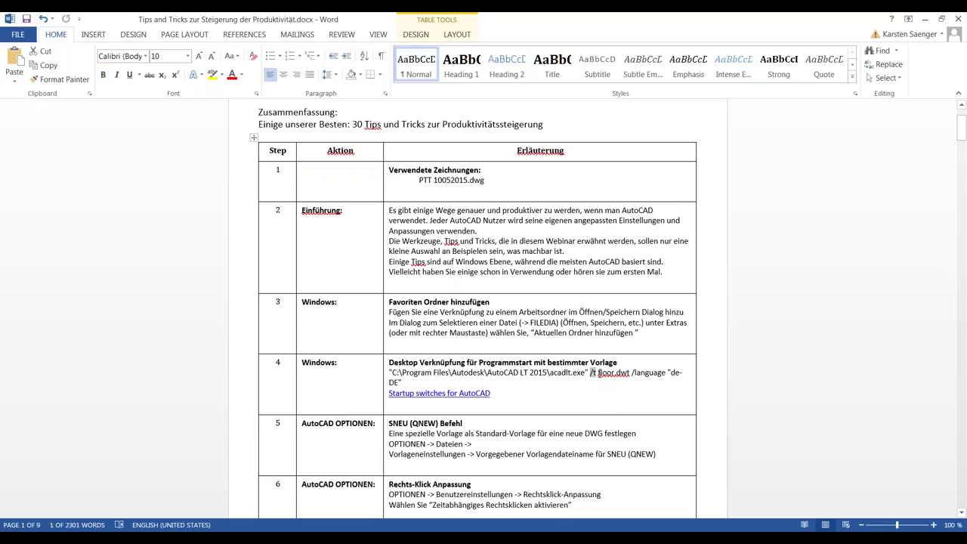
pyautogui.moveTo(598, 374); pyautogui.dragTo(630, 374)
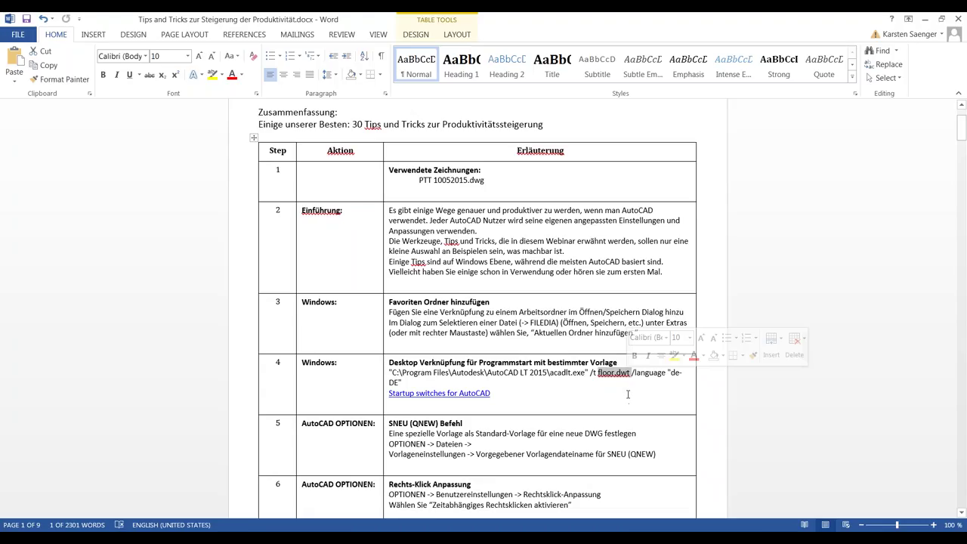
pyautogui.click(928, 21)
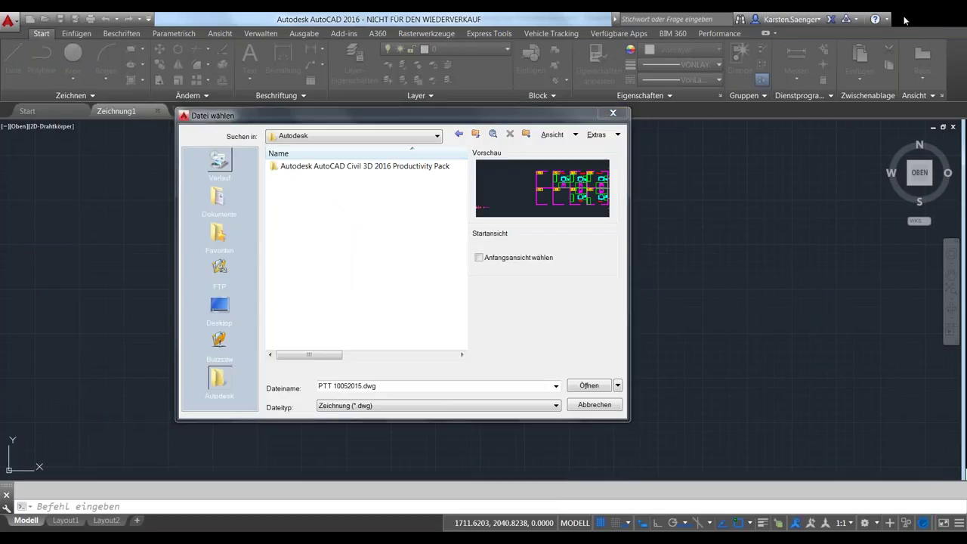
pyautogui.click(595, 405)
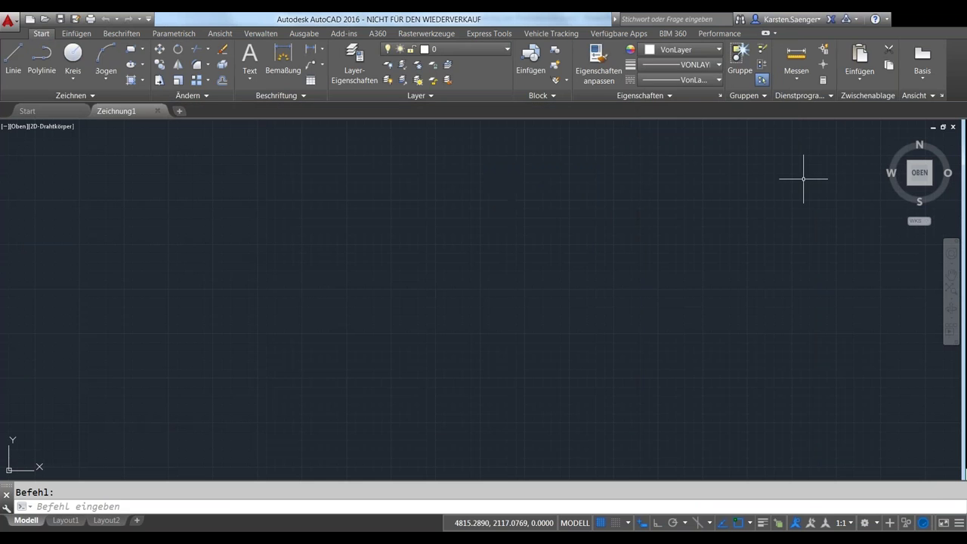
# - Minimize AutoCAD, the PowerPoint slide show and the Documents folder window
pyautogui.click(912, 19)
pyautogui.click(925, 17)
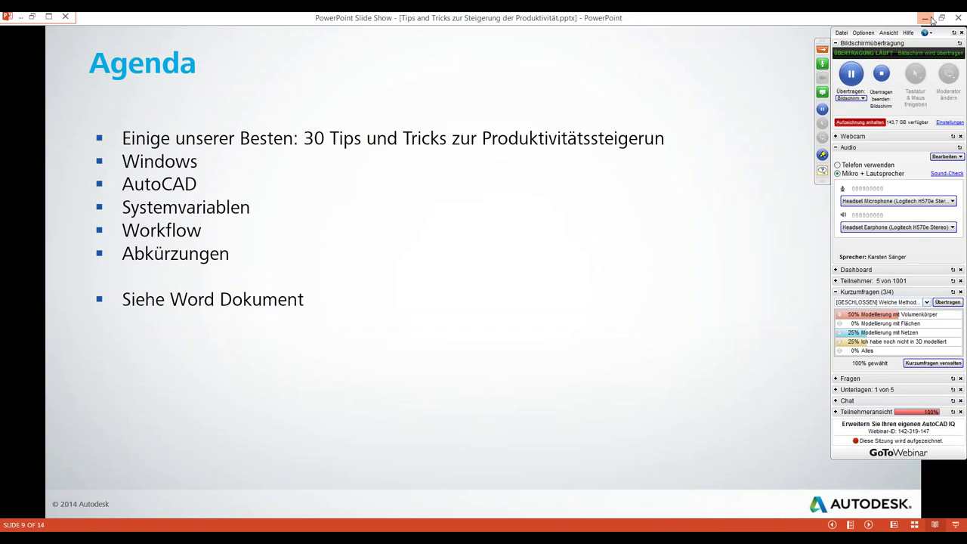
pyautogui.click(818, 82)
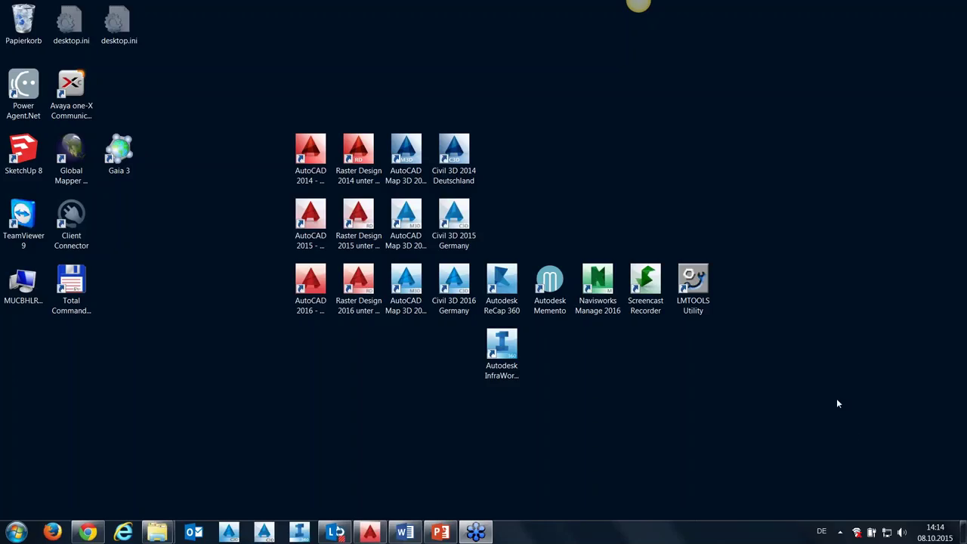
pyautogui.rightClick(307, 283)
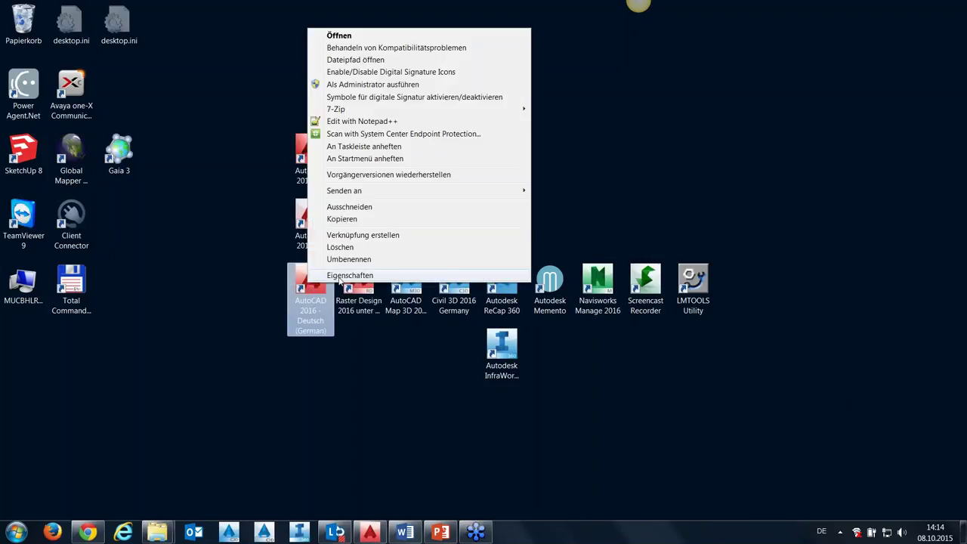
pyautogui.click(341, 277)
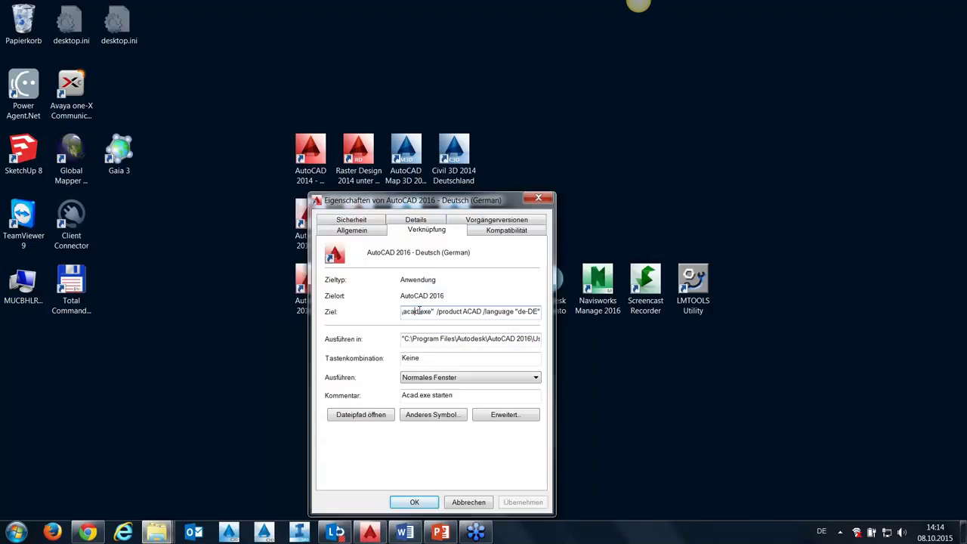
pyautogui.moveTo(436, 311)
pyautogui.mouseDown()
pyautogui.moveTo(543, 316)
pyautogui.moveTo(542, 339)
pyautogui.mouseUp()
pyautogui.moveTo(487, 311); pyautogui.dragTo(543, 311)
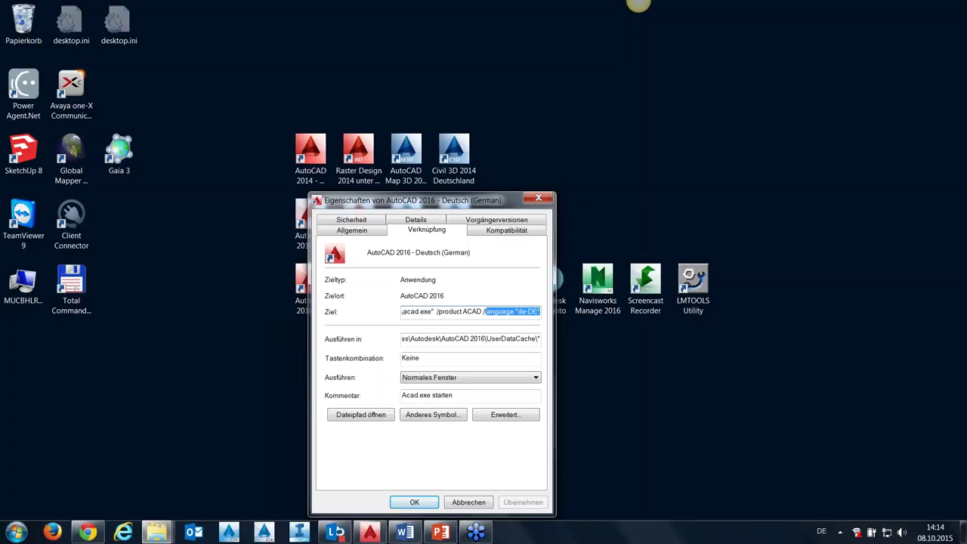
pyautogui.click(540, 313)
pyautogui.write('" /')
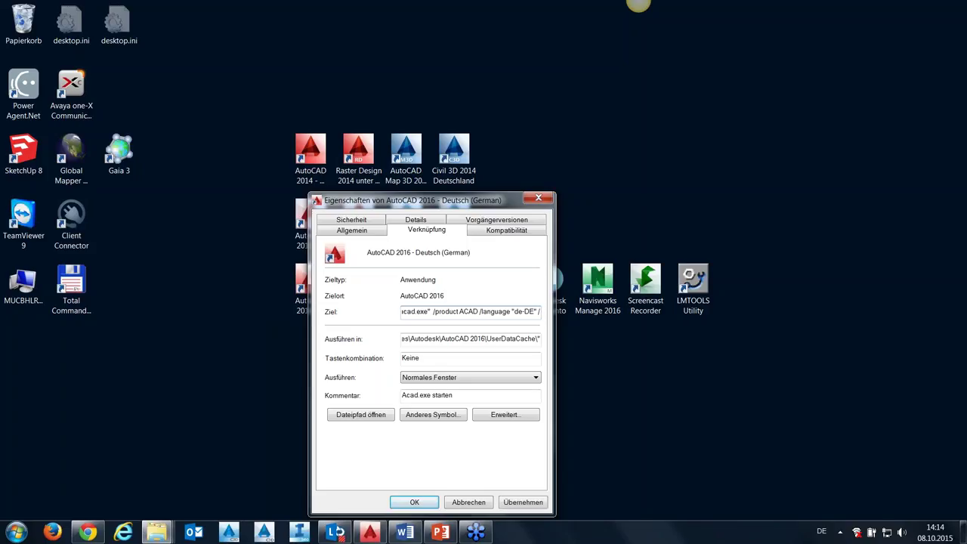
pyautogui.write('t')
pyautogui.write('t')
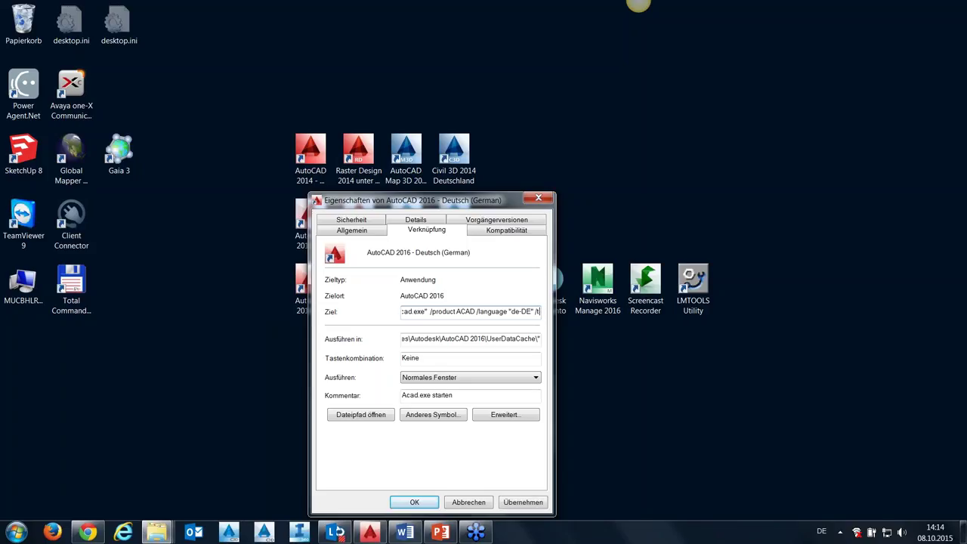
pyautogui.press('BackSpace')
pyautogui.press('BackSpace')
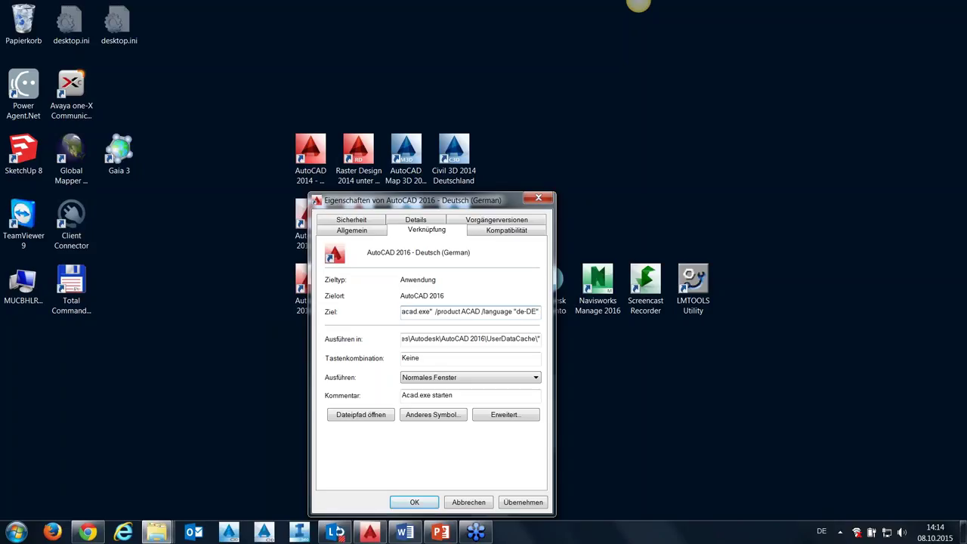
pyautogui.press('BackSpace')
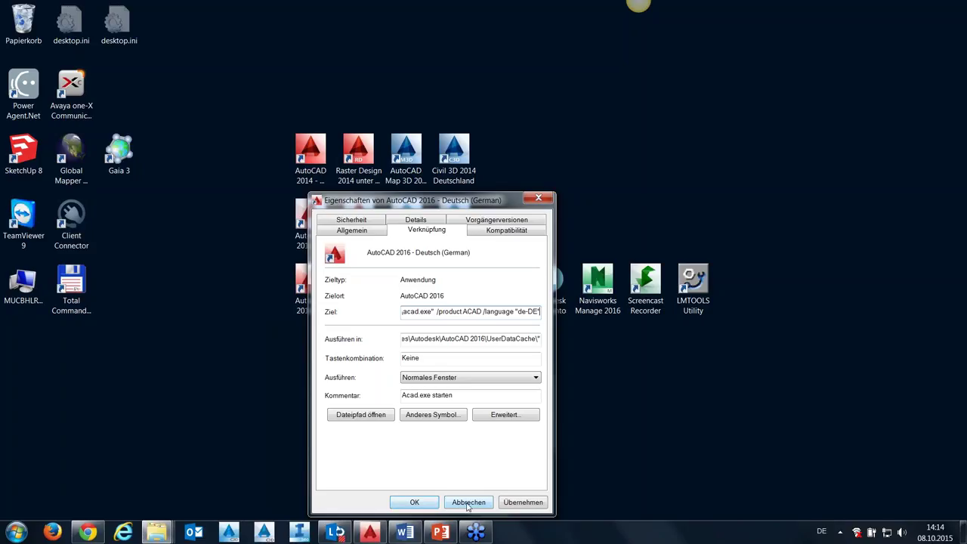
pyautogui.click(469, 503)
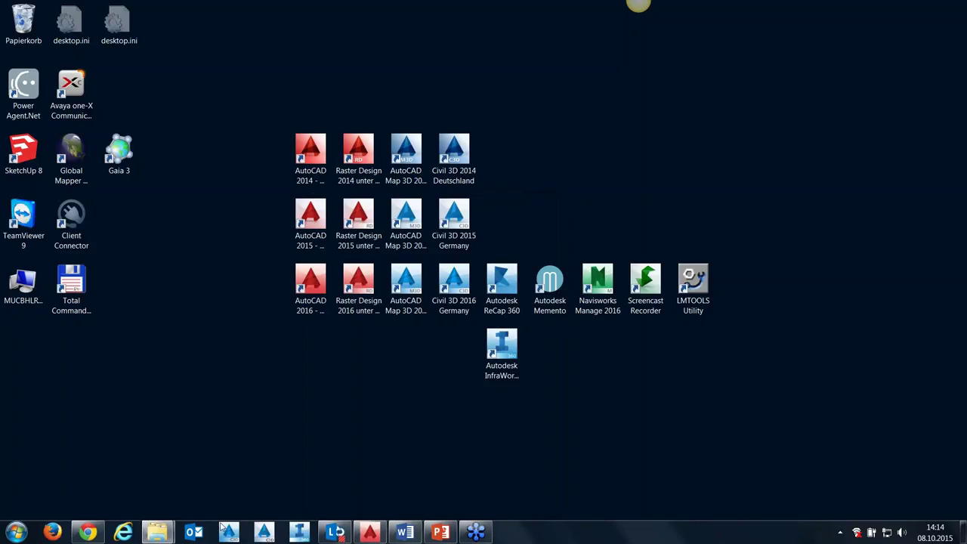
# - Bring up Chrome's AutoCAD 2016 Help tab and set its language to Deutsch
pyautogui.click(88, 532)
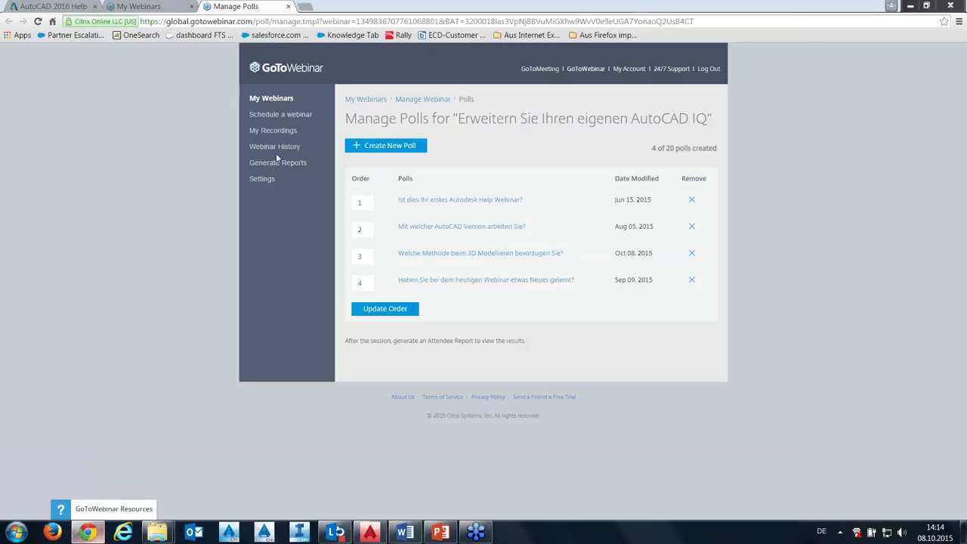
pyautogui.click(55, 8)
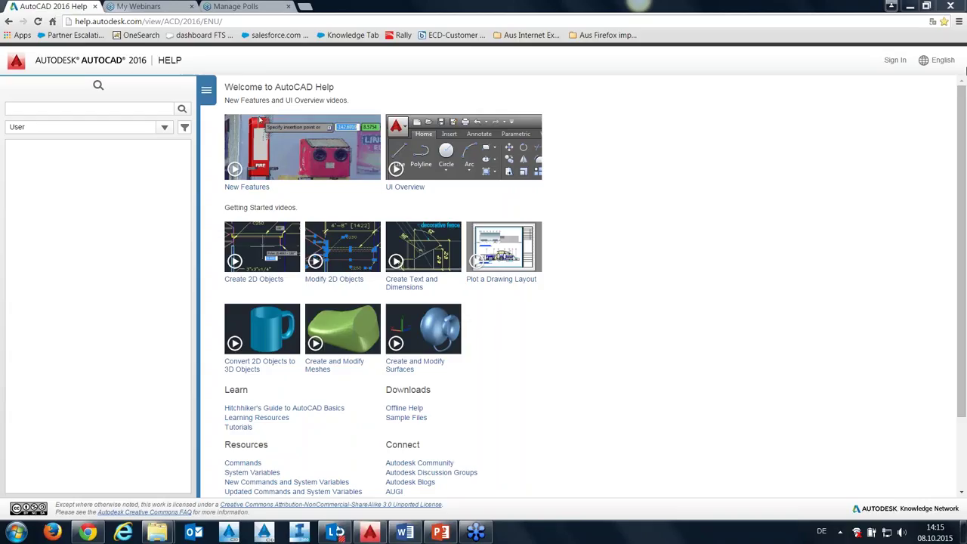
pyautogui.click(945, 63)
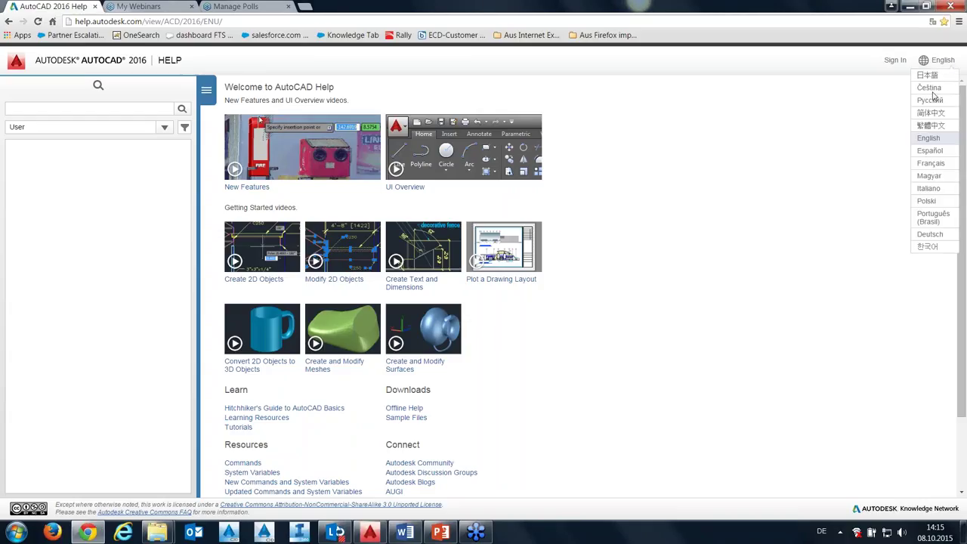
pyautogui.click(930, 235)
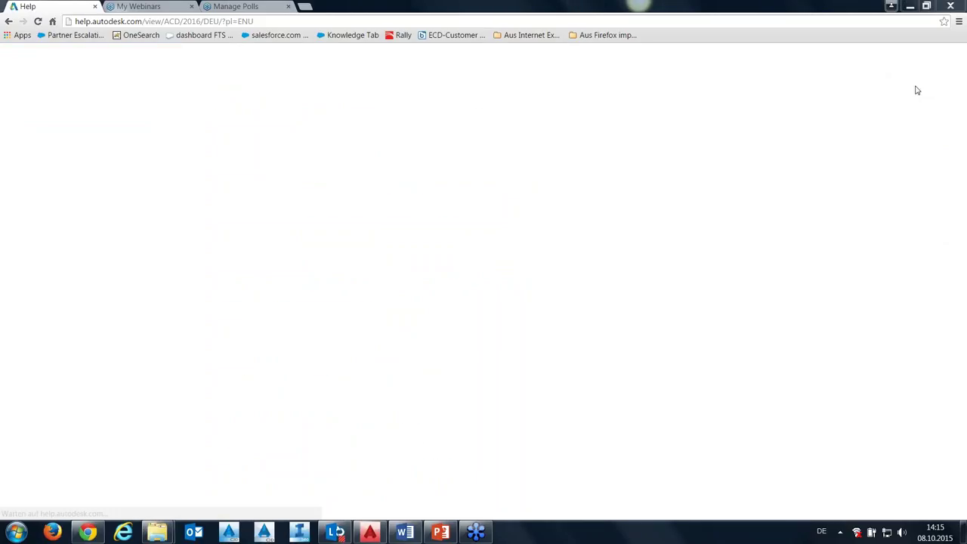
pyautogui.click(937, 60)
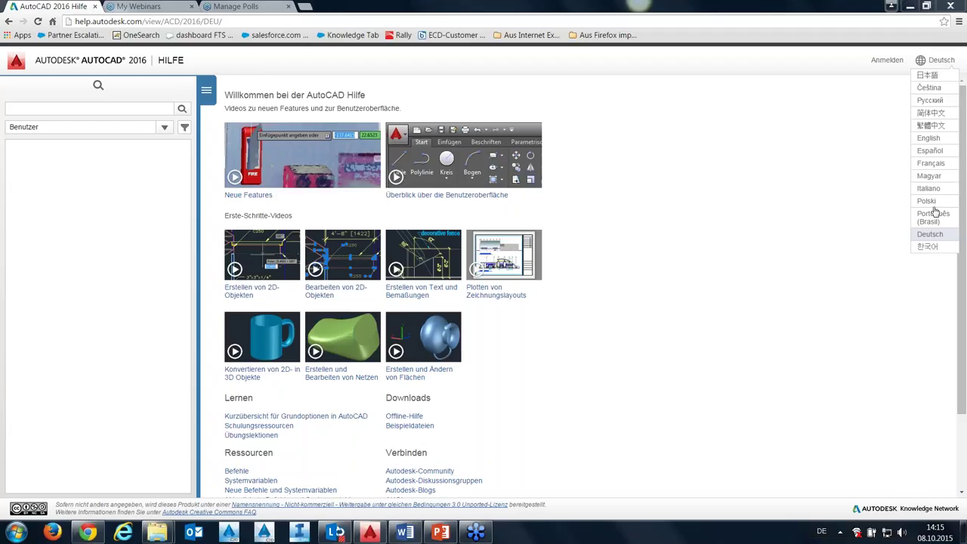
pyautogui.click(930, 138)
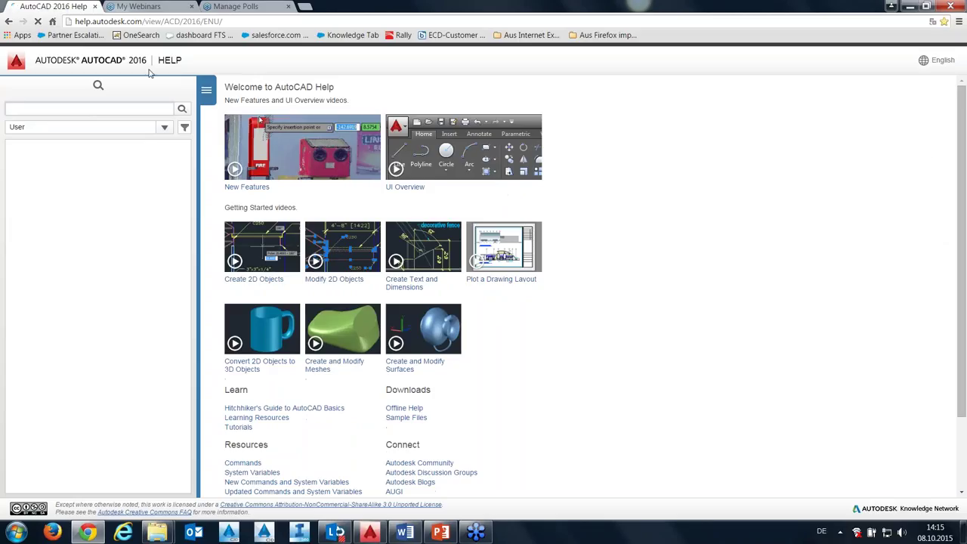
pyautogui.click(938, 59)
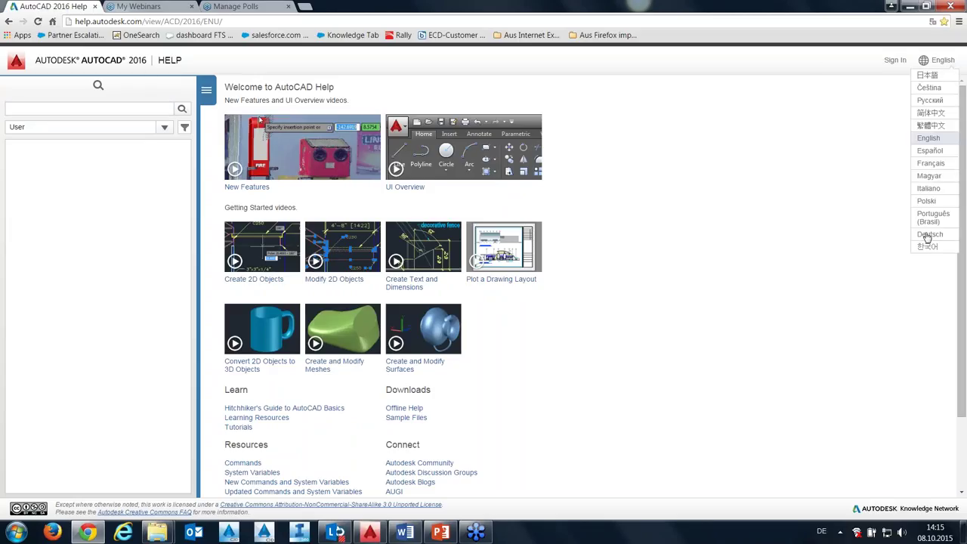
pyautogui.click(934, 123)
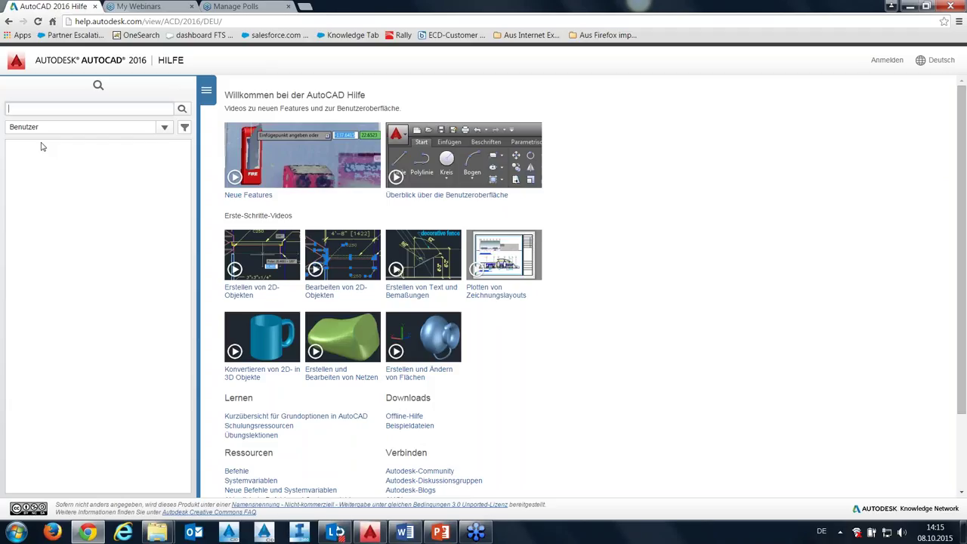
# - Search the help for 'ansicht' and display the resulting view article in English
pyautogui.write('ansicht')
pyautogui.press('Return')
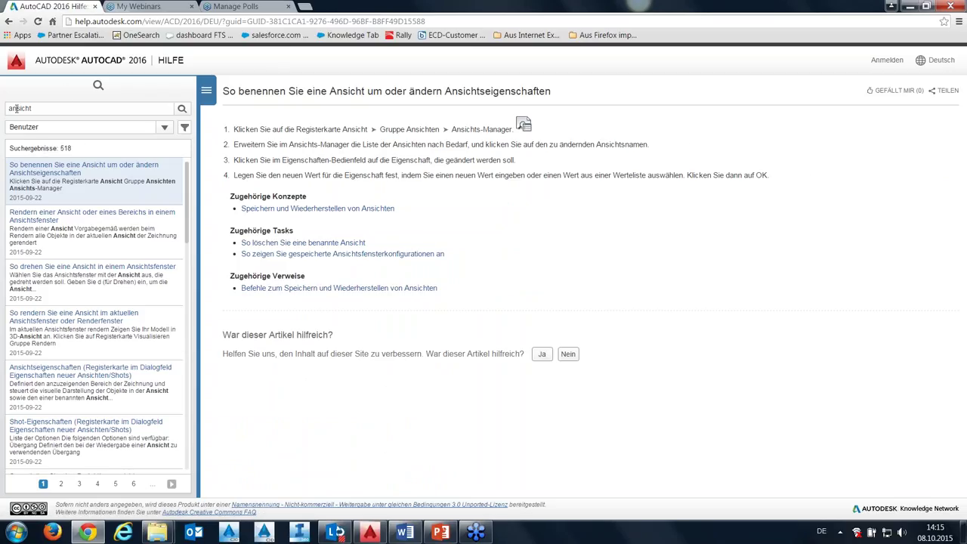
pyautogui.click(939, 67)
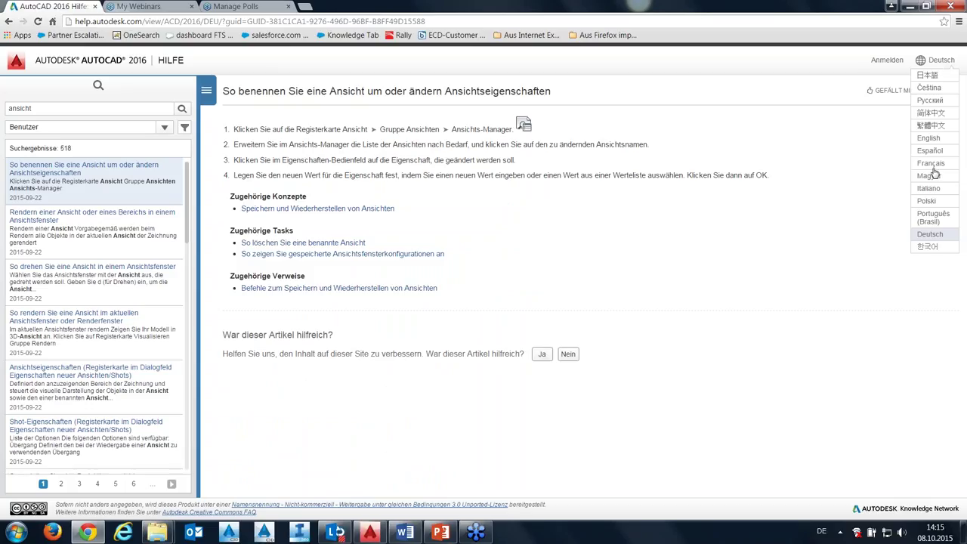
pyautogui.click(930, 140)
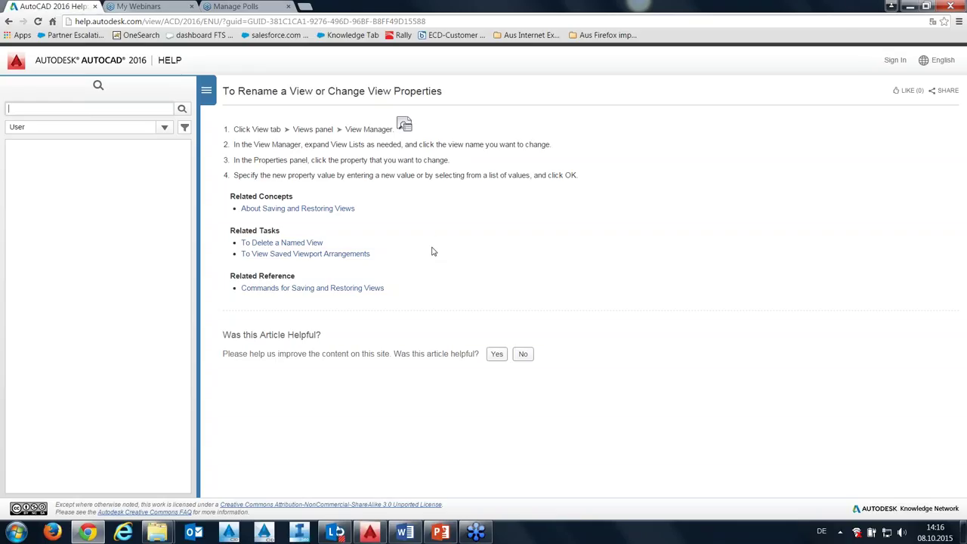
pyautogui.click(122, 104)
# - Search the help for startup switches and open the Startup switches for AutoCAD article
pyautogui.write('startup swit')
pyautogui.write('ch')
pyautogui.press('Return')
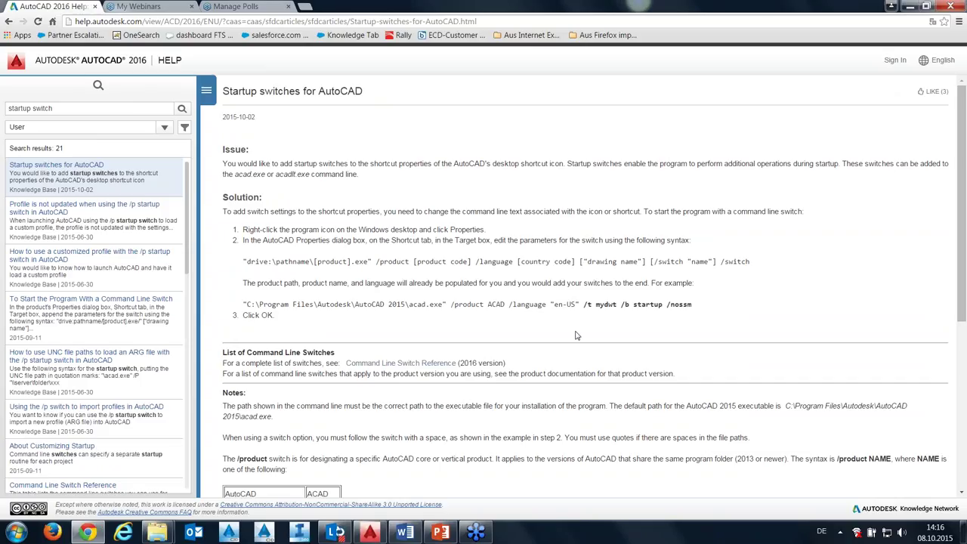
pyautogui.scroll(-1, 576, 336)
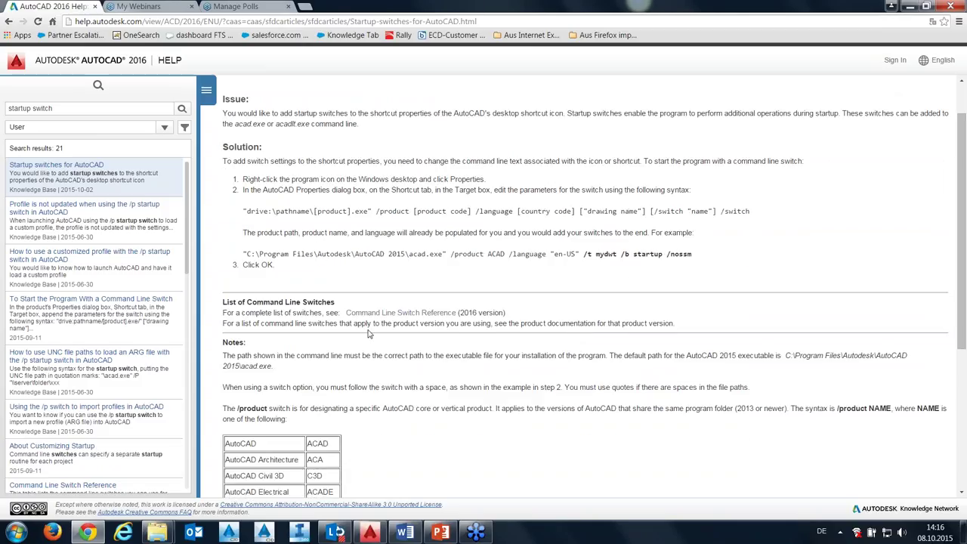
pyautogui.scroll(1, 370, 333)
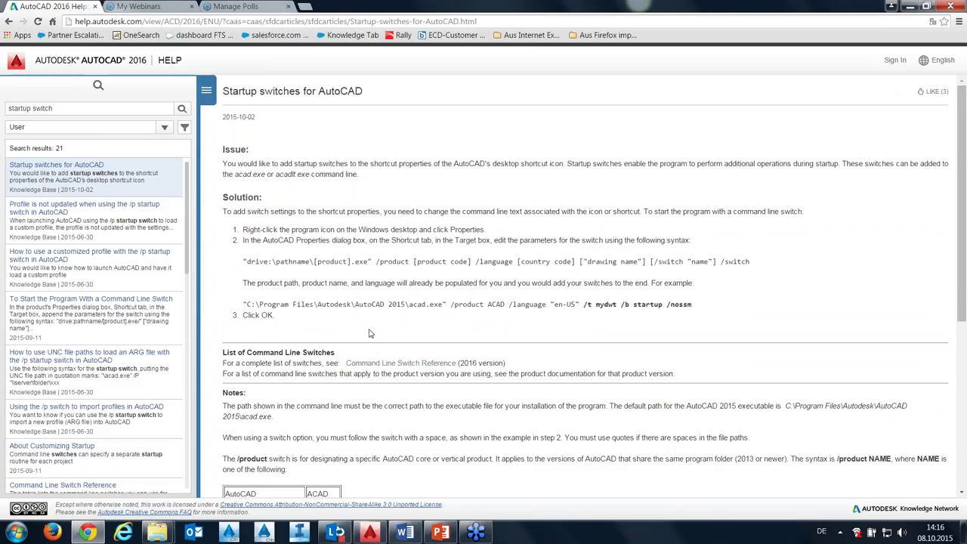
# - Switch the article to German and back to English, twice
pyautogui.click(925, 67)
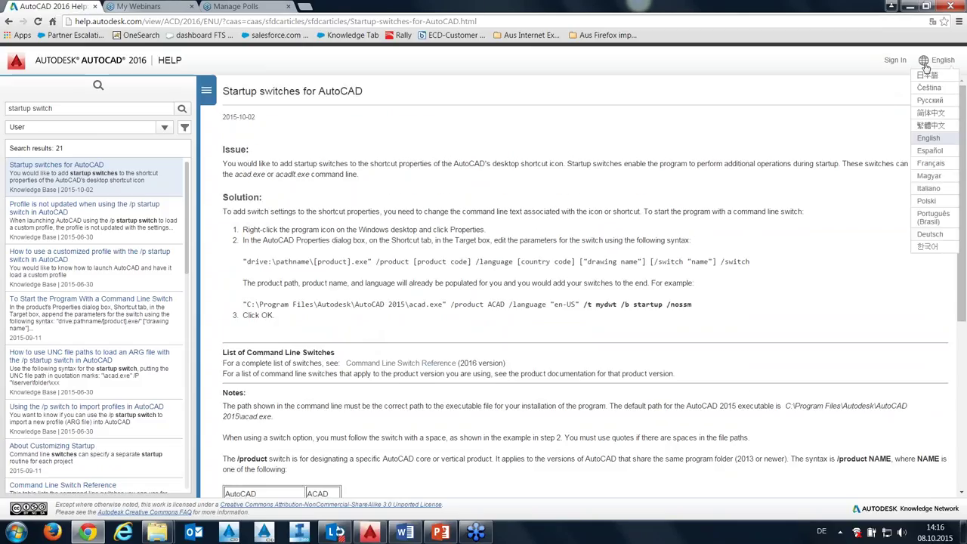
pyautogui.click(945, 235)
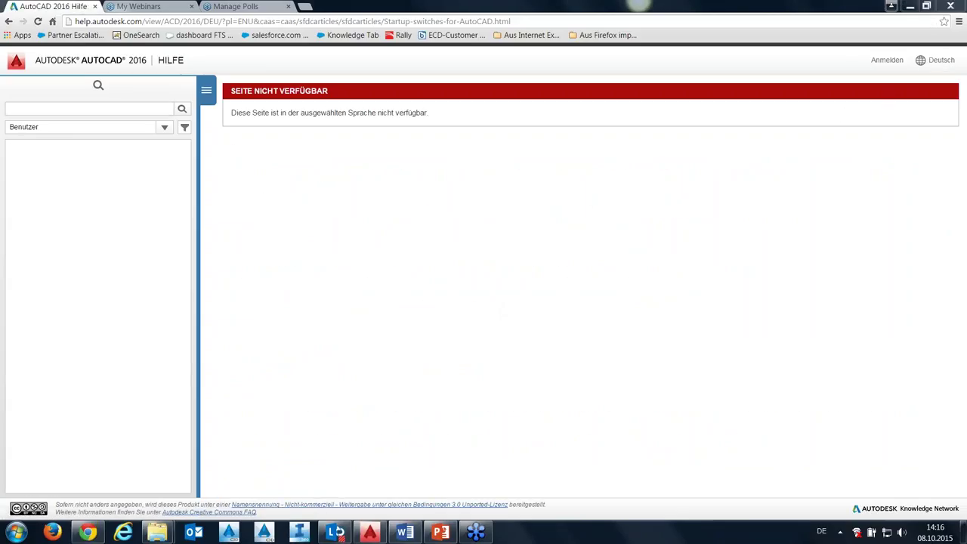
pyautogui.click(8, 21)
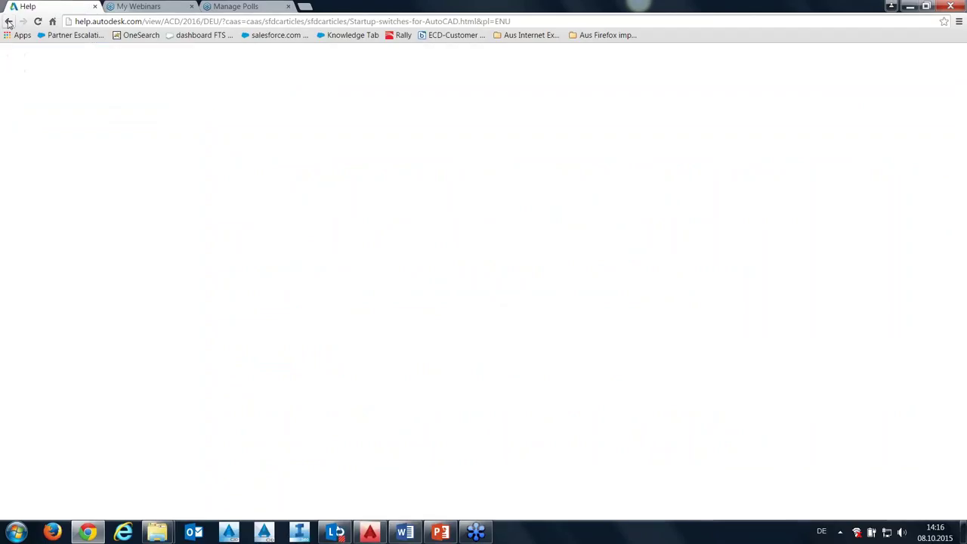
pyautogui.click(938, 60)
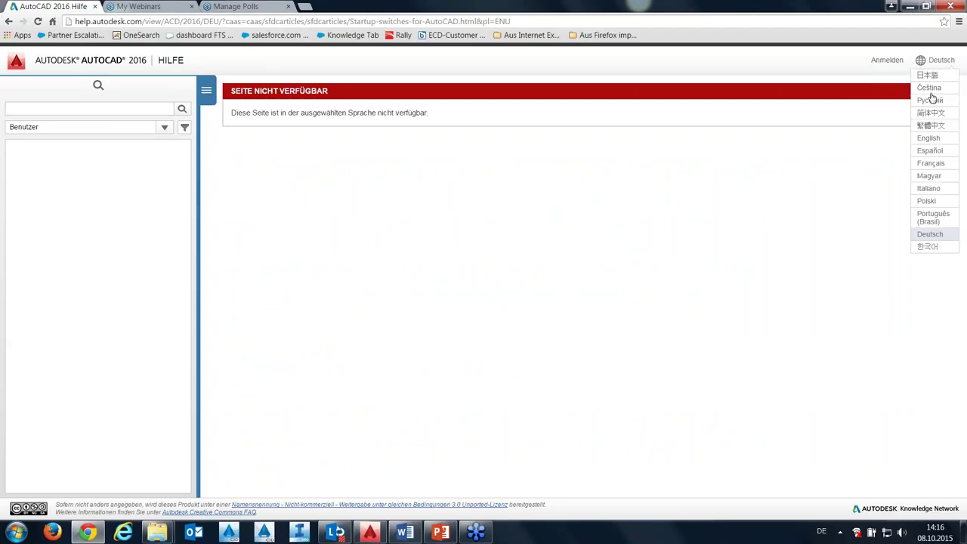
pyautogui.click(929, 138)
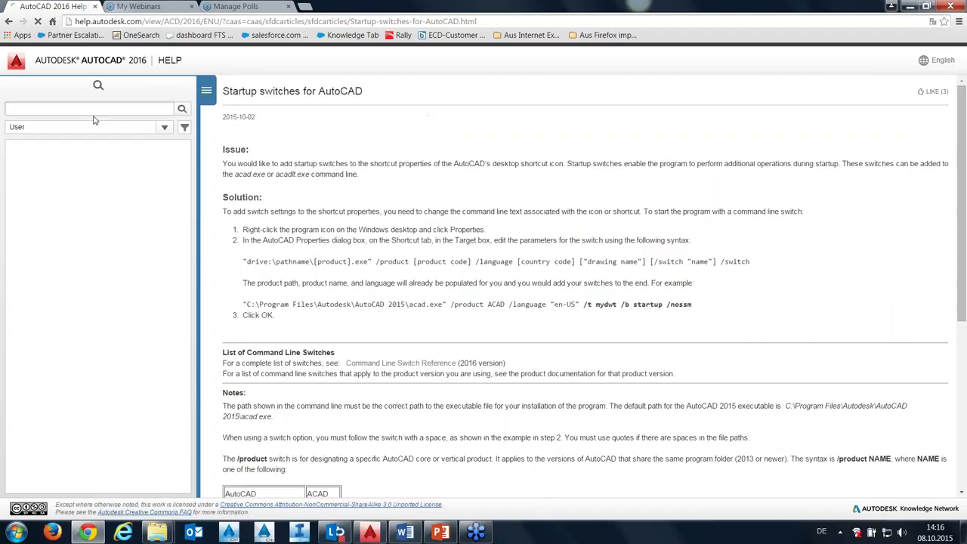
pyautogui.scroll(-5, 586, 287)
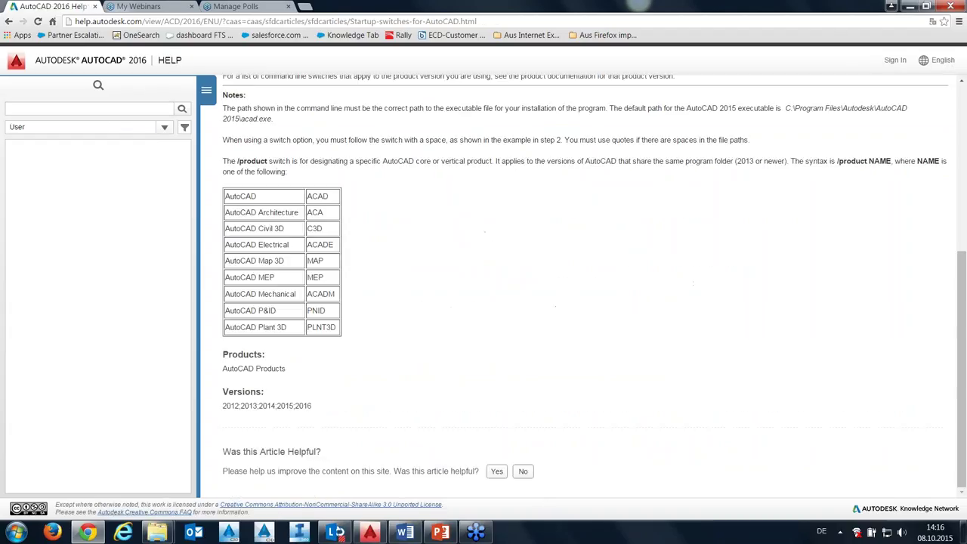
pyautogui.scroll(5, 586, 287)
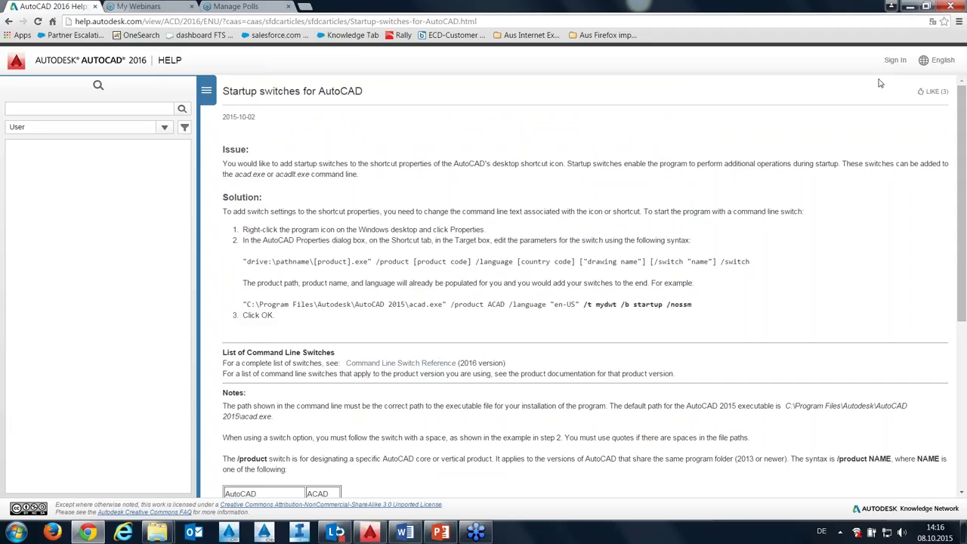
pyautogui.click(942, 61)
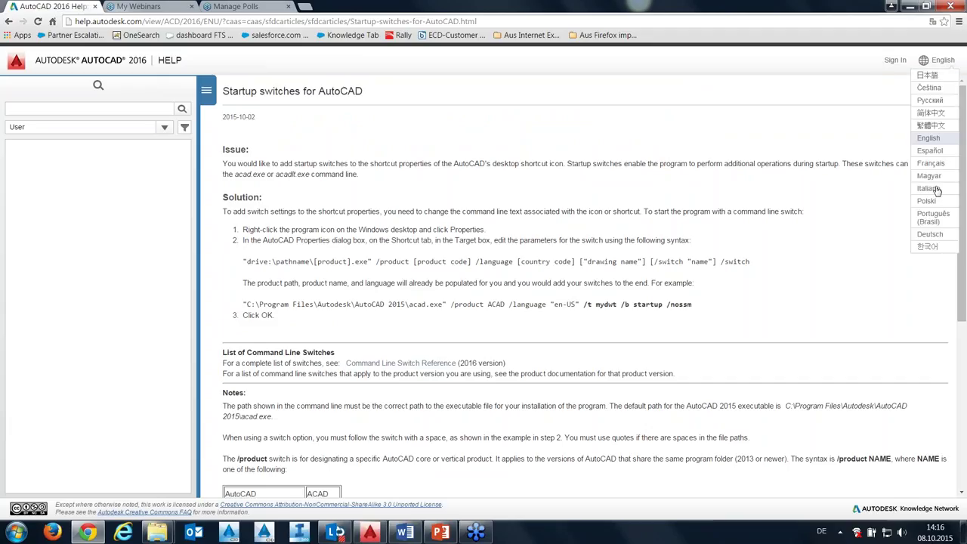
pyautogui.click(936, 236)
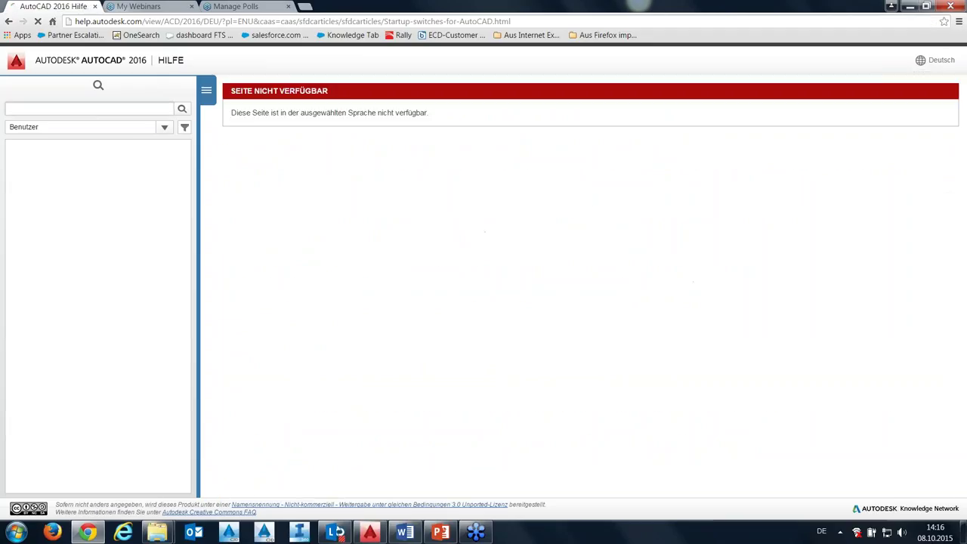
pyautogui.click(940, 60)
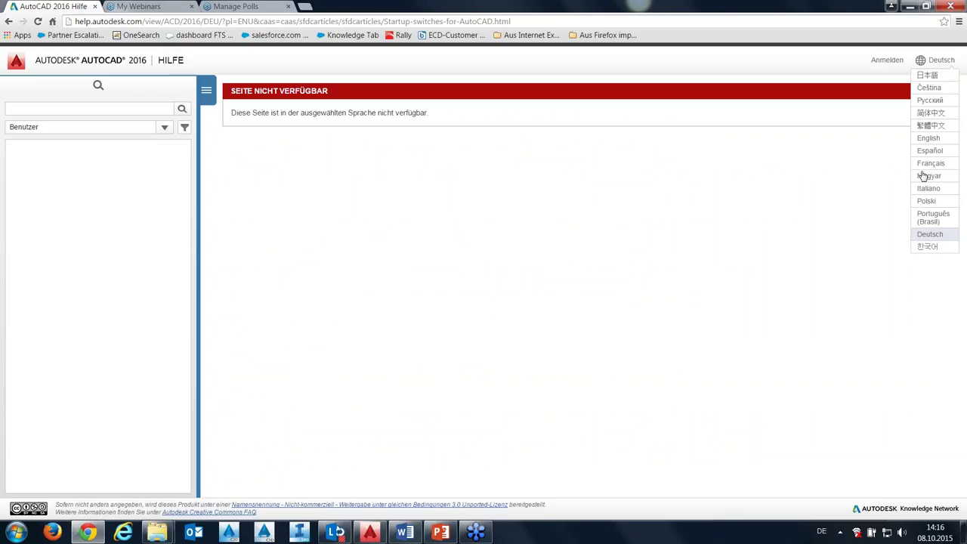
pyautogui.click(925, 139)
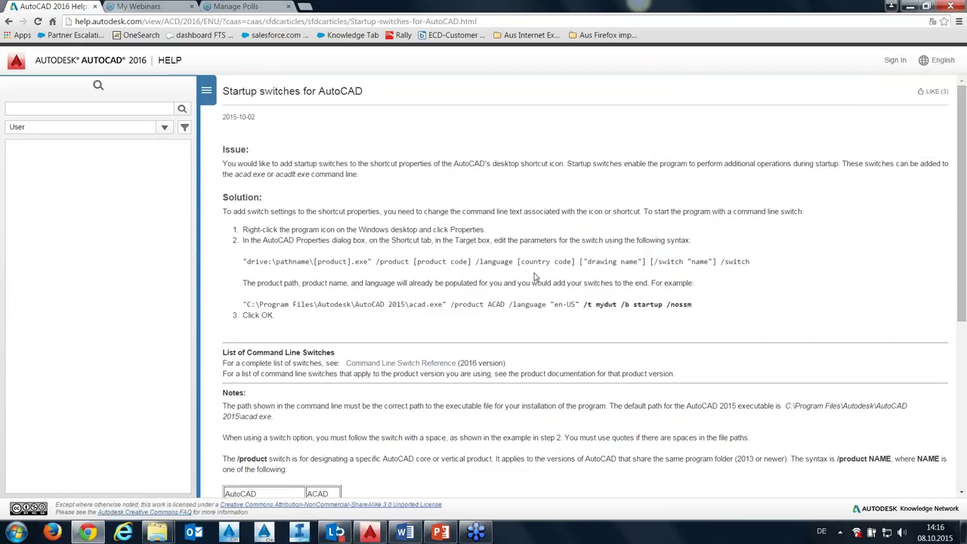
# - Open the Command Line Switch Reference link from the English article in a new tab
pyautogui.scroll(-2, 542, 322)
pyautogui.scroll(-2, 544, 322)
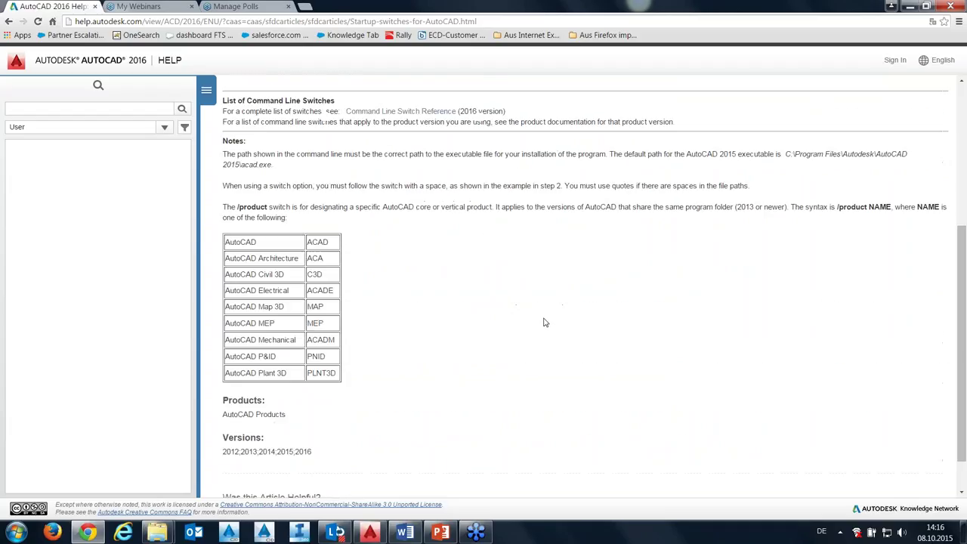
pyautogui.scroll(1, 545, 320)
pyautogui.scroll(1, 544, 320)
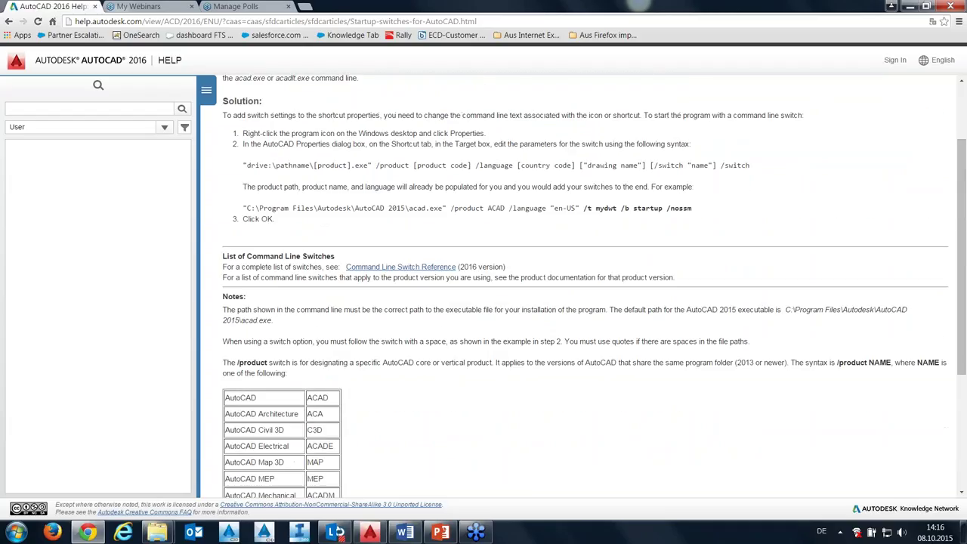
pyautogui.scroll(-2, 453, 265)
pyautogui.scroll(3, 319, 214)
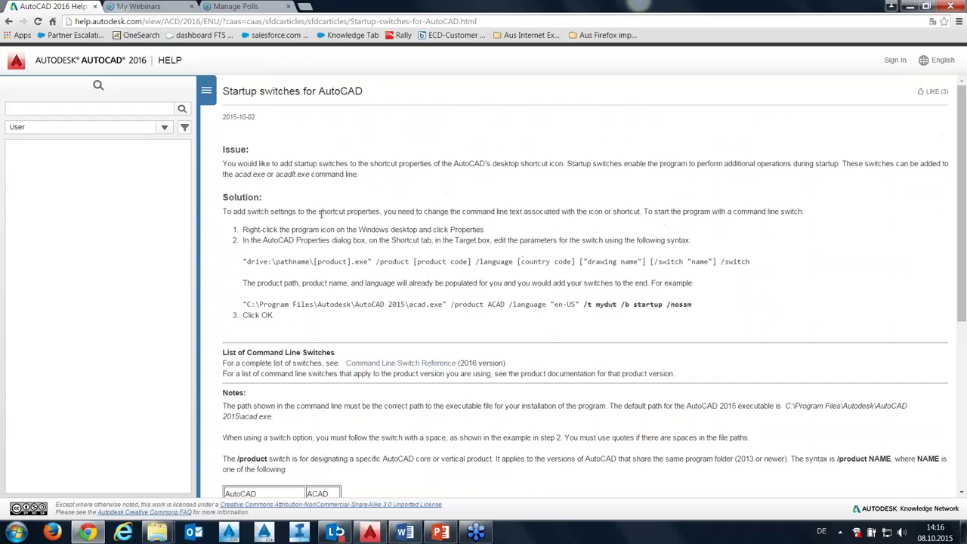
pyautogui.scroll(-1, 606, 216)
pyautogui.scroll(-1, 606, 215)
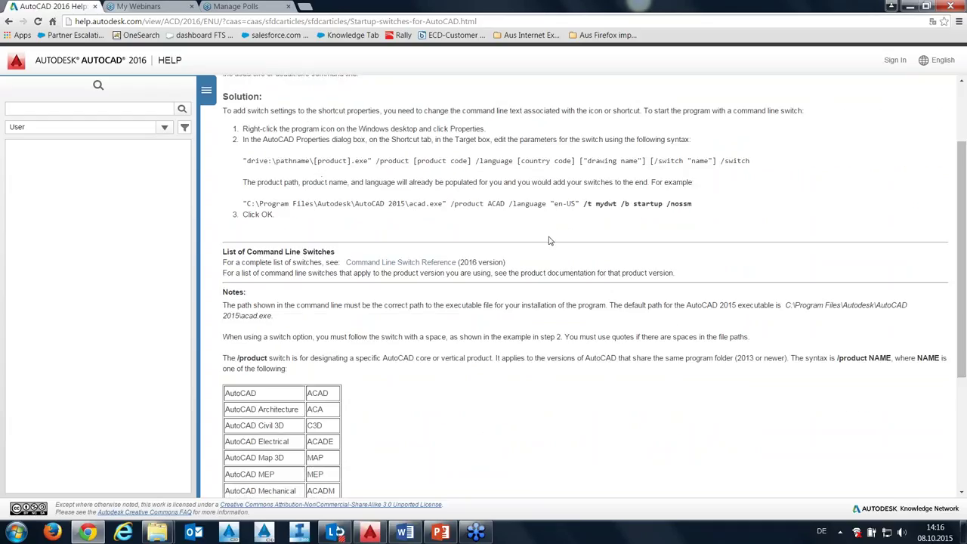
pyautogui.click(435, 263)
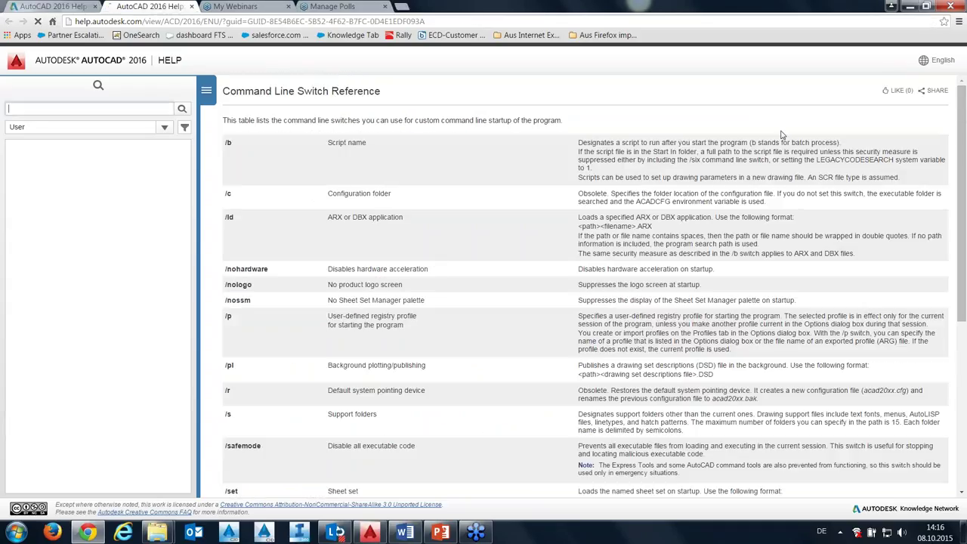
# - Show the Command Line Switch Reference in German as Befehlszeilenoptionsreferenz
pyautogui.click(937, 60)
pyautogui.click(942, 239)
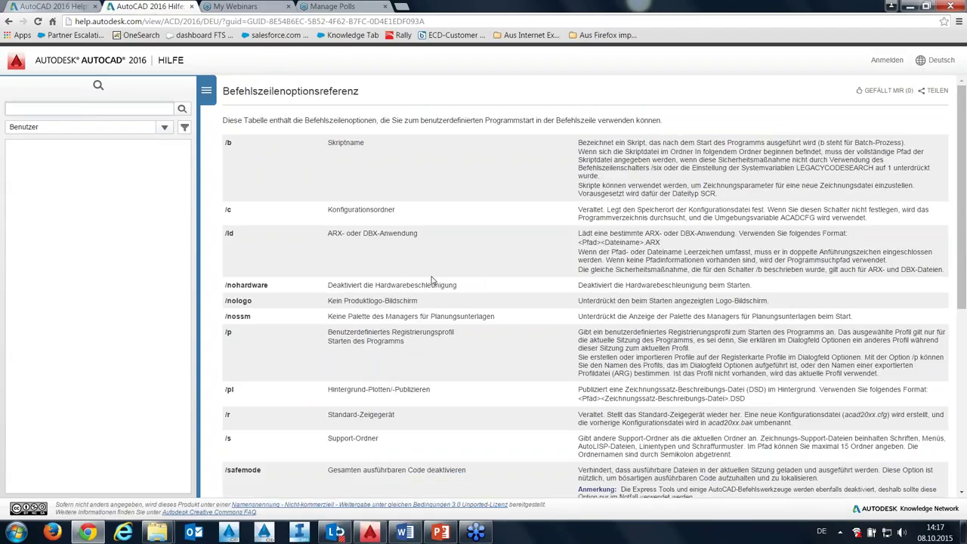
pyautogui.scroll(-1, 283, 387)
pyautogui.scroll(1, 285, 383)
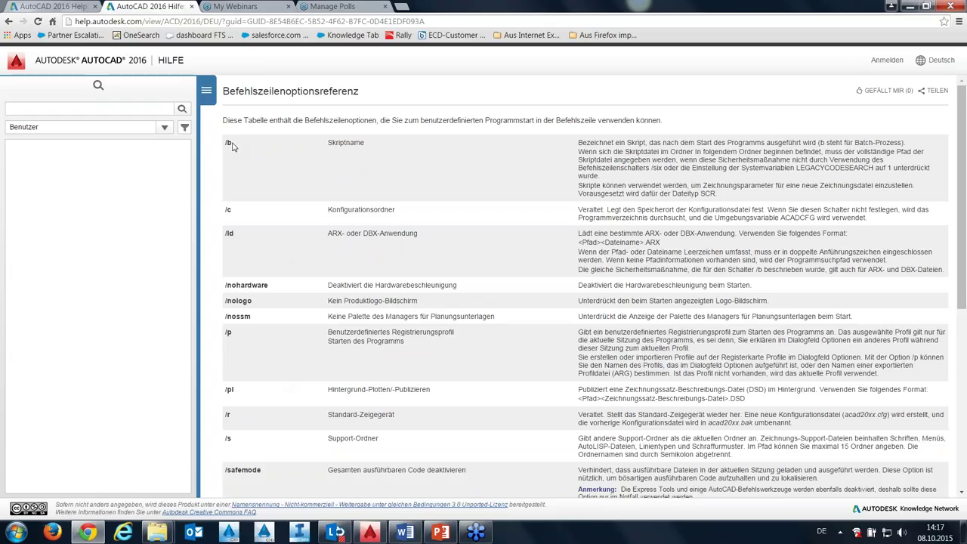
# - Select the switch rows from /b down to /t's 'Name einer Vorlagedatei', then minimize Chrome
pyautogui.moveTo(235, 145); pyautogui.dragTo(225, 144)
pyautogui.scroll(-2, 382, 152)
pyautogui.scroll(-1, 585, 292)
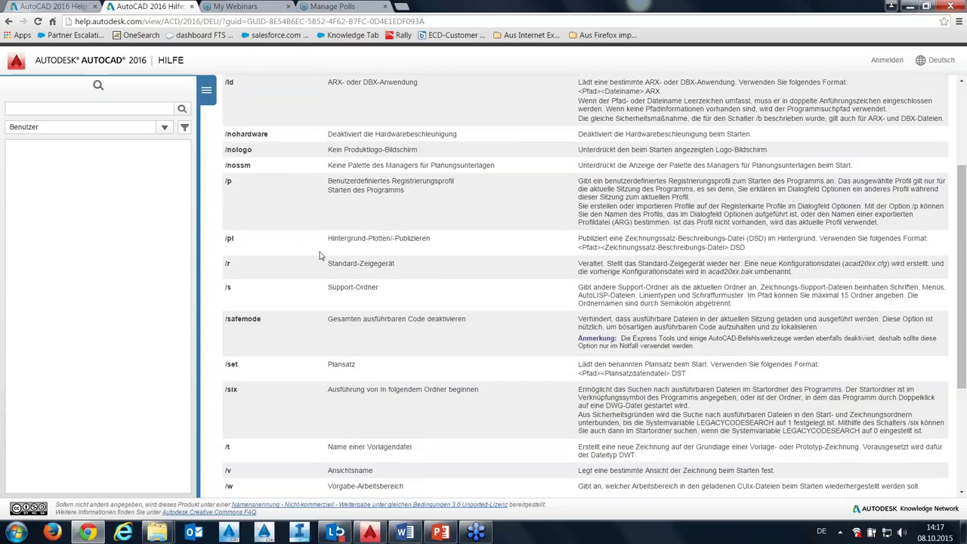
pyautogui.scroll(-1, 319, 257)
pyautogui.keyDown('shift'); pyautogui.click(227, 397); pyautogui.keyUp('shift')
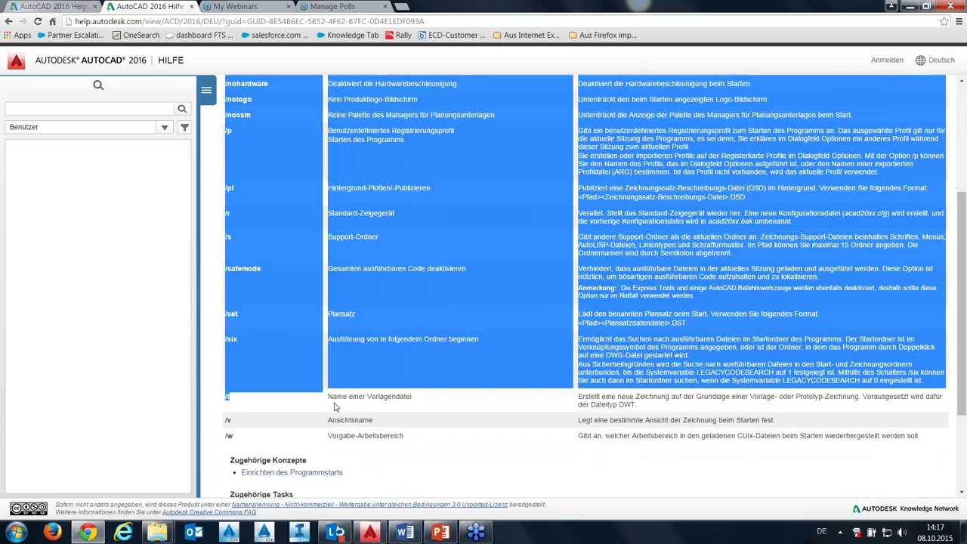
pyautogui.moveTo(409, 398)
pyautogui.mouseDown()
pyautogui.moveTo(328, 398)
pyautogui.moveTo(343, 395)
pyautogui.mouseUp()
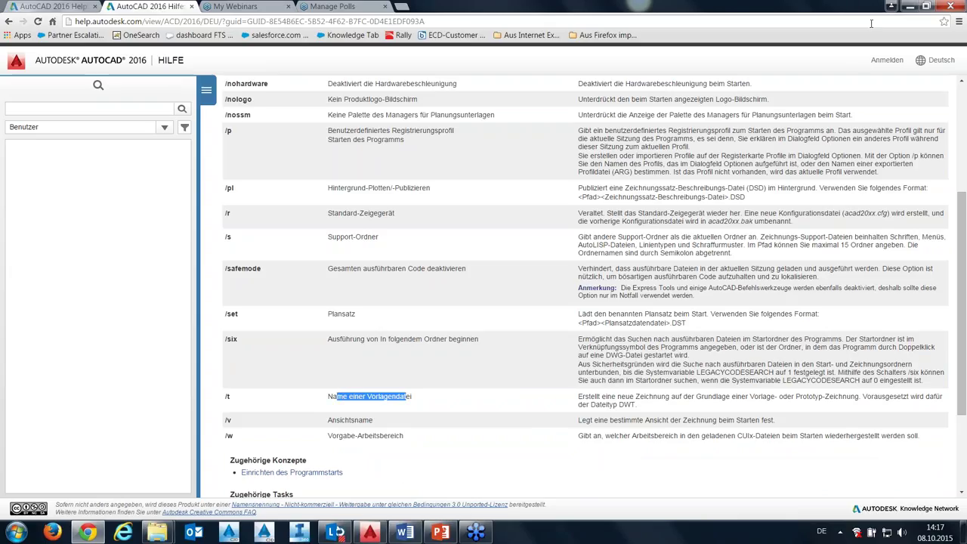
pyautogui.click(839, 96)
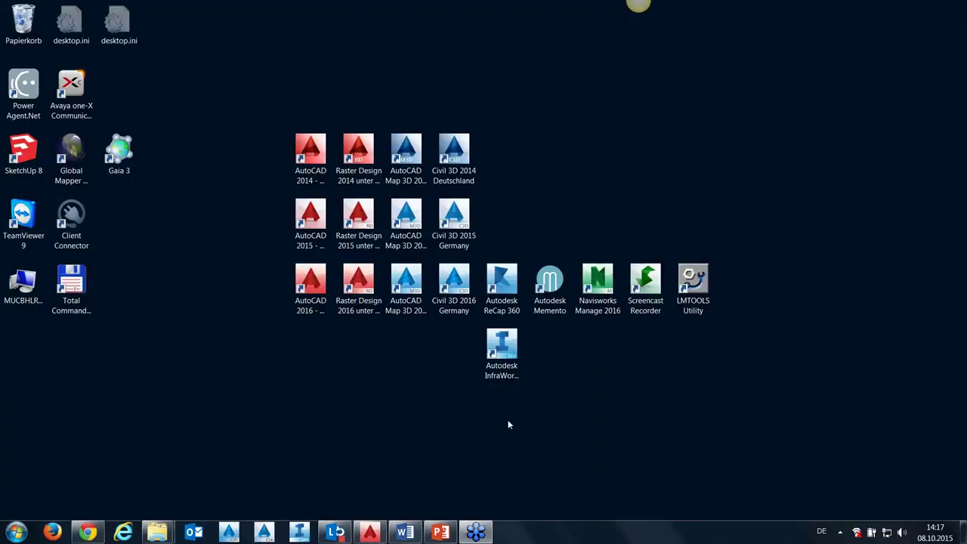
# - In the Word tips document, select the SNEU command name in tip 5, then bring AutoCAD forward
pyautogui.click(414, 538)
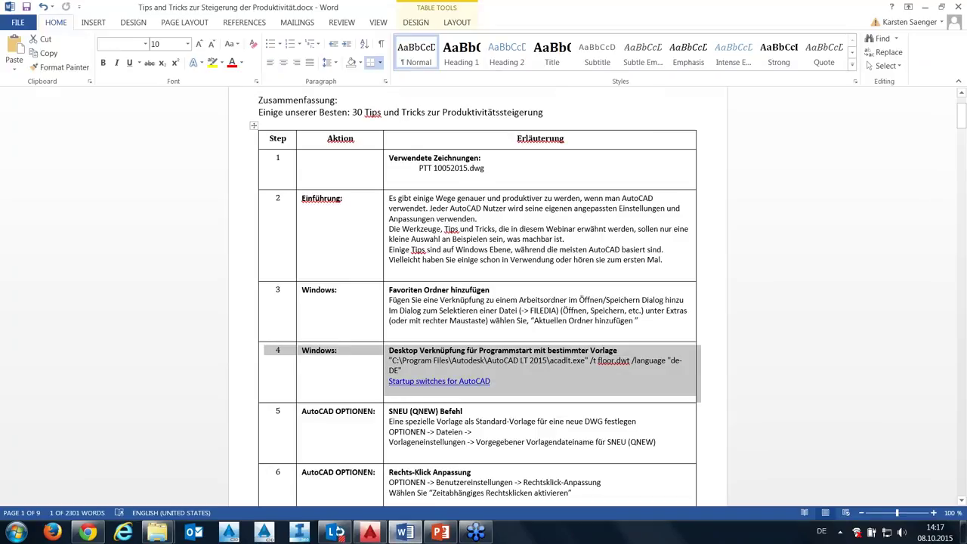
pyautogui.click(350, 411)
pyautogui.scroll(-2, 349, 411)
pyautogui.scroll(-2, 349, 293)
pyautogui.scroll(-1, 351, 362)
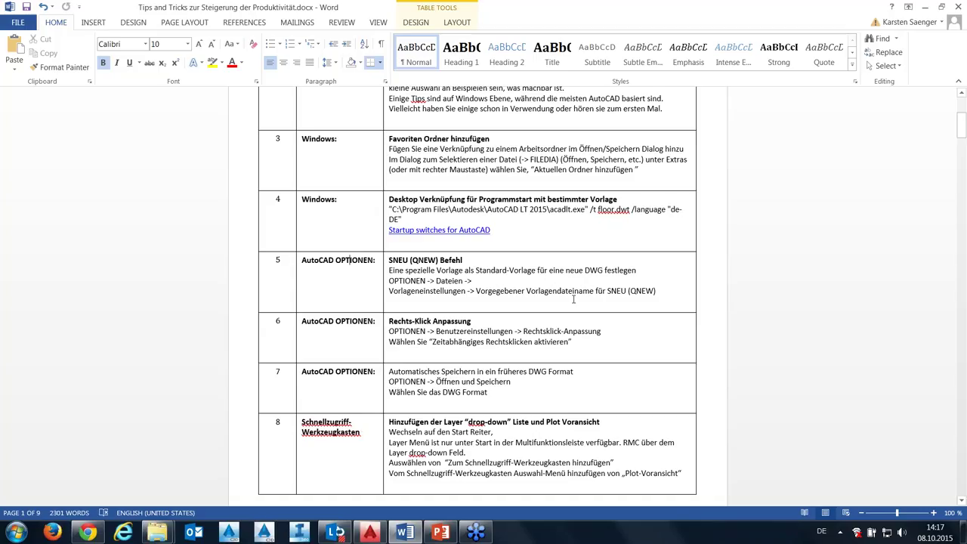
pyautogui.doubleClick(398, 260)
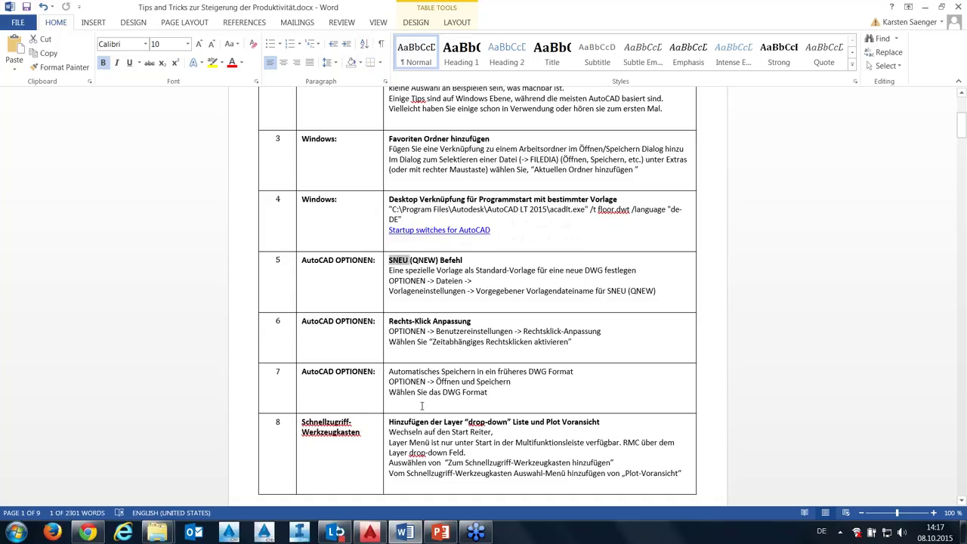
pyautogui.click(370, 535)
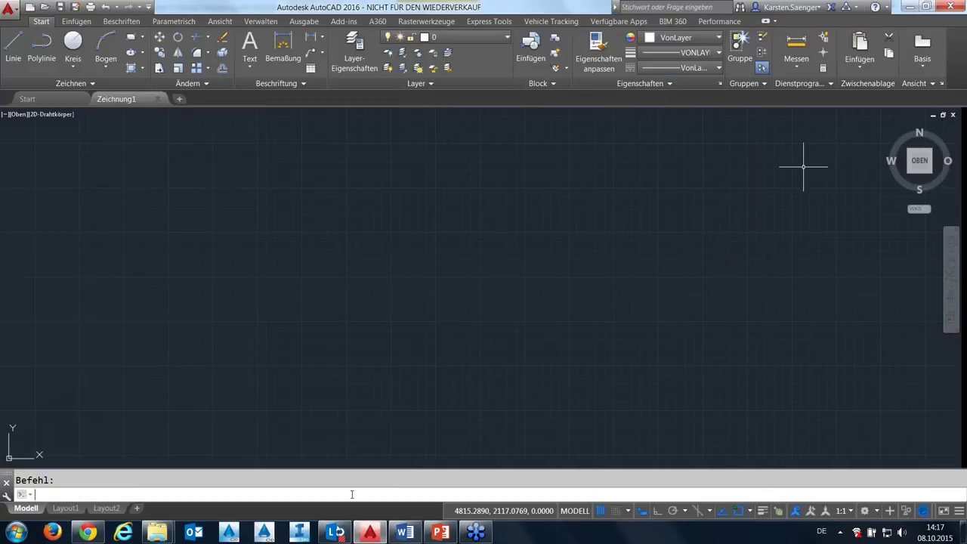
# - Run SNEU, cancel the Vorlage wählen template dialog, and return to Word
pyautogui.write('SNEU')
pyautogui.press('Return')
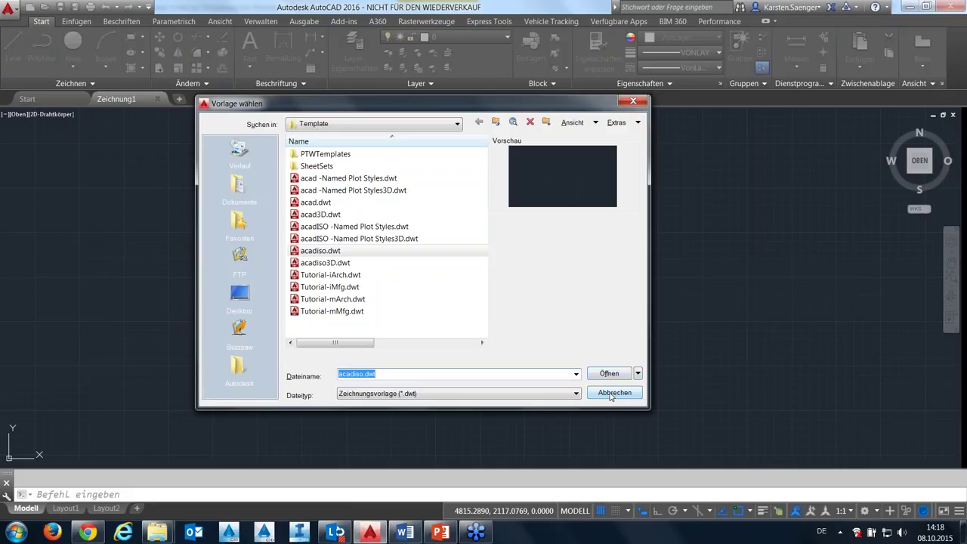
pyautogui.click(610, 393)
pyautogui.click(405, 532)
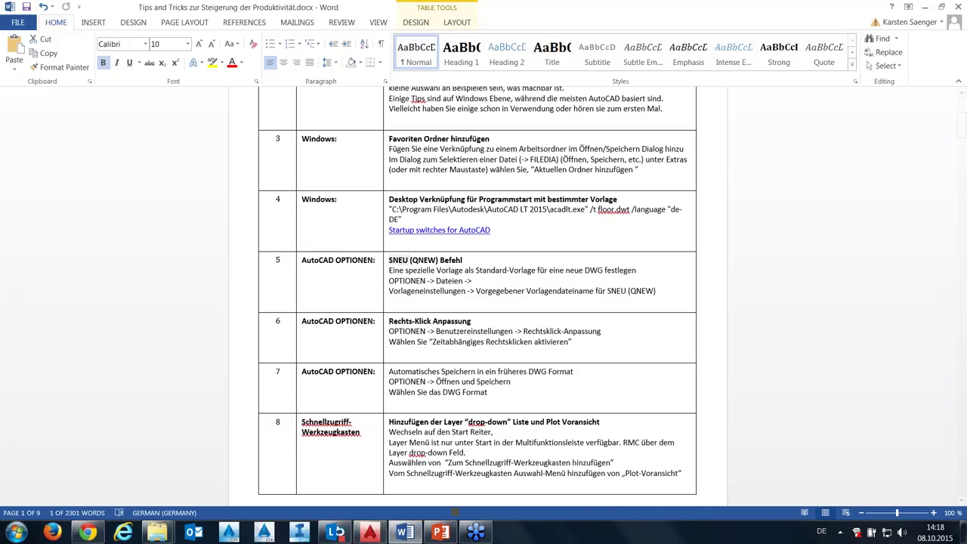
# - Select 'AutoCAD OPTIONEN:' and 'Zeitabhängiges Rechtsklicken aktivieren' in tip 6, then return to AutoCAD
pyautogui.moveTo(376, 322); pyautogui.dragTo(302, 321)
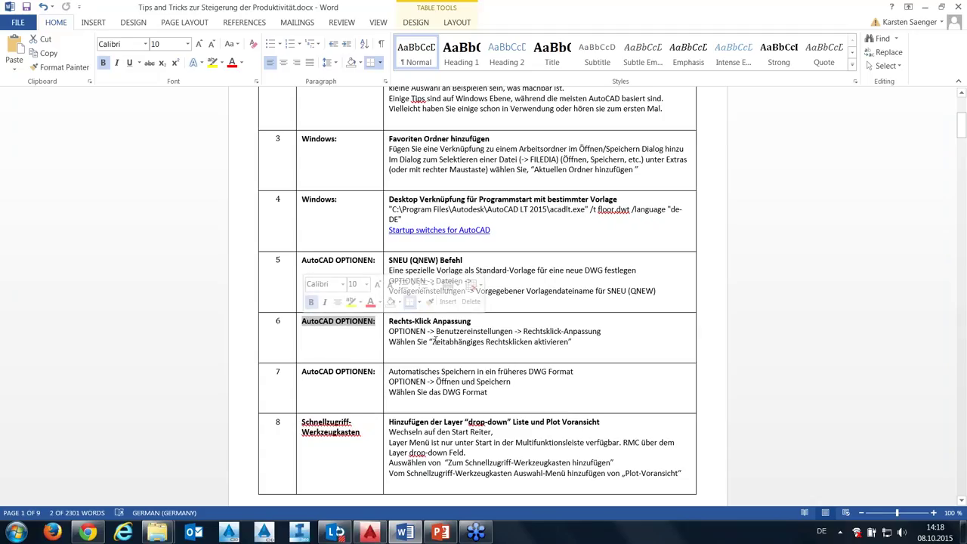
pyautogui.moveTo(433, 342); pyautogui.dragTo(568, 342)
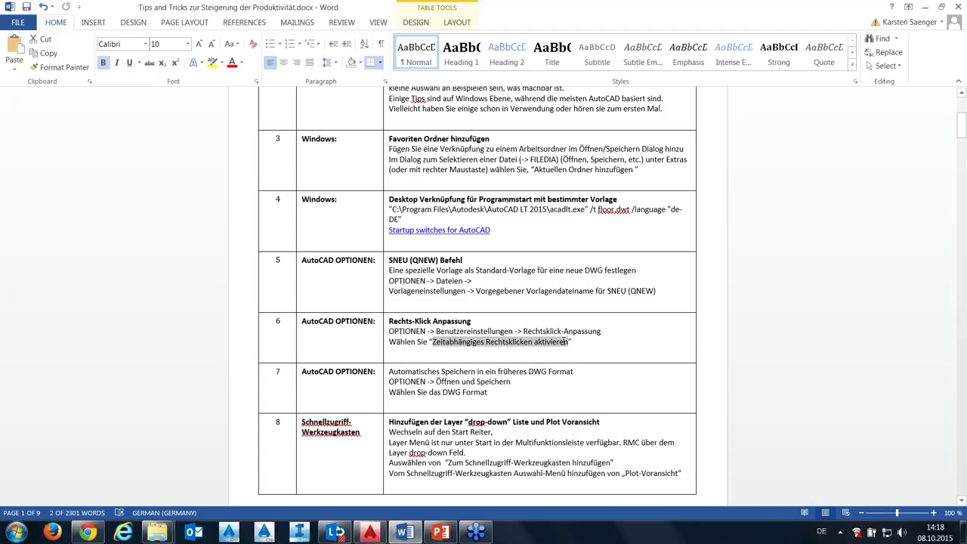
pyautogui.click(372, 533)
# - Enable time-sensitive right-clicking in Options > Benutzereinstellungen > Rechtsklick-Anpassung and confirm it
pyautogui.click(366, 493)
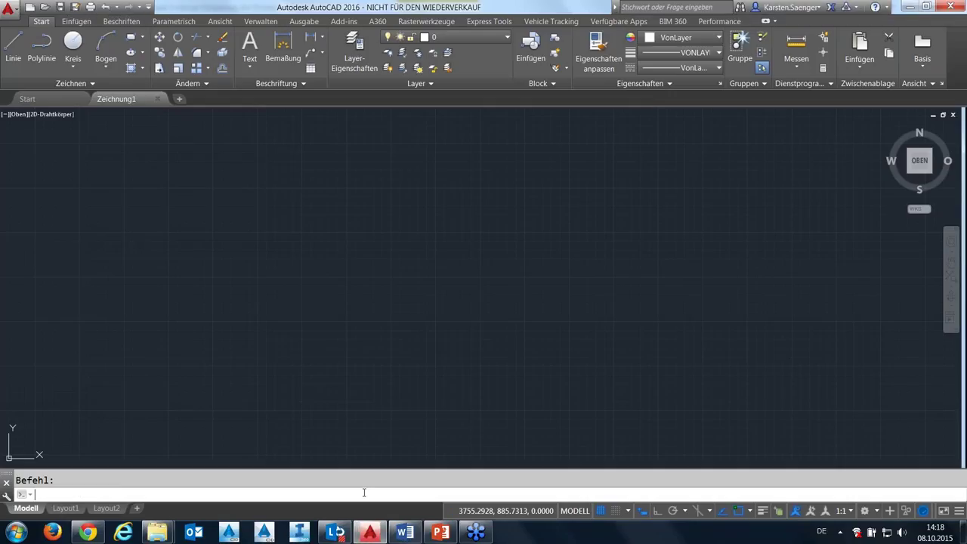
pyautogui.rightClick(352, 426)
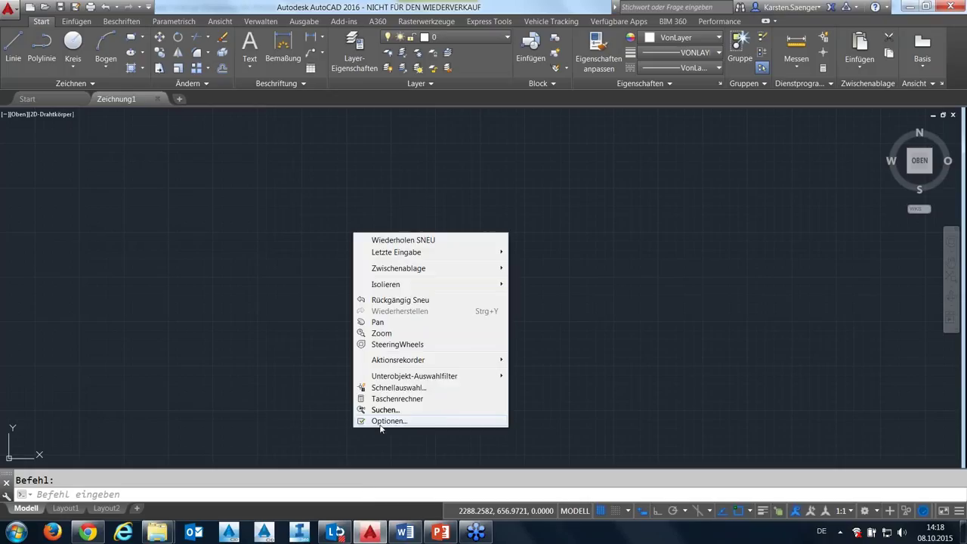
pyautogui.click(383, 428)
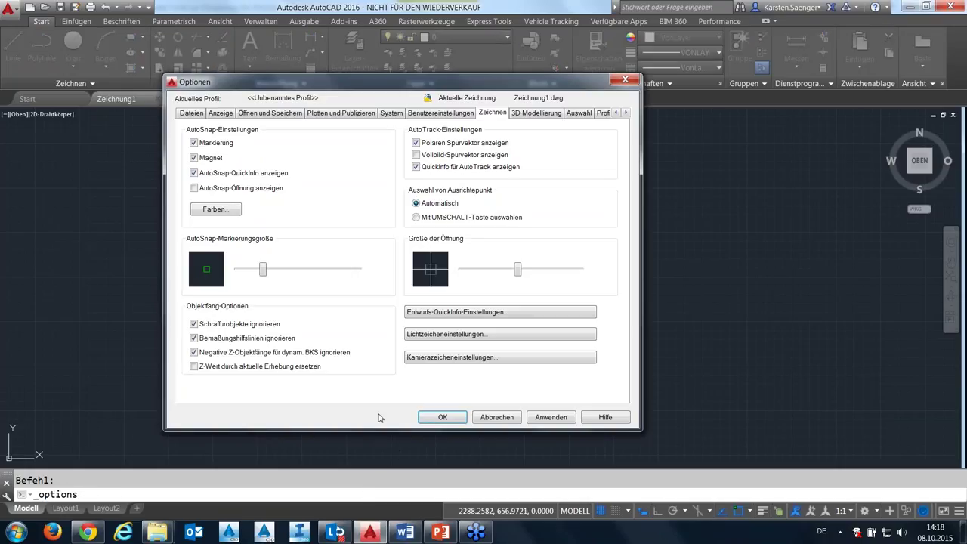
pyautogui.click(428, 115)
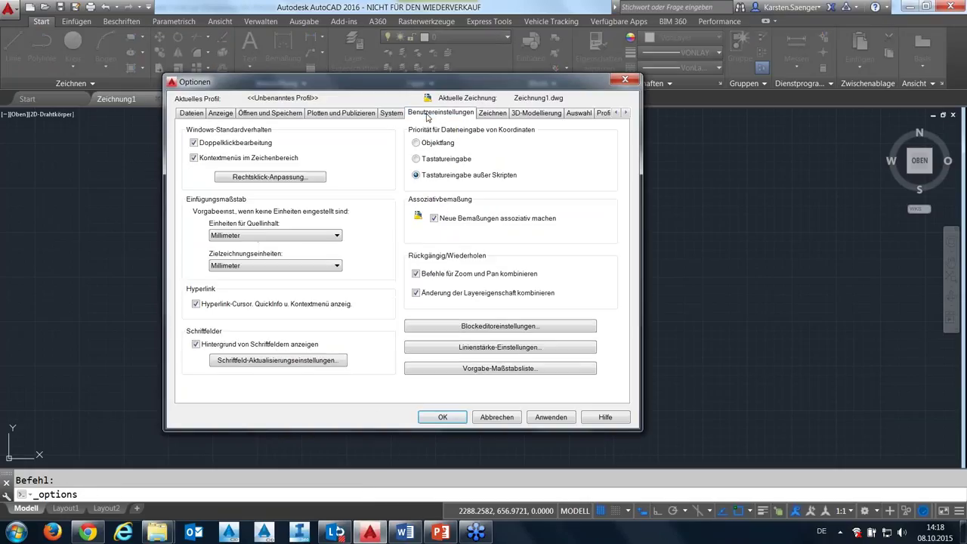
pyautogui.click(275, 180)
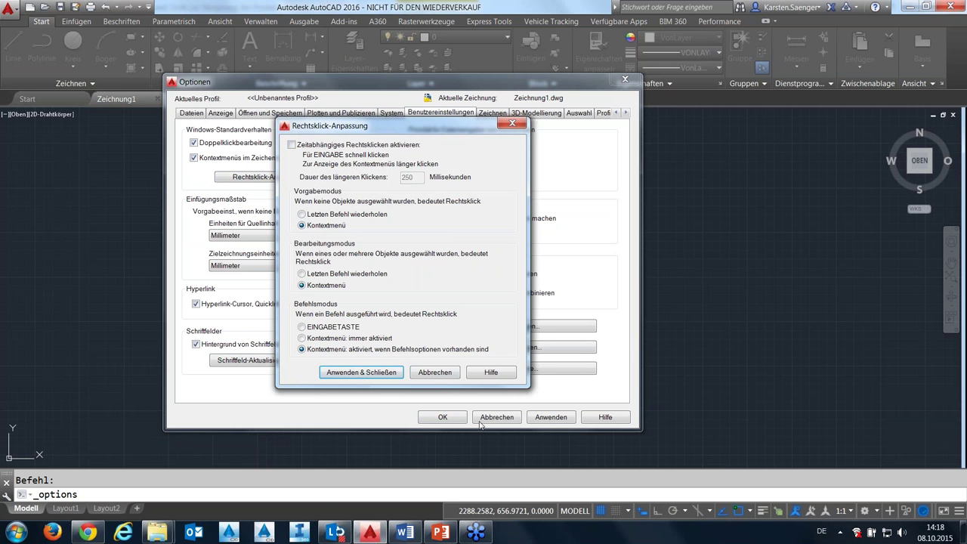
pyautogui.click(492, 373)
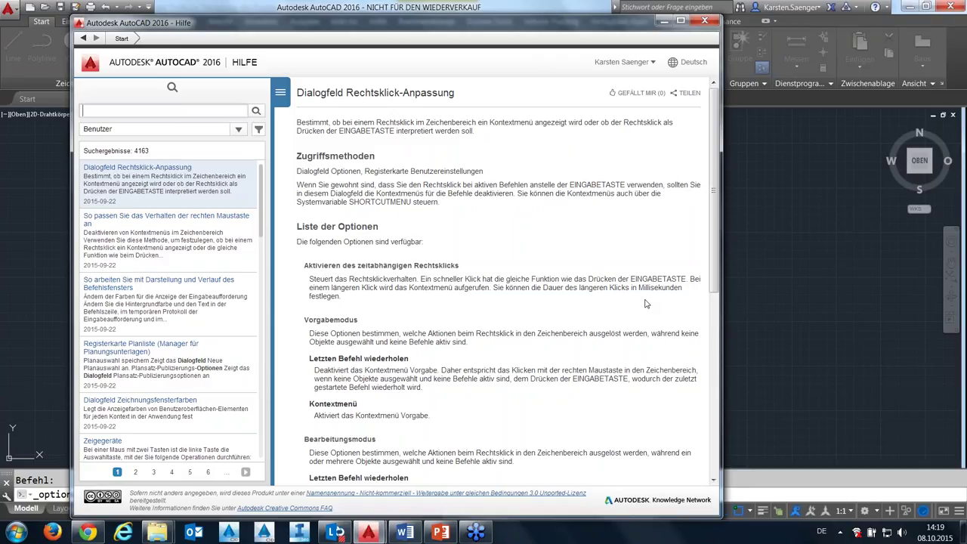
pyautogui.click(664, 25)
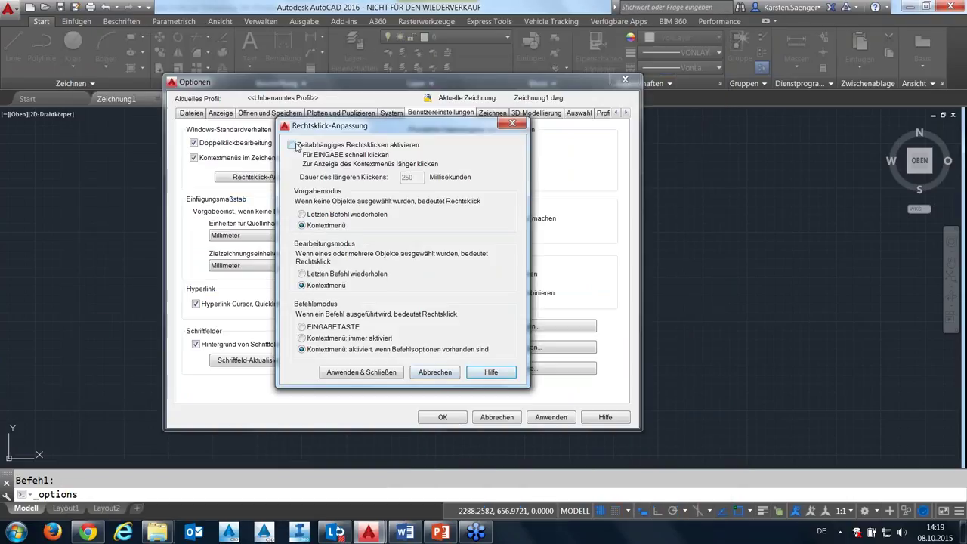
pyautogui.click(295, 146)
pyautogui.click(361, 372)
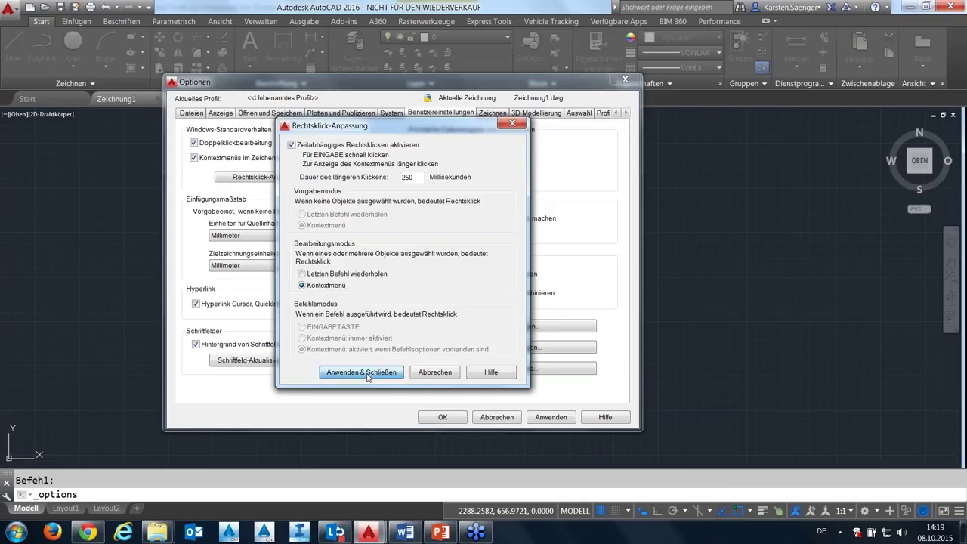
pyautogui.click(443, 417)
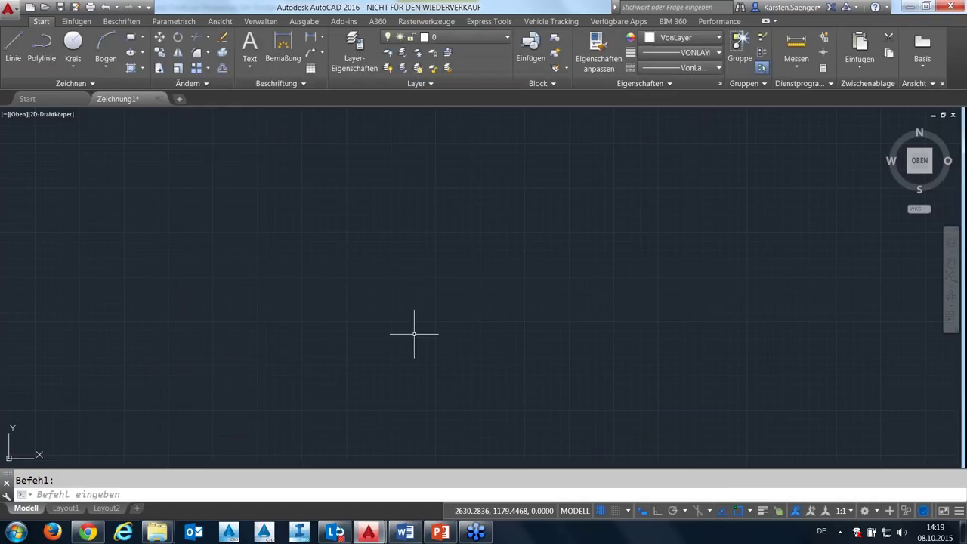
# - Test a quick right-click and a long right-click in the drawing, then return to the Word tips
pyautogui.rightClick(414, 333)
pyautogui.click(500, 420)
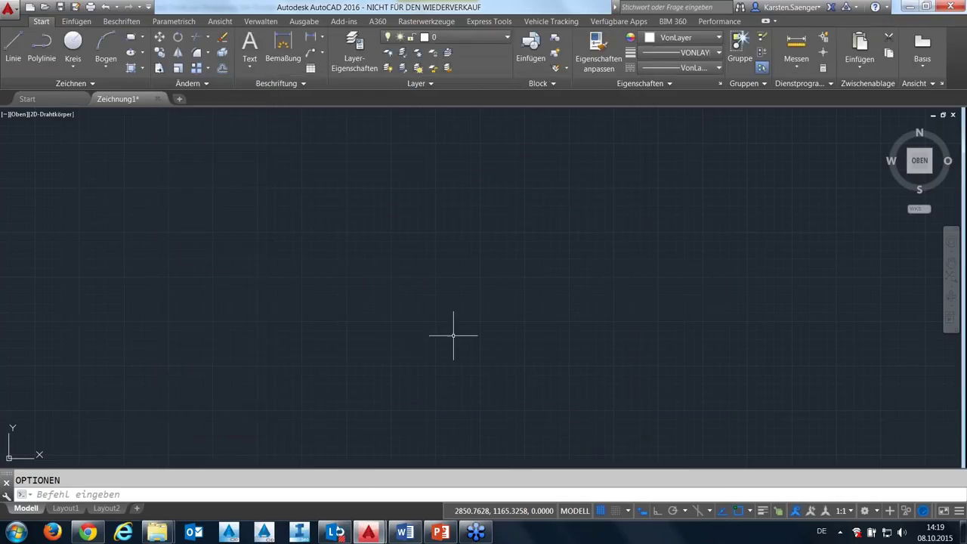
pyautogui.rightClick(454, 335)
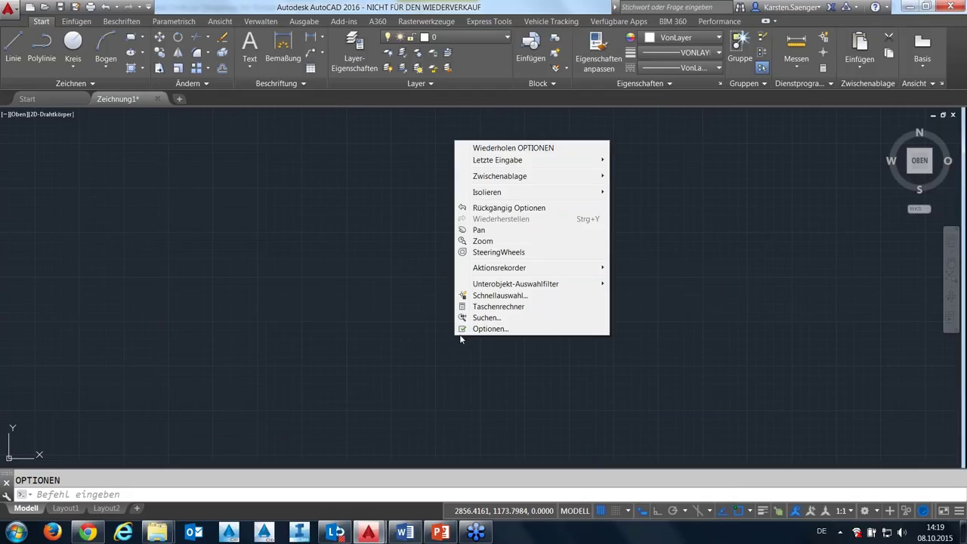
pyautogui.click(452, 484)
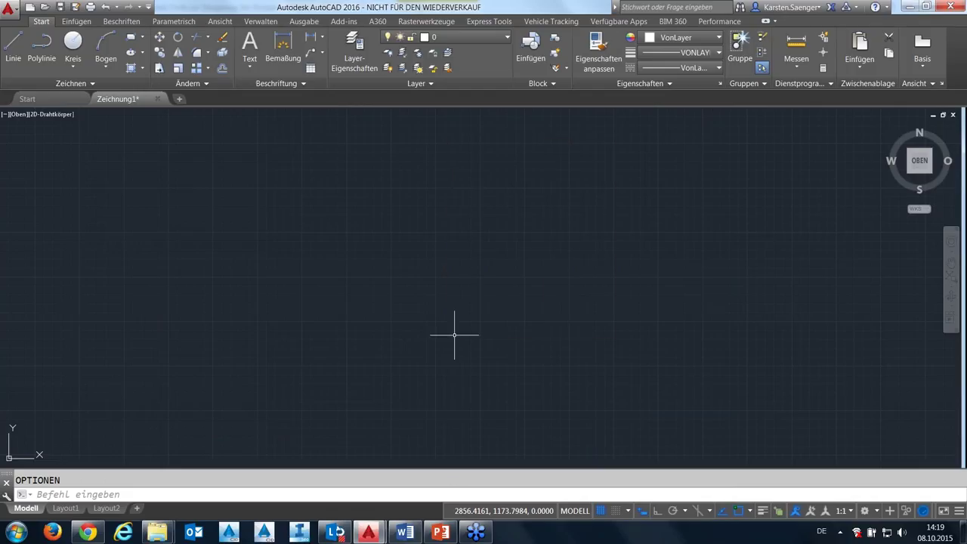
pyautogui.click(405, 532)
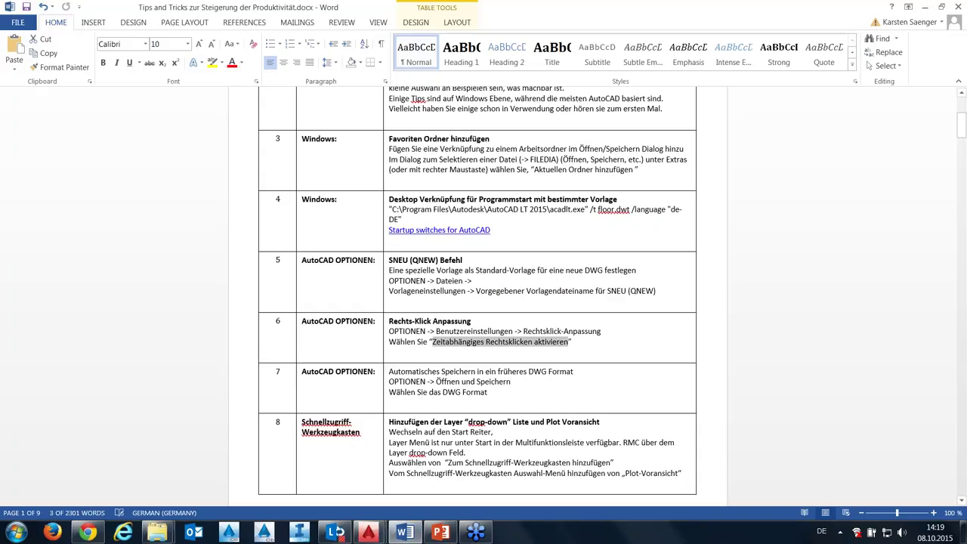
# - Highlight 'AutoCAD OPTIONEN:' in tip 7 and bring the Zeichnung1 drawing window forward
pyautogui.moveTo(327, 371); pyautogui.dragTo(375, 372)
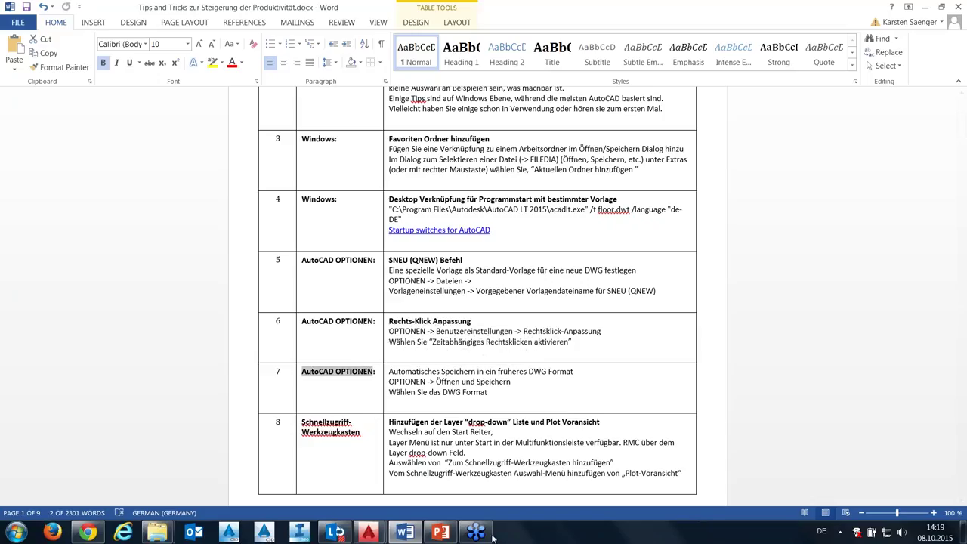
pyautogui.click(369, 533)
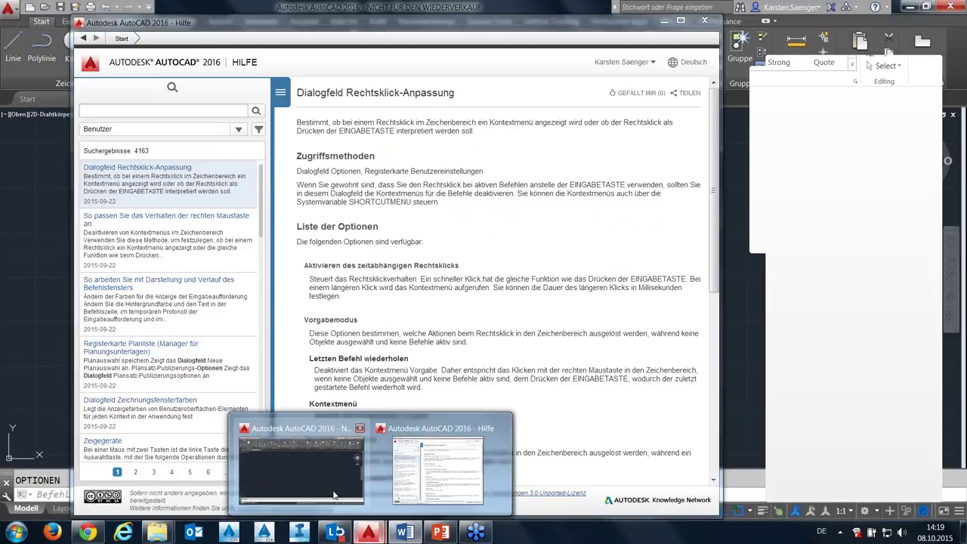
pyautogui.click(333, 495)
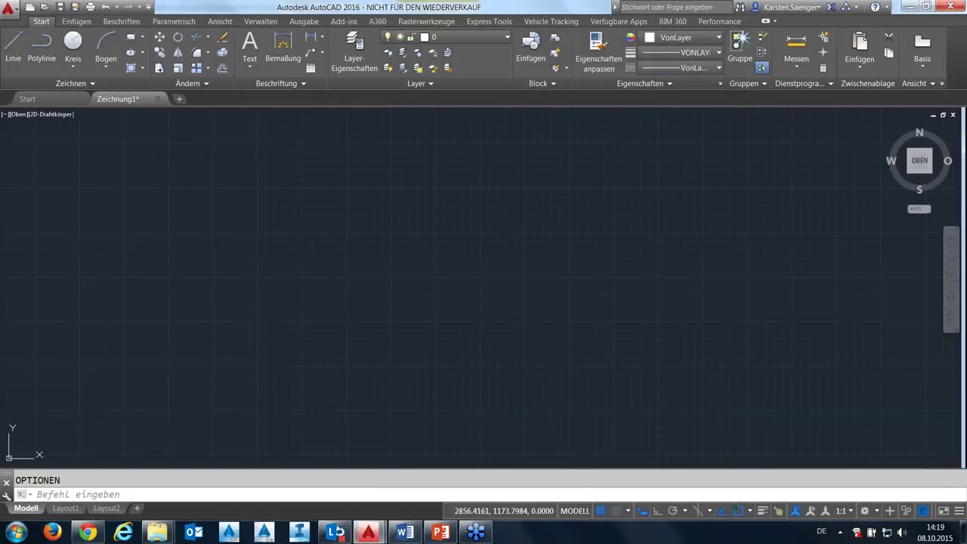
pyautogui.press('Return')
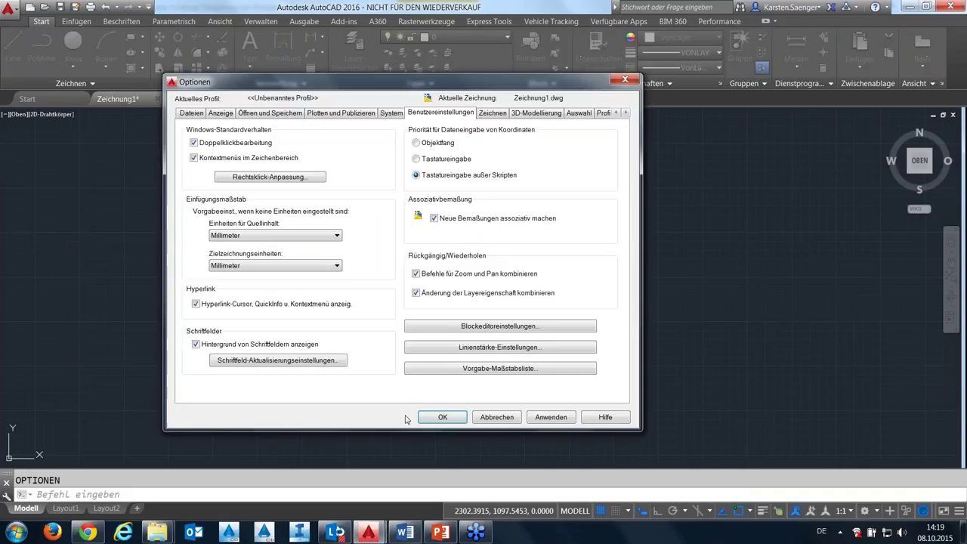
pyautogui.click(281, 115)
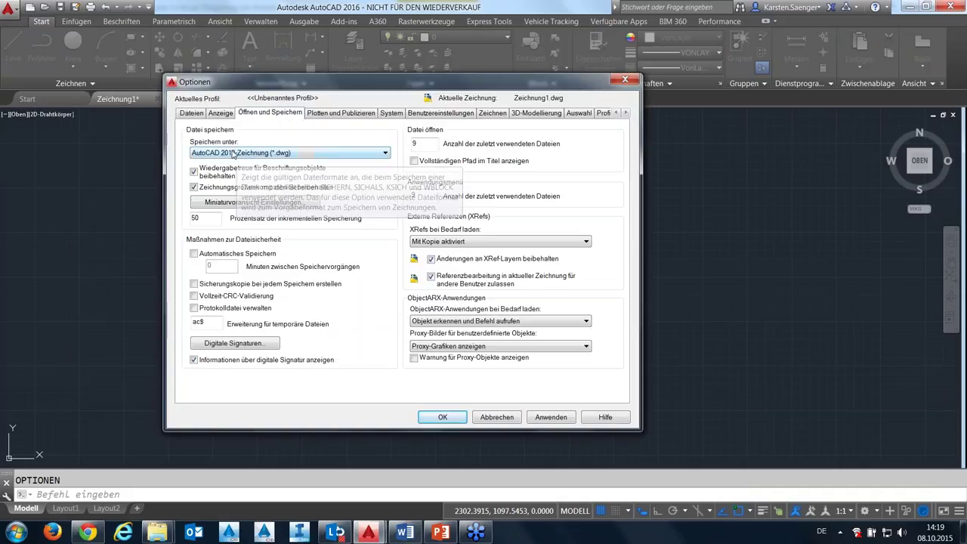
pyautogui.click(323, 154)
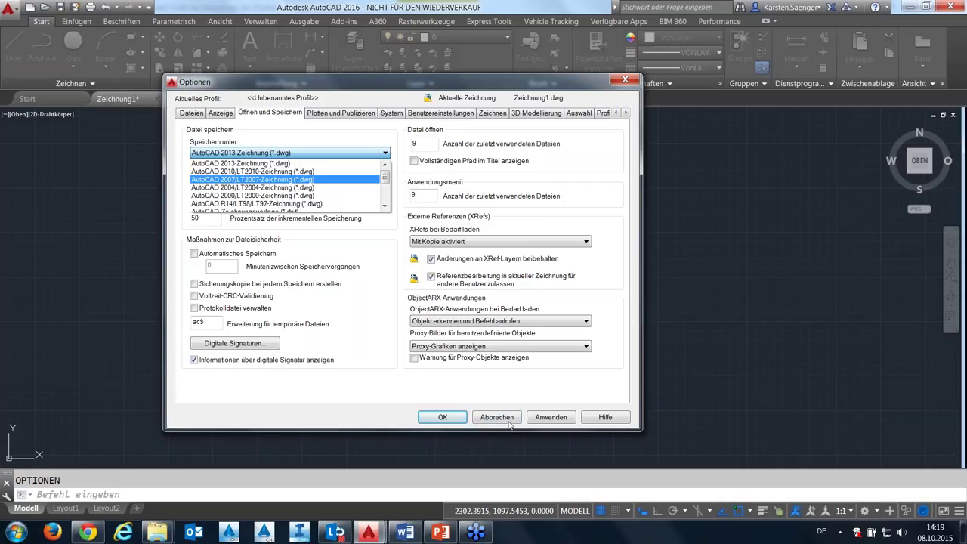
pyautogui.click(510, 425)
pyautogui.click(500, 420)
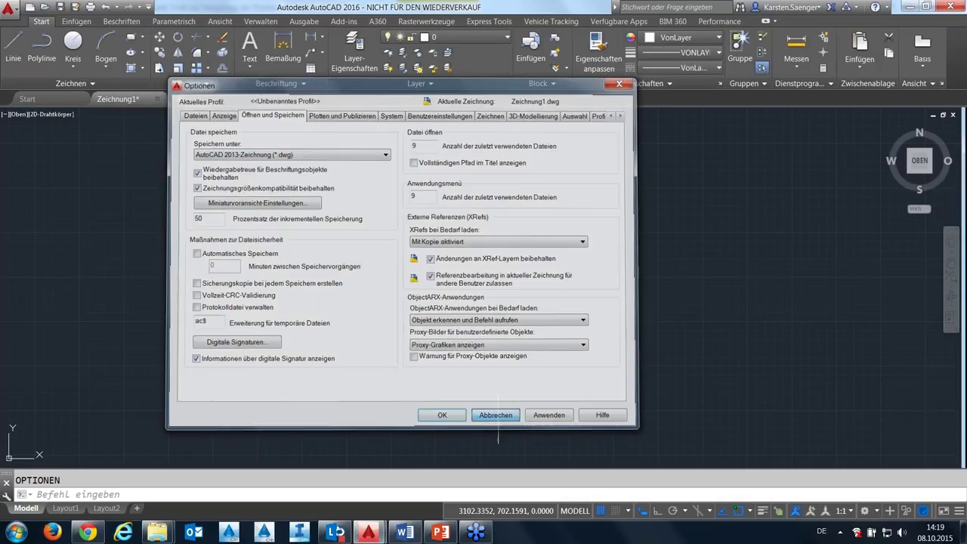
# - Scroll to tip 8, highlight 'Schnellzugriff-Werkzeugkasten', and bring AutoCAD back to the front
pyautogui.click(404, 533)
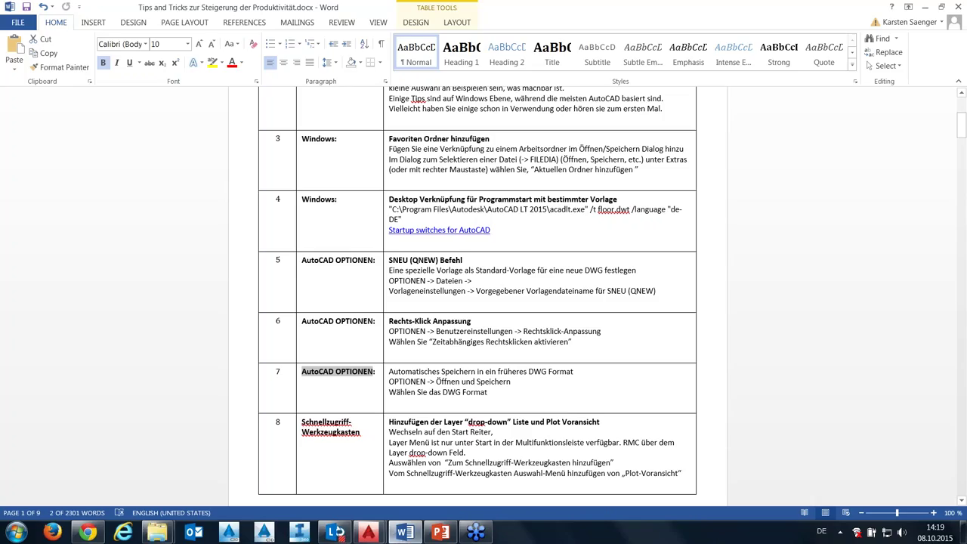
pyautogui.scroll(-1, 338, 462)
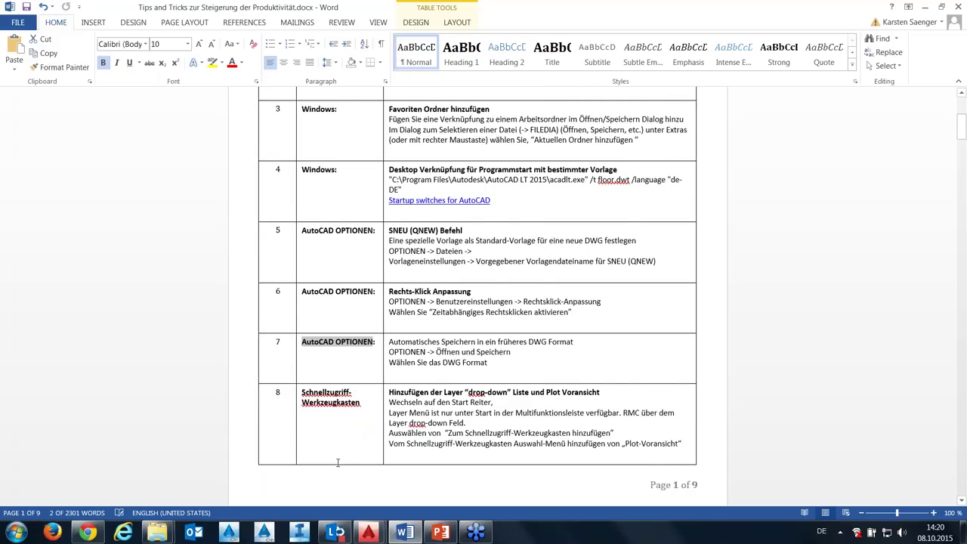
pyautogui.scroll(-1, 348, 410)
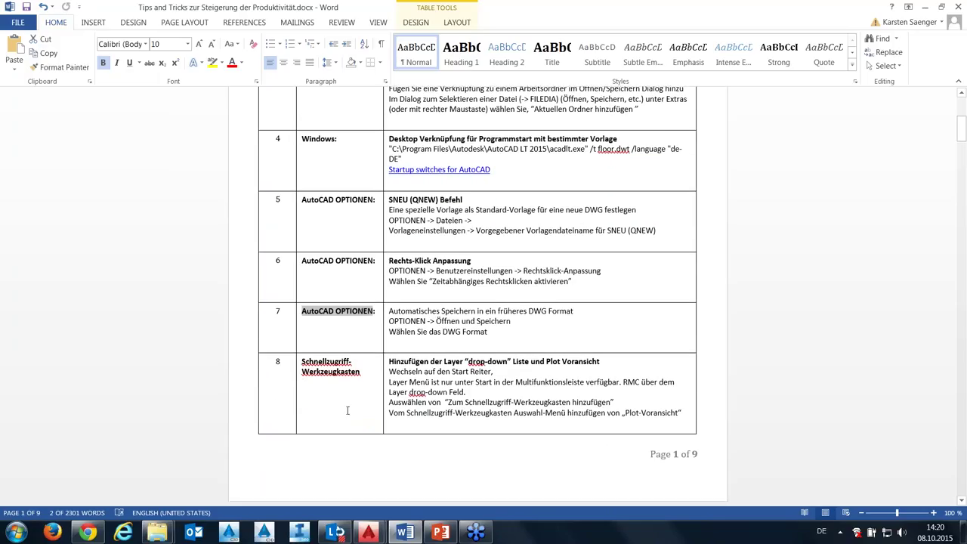
pyautogui.moveTo(362, 372); pyautogui.dragTo(304, 362)
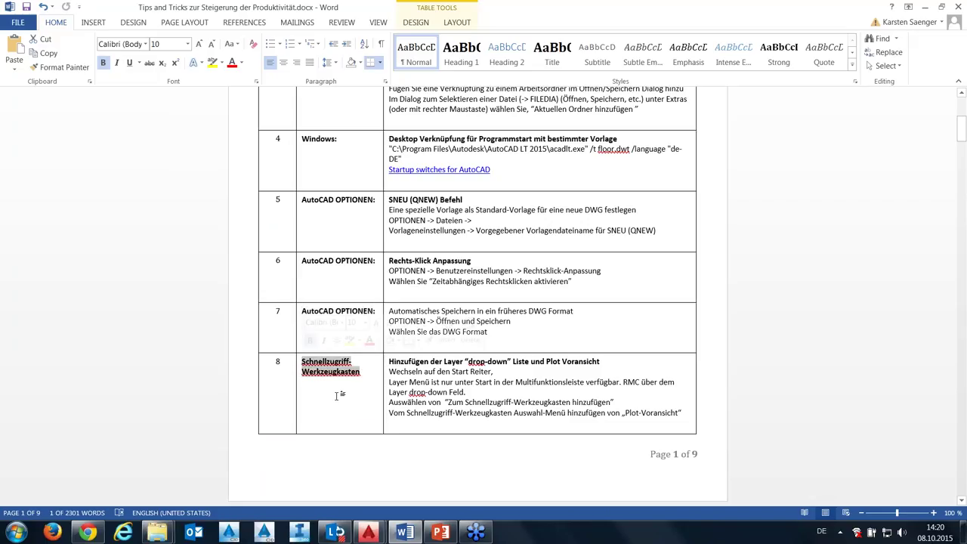
pyautogui.click(369, 532)
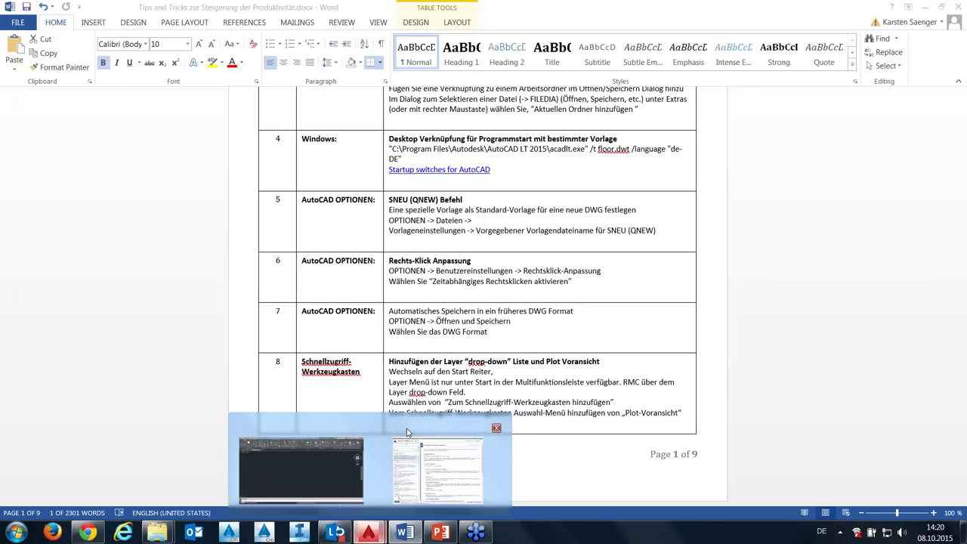
pyautogui.click(407, 432)
# - Close the help window and add Plot-Voransicht to the quick access toolbar
pyautogui.click(706, 23)
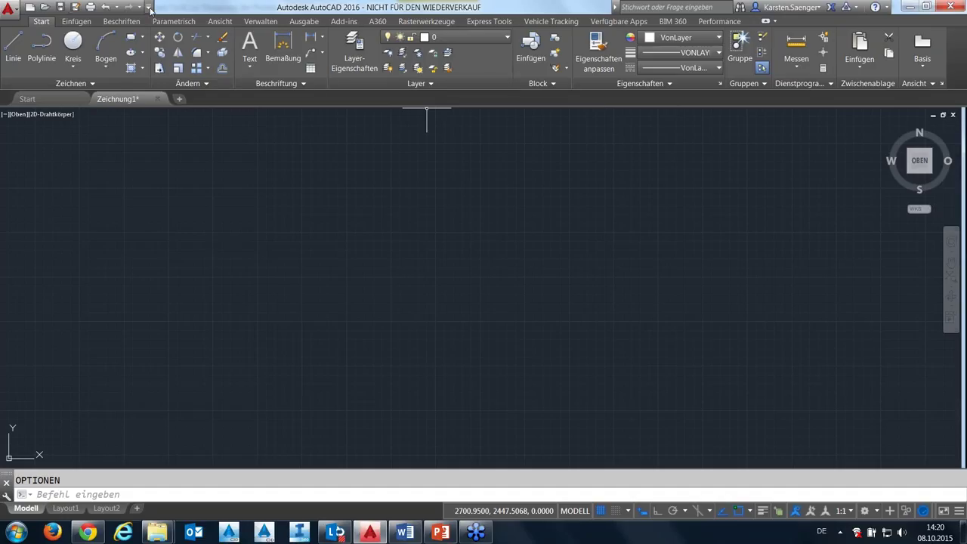
pyautogui.click(151, 9)
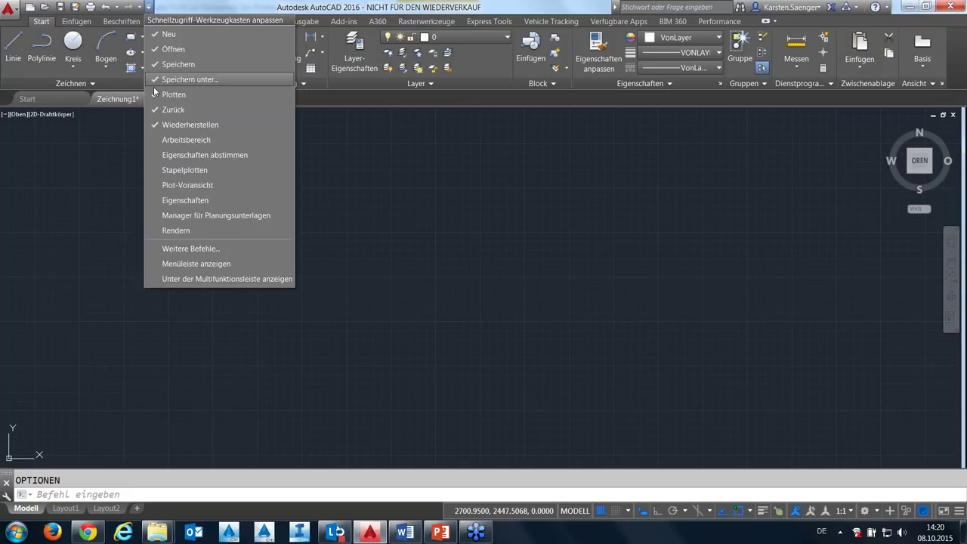
pyautogui.click(156, 185)
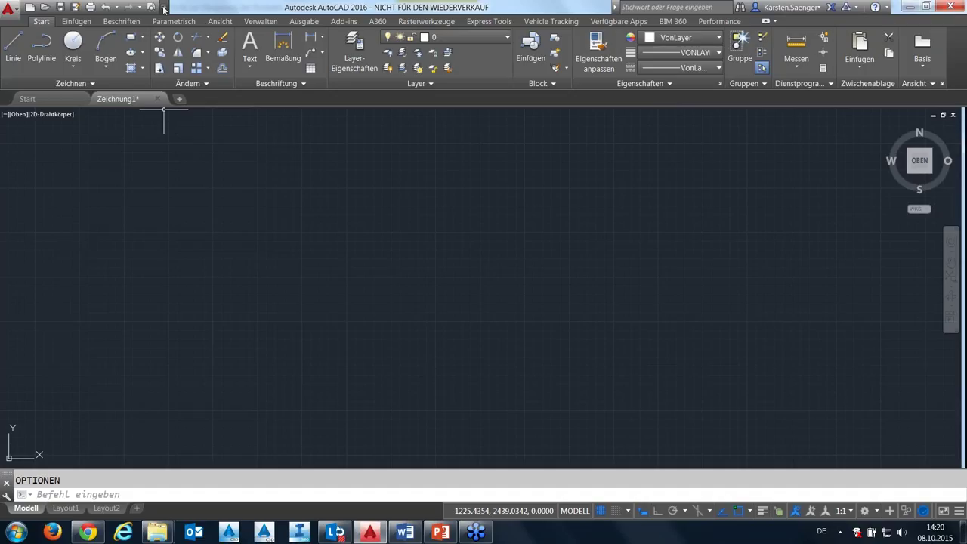
# - Remove Plot-Voransicht from the quick access toolbar again
pyautogui.click(164, 9)
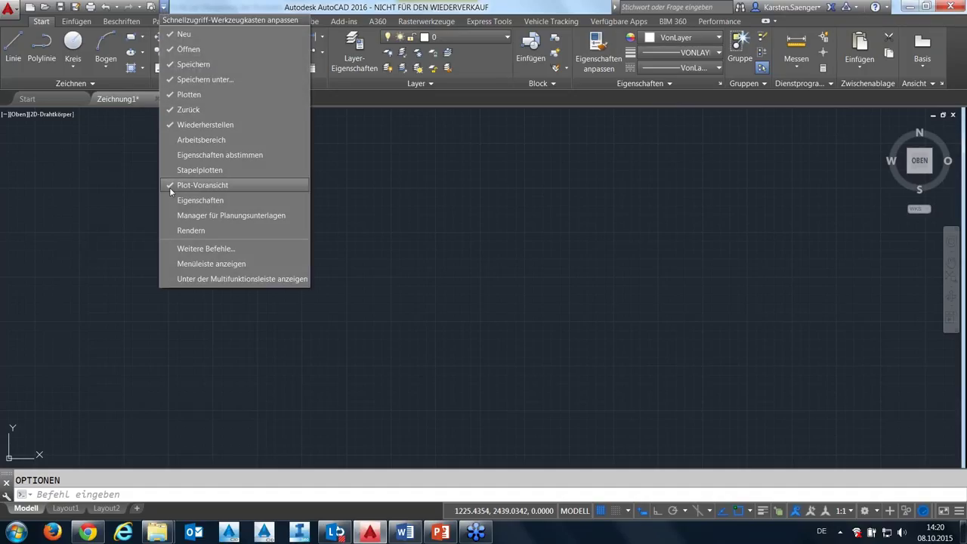
pyautogui.click(176, 186)
pyautogui.click(149, 7)
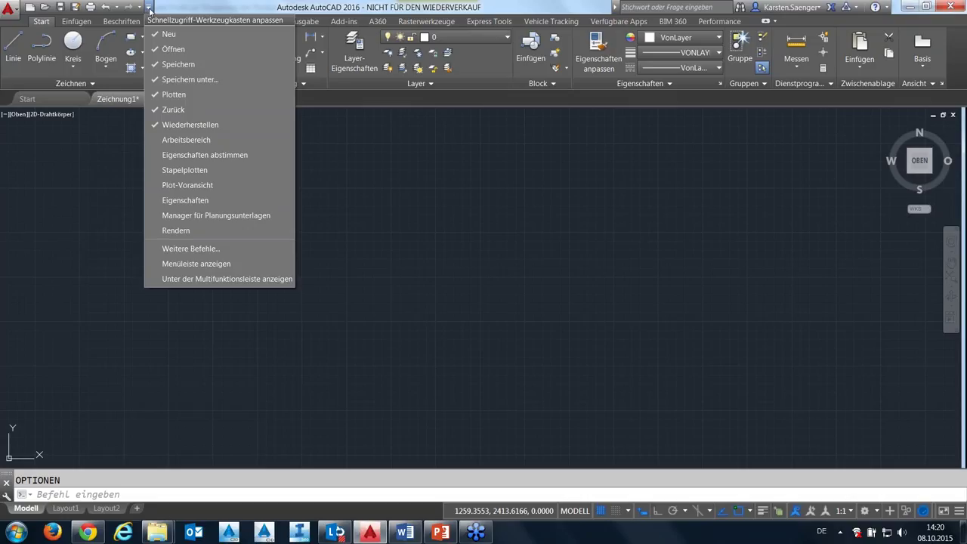
pyautogui.click(148, 9)
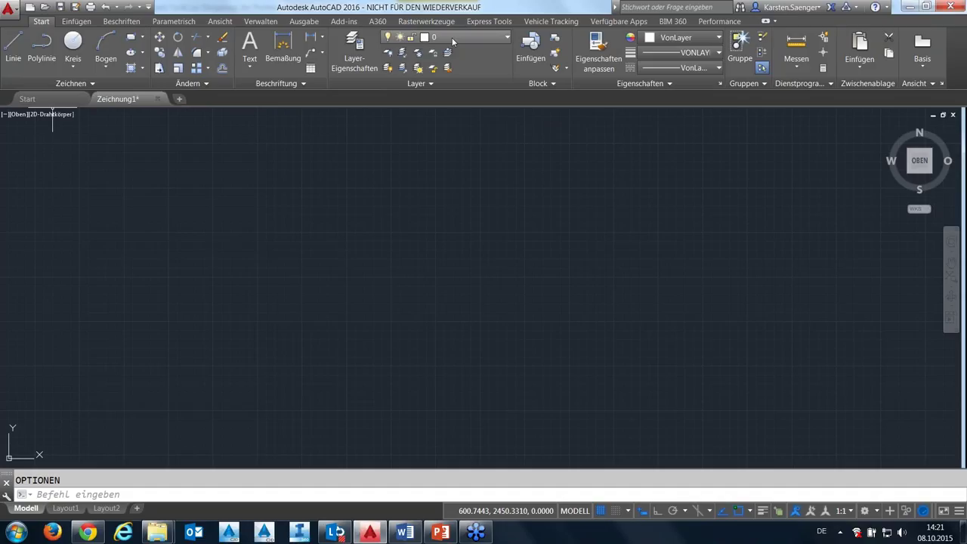
pyautogui.rightClick(452, 37)
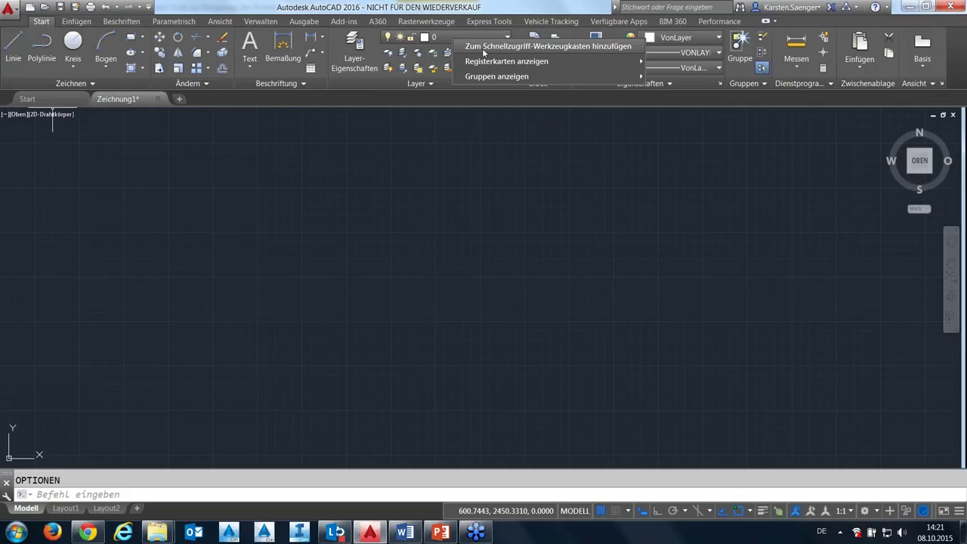
pyautogui.click(484, 50)
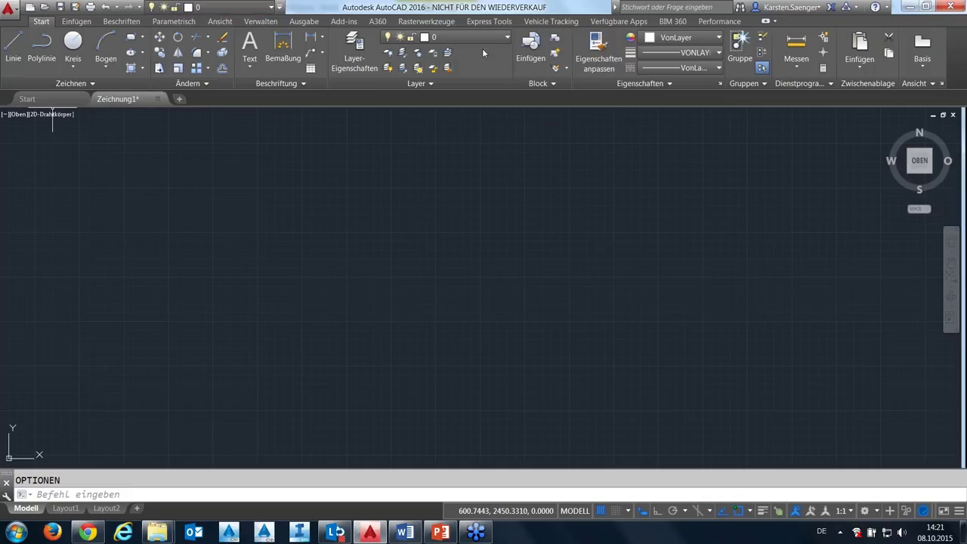
pyautogui.click(271, 9)
pyautogui.click(271, 9)
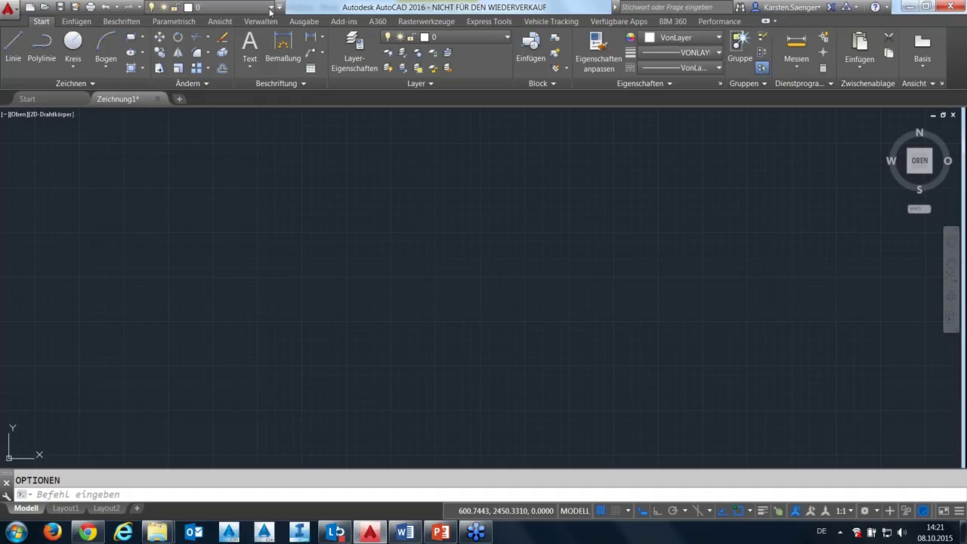
pyautogui.rightClick(249, 11)
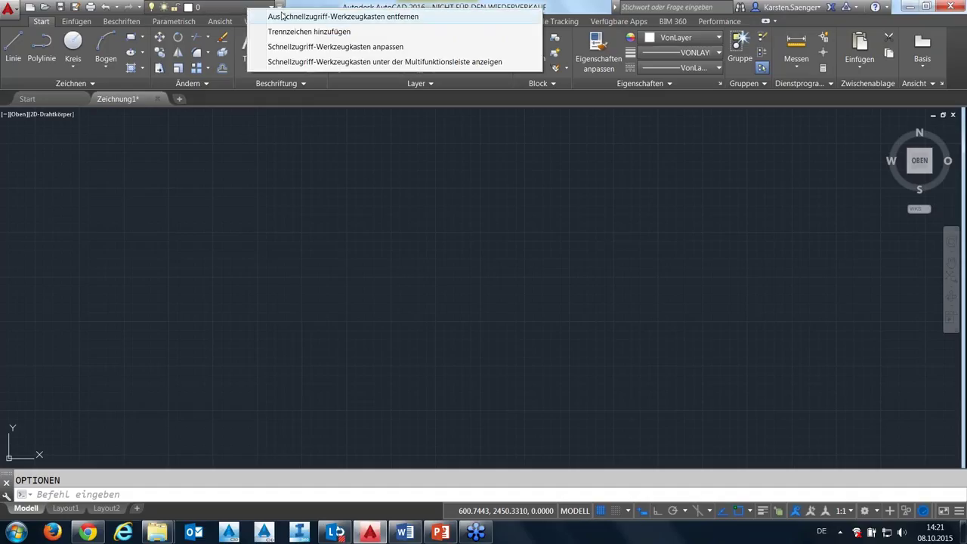
pyautogui.click(287, 16)
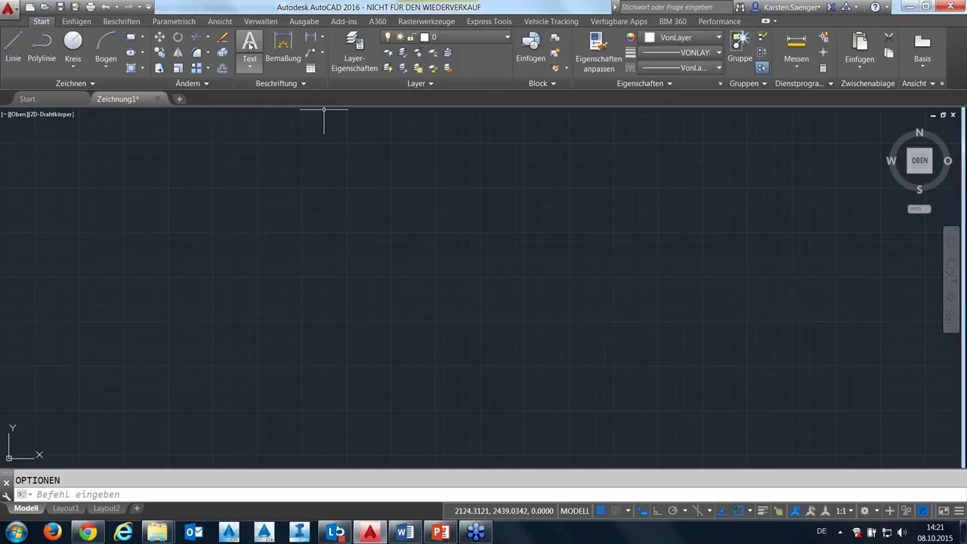
pyautogui.rightClick(249, 44)
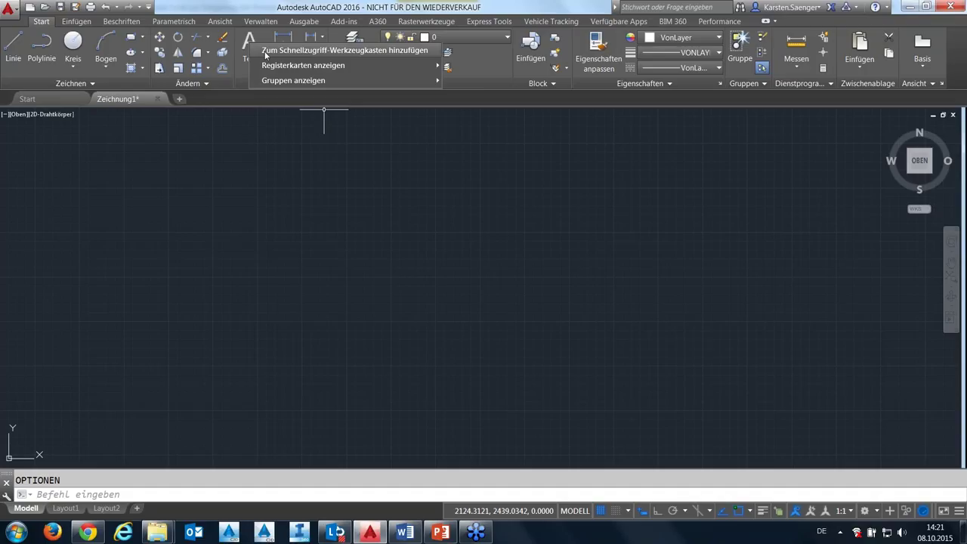
pyautogui.click(266, 55)
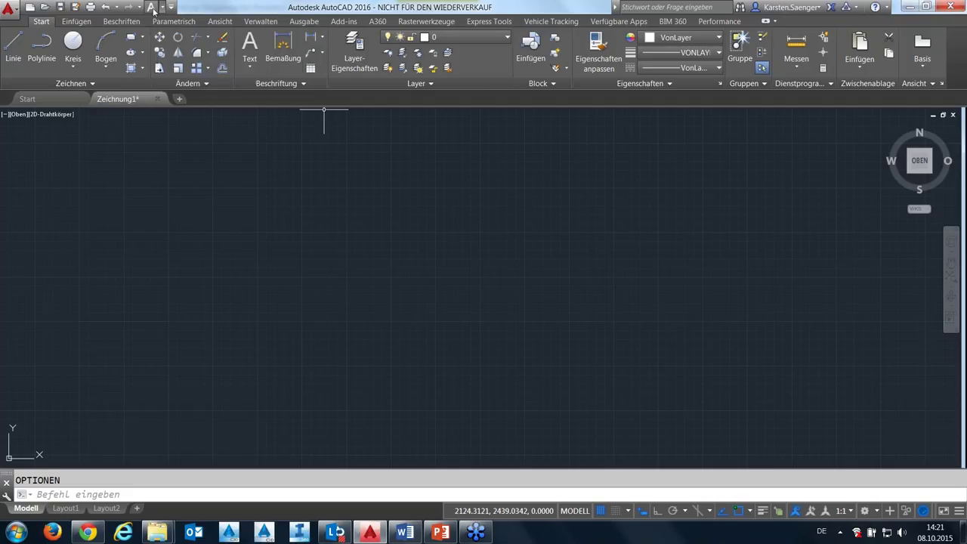
pyautogui.rightClick(154, 9)
pyautogui.click(177, 18)
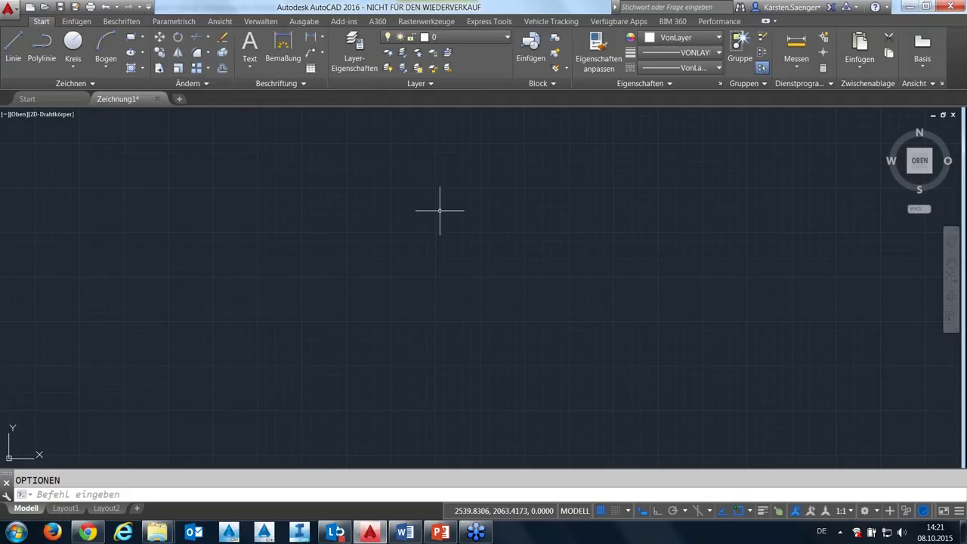
# - Scroll the Word tips document down to tips 9–12
pyautogui.click(405, 533)
pyautogui.click(365, 458)
pyautogui.scroll(-1, 365, 458)
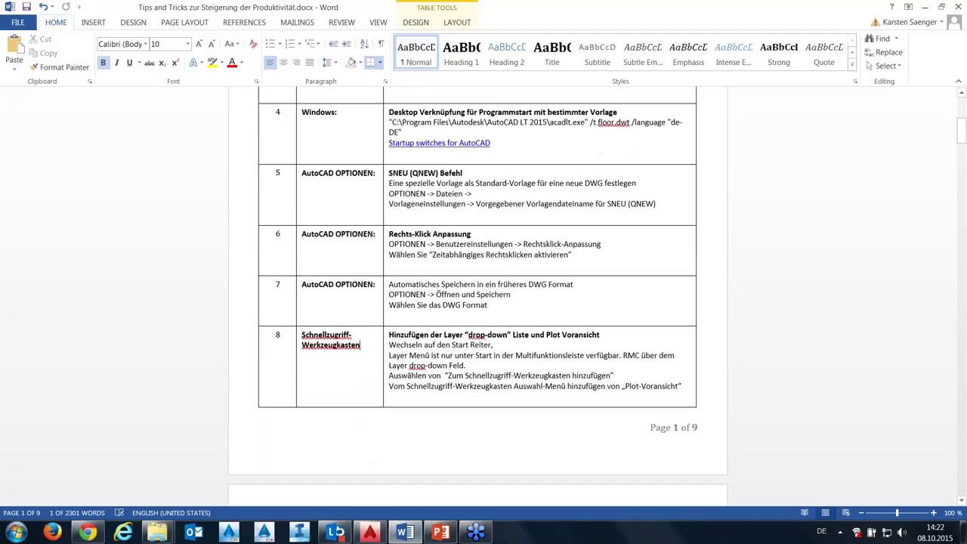
pyautogui.scroll(-3, 365, 458)
pyautogui.scroll(-2, 365, 458)
pyautogui.scroll(-3, 365, 458)
pyautogui.scroll(-1, 363, 431)
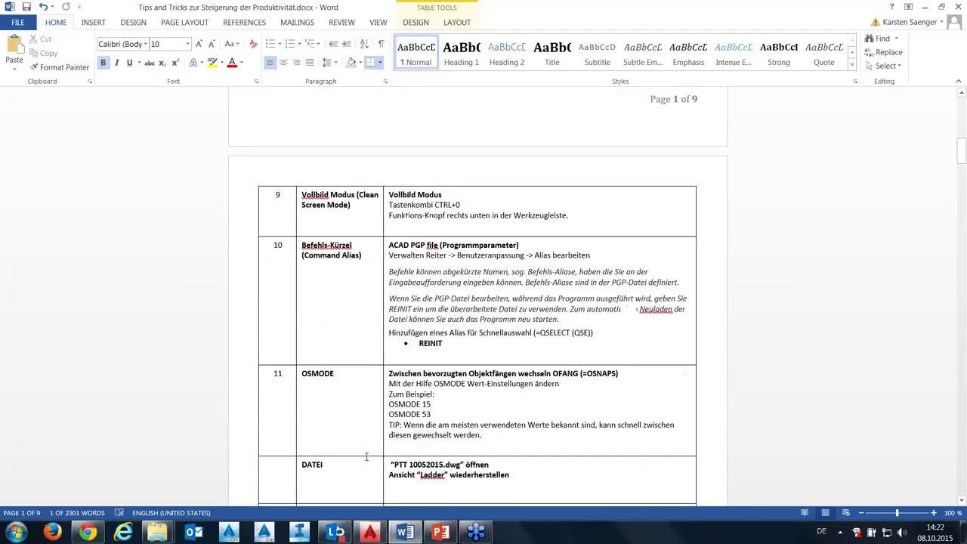
pyautogui.scroll(-1, 360, 408)
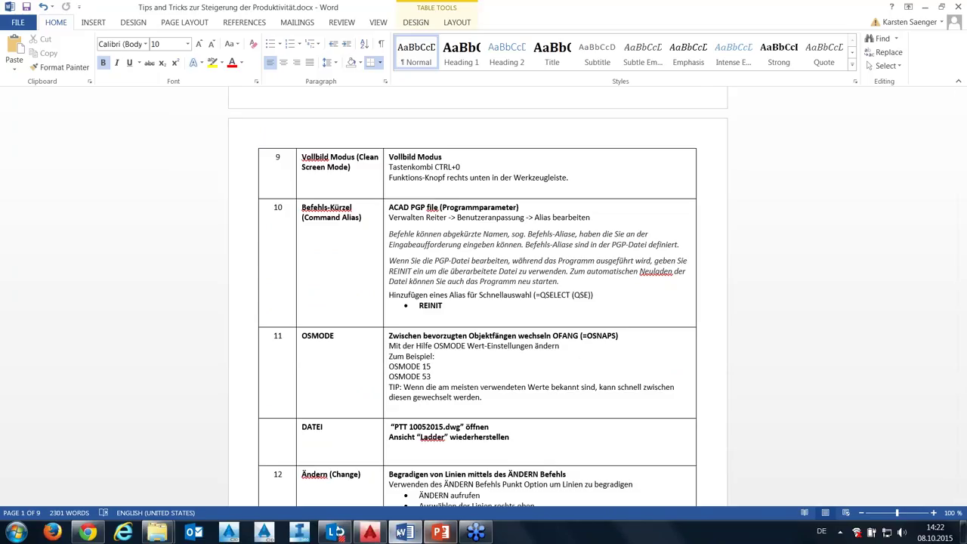
# - Toggle AutoCAD's clean screen mode on and off with Ctrl+0, then return to Word
pyautogui.click(369, 532)
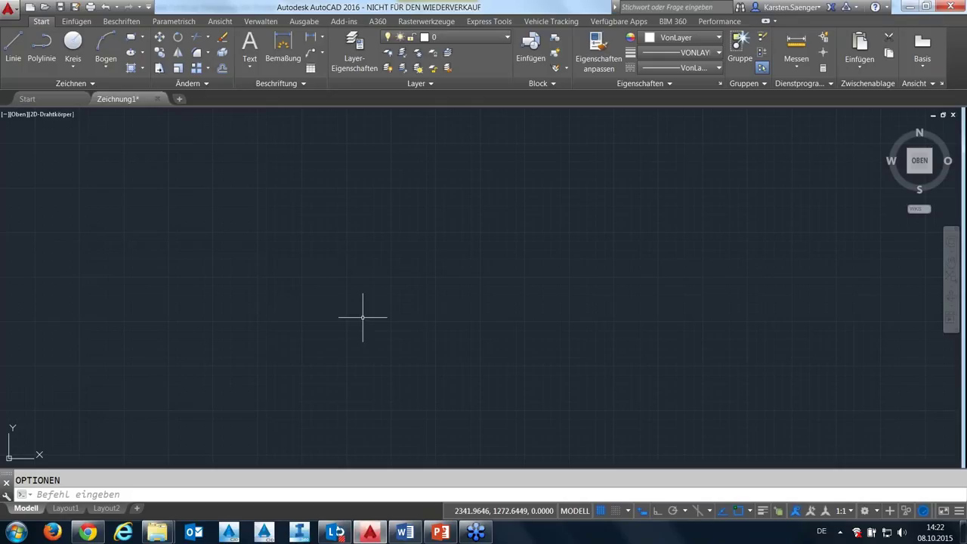
pyautogui.hotkey('ctrl', '0')
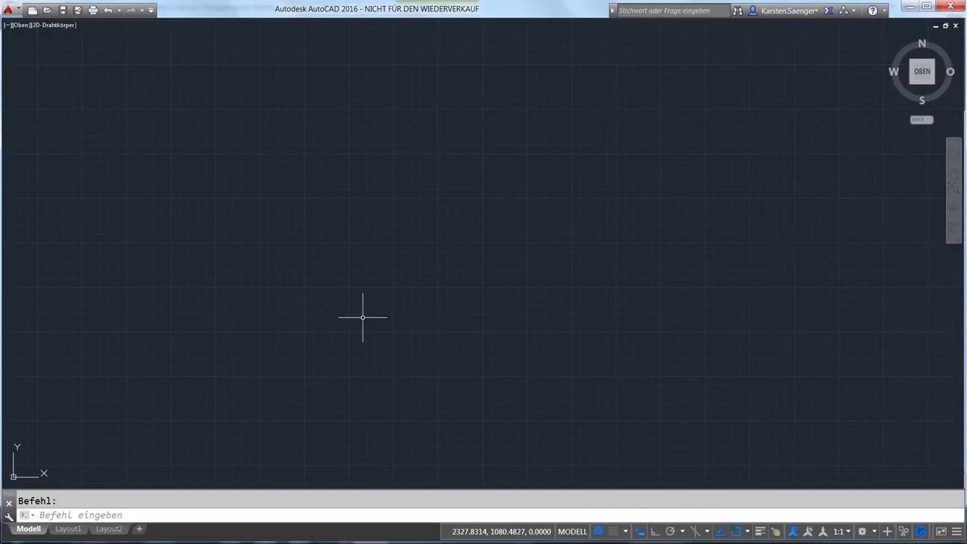
pyautogui.hotkey('ctrl', '0')
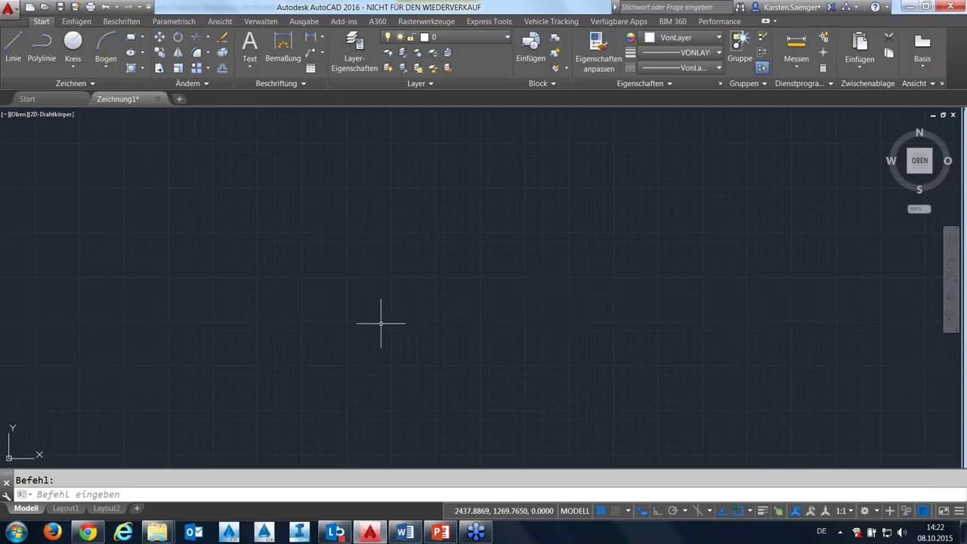
pyautogui.click(403, 535)
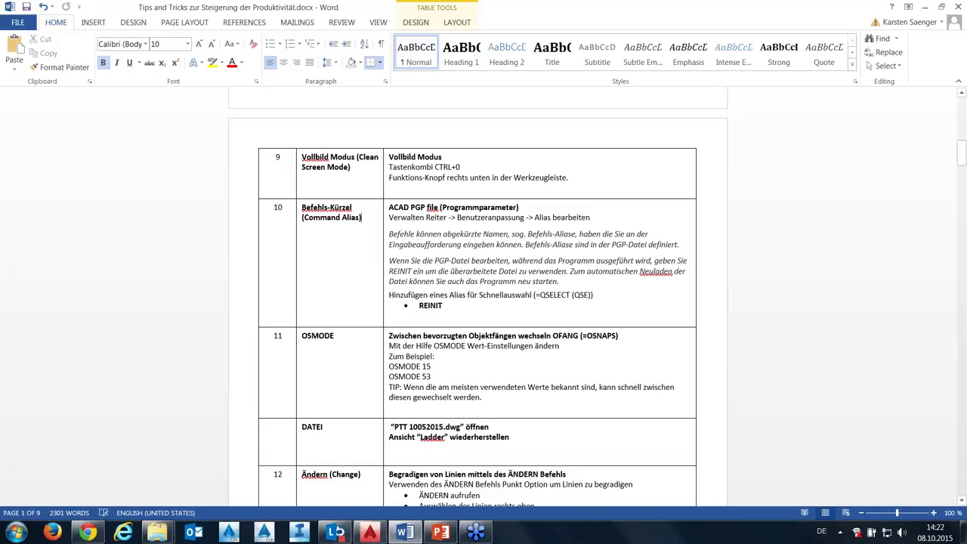
# - Place the cursor in the Befehls-Kürzel row of tip 10 and switch back to AutoCAD
pyautogui.click(380, 214)
pyautogui.click(371, 533)
# - Enter the PG alias to start POLYGON, cancel it with Esc, and return to the Word tips
pyautogui.click(341, 494)
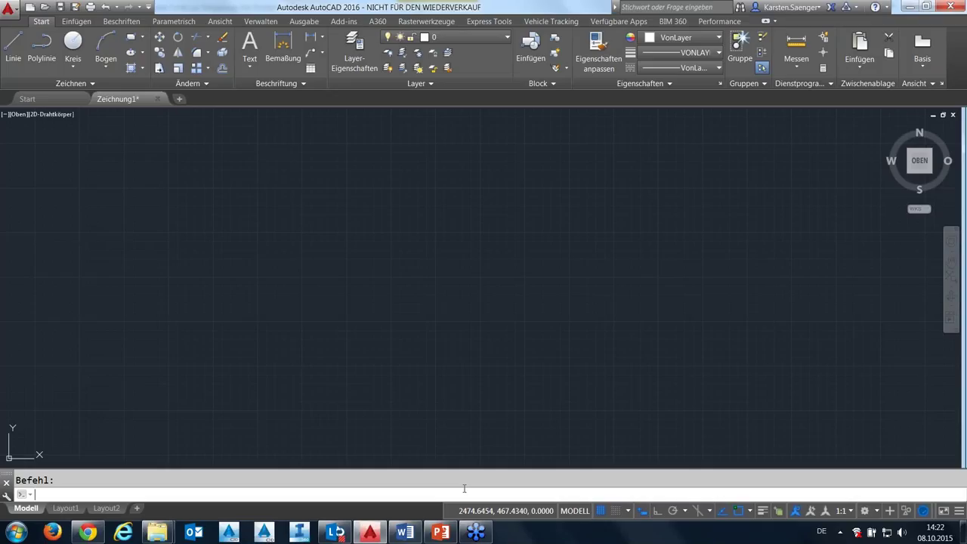
pyautogui.hotkey('alt', 'Tab')
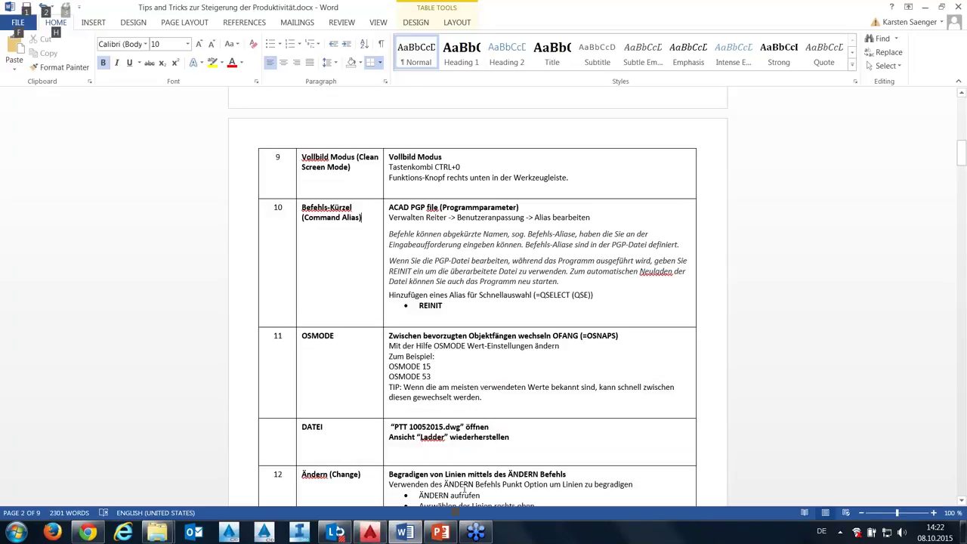
pyautogui.press('alt')
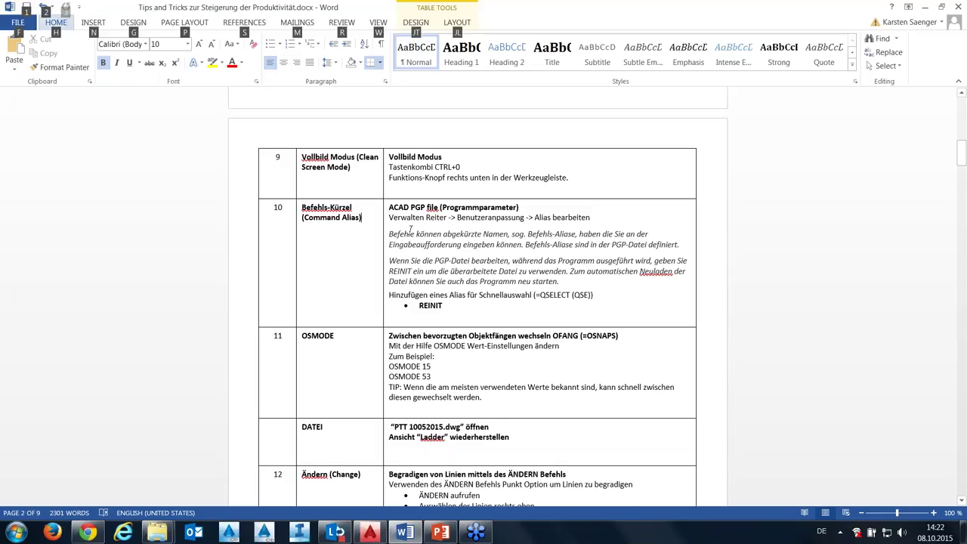
pyautogui.hotkey('alt', 'Tab')
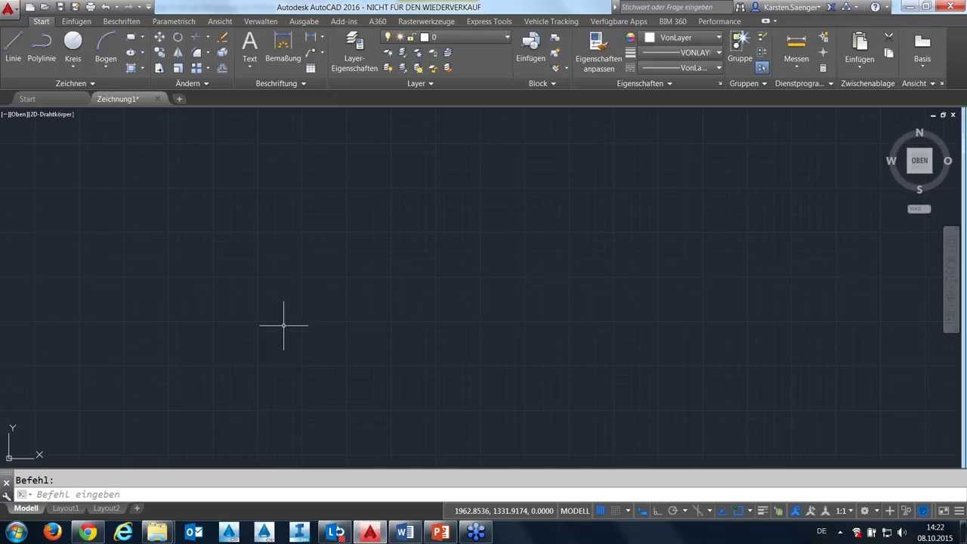
pyautogui.write('PG')
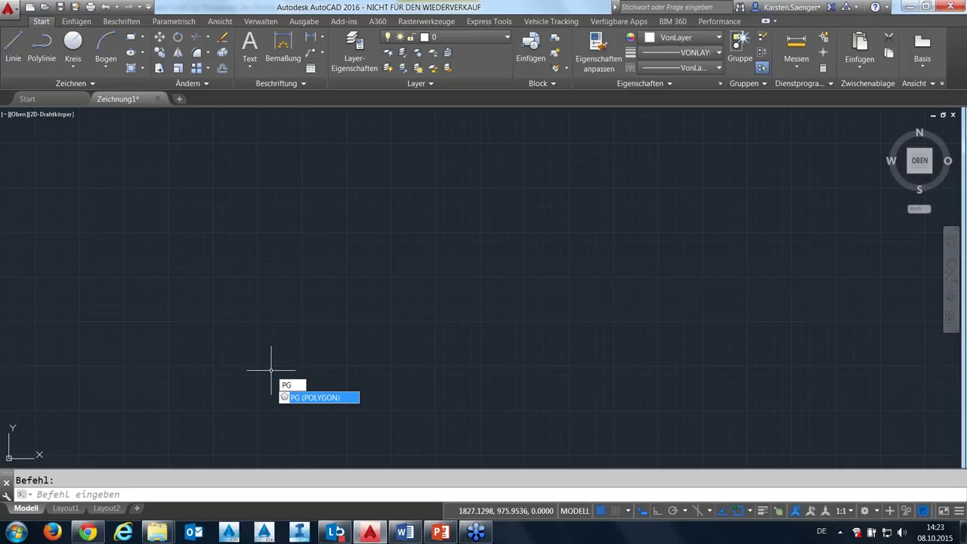
pyautogui.write('p')
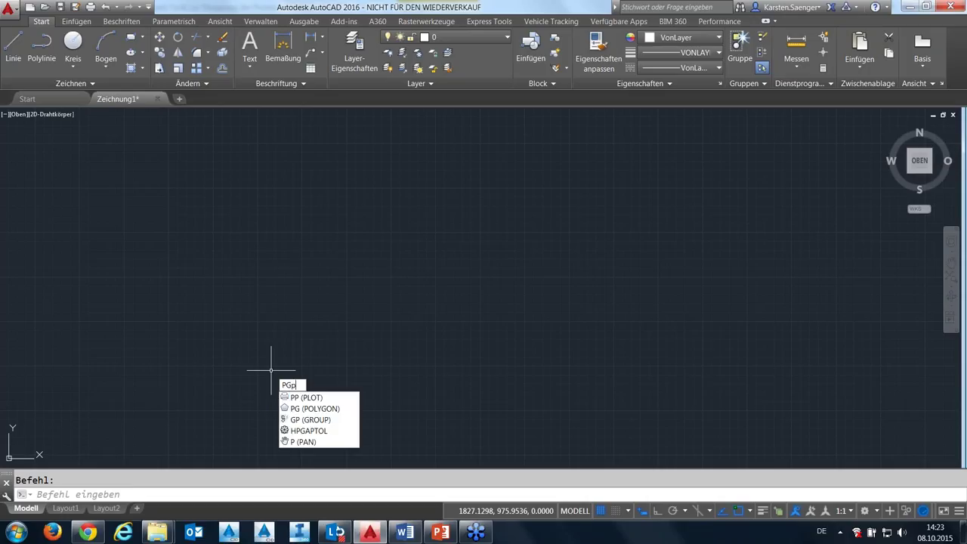
pyautogui.press('Escape')
pyautogui.hotkey('alt', 'Tab')
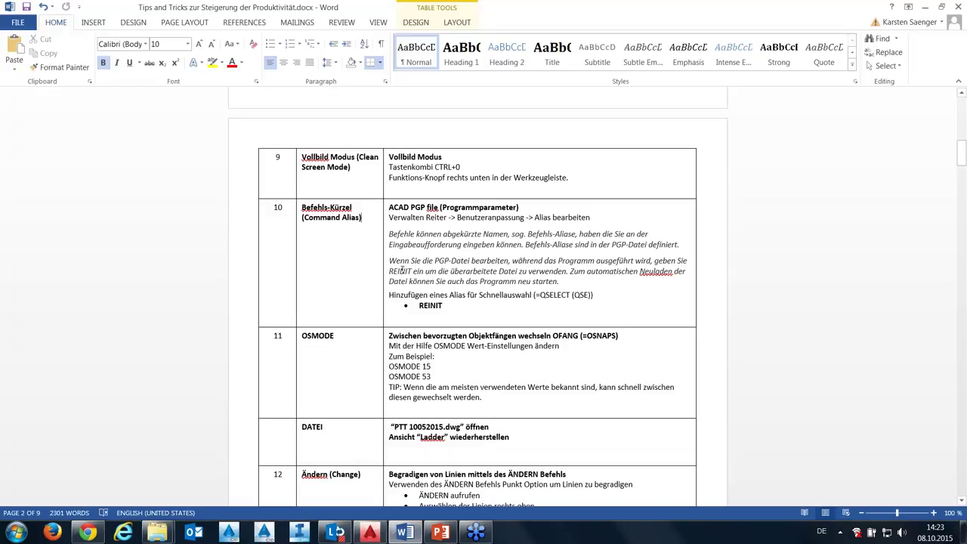
# - Open acad.pgp in Notepad through Verwalten > Aliasse bearbeiten
pyautogui.hotkey('alt', 'Tab')
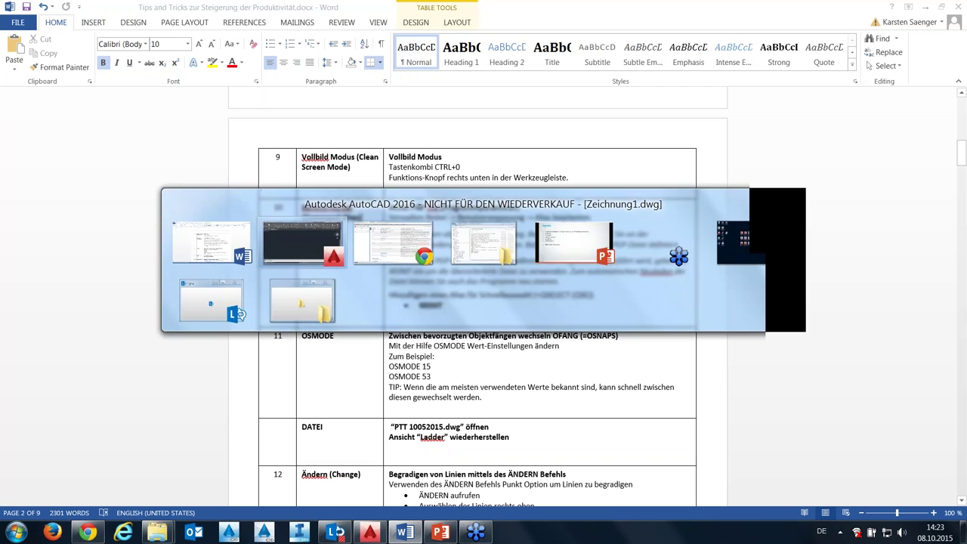
pyautogui.hotkey('alt', 'Tab')
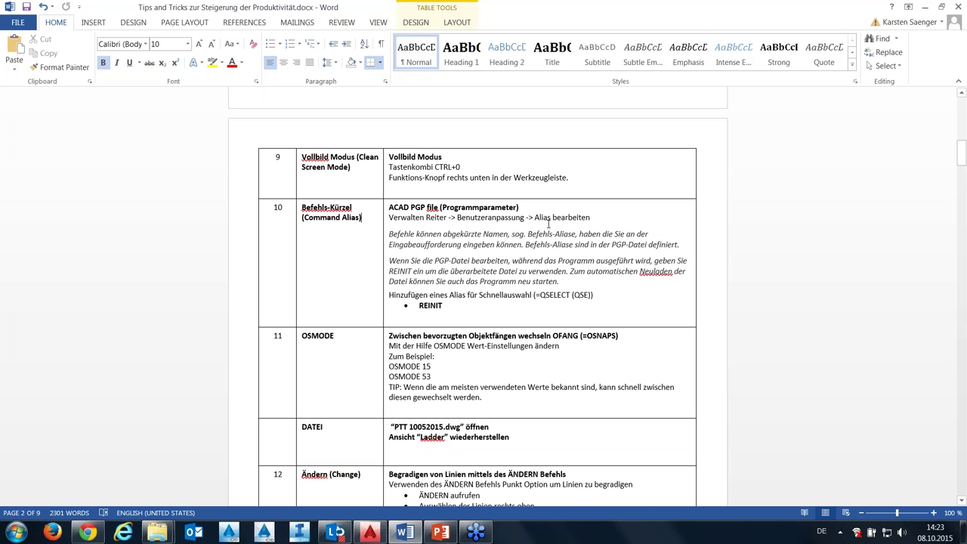
pyautogui.hotkey('alt', 'Tab')
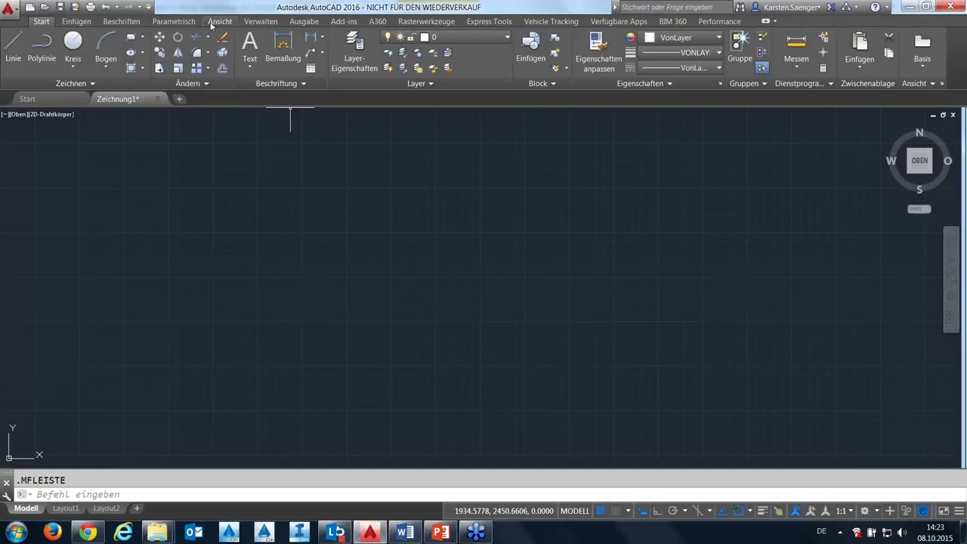
pyautogui.click(248, 23)
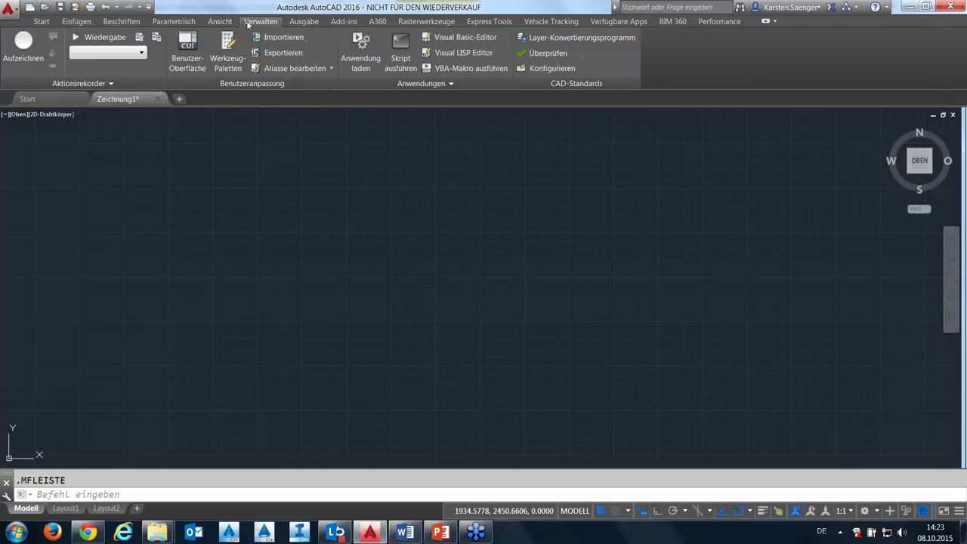
pyautogui.click(281, 69)
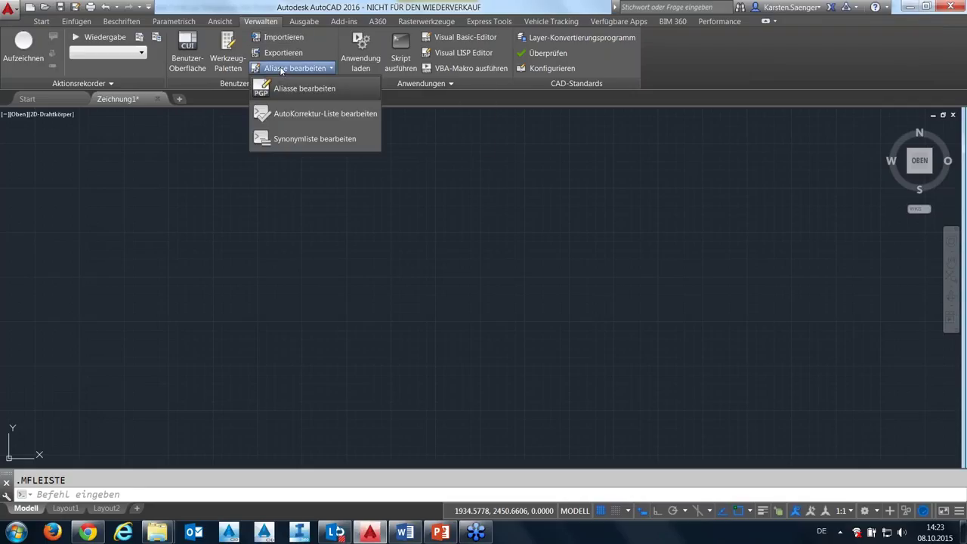
pyautogui.click(280, 85)
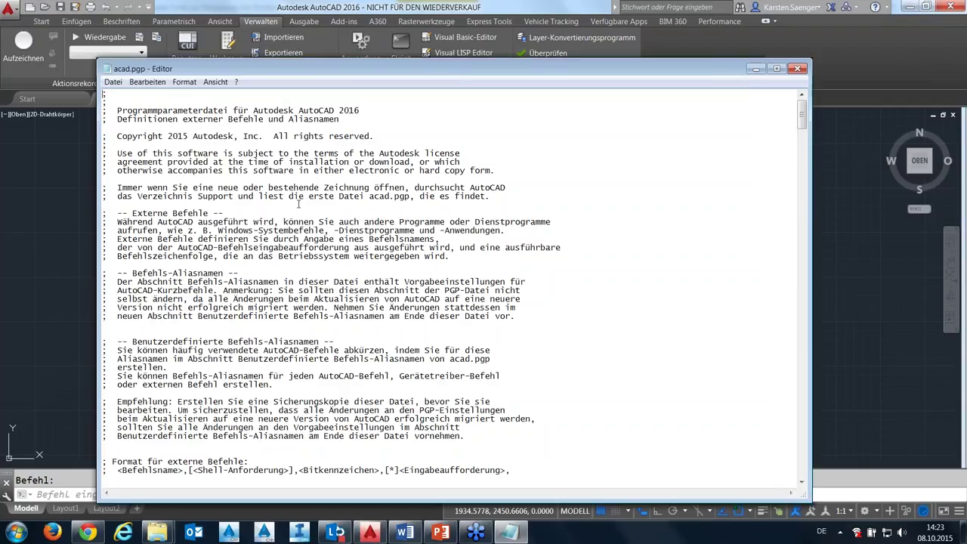
# - Move the Notepad window and scroll down to select the AD alias for ATTDEF
pyautogui.moveTo(277, 54); pyautogui.dragTo(226, 41)
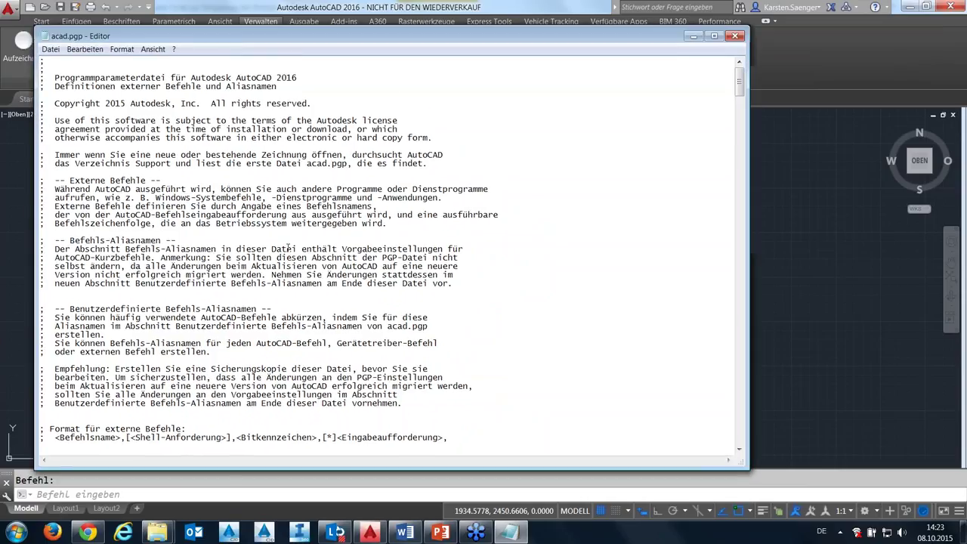
pyautogui.scroll(-2, 290, 247)
pyautogui.scroll(-2, 292, 250)
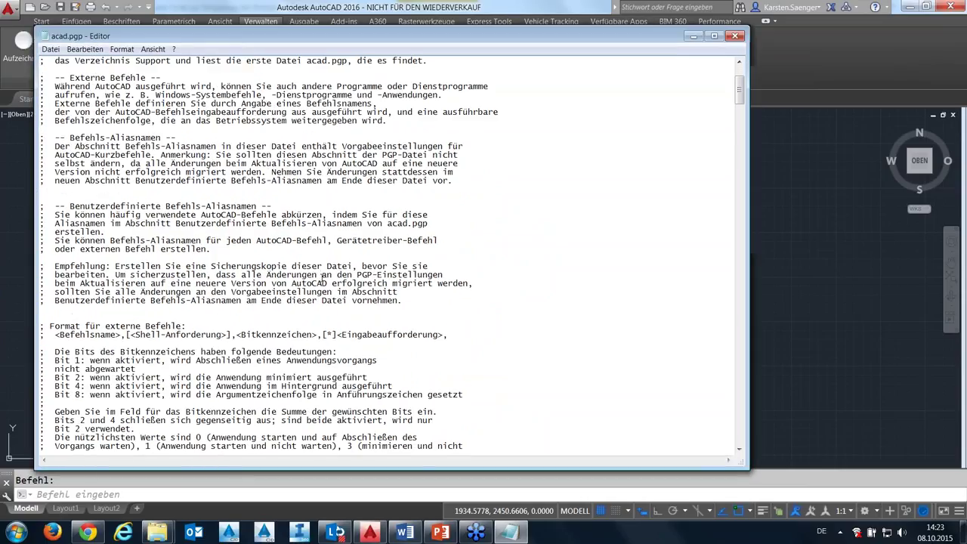
pyautogui.scroll(-3, 324, 280)
pyautogui.scroll(-5, 324, 280)
pyautogui.scroll(-1, 323, 278)
pyautogui.scroll(-5, 322, 276)
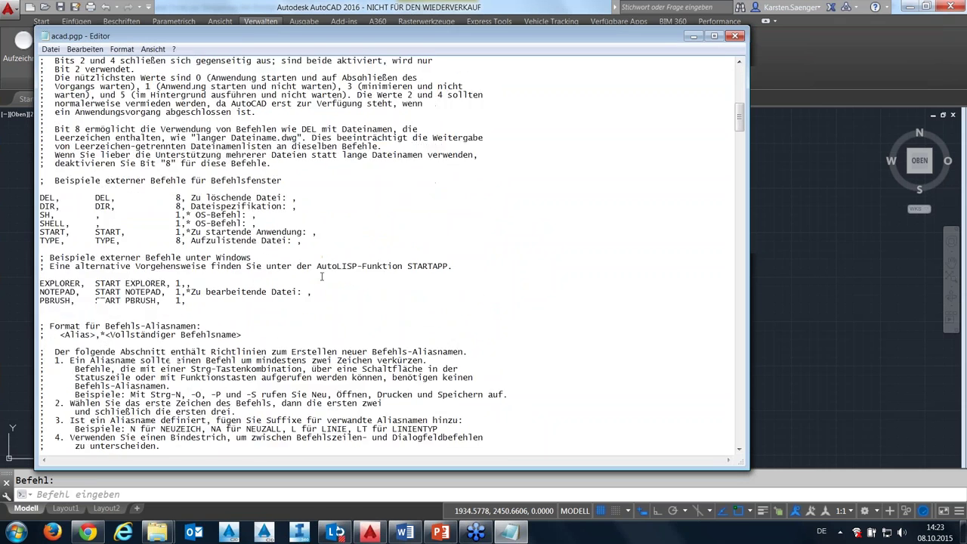
pyautogui.scroll(-8, 322, 277)
pyautogui.scroll(-3, 227, 302)
pyautogui.scroll(-3, 121, 329)
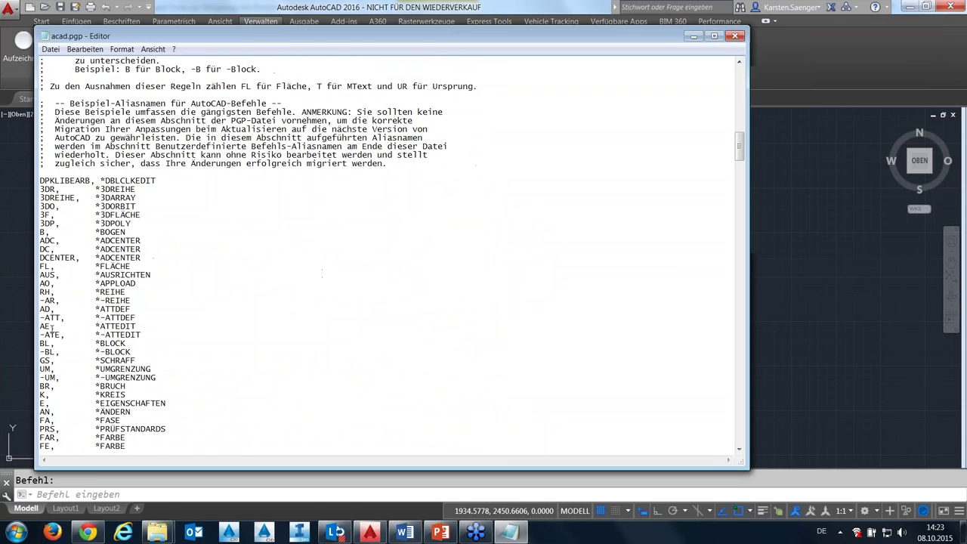
pyautogui.doubleClick(43, 309)
# - Scroll through the remaining aliases, back up a little, and close Notepad without changes
pyautogui.scroll(-5, 63, 334)
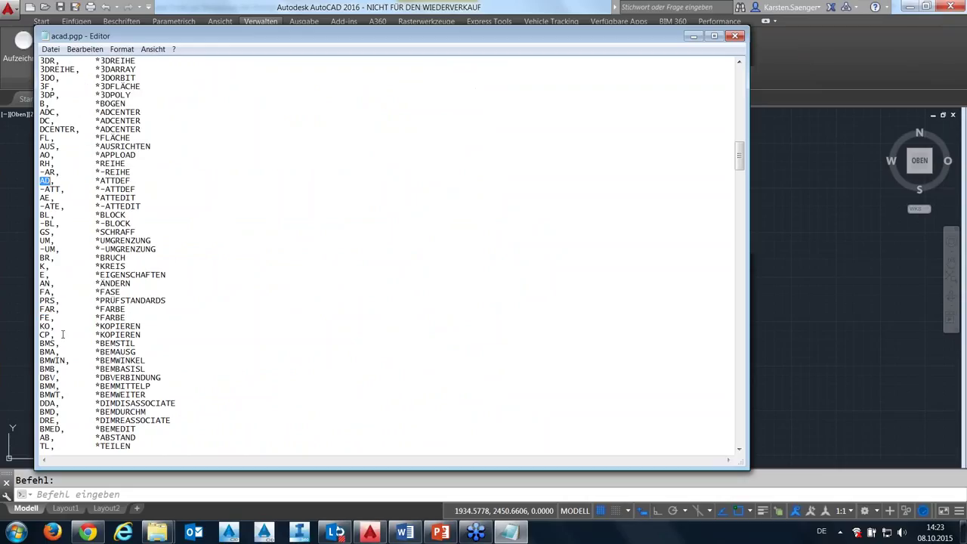
pyautogui.scroll(-5, 62, 334)
pyautogui.scroll(-2, 63, 334)
pyautogui.scroll(-5, 63, 334)
pyautogui.scroll(-1, 63, 334)
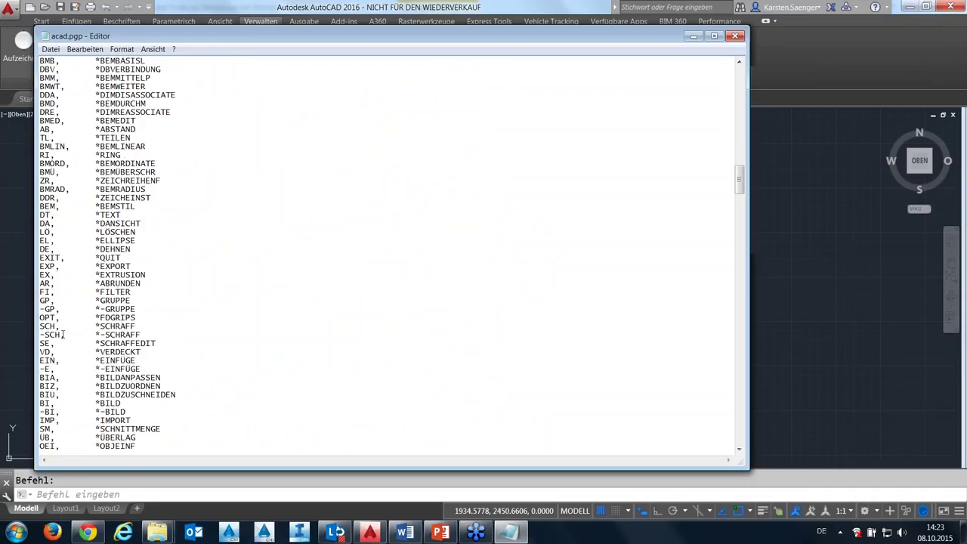
pyautogui.scroll(-4, 63, 334)
pyautogui.scroll(-1, 62, 334)
pyautogui.scroll(-5, 63, 334)
pyautogui.scroll(-1, 62, 334)
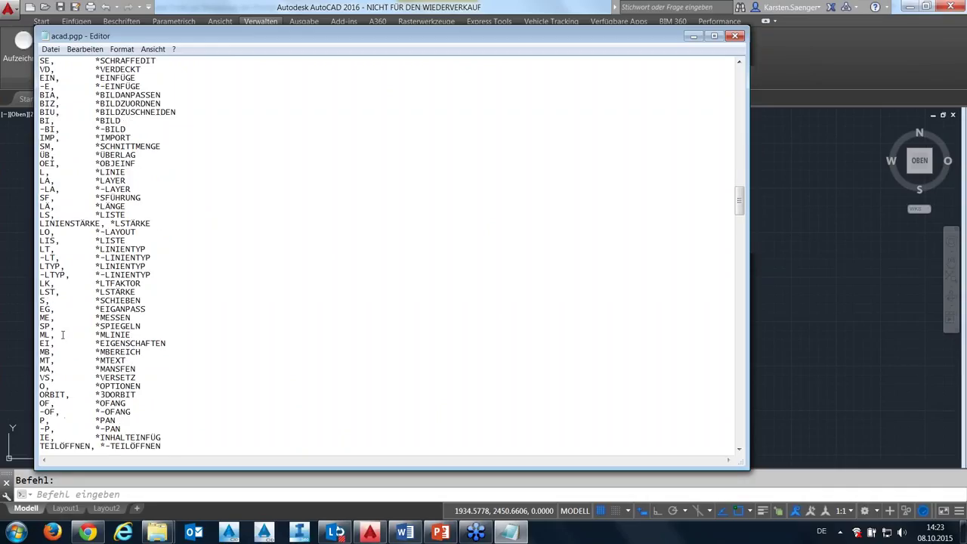
pyautogui.scroll(-4, 65, 338)
pyautogui.scroll(-1, 67, 344)
pyautogui.scroll(-4, 70, 352)
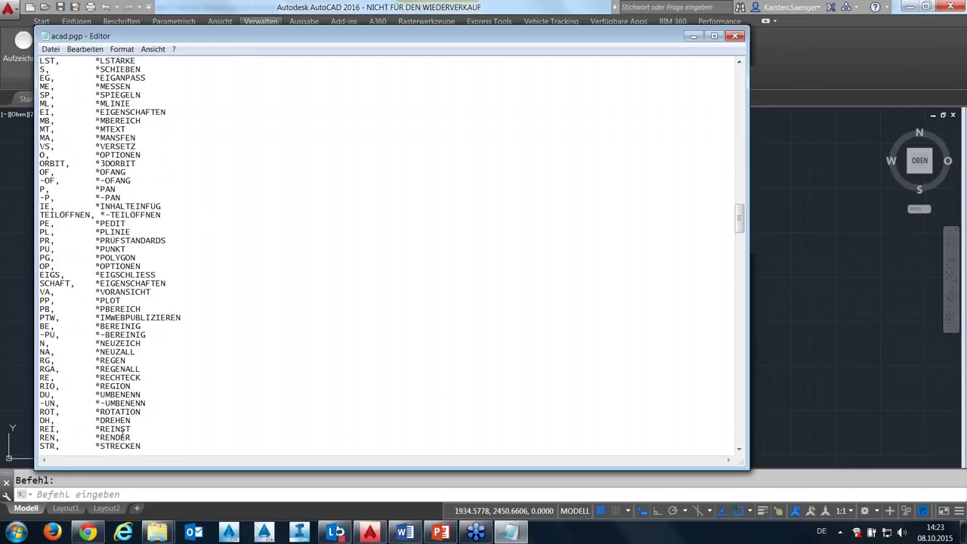
pyautogui.scroll(2, 65, 257)
pyautogui.scroll(5, 64, 257)
pyautogui.scroll(8, 65, 257)
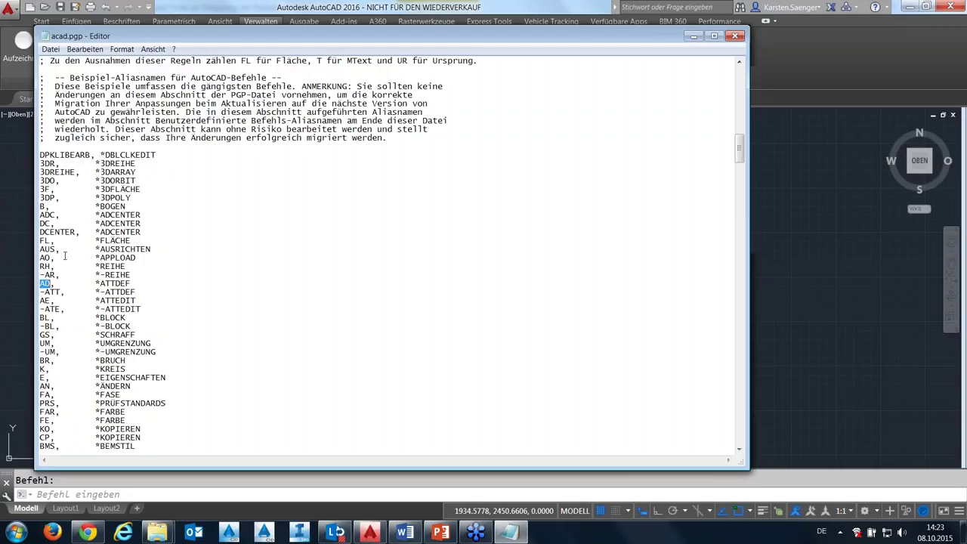
pyautogui.scroll(9, 64, 257)
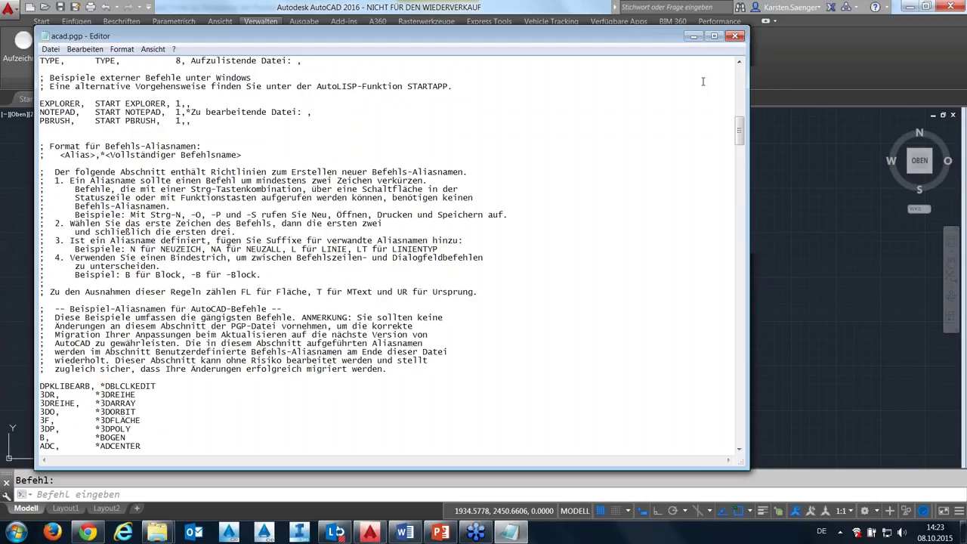
pyautogui.click(734, 36)
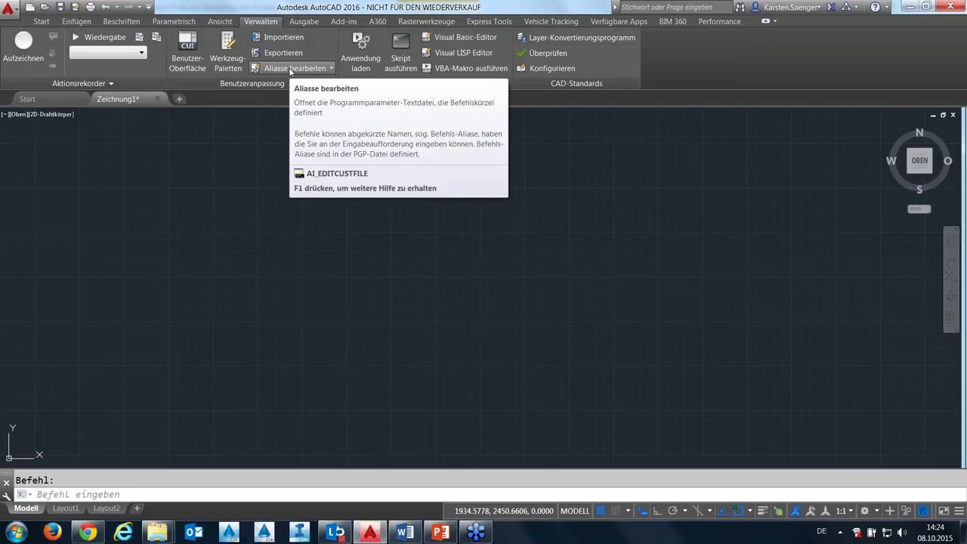
pyautogui.click(298, 69)
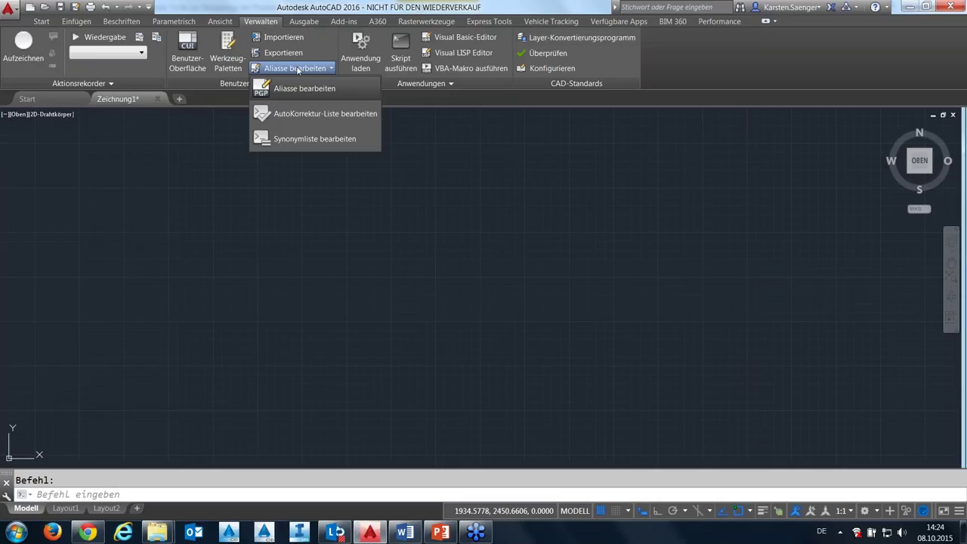
pyautogui.click(436, 229)
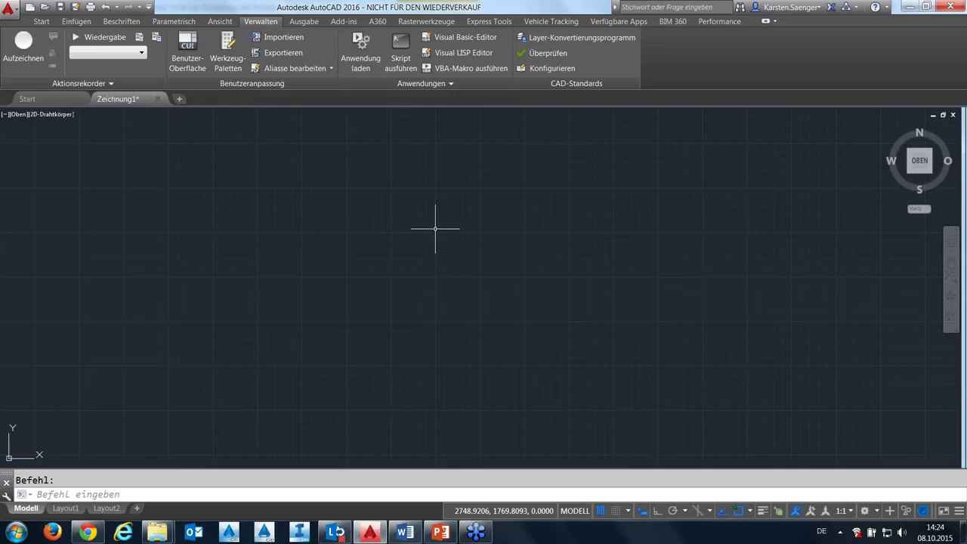
pyautogui.click(414, 538)
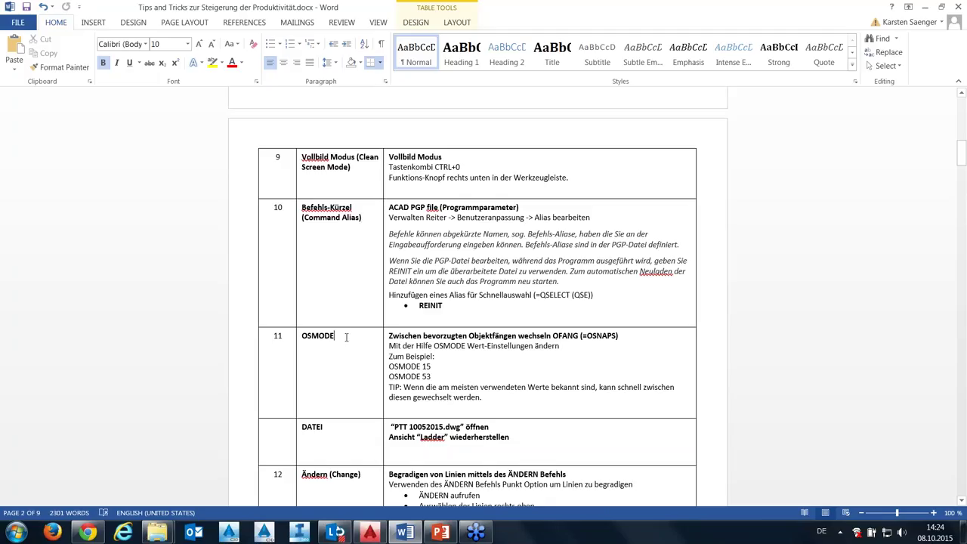
pyautogui.scroll(-1, 346, 337)
pyautogui.scroll(-2, 347, 338)
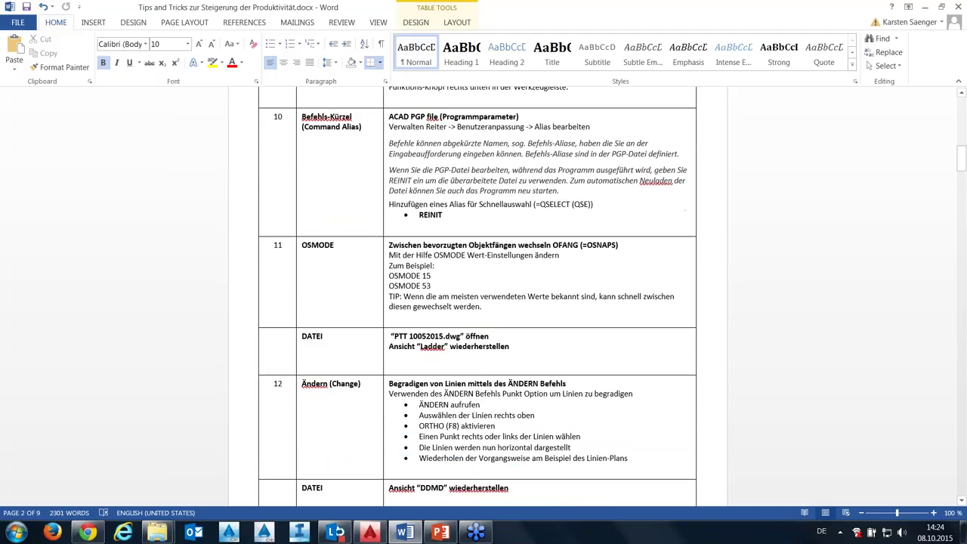
pyautogui.moveTo(336, 246); pyautogui.dragTo(302, 246)
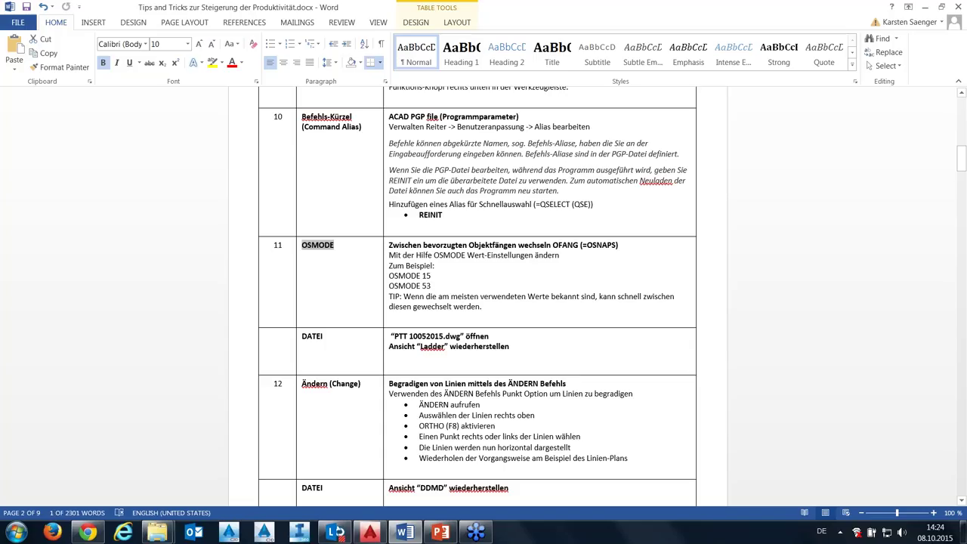
pyautogui.click(369, 532)
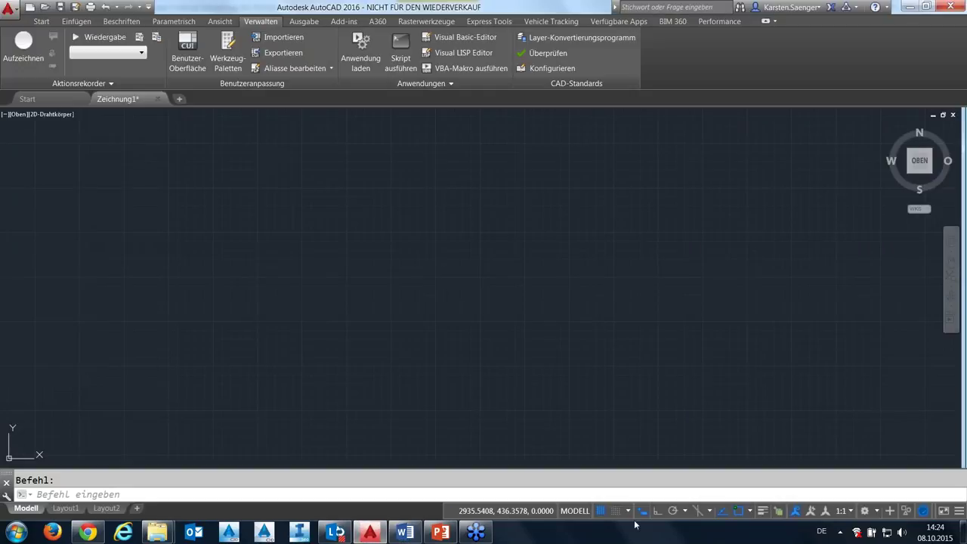
# - Open the Entwurfseinstellungen Objektfang settings from the object snap list and show their help
pyautogui.click(751, 514)
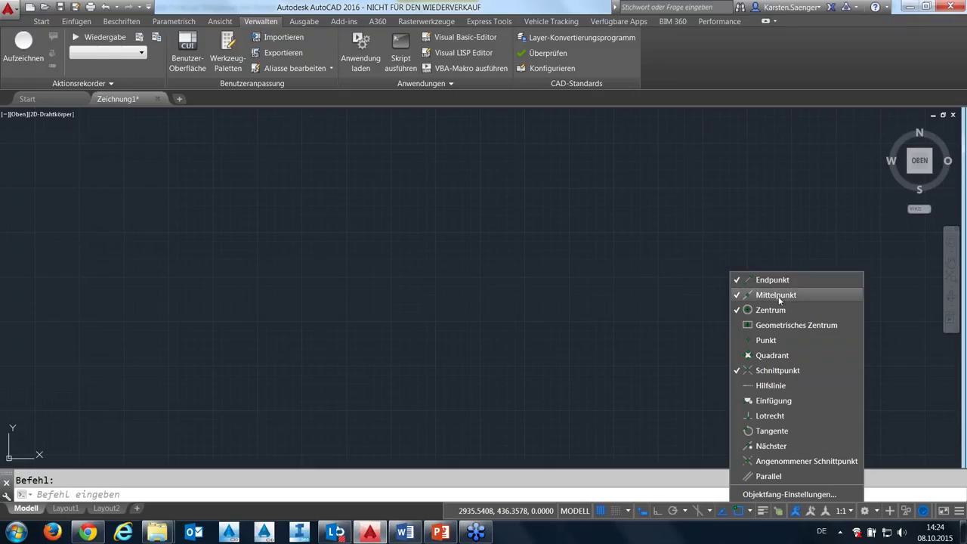
pyautogui.click(763, 495)
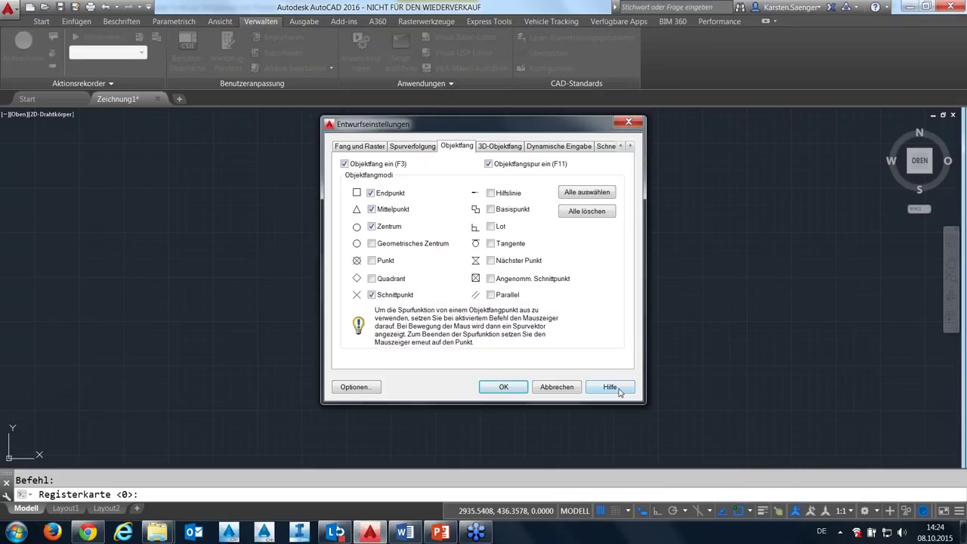
pyautogui.click(618, 388)
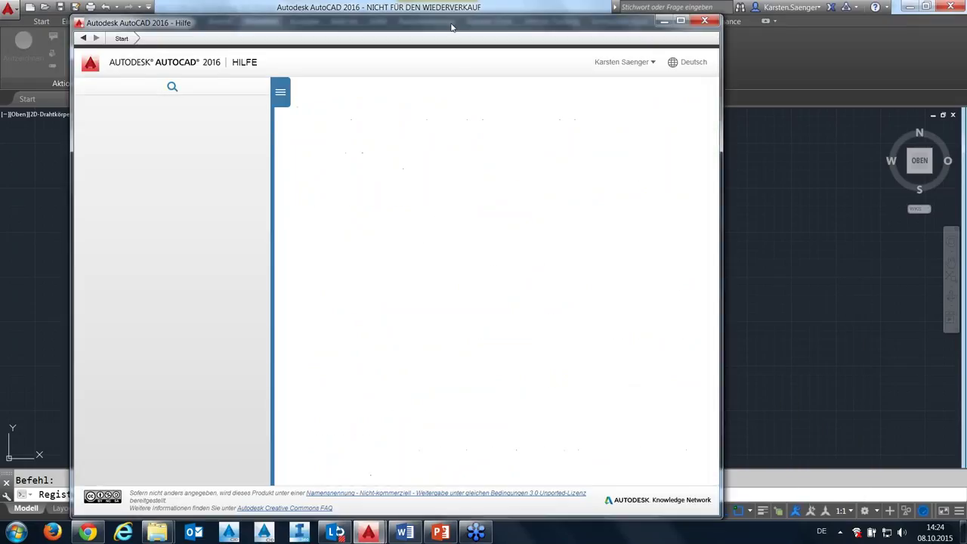
# - Maximize the Help window and read through the Objektfang tab article
pyautogui.moveTo(452, 14); pyautogui.dragTo(442, 6)
pyautogui.doubleClick(442, 5)
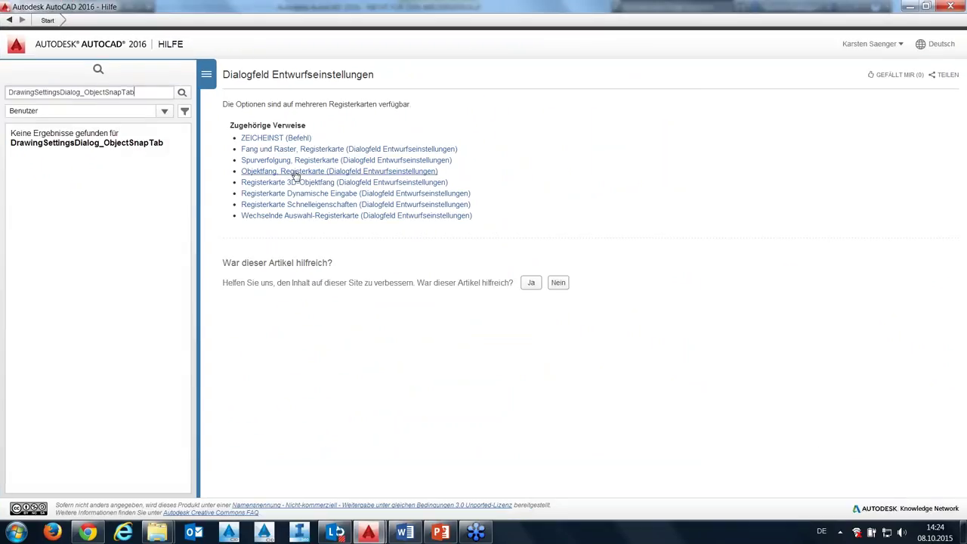
pyautogui.click(295, 172)
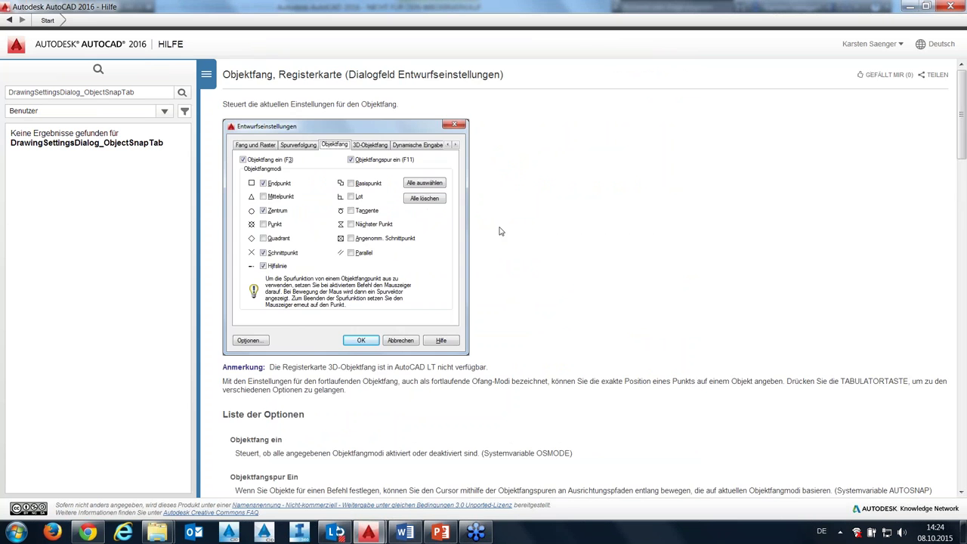
pyautogui.scroll(-5, 499, 230)
pyautogui.scroll(-3, 499, 230)
pyautogui.scroll(-3, 499, 230)
pyautogui.scroll(-1, 499, 231)
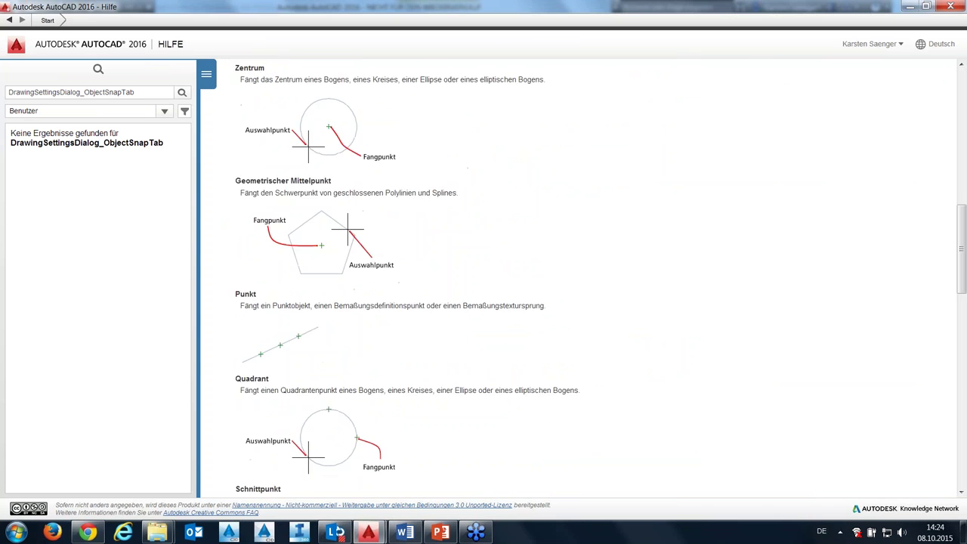
pyautogui.scroll(-3, 499, 230)
pyautogui.scroll(-3, 499, 231)
pyautogui.scroll(-5, 499, 231)
pyautogui.scroll(-1, 499, 230)
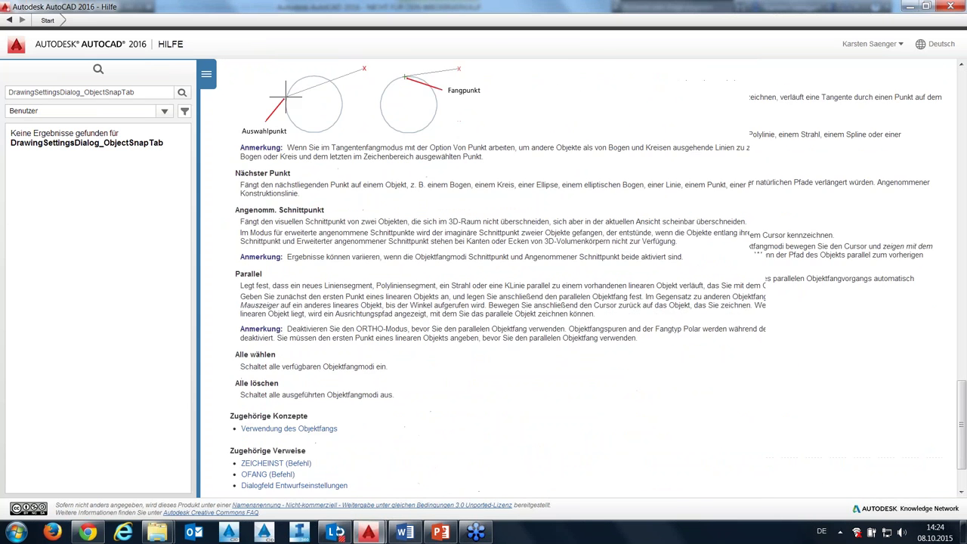
# - Follow the OFANG, OSOPTIONS and AUTOSNAP help links, then minimize Help
pyautogui.click(268, 394)
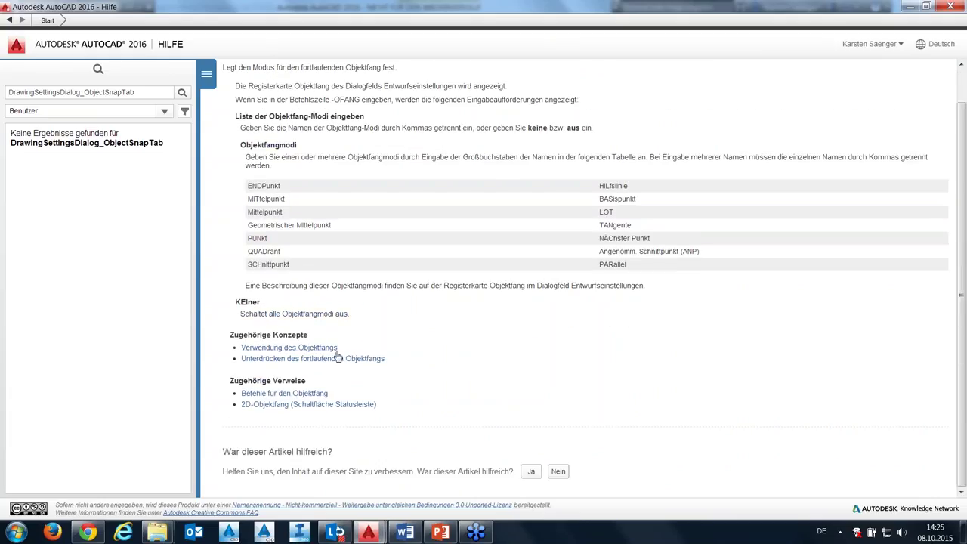
pyautogui.click(265, 395)
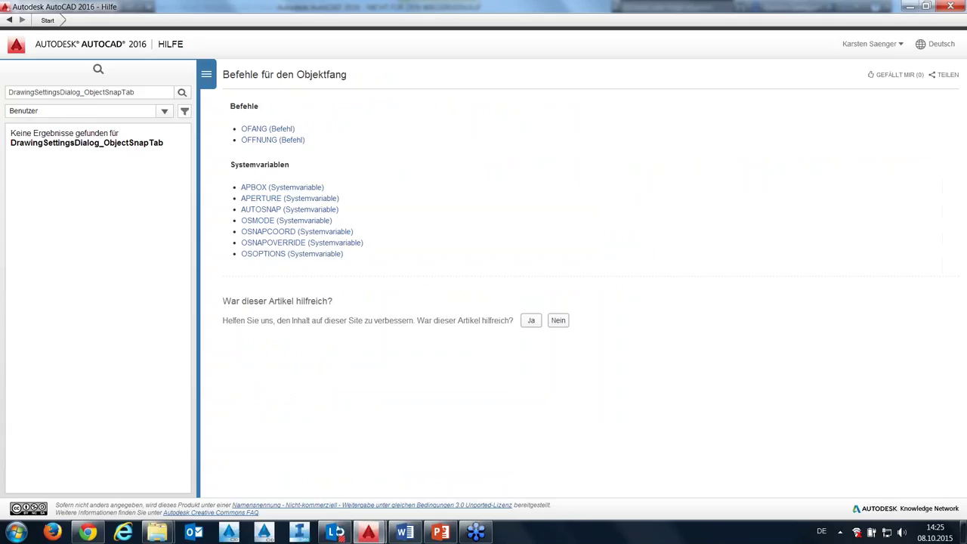
pyautogui.click(266, 255)
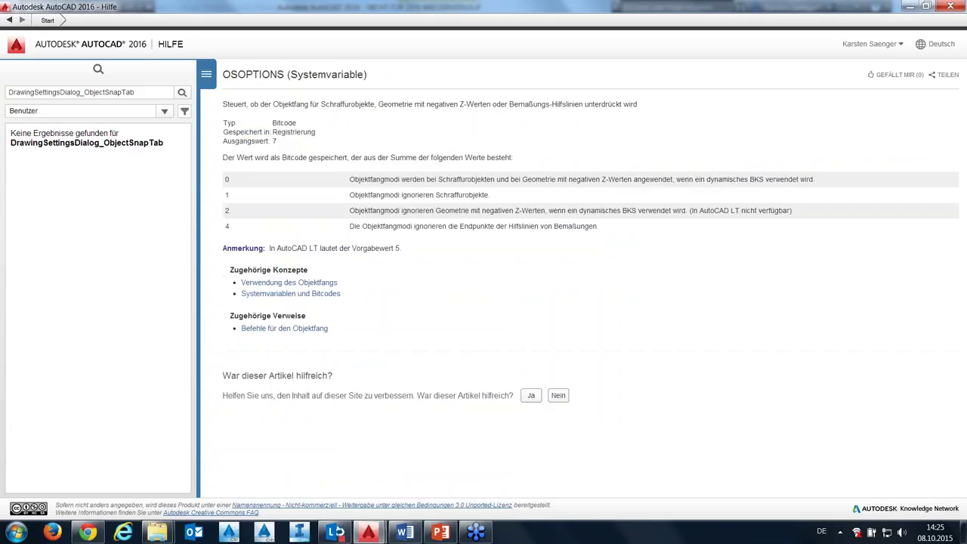
pyautogui.click(9, 19)
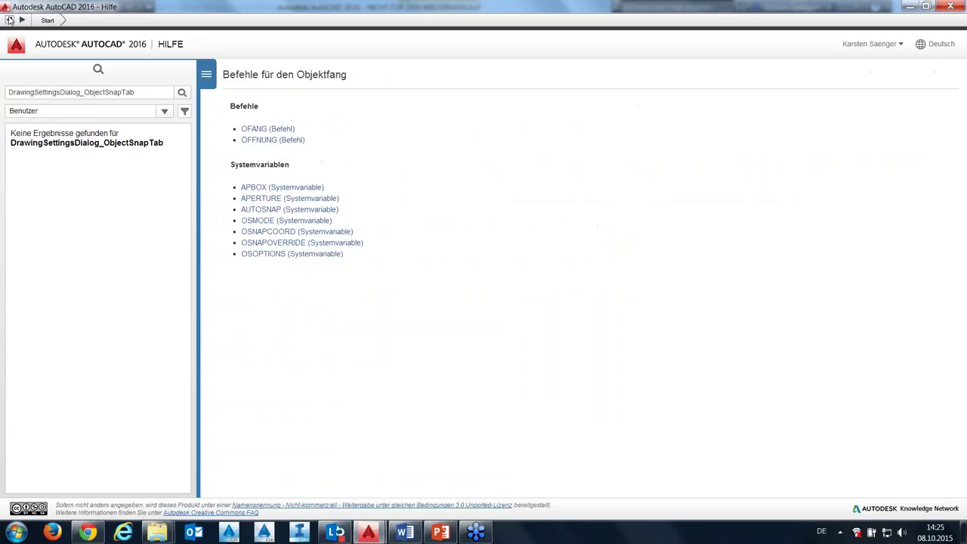
pyautogui.click(260, 210)
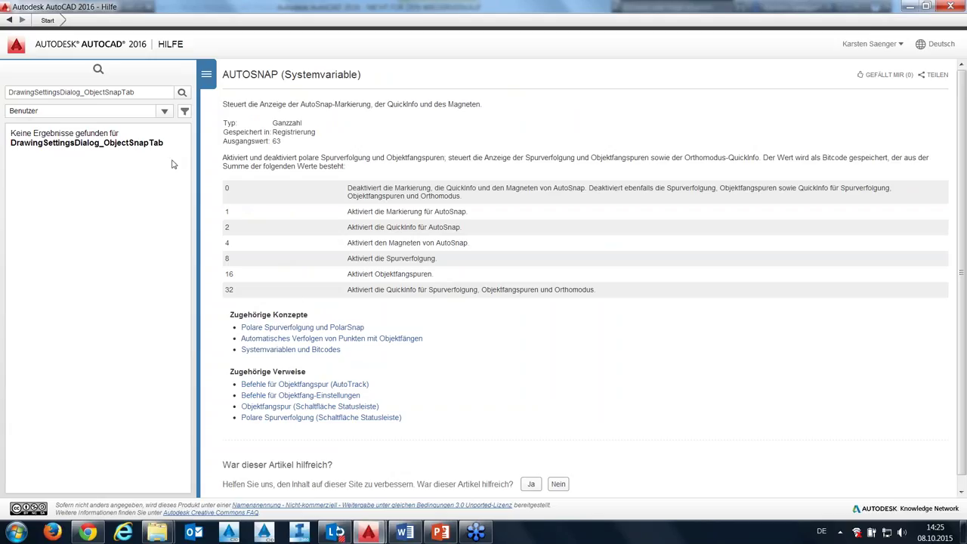
pyautogui.scroll(-1, 394, 374)
pyautogui.scroll(1, 393, 374)
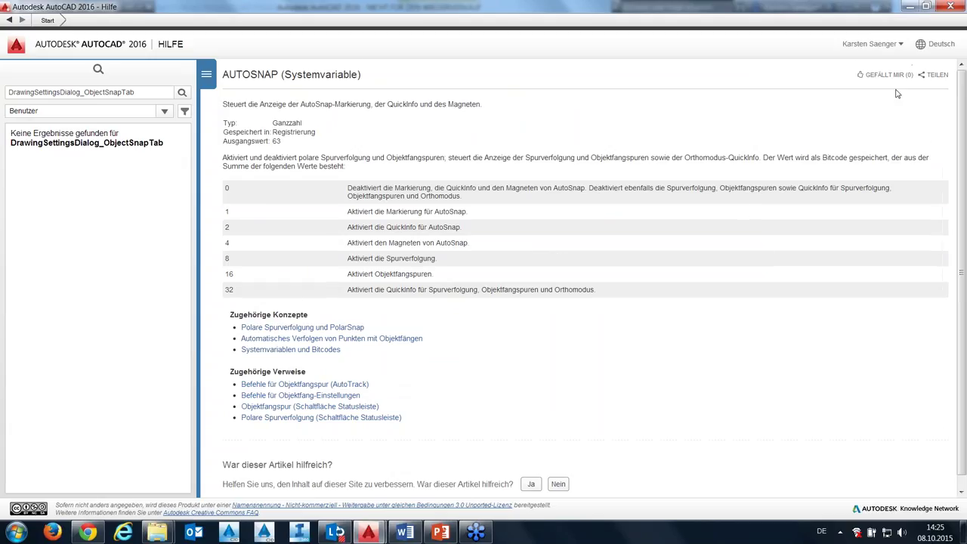
pyautogui.click(906, 6)
pyautogui.click(404, 533)
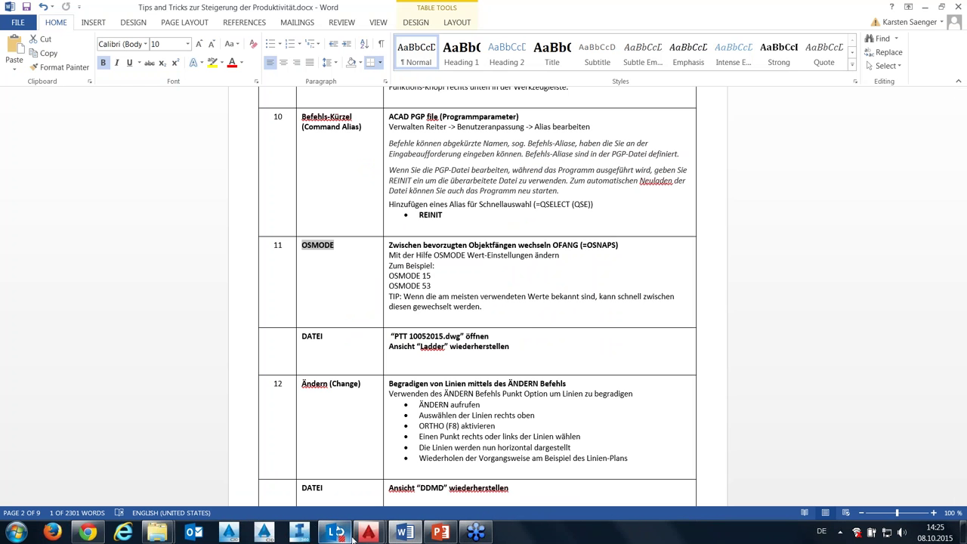
pyautogui.moveTo(368, 533)
pyautogui.click(336, 484)
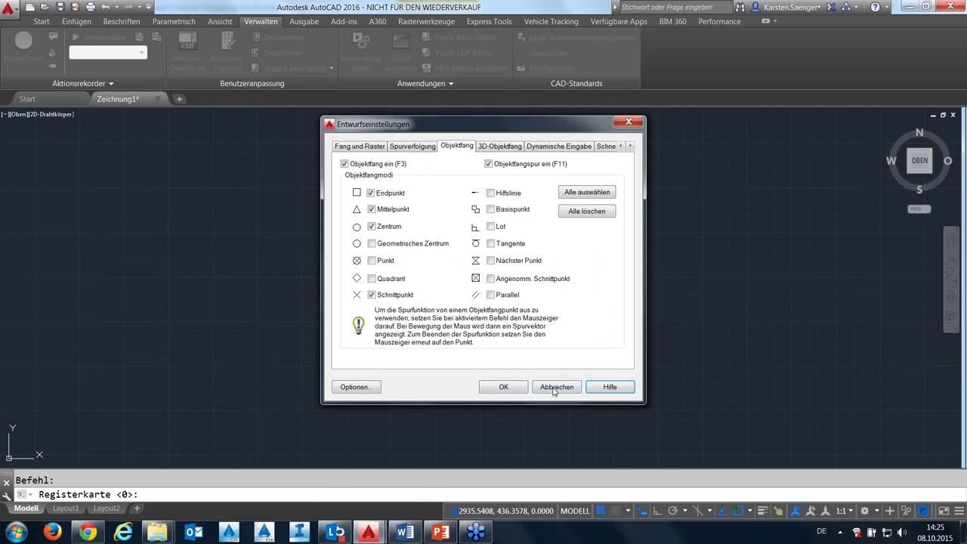
# - Close the Options and Drafting Settings dialogs without any changes
pyautogui.click(356, 387)
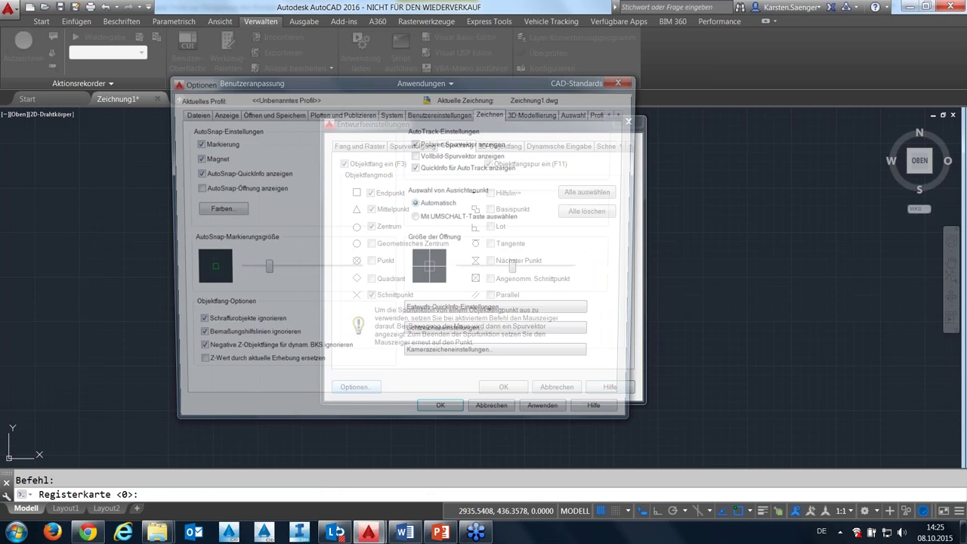
pyautogui.click(499, 418)
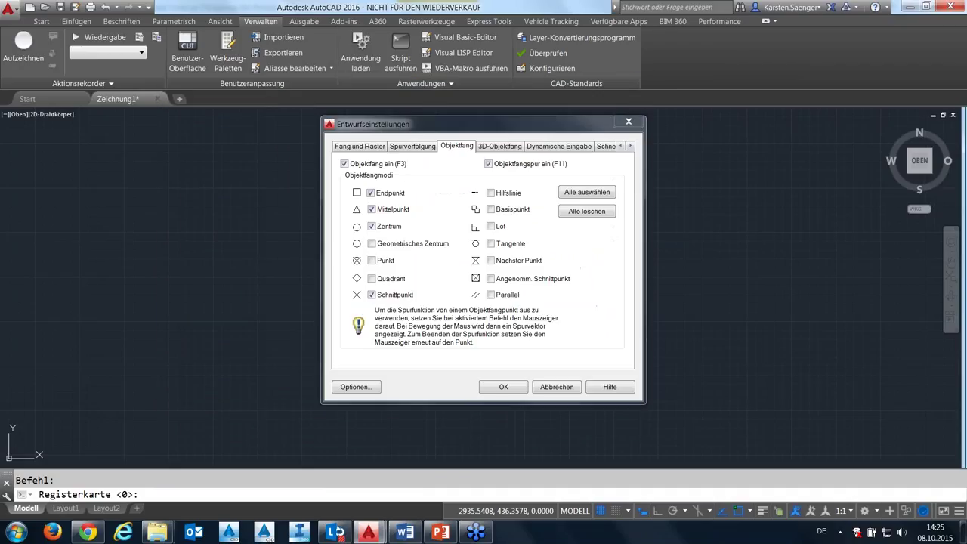
pyautogui.click(557, 387)
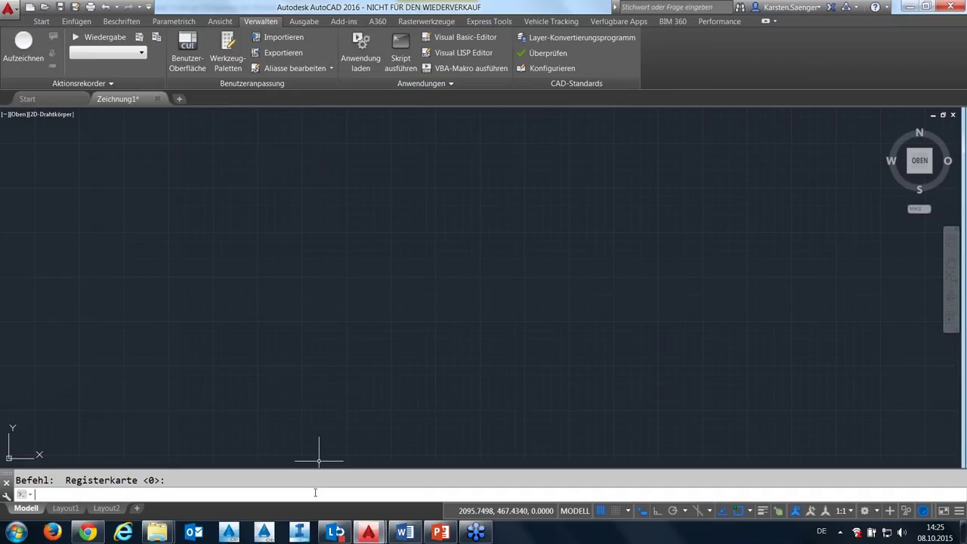
pyautogui.click(491, 494)
# - Run OSMODE at the command line, showing current value 39, and switch to the browser help
pyautogui.write('osm')
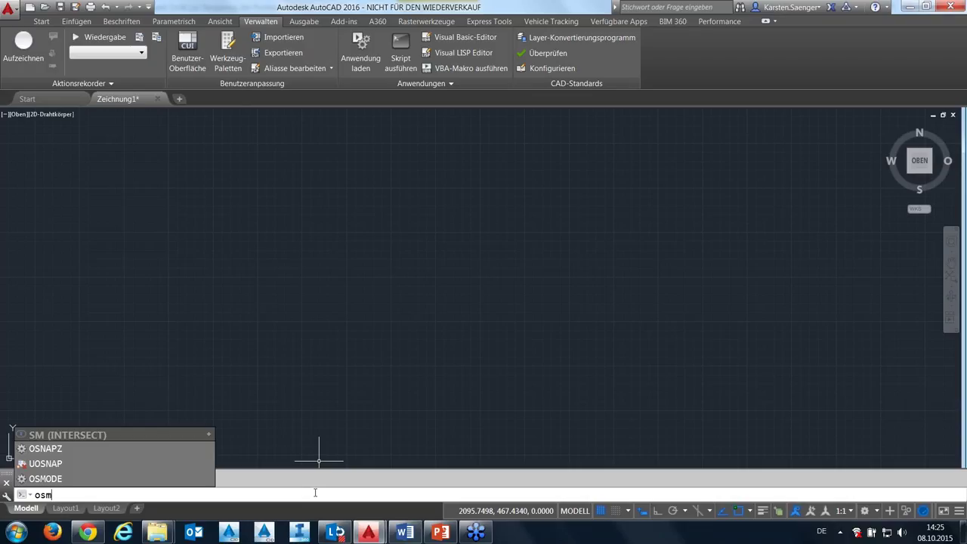
pyautogui.write('ode')
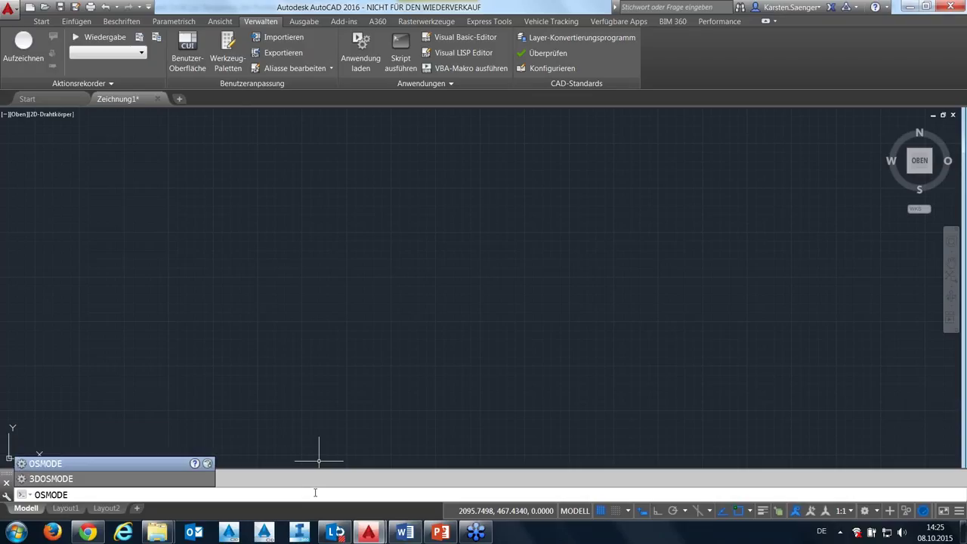
pyautogui.press('Return')
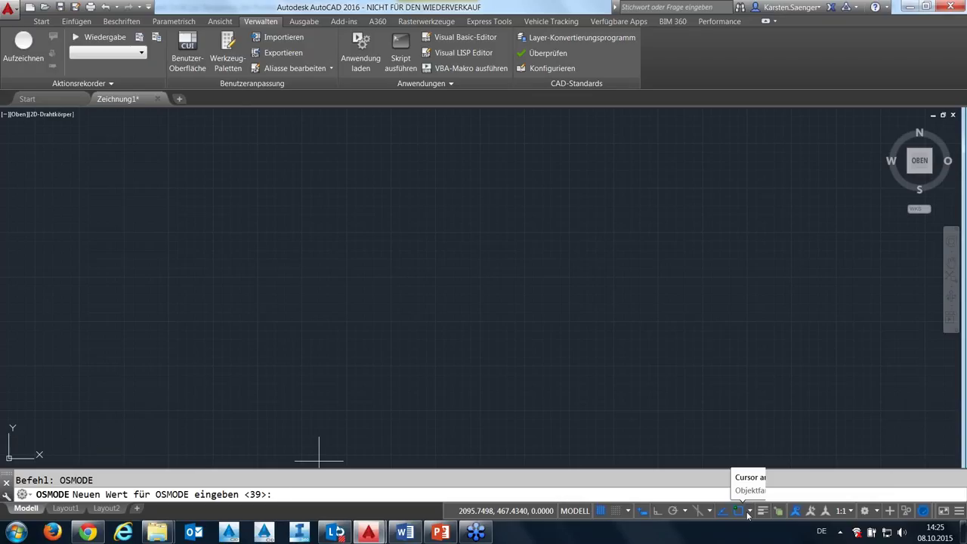
pyautogui.click(89, 534)
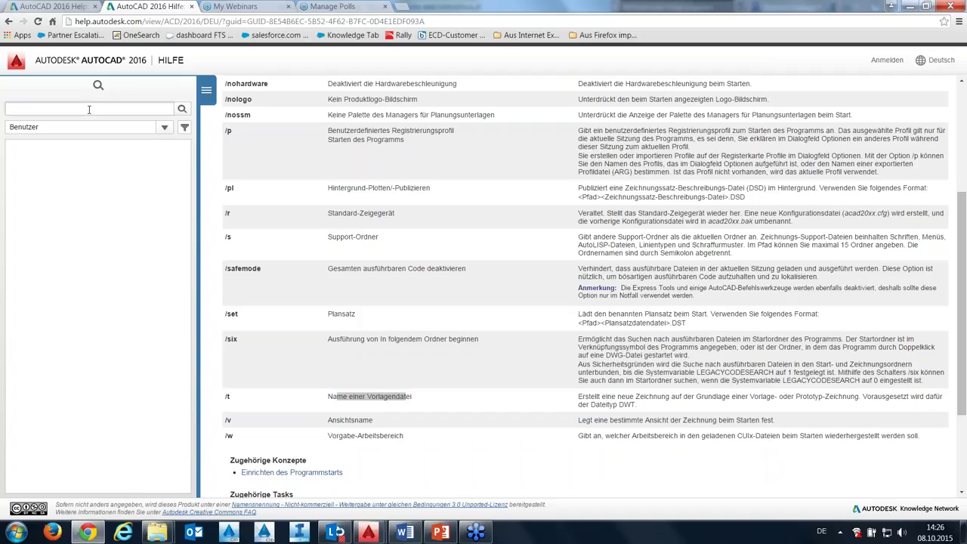
# - Search the help for osmode and highlight ENDPunkt's bitcode value 1
pyautogui.write('osmode')
pyautogui.press('Return')
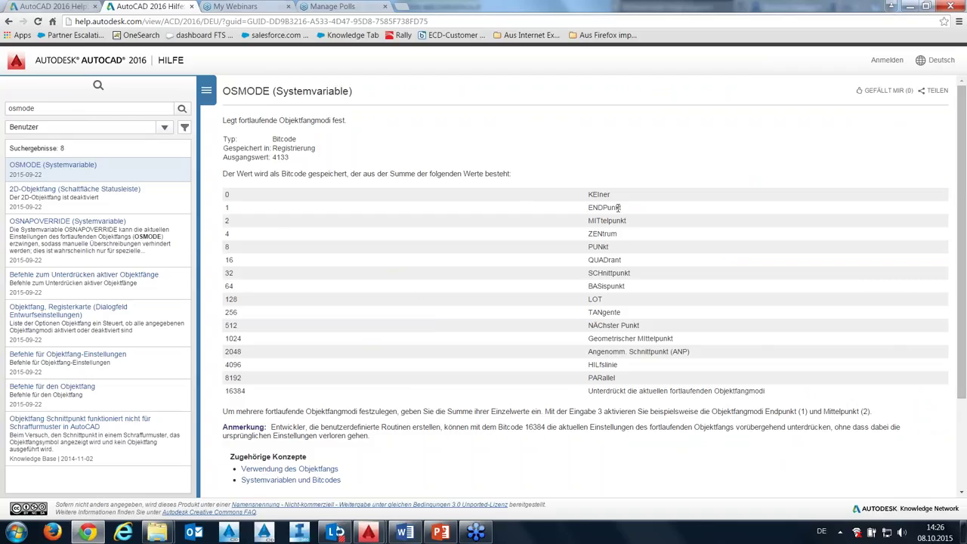
pyautogui.moveTo(622, 207); pyautogui.dragTo(589, 208)
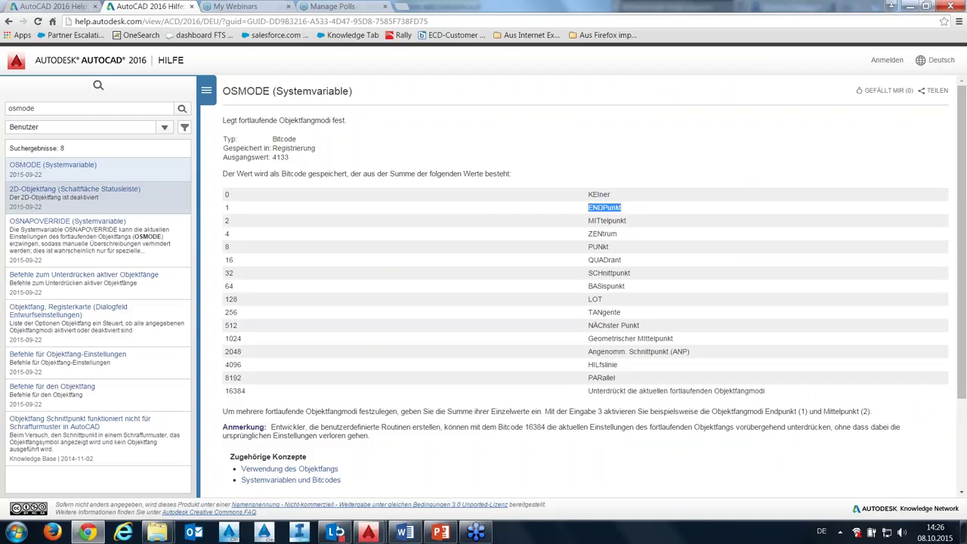
pyautogui.click(228, 209)
pyautogui.doubleClick(227, 208)
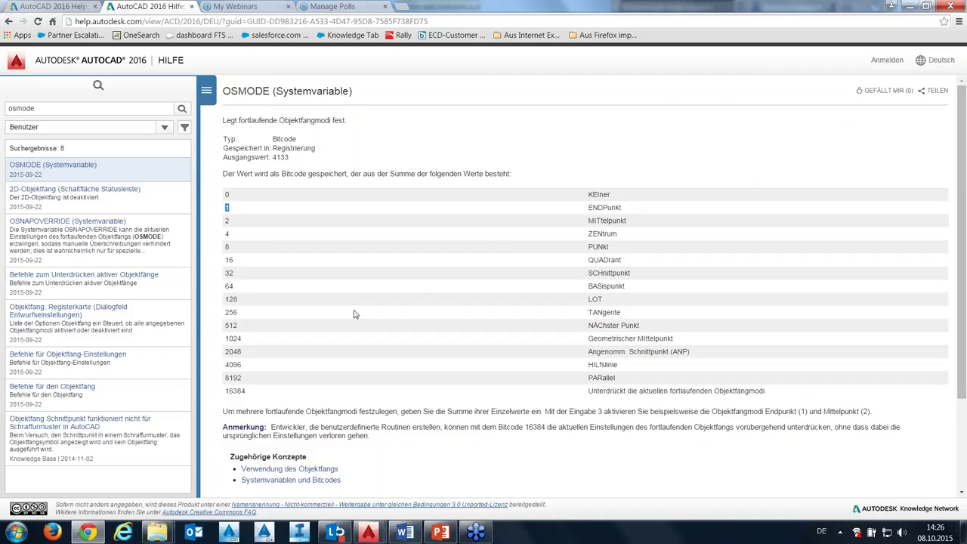
# - Highlight MITtelpunkt (2) and default 4133, then open the Systemvariablen und Bitcodes article
pyautogui.scroll(-1, 356, 313)
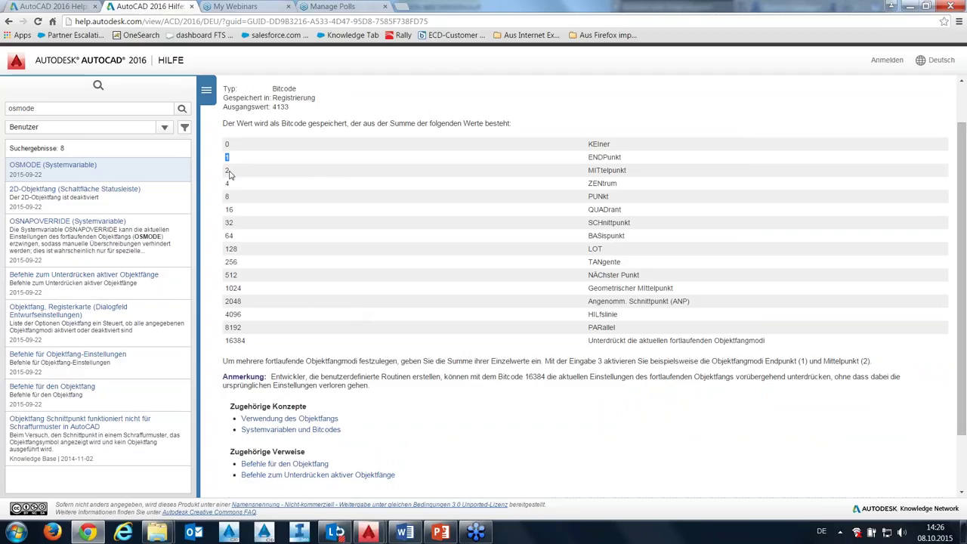
pyautogui.moveTo(588, 156)
pyautogui.mouseDown()
pyautogui.moveTo(623, 156)
pyautogui.moveTo(626, 171)
pyautogui.mouseUp()
pyautogui.scroll(-1, 233, 173)
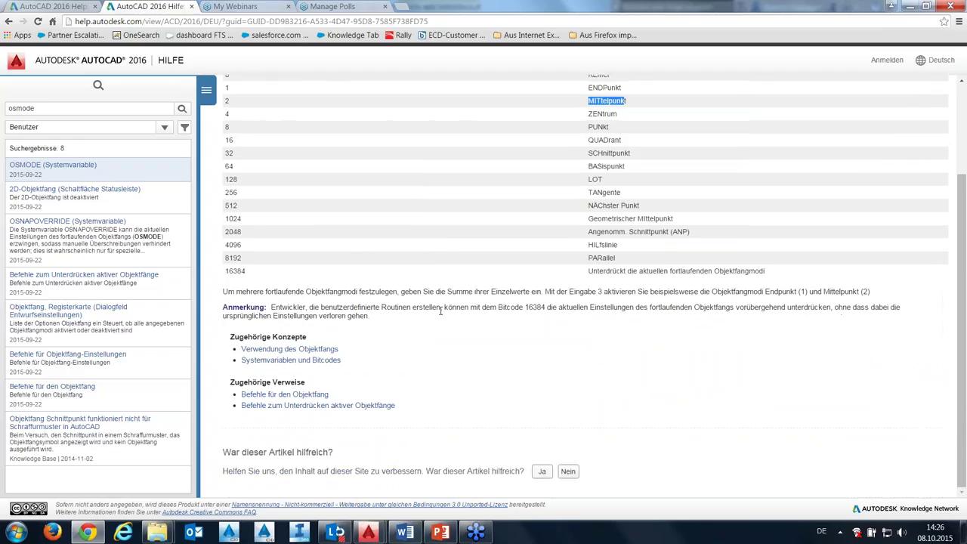
pyautogui.scroll(2, 441, 310)
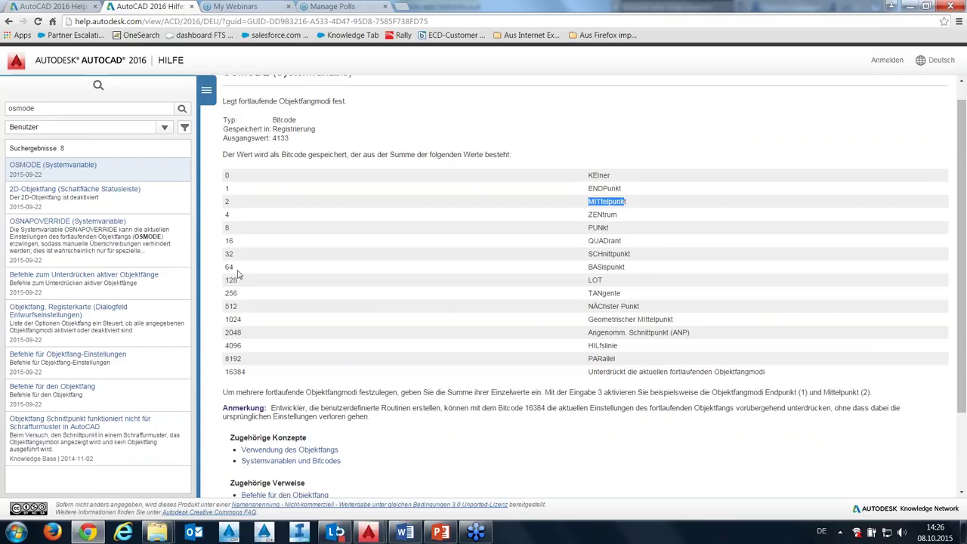
pyautogui.click(275, 139)
pyautogui.moveTo(274, 139); pyautogui.dragTo(288, 139)
pyautogui.scroll(-2, 309, 296)
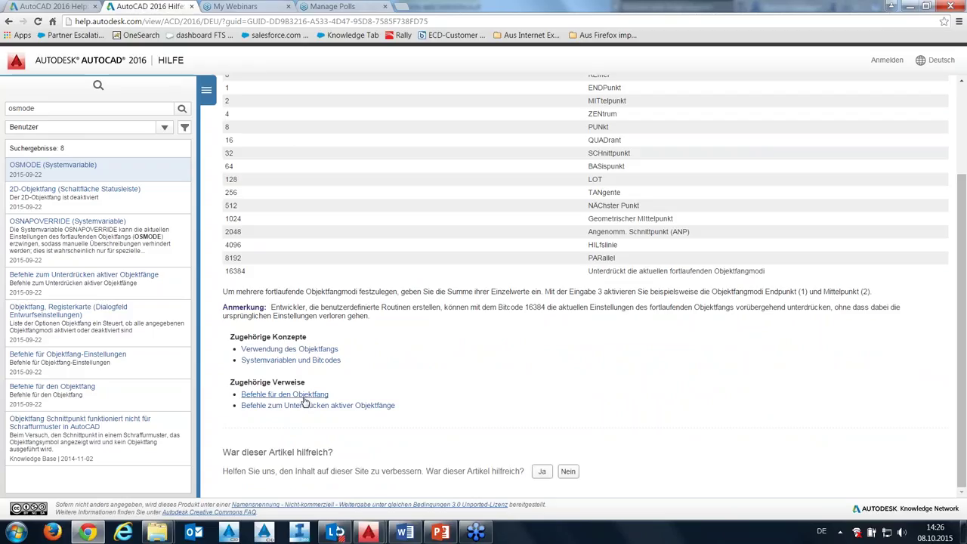
pyautogui.click(313, 360)
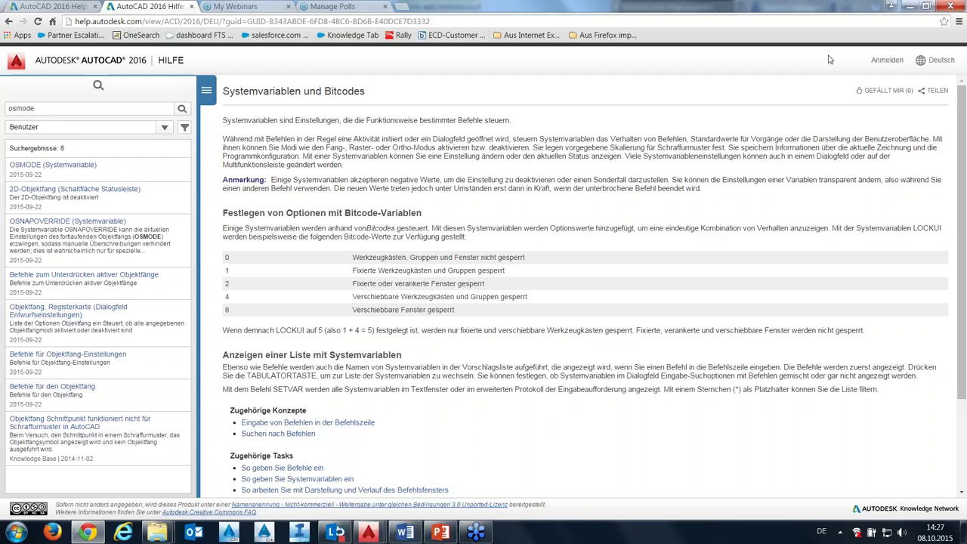
pyautogui.click(911, 7)
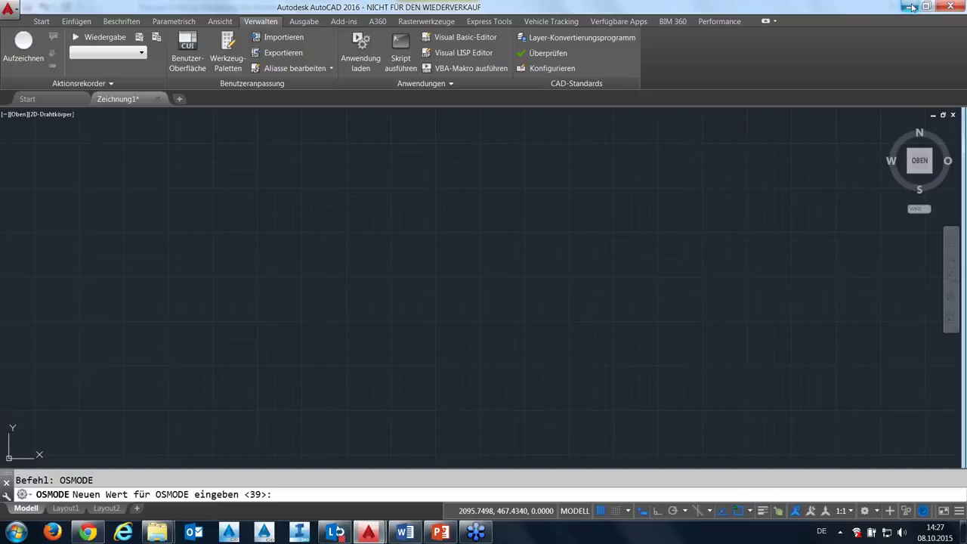
# - Check the object snap list, then enter OSMODE value 1 for endpoint-only snapping
pyautogui.click(751, 512)
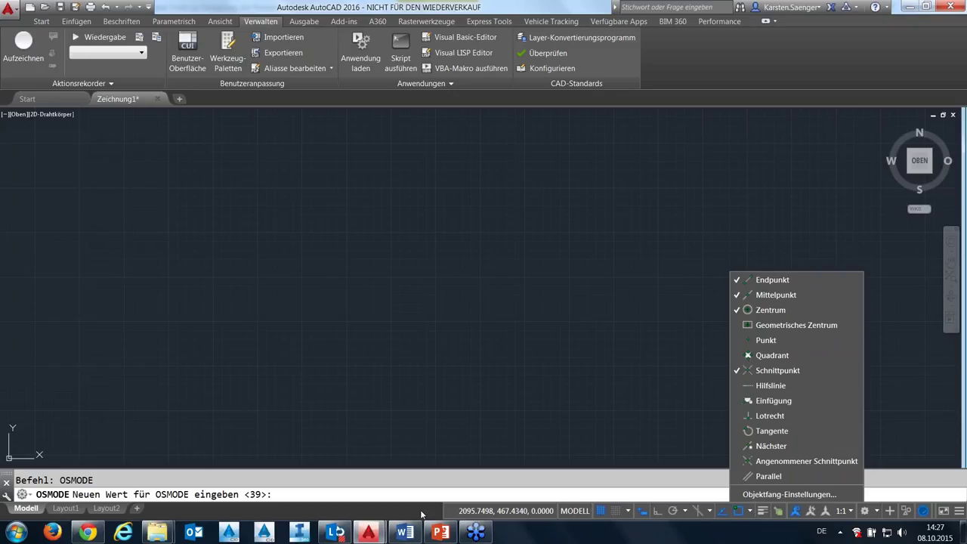
pyautogui.click(464, 496)
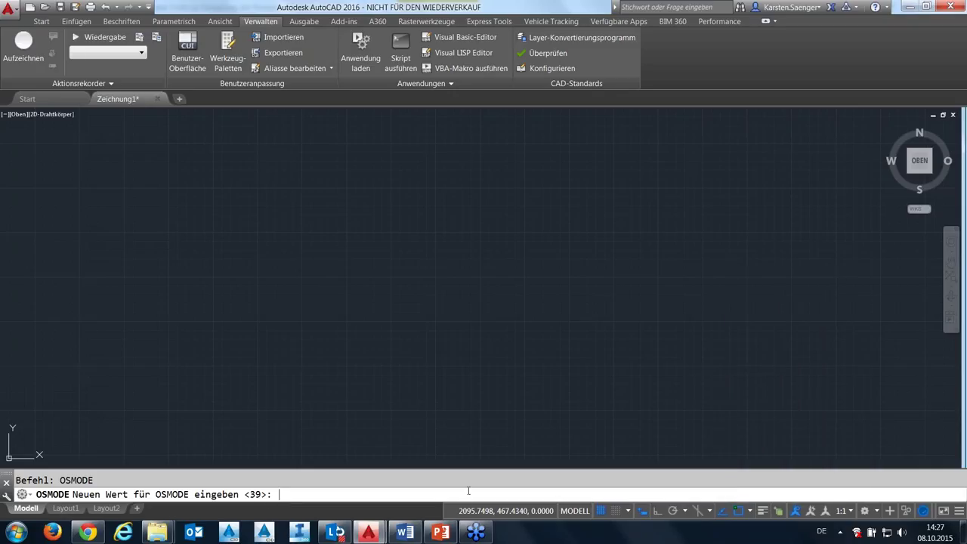
pyautogui.write('1')
pyautogui.press('Return')
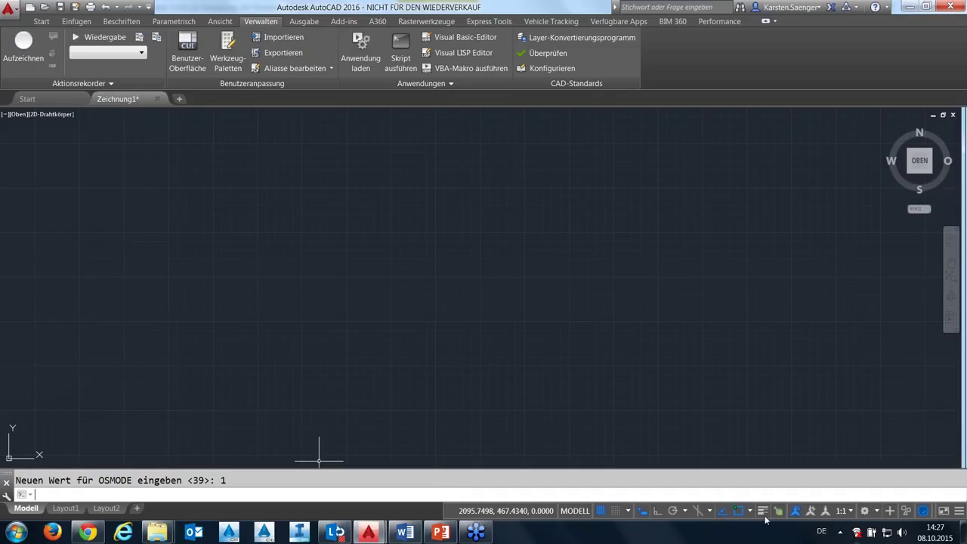
# - Toggle object snapping off and on and review the active snap modes
pyautogui.click(740, 514)
pyautogui.click(743, 514)
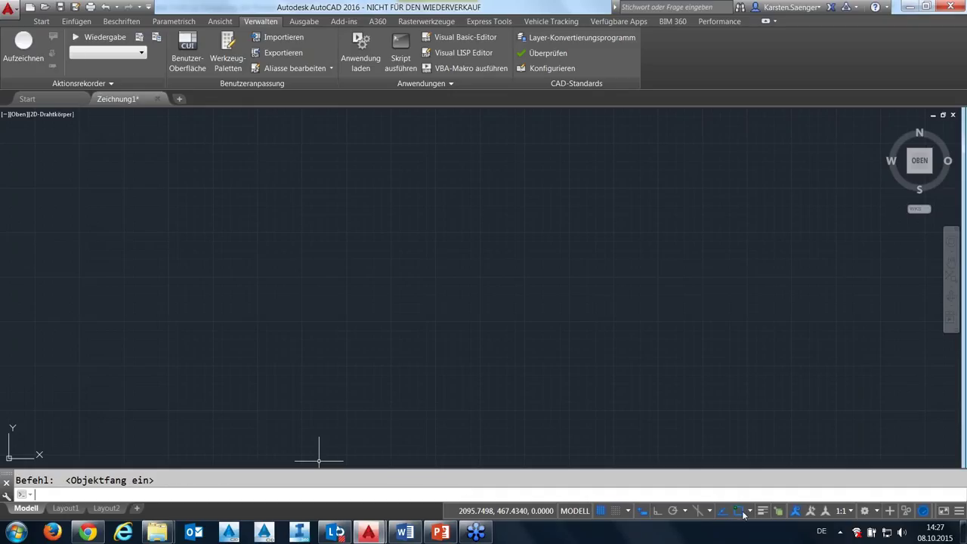
pyautogui.click(744, 514)
pyautogui.click(750, 514)
pyautogui.click(750, 515)
pyautogui.click(740, 514)
pyautogui.click(750, 514)
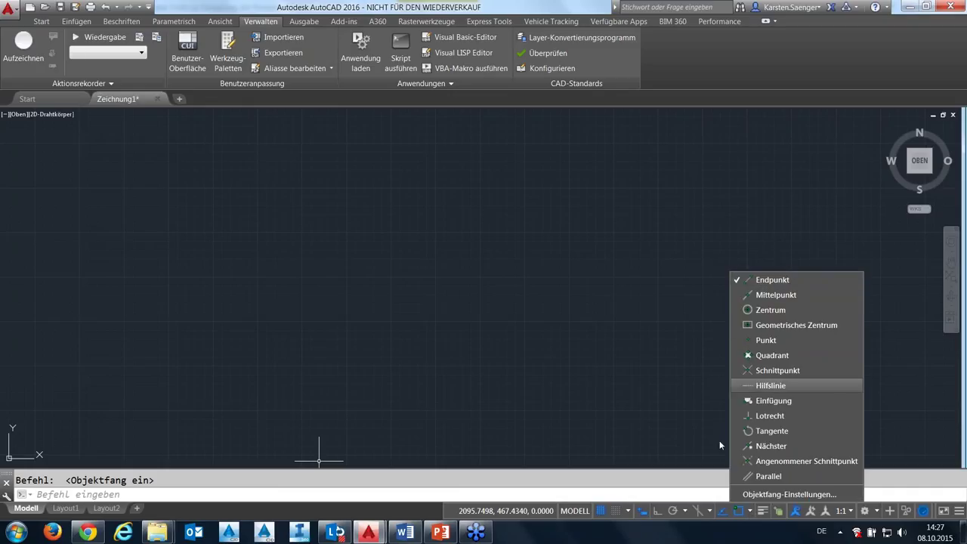
pyautogui.click(679, 496)
# - Set OSMODE back to 39 and confirm Endpunkt, Mittelpunkt, Zentrum and Schnittpunkt are active
pyautogui.write('sm')
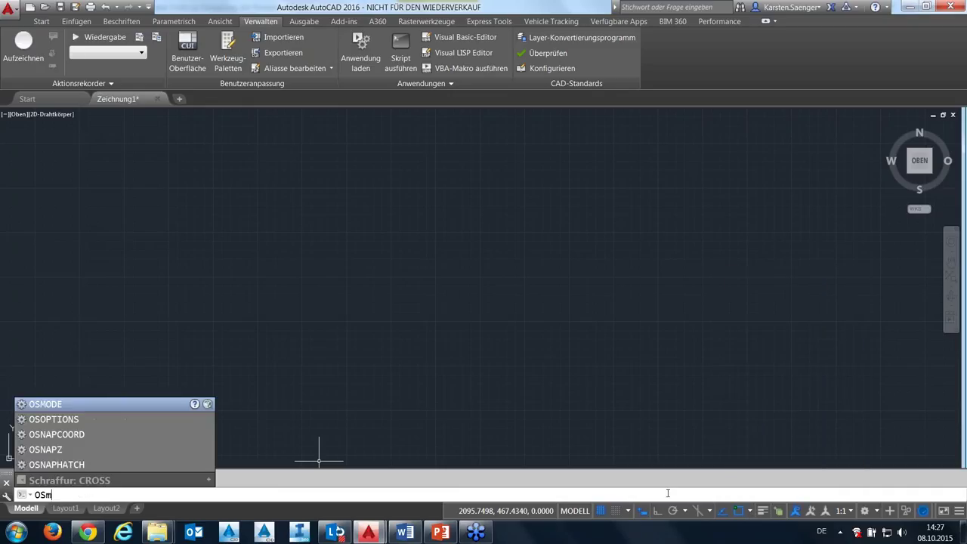
pyautogui.write('ode')
pyautogui.press('Return')
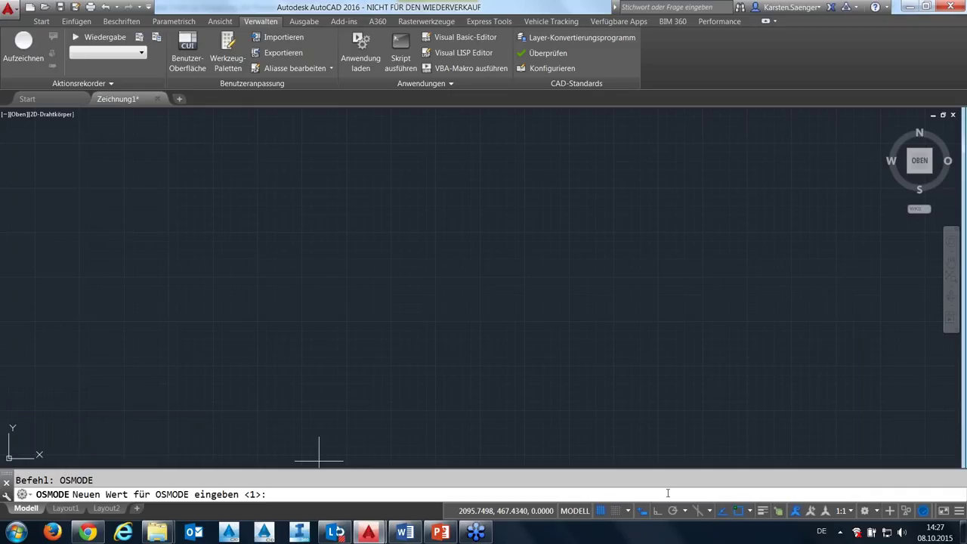
pyautogui.write('9')
pyautogui.press('Return')
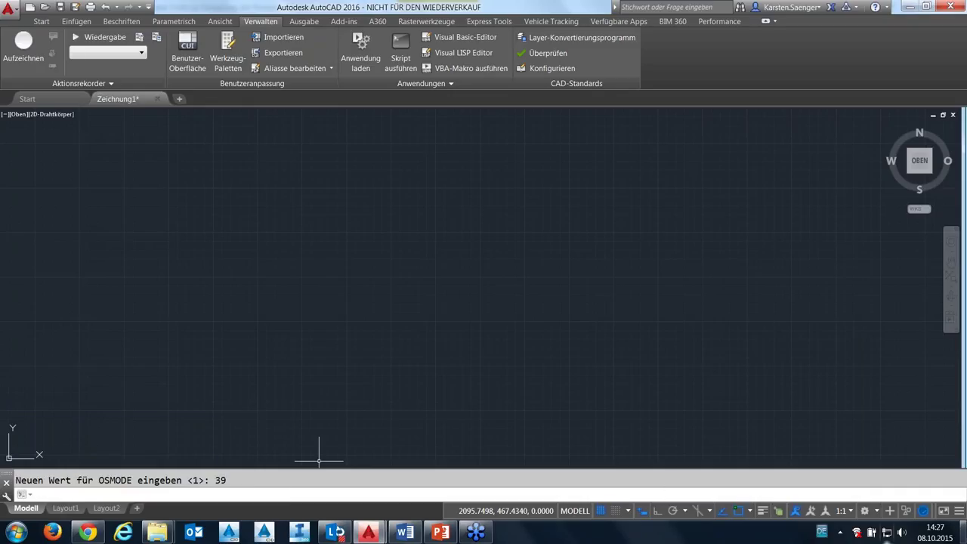
pyautogui.click(750, 511)
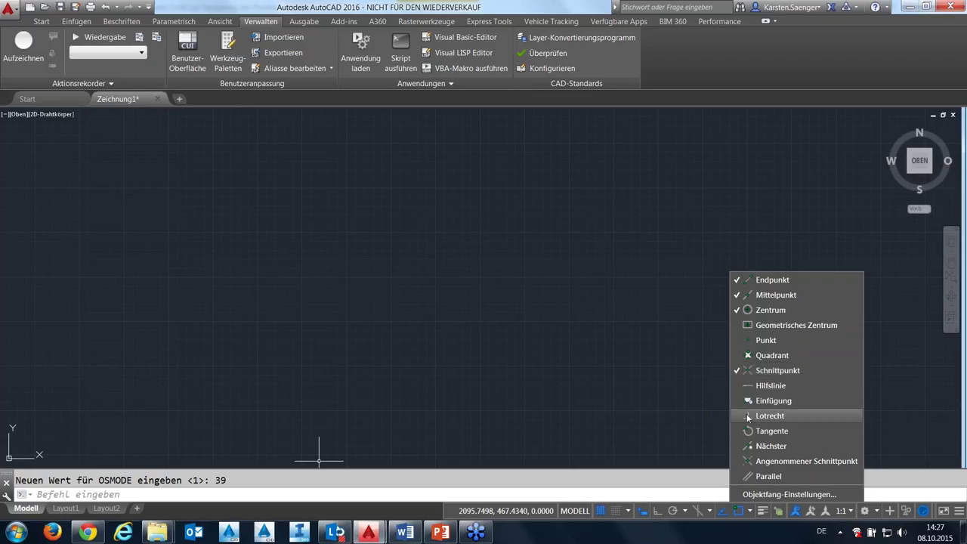
pyautogui.click(347, 496)
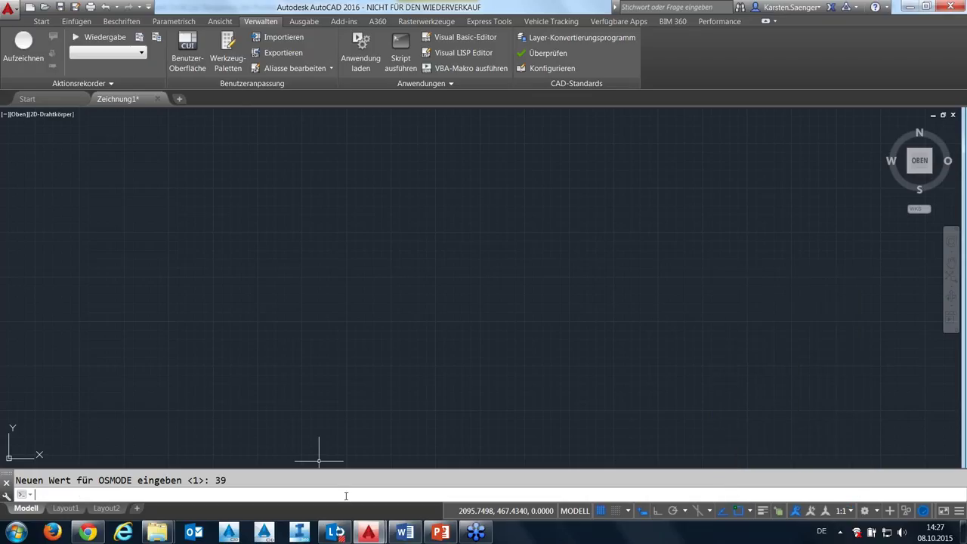
# - In the Word notes, select the DATEI entry and scroll, then return to AutoCAD
pyautogui.click(404, 533)
pyautogui.doubleClick(331, 338)
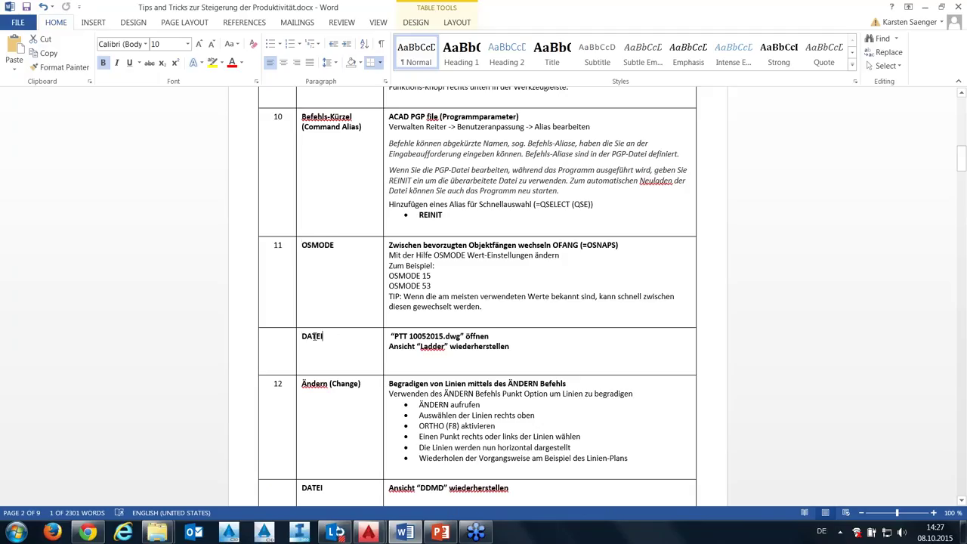
pyautogui.scroll(-2, 341, 424)
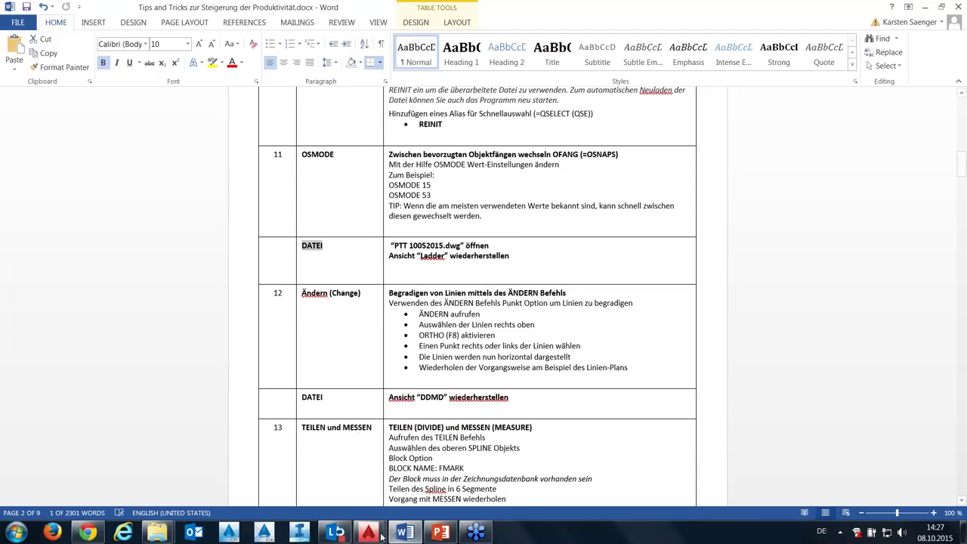
pyautogui.click(302, 453)
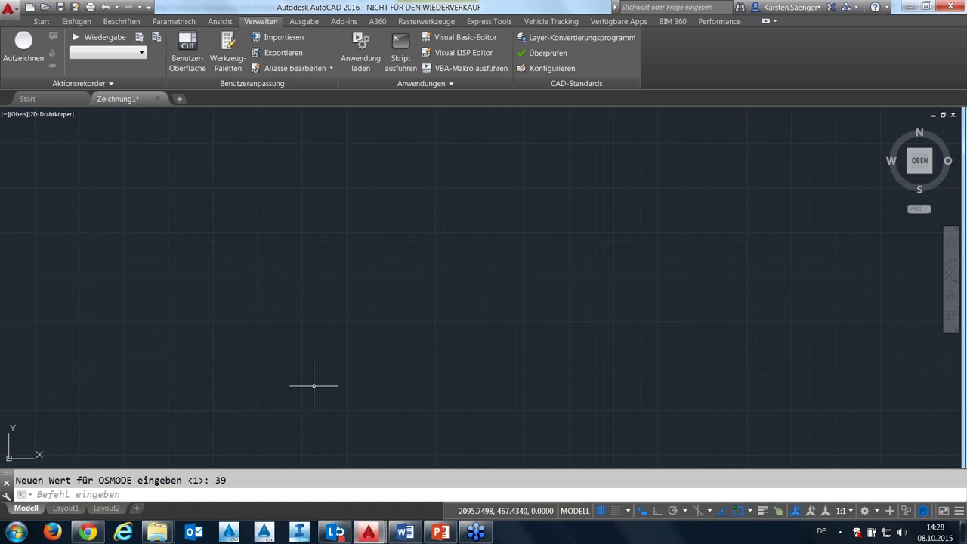
# - Open PTT 10052015.dwg from the Datei wählen dialog and Alt+Tab to Word
pyautogui.click(46, 7)
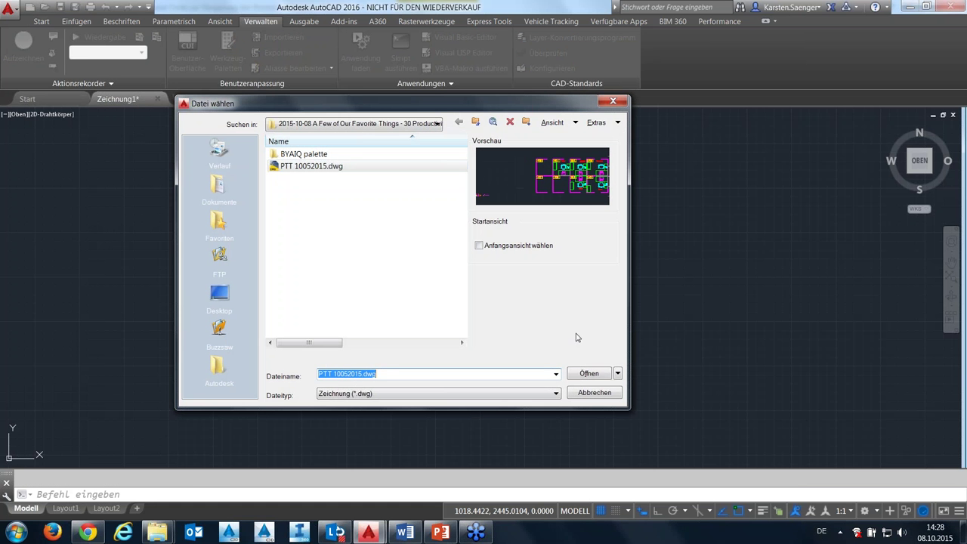
pyautogui.click(593, 372)
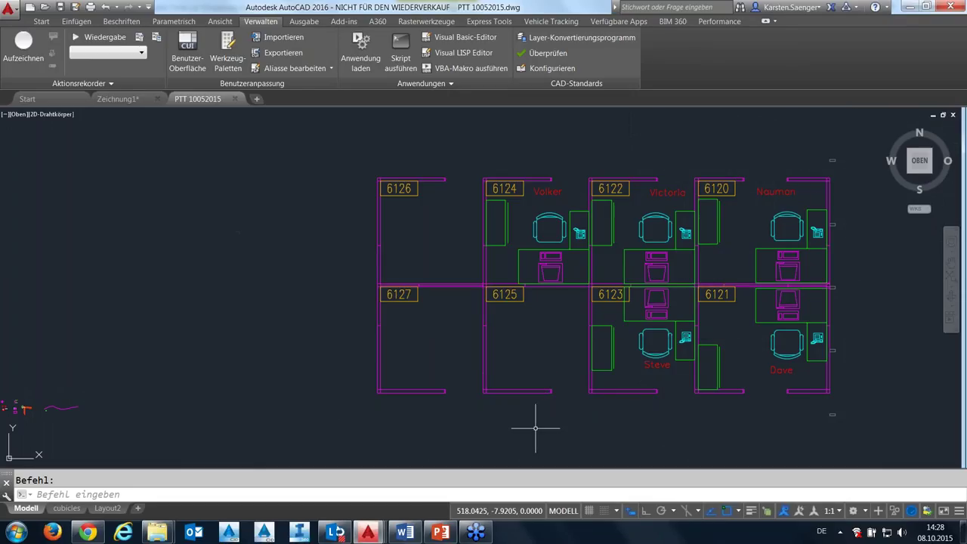
pyautogui.hotkey('ctrl', 'Tab')
pyautogui.hotkey('alt', 'Tab')
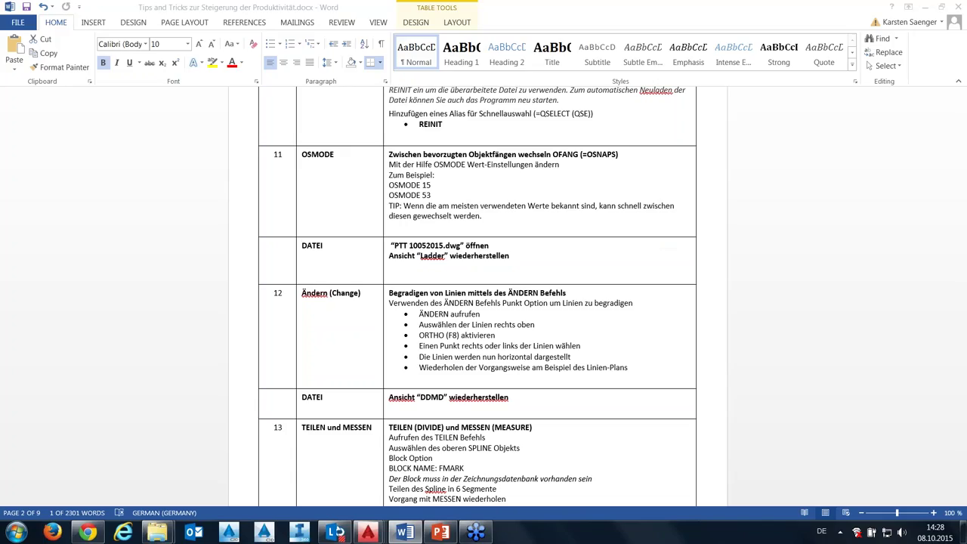
# - Deselect the table text and scroll down to row 13, TEILEN und MESSEN
pyautogui.click(619, 450)
pyautogui.scroll(-2, 619, 449)
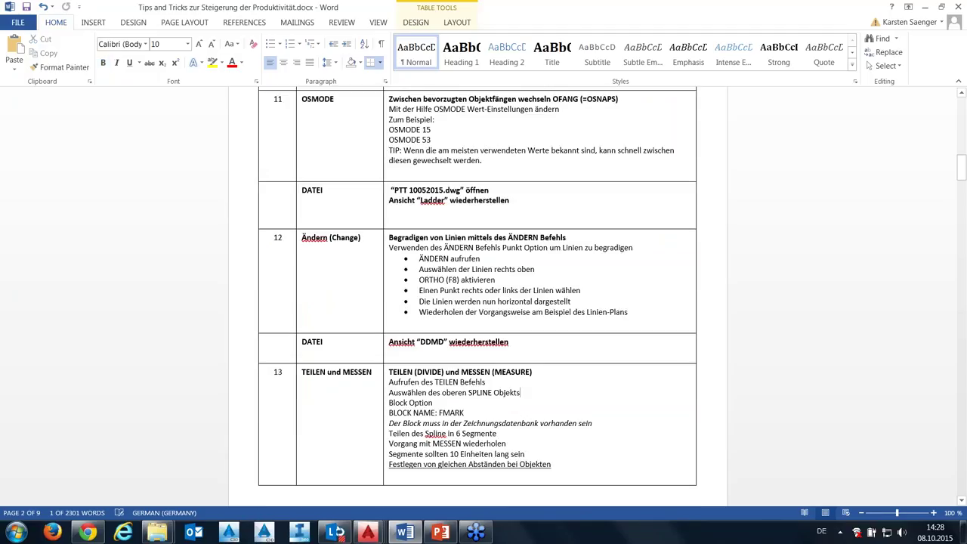
pyautogui.scroll(-2, 478, 295)
pyautogui.scroll(-3, 477, 294)
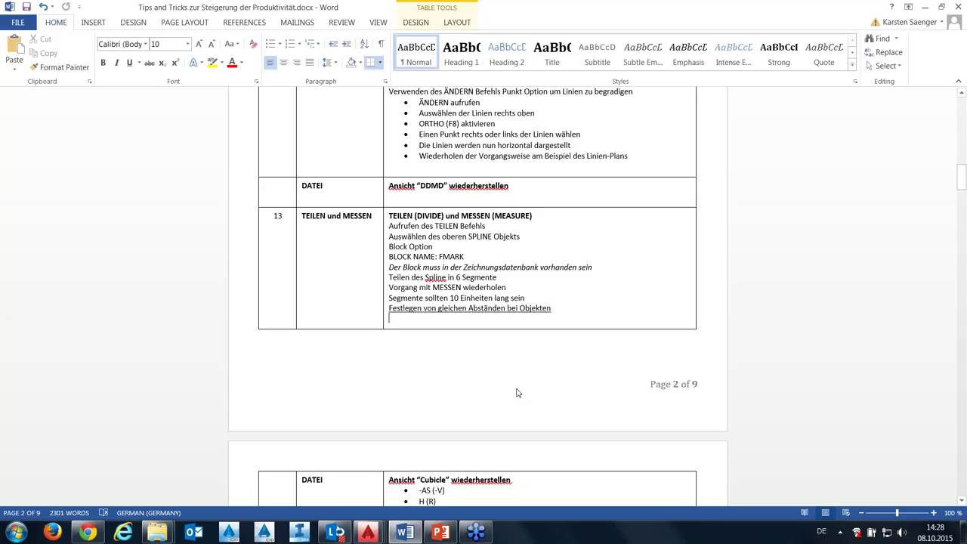
pyautogui.scroll(-1, 517, 393)
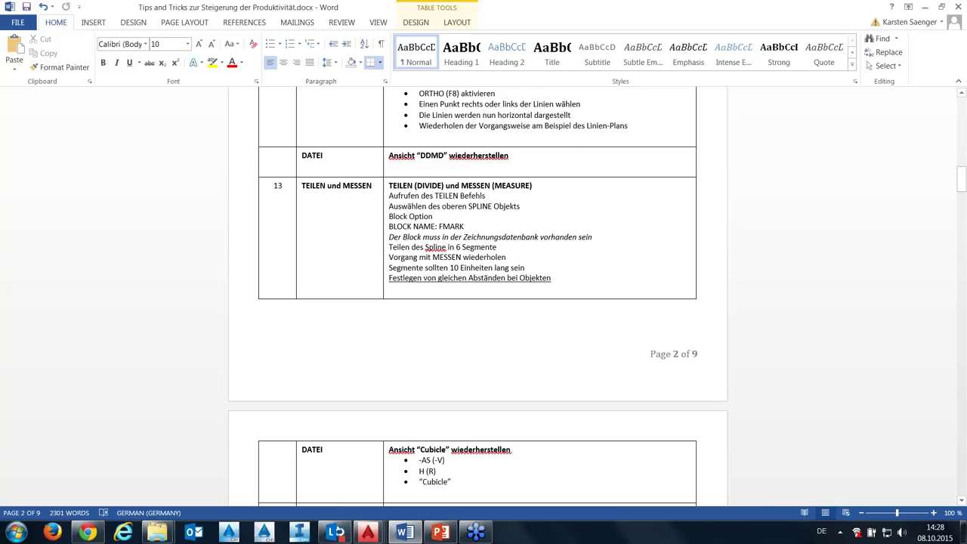
pyautogui.click(368, 533)
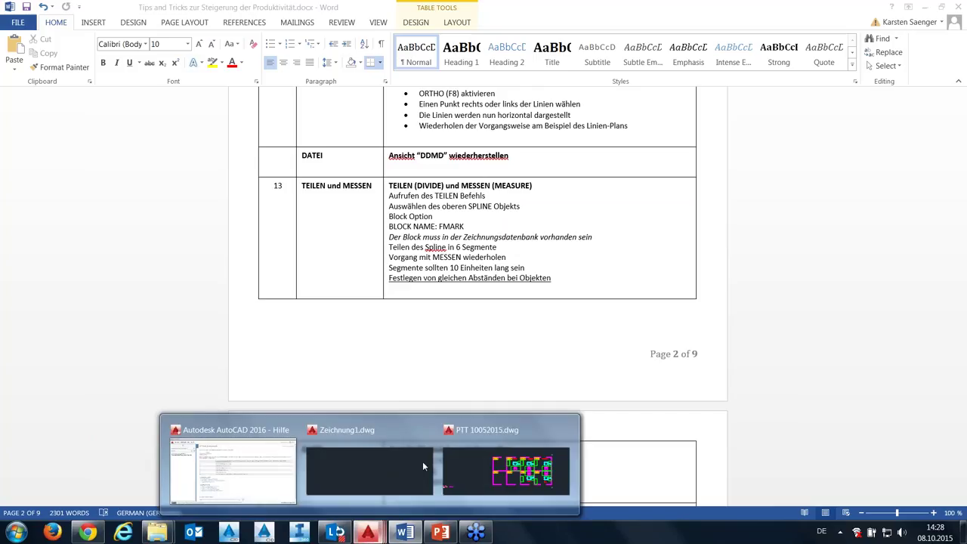
# - Switch to PTT 10052015.dwg, restore the ddmd named view and pan to centre the spline
pyautogui.click(476, 481)
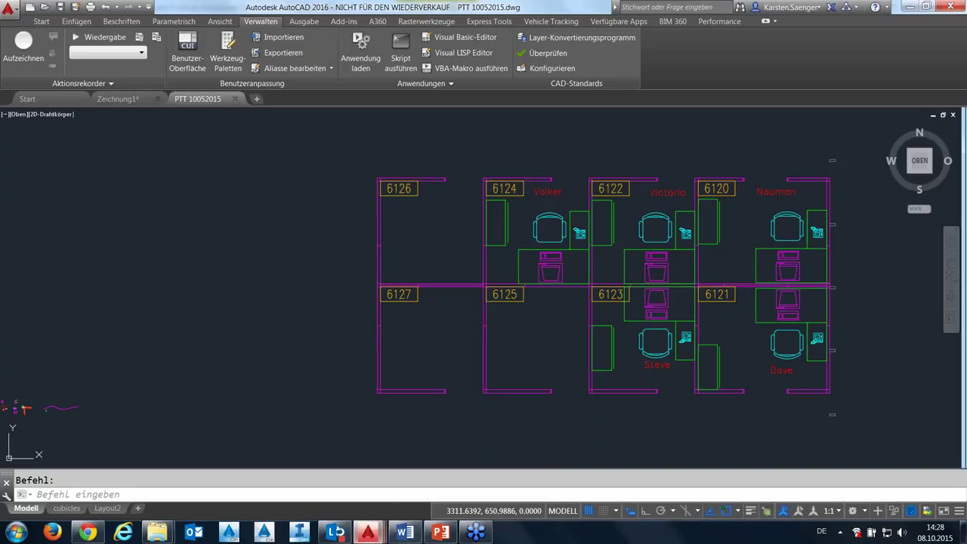
pyautogui.click(20, 115)
pyautogui.moveTo(96, 126)
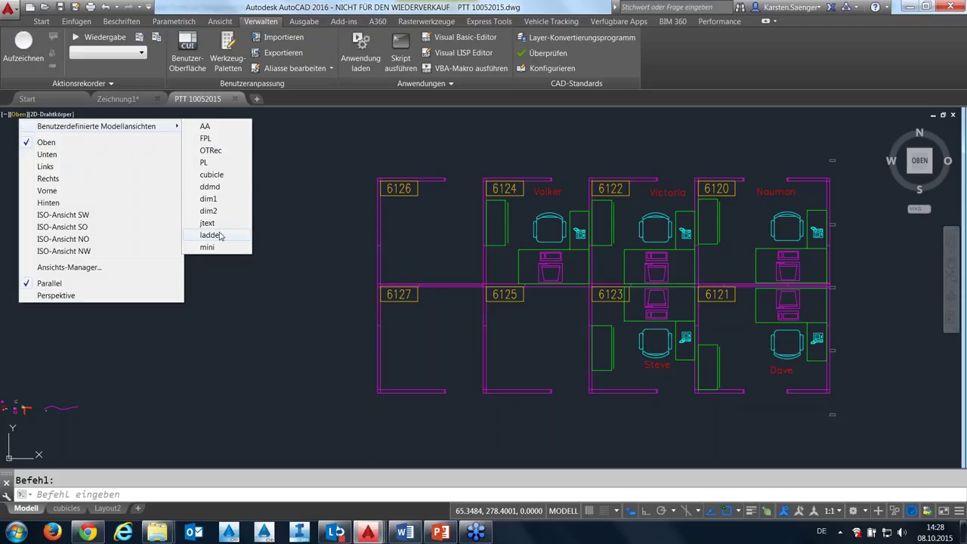
pyautogui.click(217, 187)
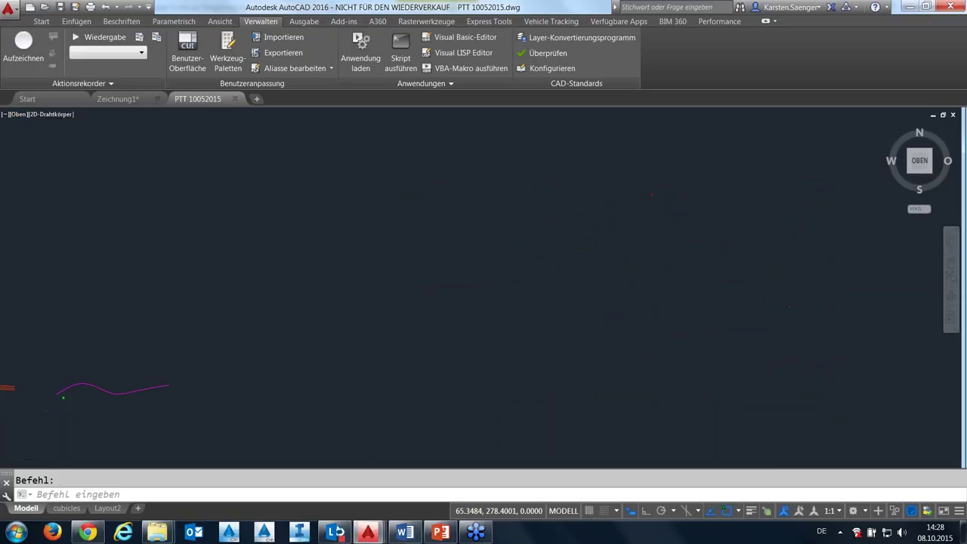
pyautogui.moveTo(361, 278); pyautogui.dragTo(287, 279, button='middle')
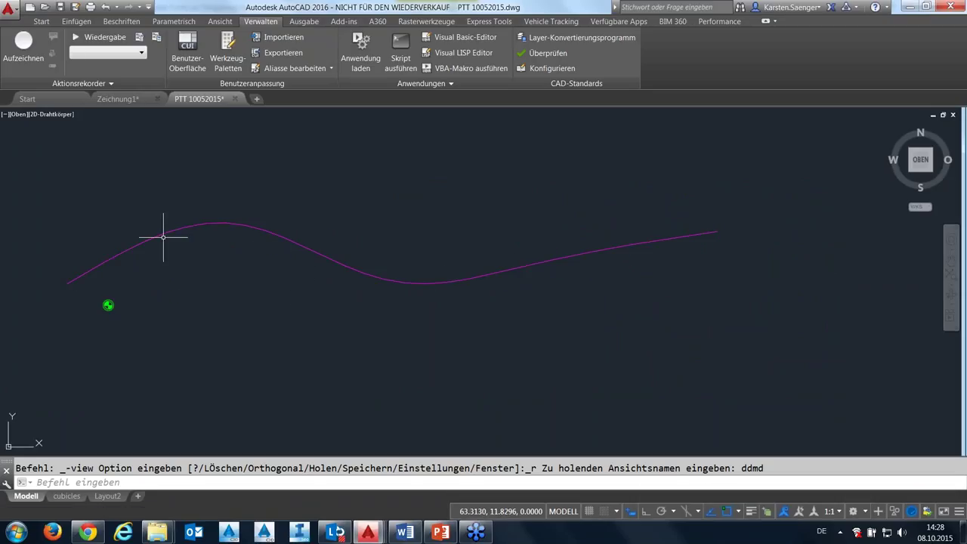
# - Start TEILEN (tein), select the magenta spline, choose Block, then switch to the Word notes
pyautogui.click(186, 482)
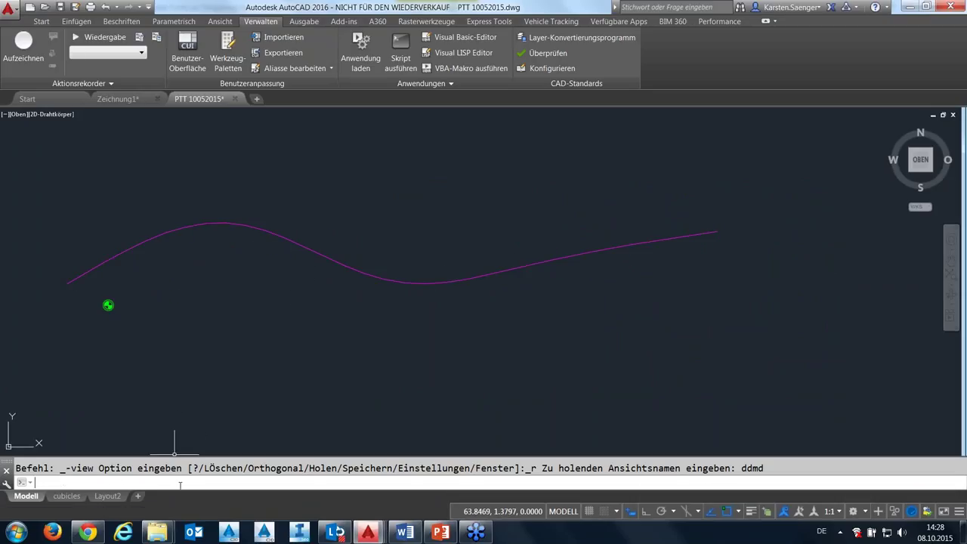
pyautogui.write('tei')
pyautogui.write('n')
pyautogui.press('Return')
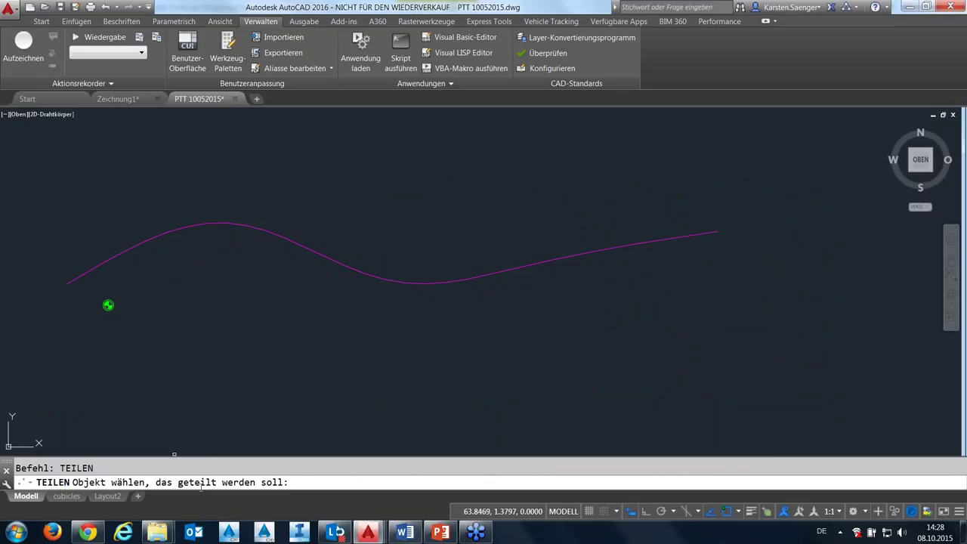
pyautogui.click(467, 280)
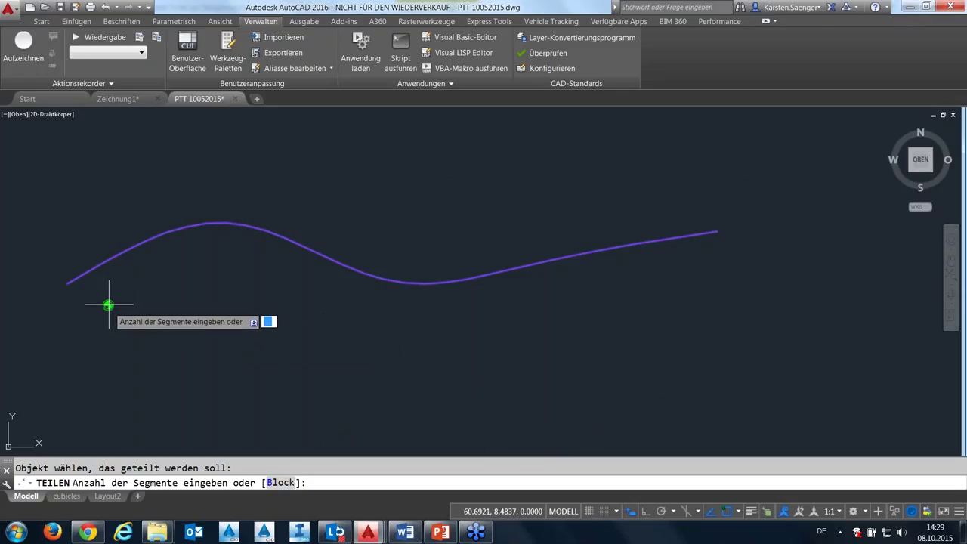
pyautogui.click(281, 483)
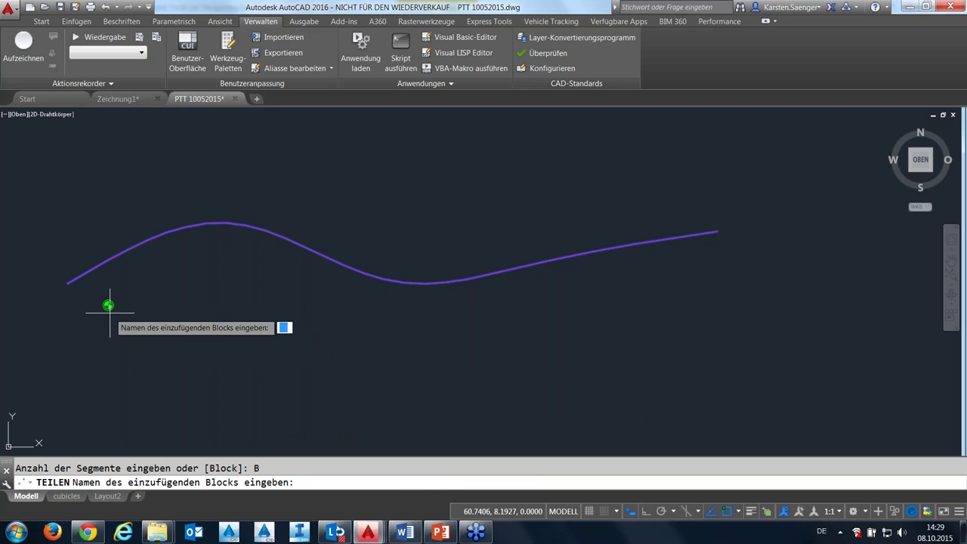
pyautogui.hotkey('alt', 'Tab')
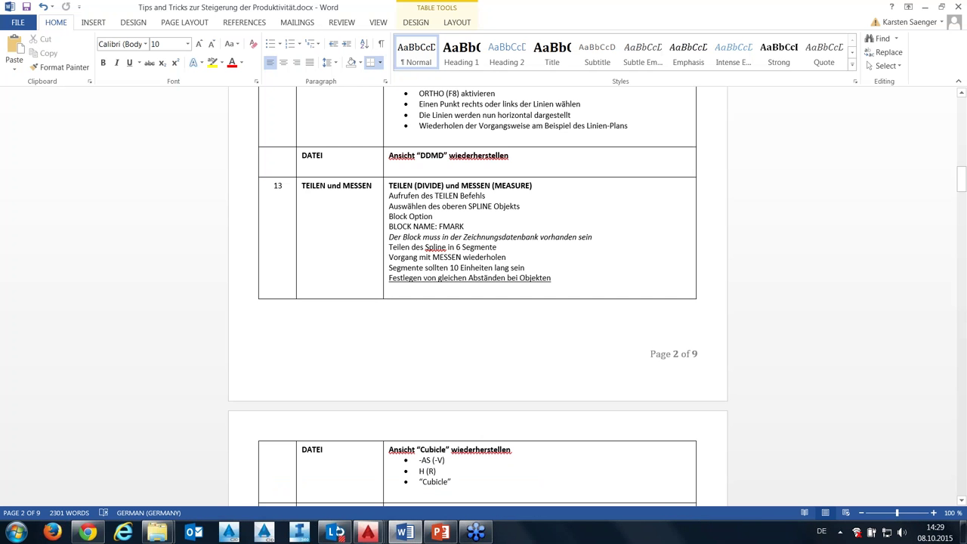
# - Close the AutoCAD Help window and pan to centre the spline
pyautogui.hotkey('alt', 'Tab')
pyautogui.hotkey('alt', 'Tab')
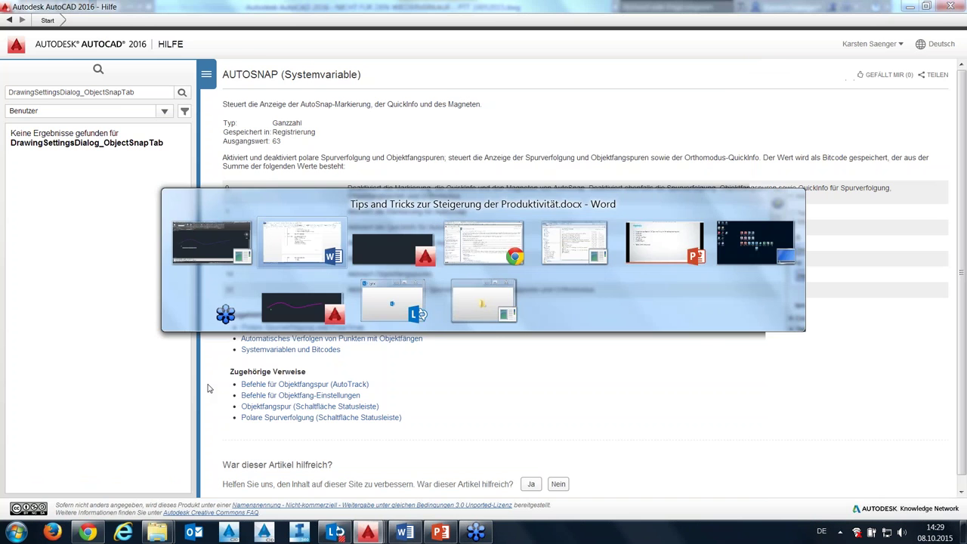
pyautogui.hotkey('alt', 'Tab')
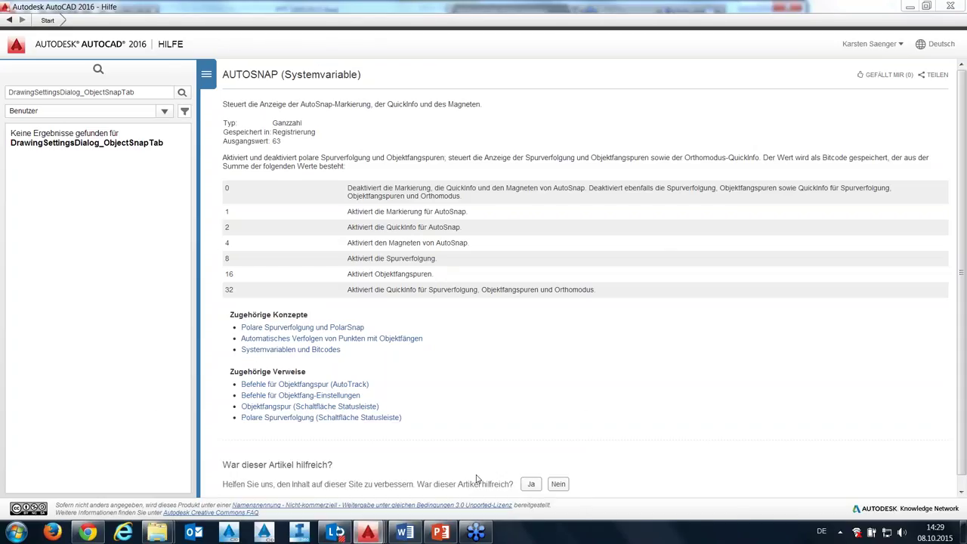
pyautogui.click(950, 7)
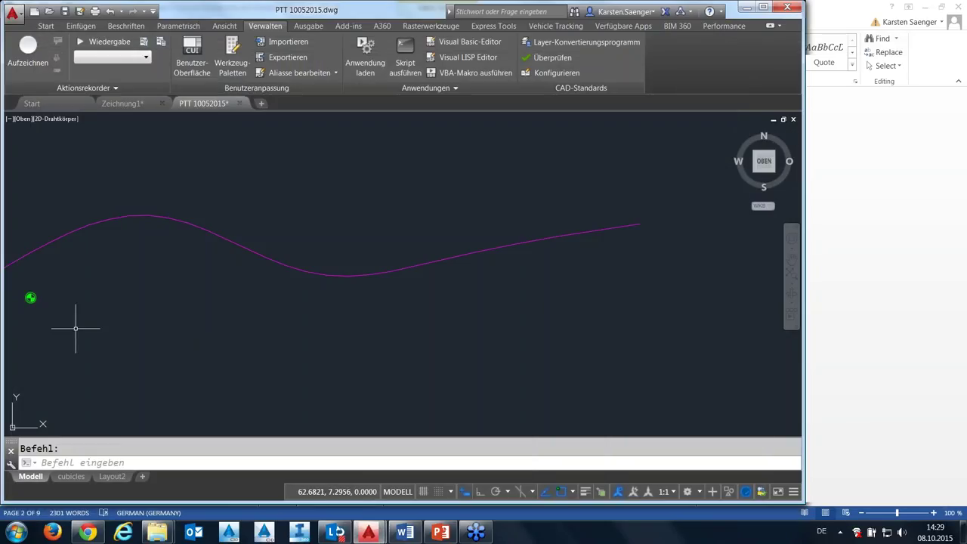
pyautogui.moveTo(78, 328); pyautogui.dragTo(203, 320, button='middle')
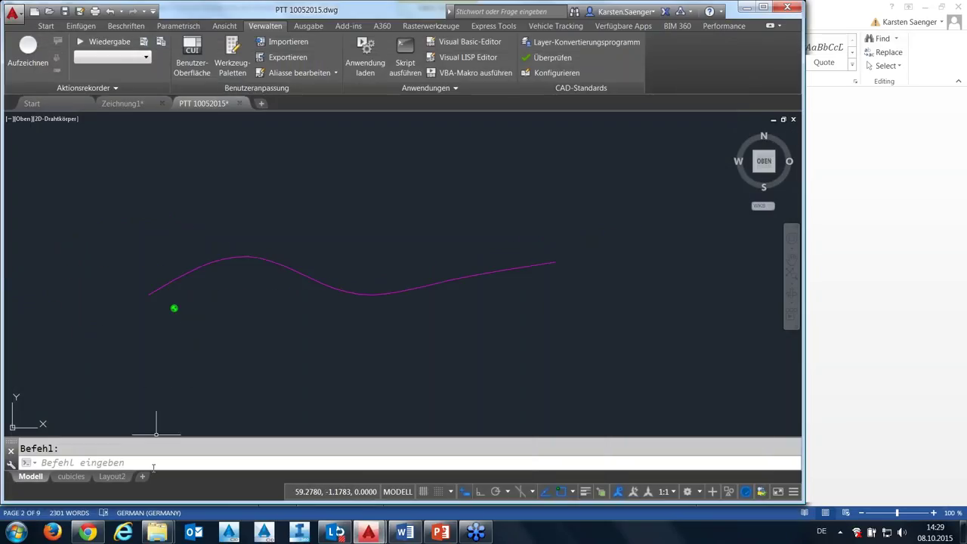
# - Run TEILEN on the spline with aligned fmark blocks, dividing it into 6 segments
pyautogui.click(150, 442)
pyautogui.write('teilen')
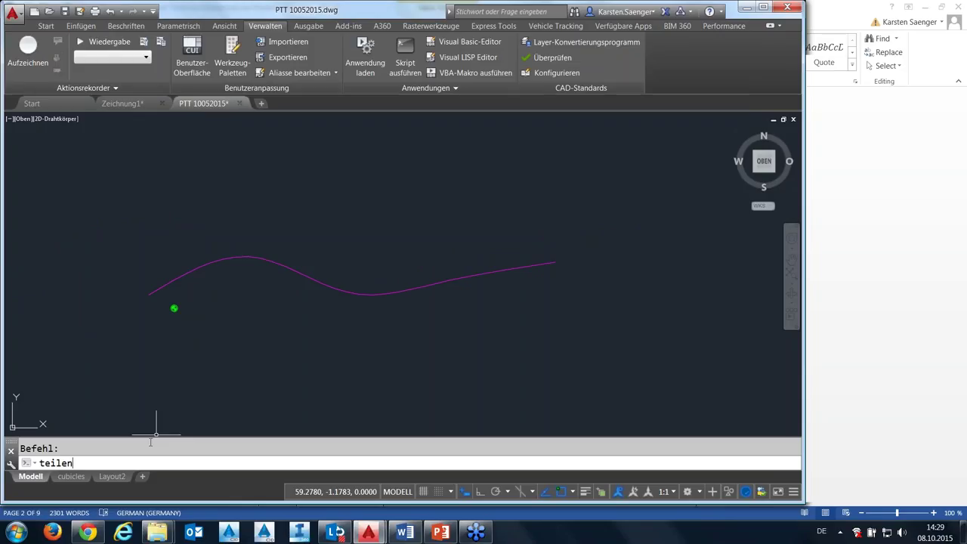
pyautogui.press('Return')
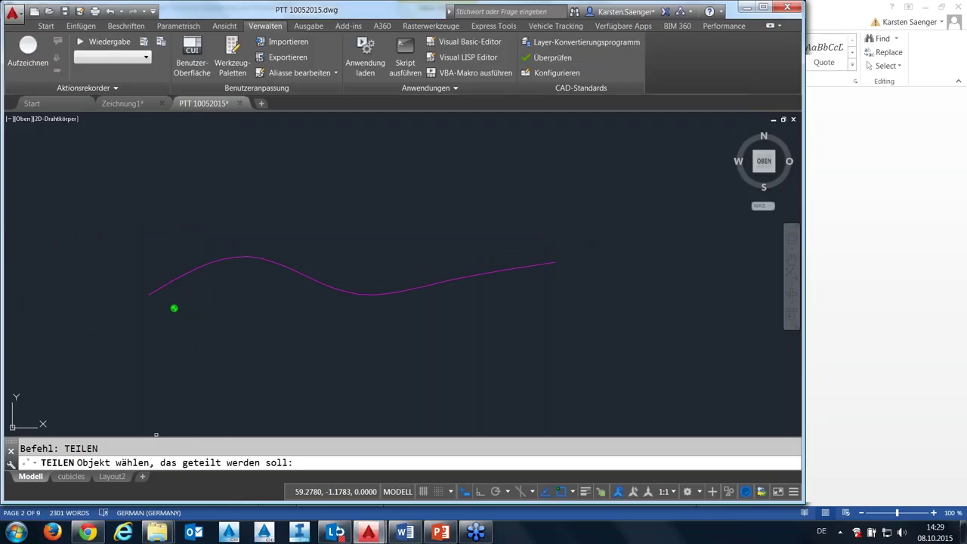
pyautogui.click(179, 281)
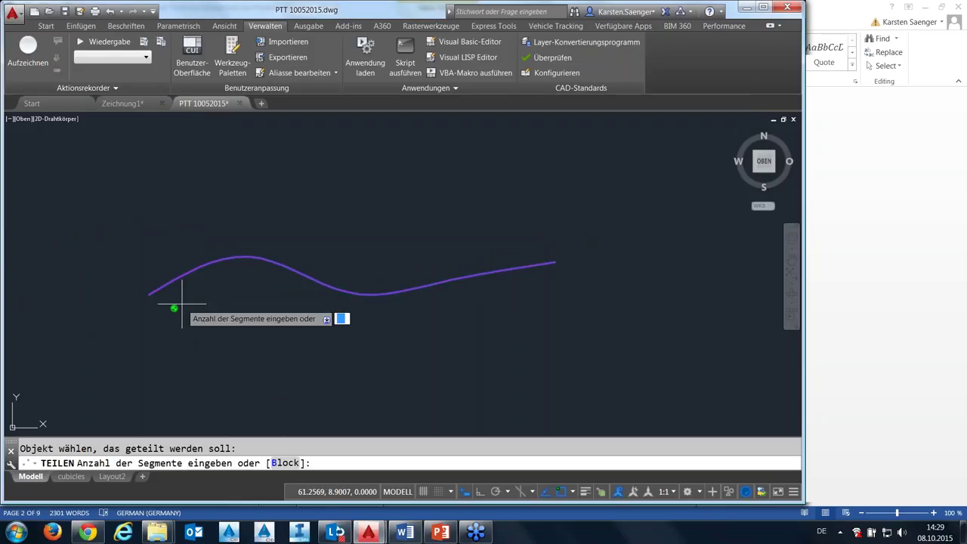
pyautogui.click(286, 463)
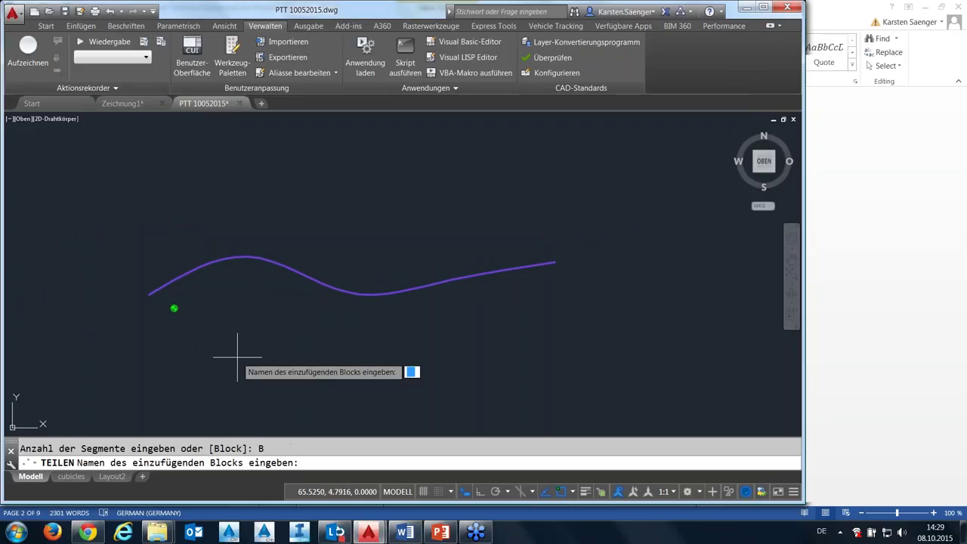
pyautogui.write('fmark')
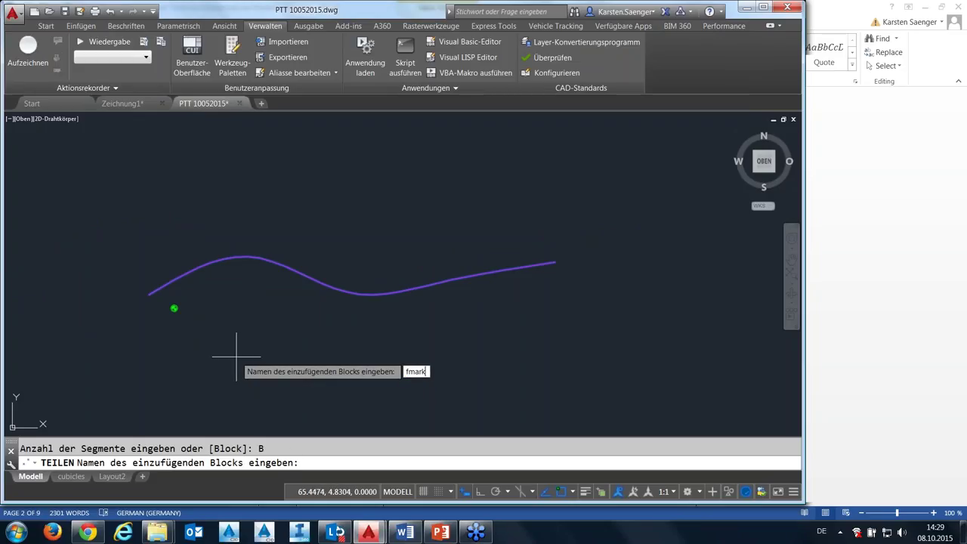
pyautogui.press('Return')
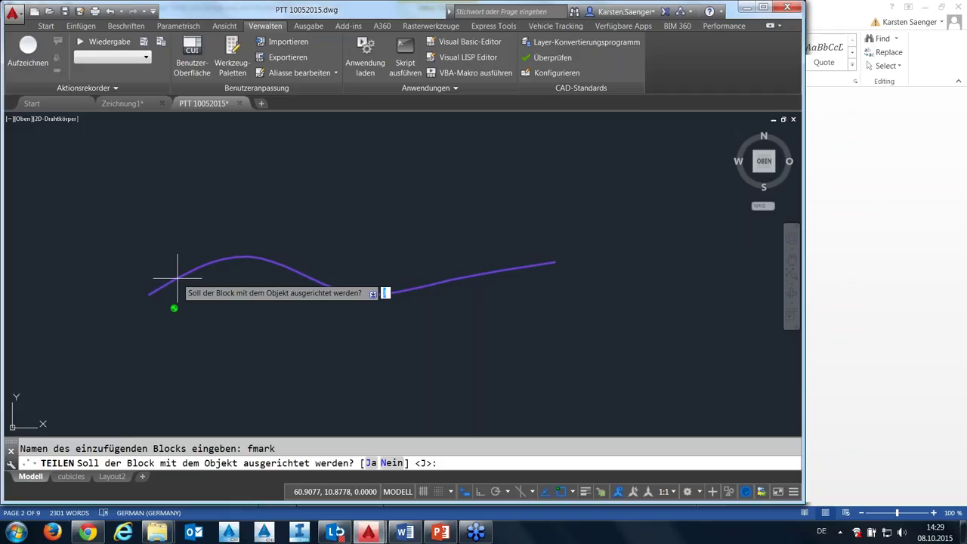
pyautogui.click(370, 464)
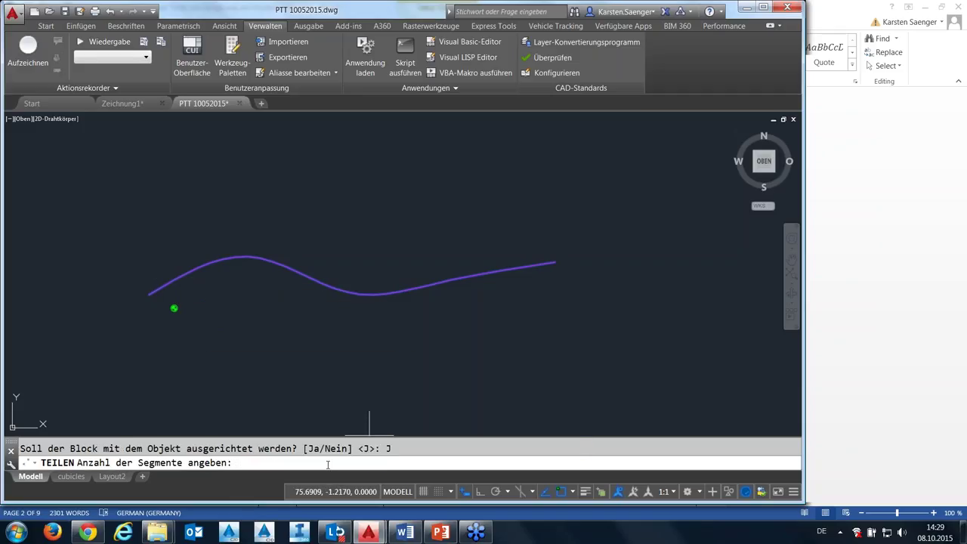
pyautogui.write('6')
pyautogui.press('Return')
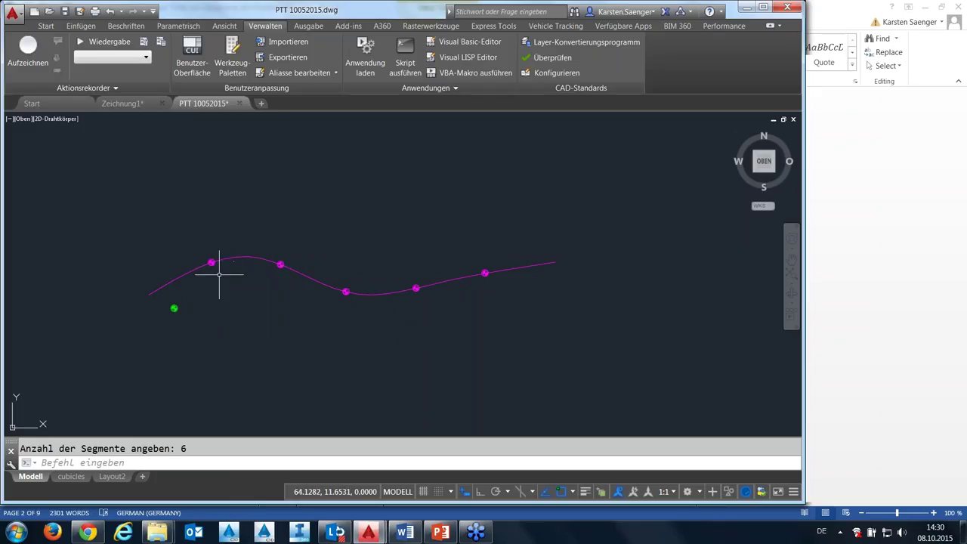
# - Undo the division, then MESSEN the spline with aligned fmark blocks every 10 units
pyautogui.hotkey('ctrl', 'z')
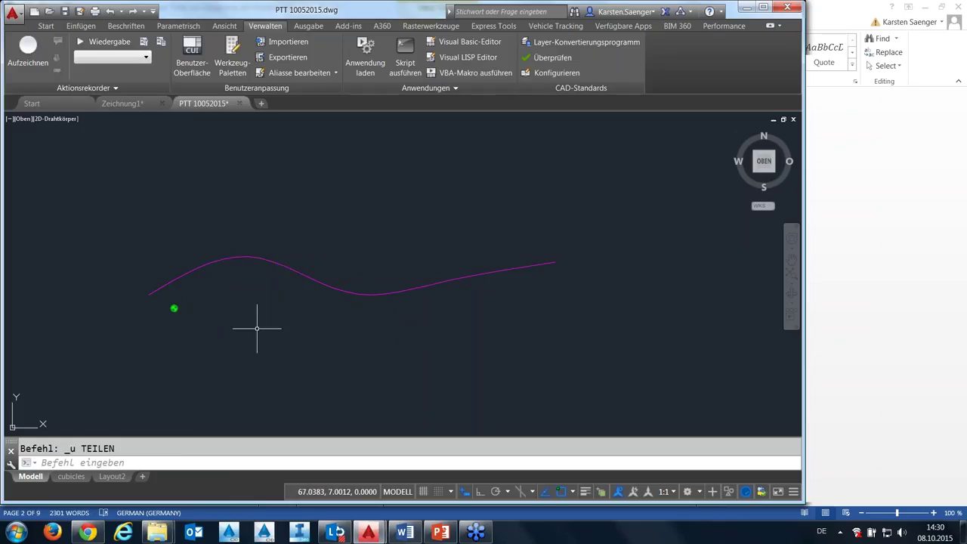
pyautogui.write('ME')
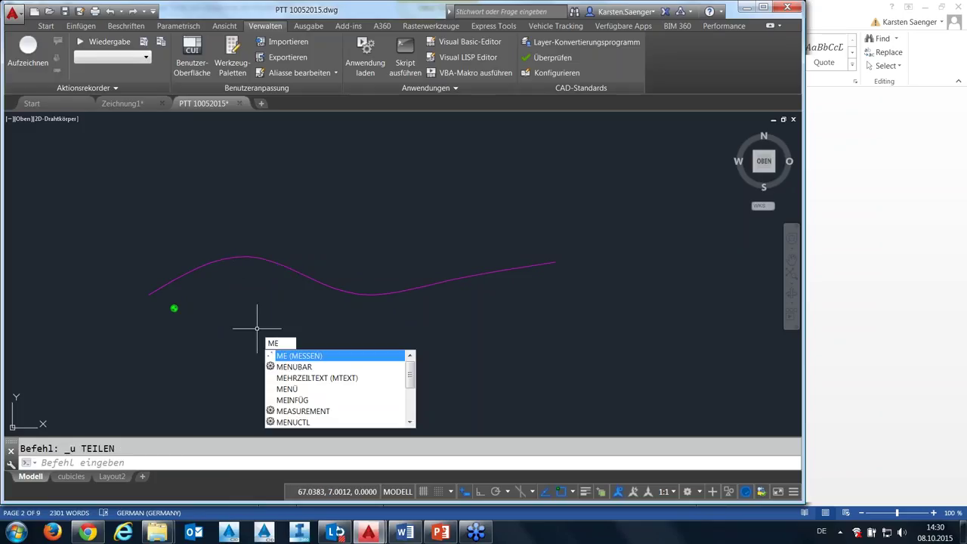
pyautogui.write('SS')
pyautogui.press('Return')
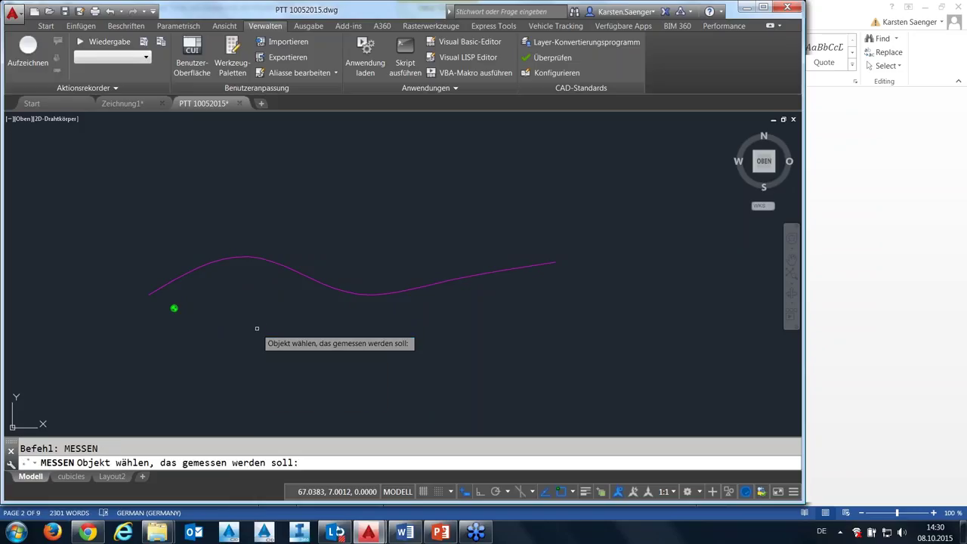
pyautogui.click(209, 262)
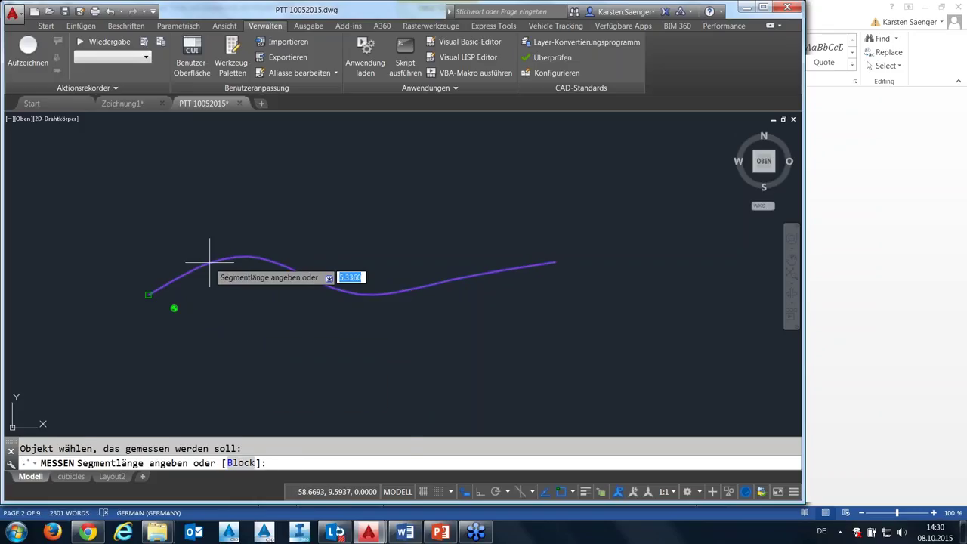
pyautogui.click(242, 463)
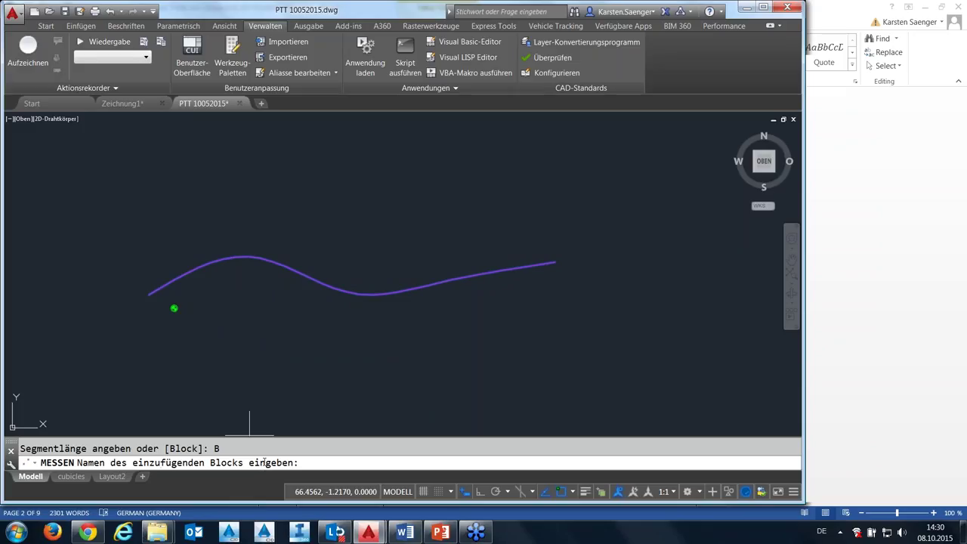
pyautogui.write('fmar')
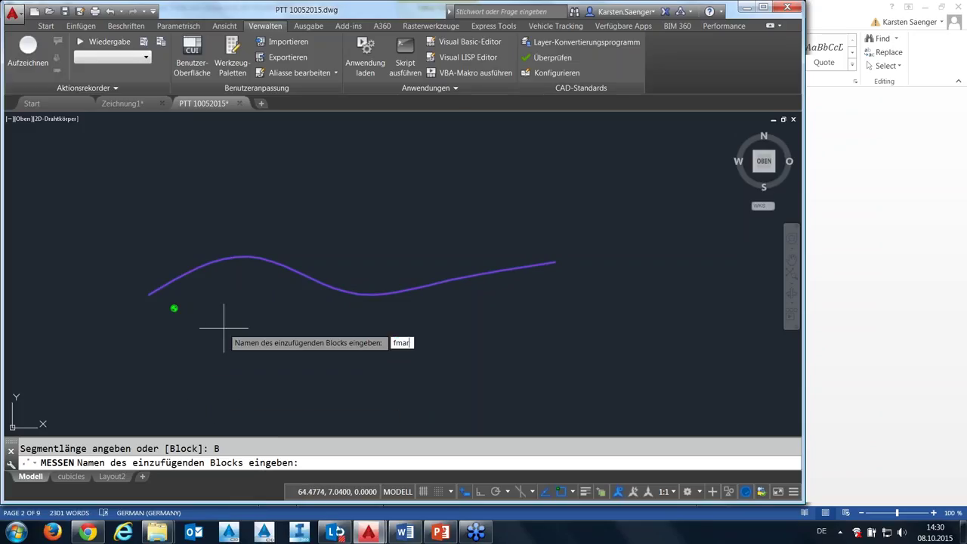
pyautogui.write('k')
pyautogui.press('Return')
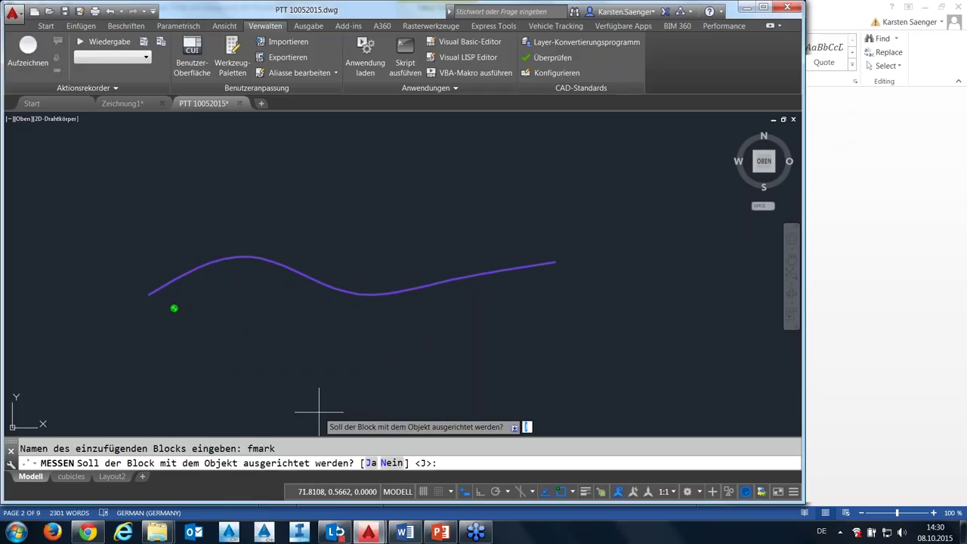
pyautogui.press('Return')
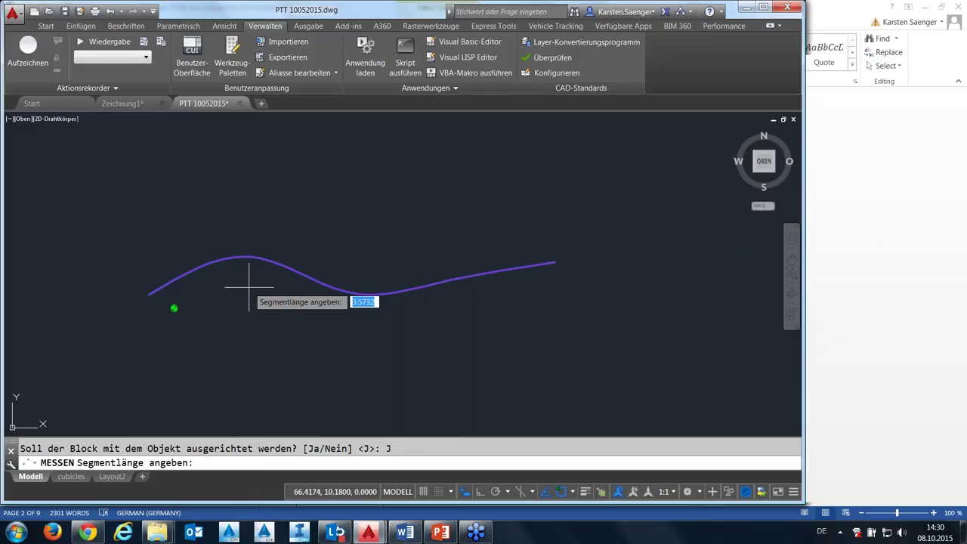
pyautogui.write('10')
pyautogui.press('Return')
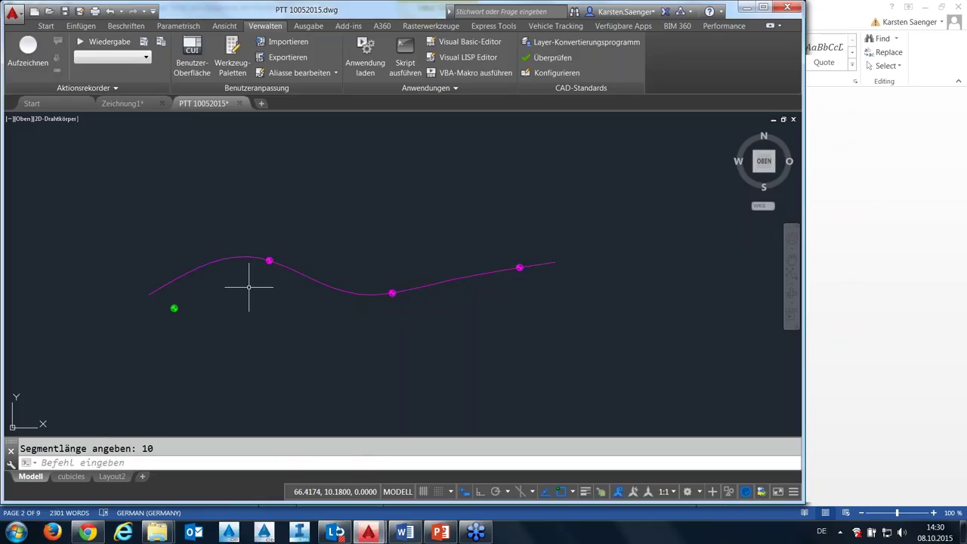
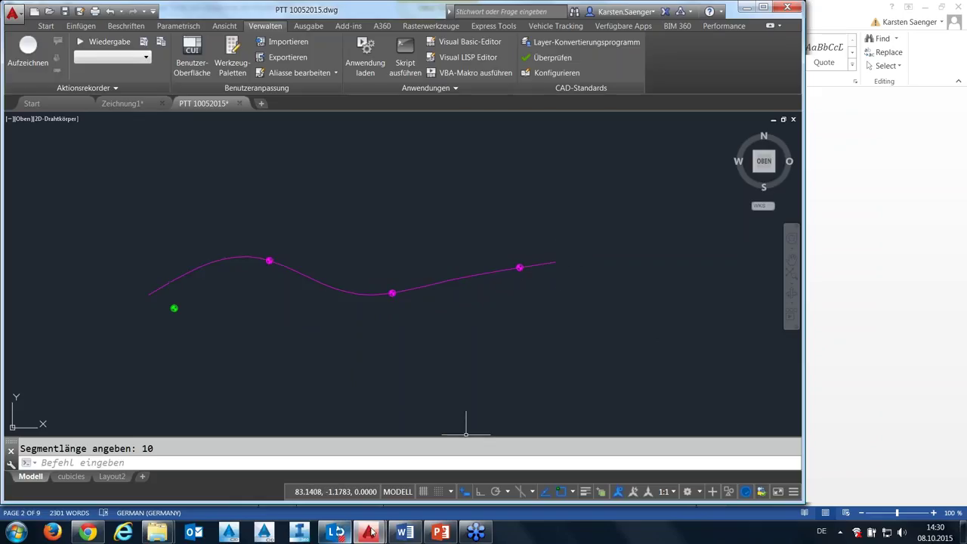
# - Bring up the Word tips table at rows 14–16: SELECTSIMILAR, ADDSELECTED and Block-Basispunkt ändern
pyautogui.click(404, 533)
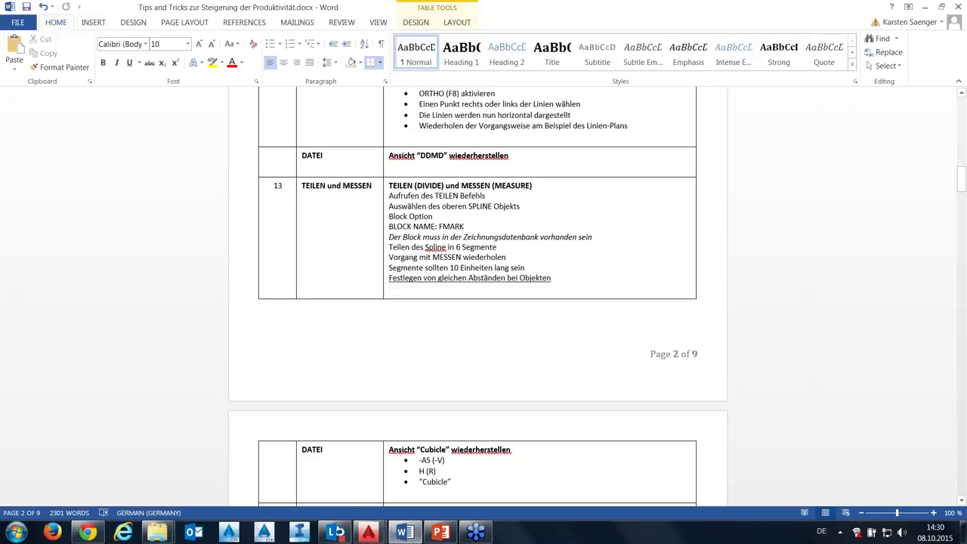
pyautogui.scroll(-4, 478, 295)
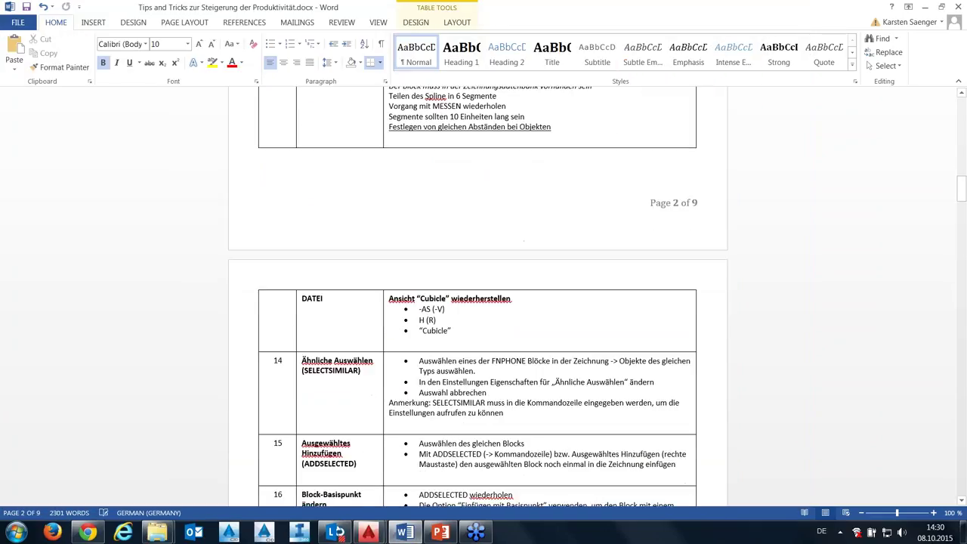
pyautogui.scroll(-1, 363, 273)
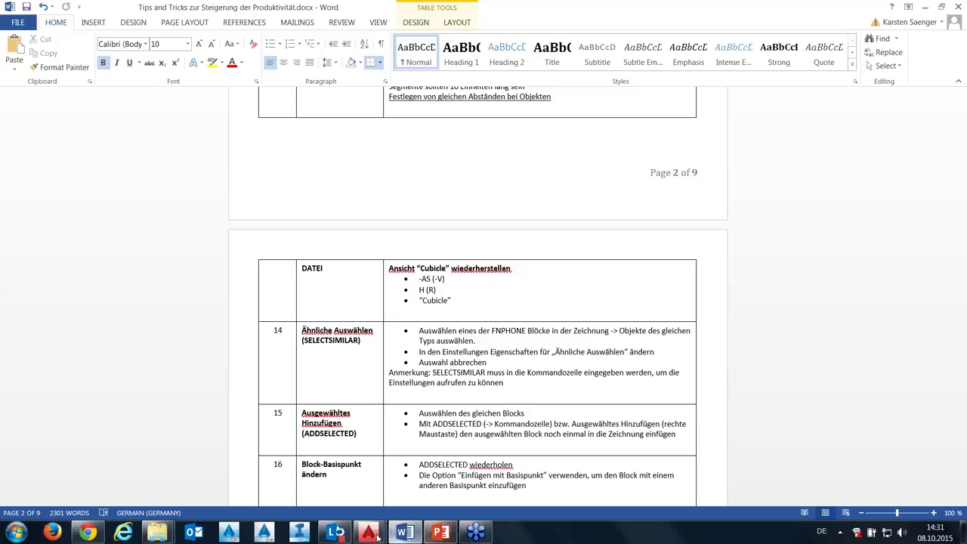
pyautogui.moveTo(369, 532)
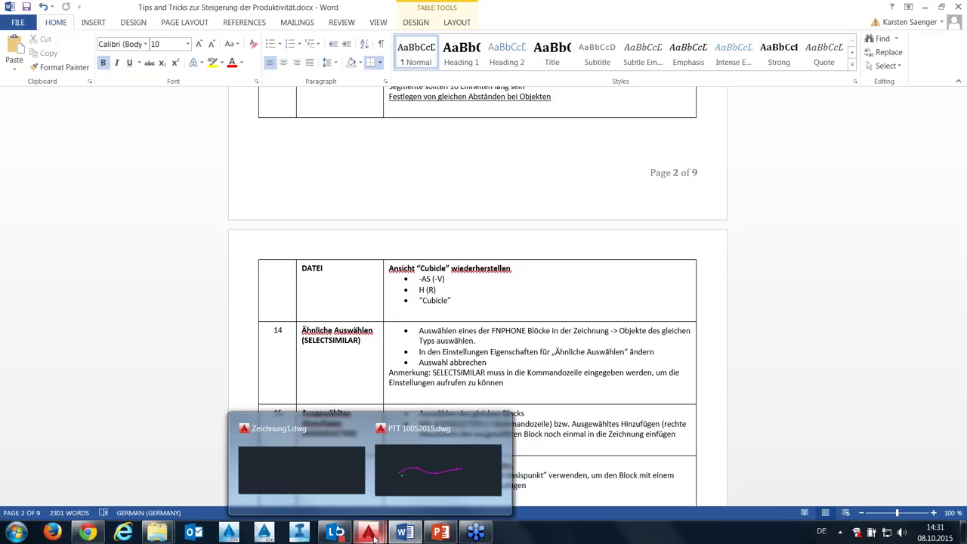
# - In PTT 10052015.dwg, open Ansichts-Manager from the Ansicht tab's [Oben] viewport label views list
pyautogui.click(400, 475)
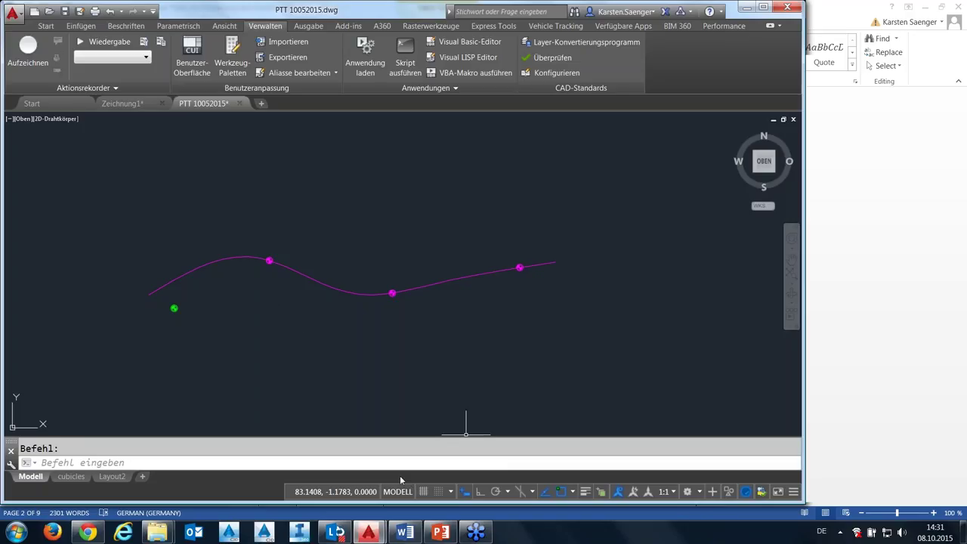
pyautogui.click(224, 27)
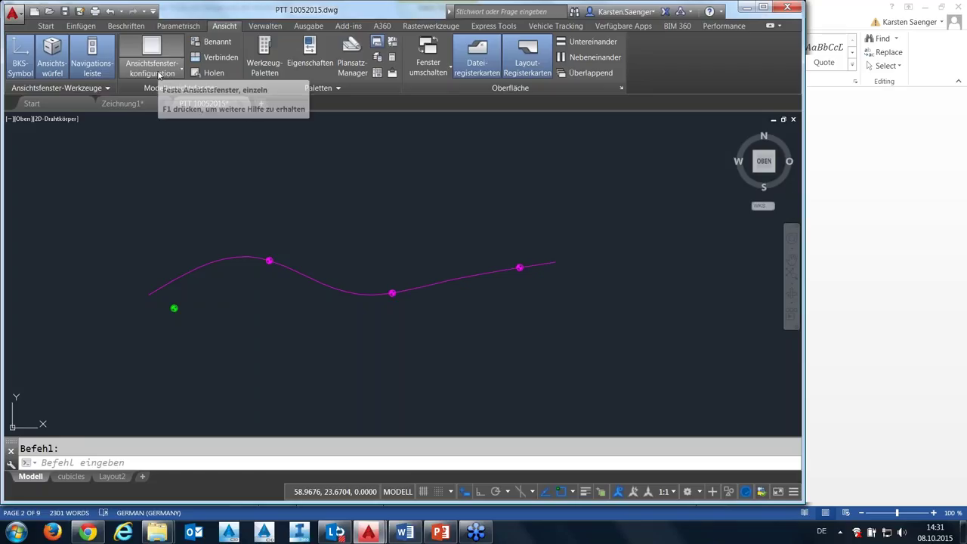
pyautogui.click(26, 119)
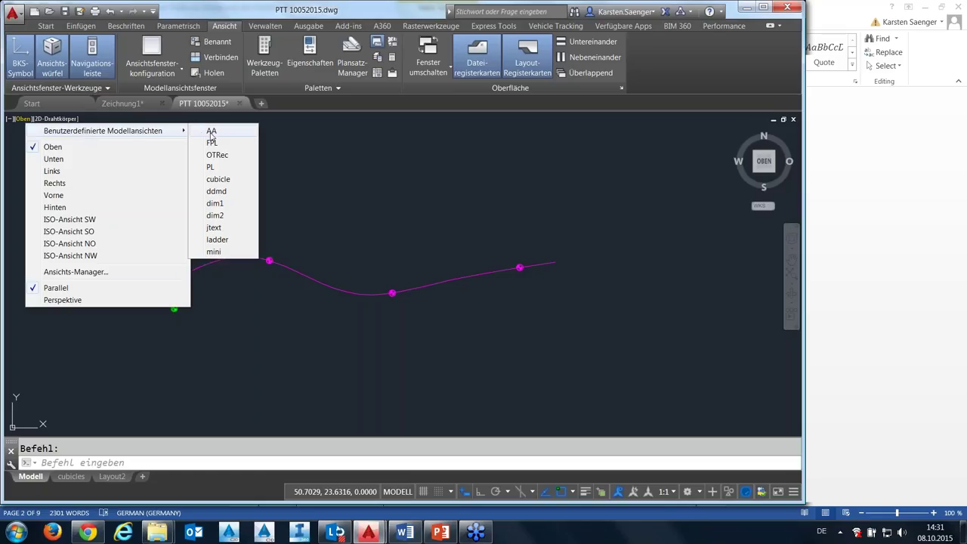
pyautogui.moveTo(102, 130)
pyautogui.click(160, 116)
pyautogui.click(25, 121)
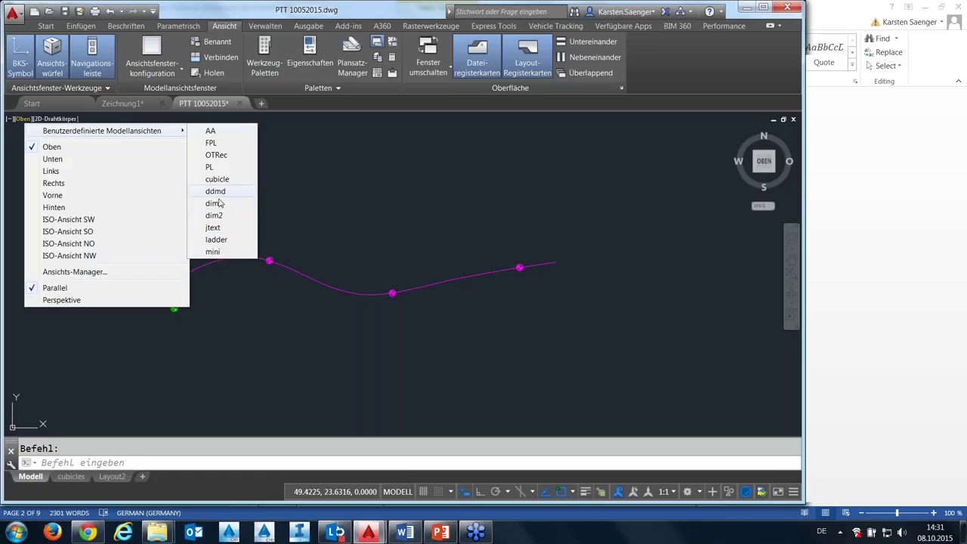
pyautogui.click(76, 272)
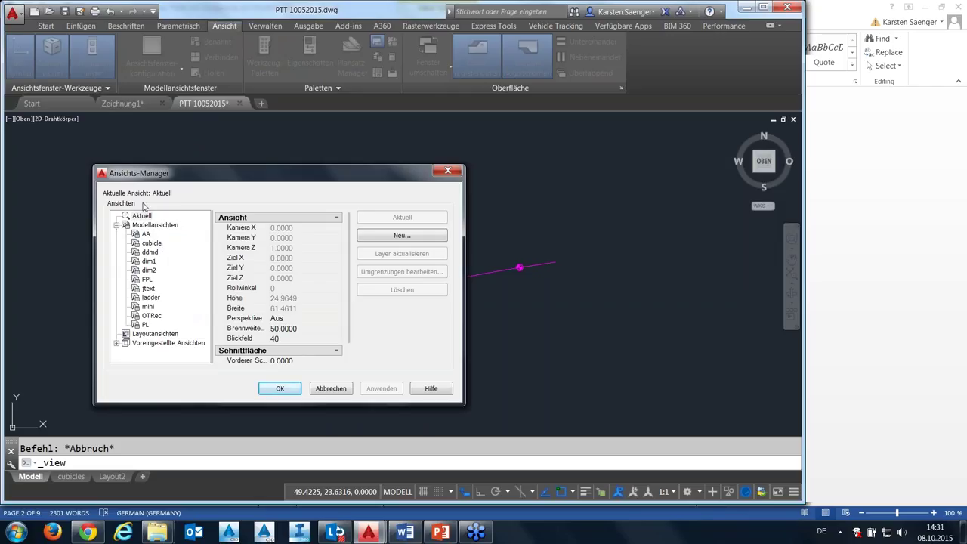
# - Cancel the view manager, then zoom out and pan the drawing upward
pyautogui.moveTo(144, 177)
pyautogui.mouseDown()
pyautogui.moveTo(209, 117)
pyautogui.moveTo(207, 129)
pyautogui.mouseUp()
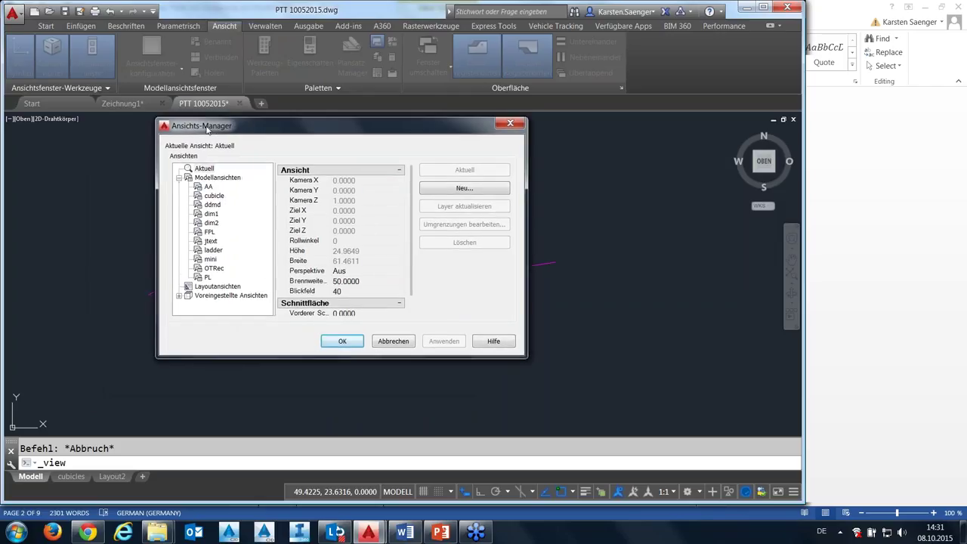
pyautogui.click(393, 340)
pyautogui.scroll(-5, 447, 333)
pyautogui.scroll(-3, 446, 333)
pyautogui.moveTo(443, 330); pyautogui.dragTo(432, 278, button='middle')
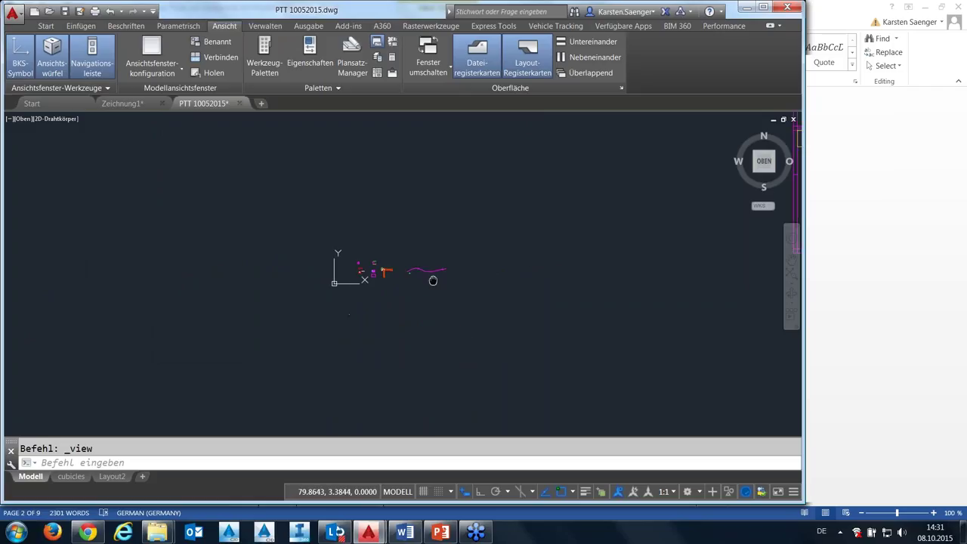
# - Save the current display as a new named view 'NEU' in Ansichts-Manager
pyautogui.click(25, 120)
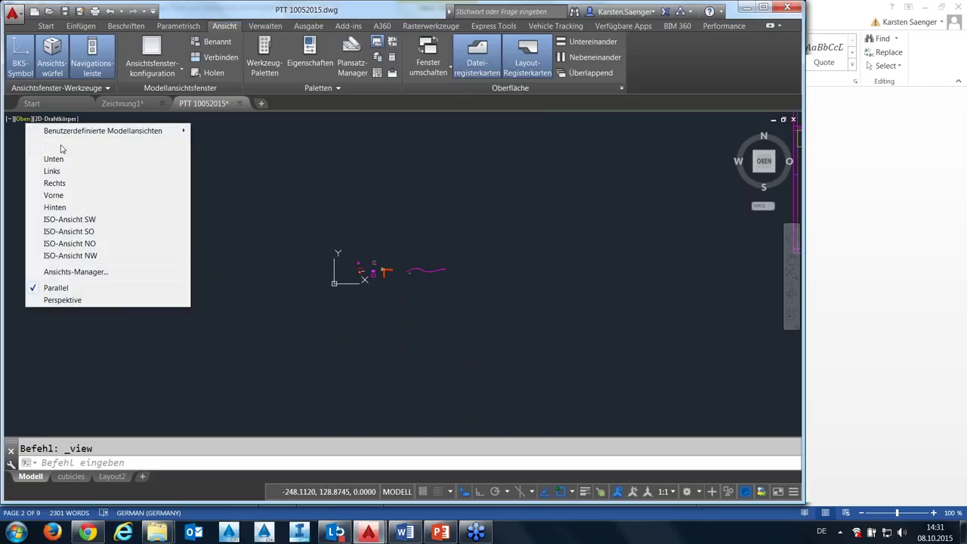
pyautogui.click(56, 272)
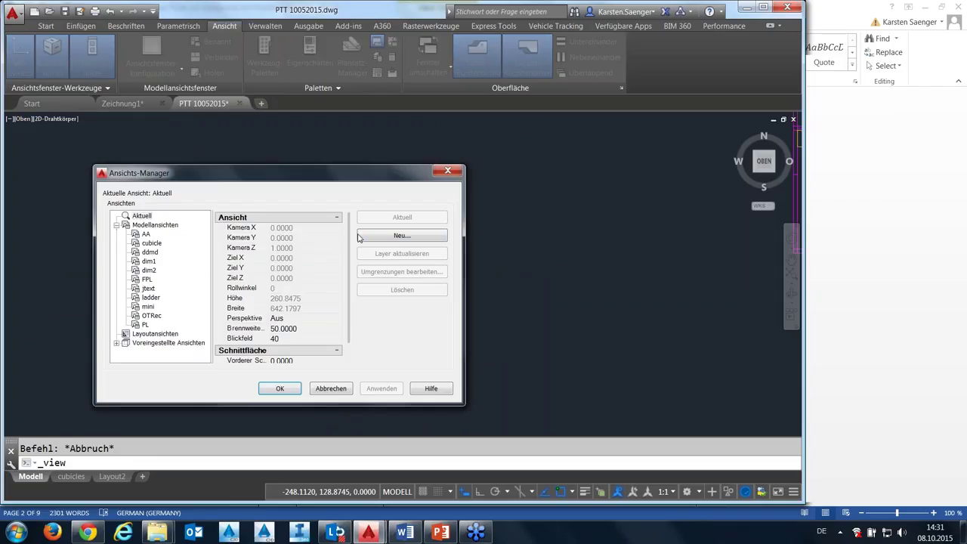
pyautogui.click(381, 239)
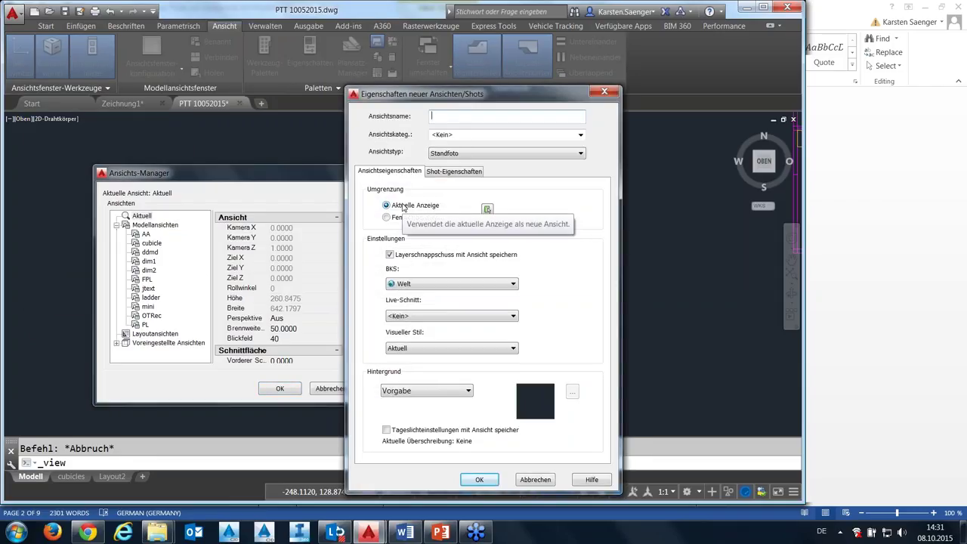
pyautogui.write('NEU')
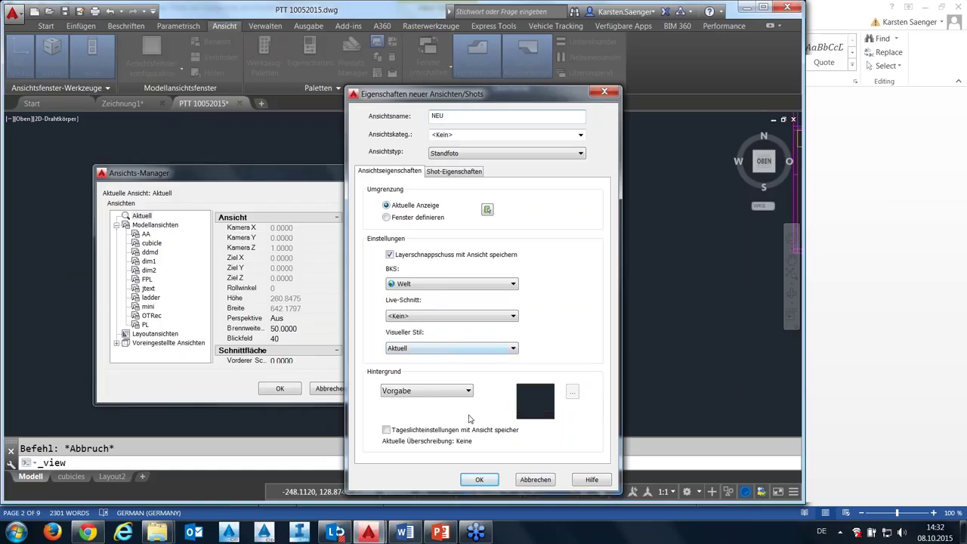
pyautogui.click(478, 481)
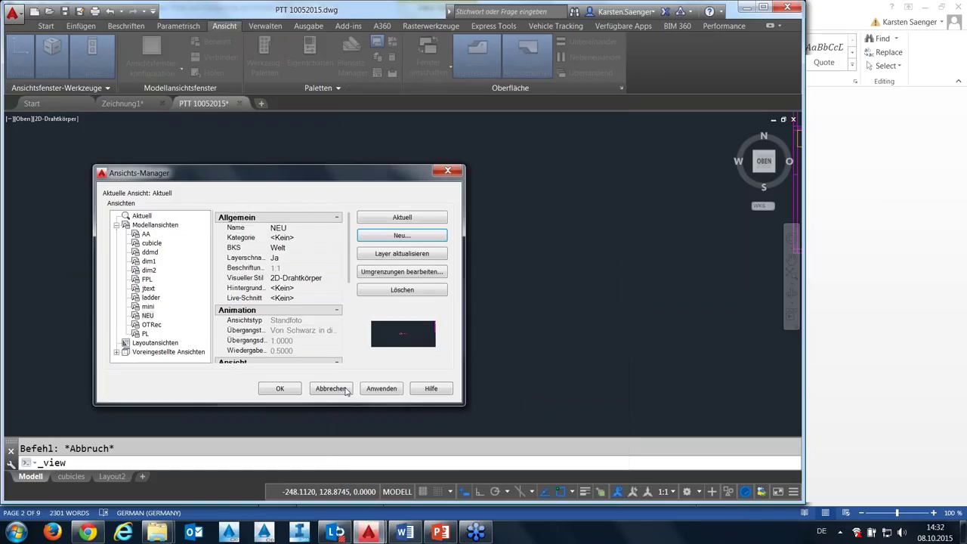
pyautogui.click(279, 389)
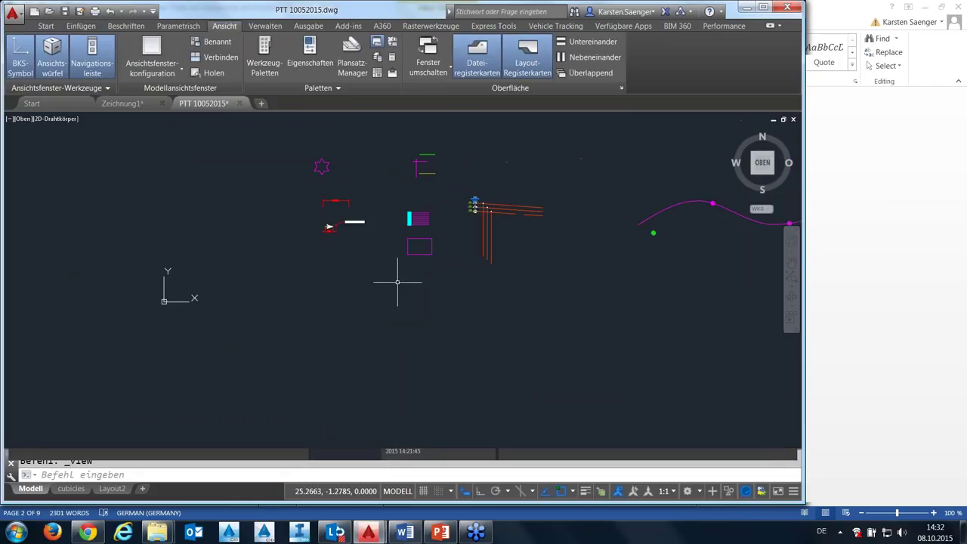
# - Restore the saved NEU view from the viewport label's saved views, then return to Word
pyautogui.click(24, 119)
pyautogui.moveTo(101, 131)
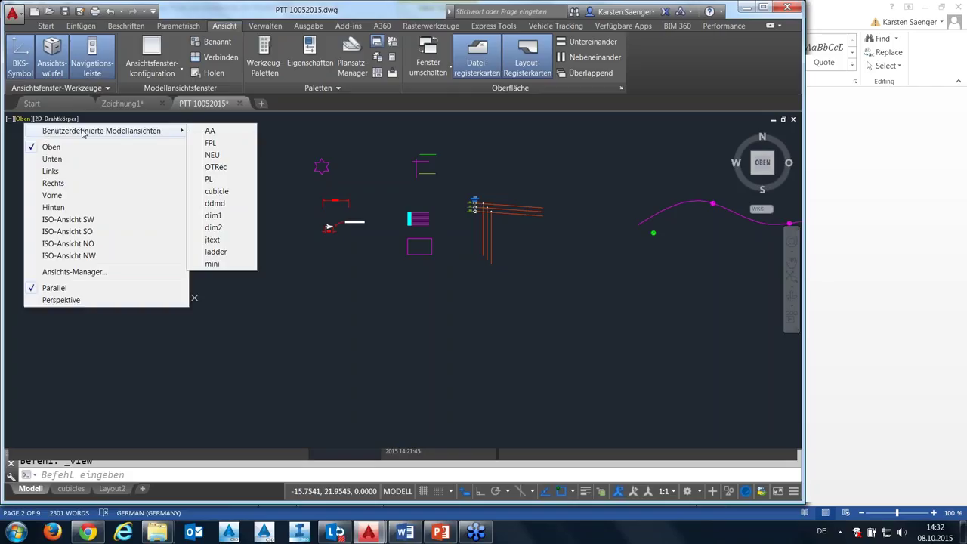
pyautogui.click(212, 155)
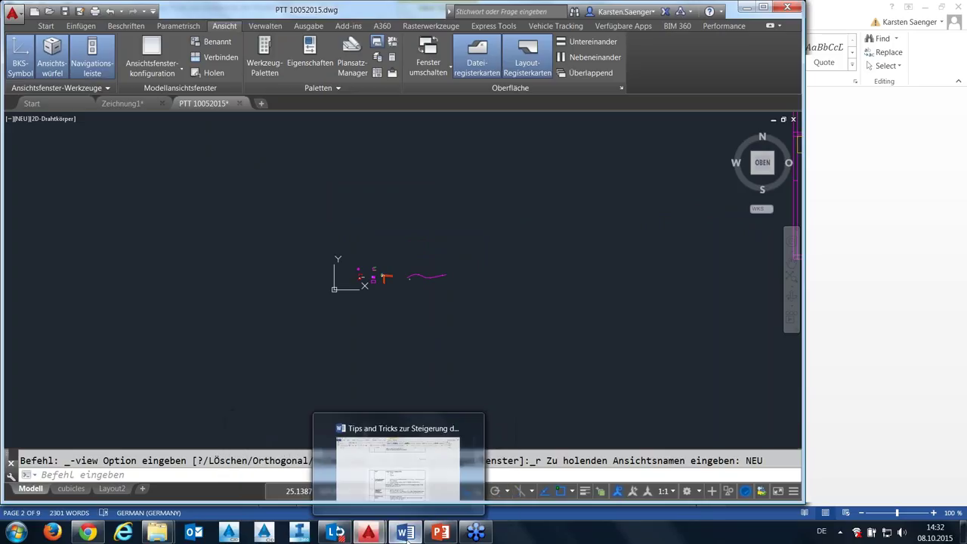
pyautogui.click(406, 533)
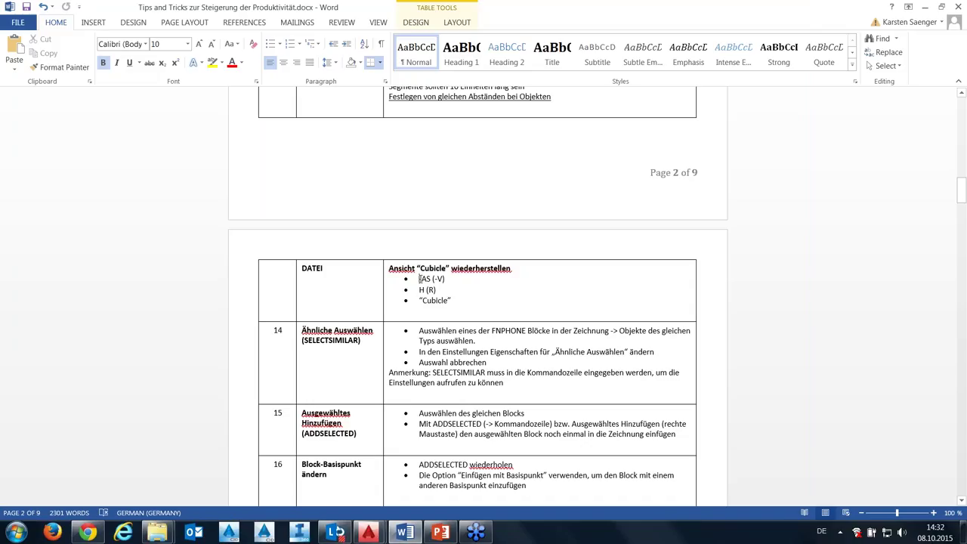
pyautogui.moveTo(420, 279)
pyautogui.mouseDown()
pyautogui.moveTo(448, 279)
pyautogui.moveTo(452, 300)
pyautogui.mouseUp()
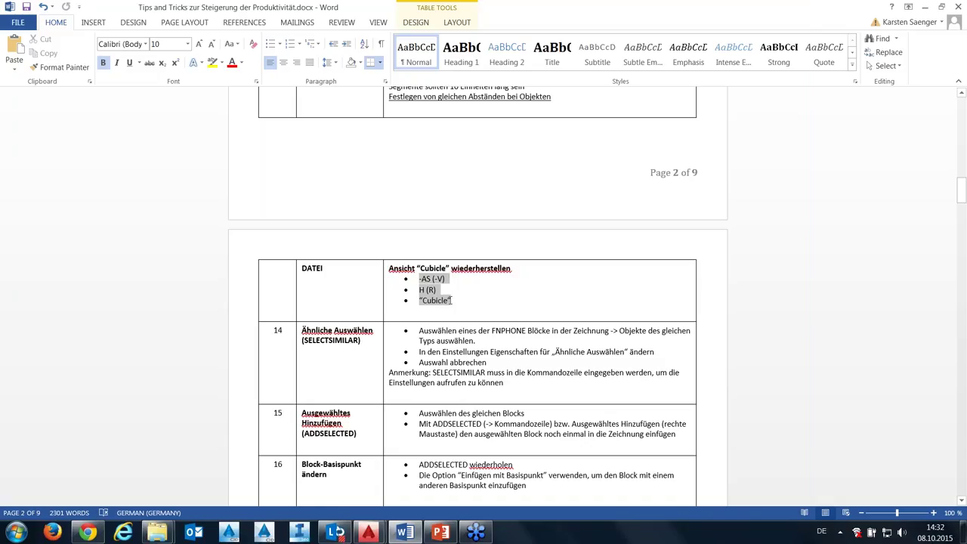
pyautogui.click(424, 495)
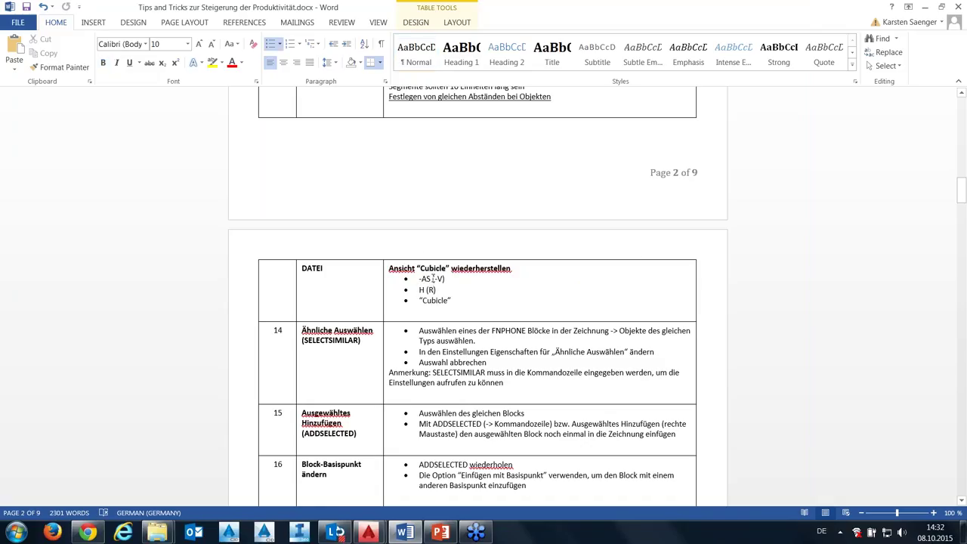
pyautogui.moveTo(432, 279); pyautogui.dragTo(446, 279)
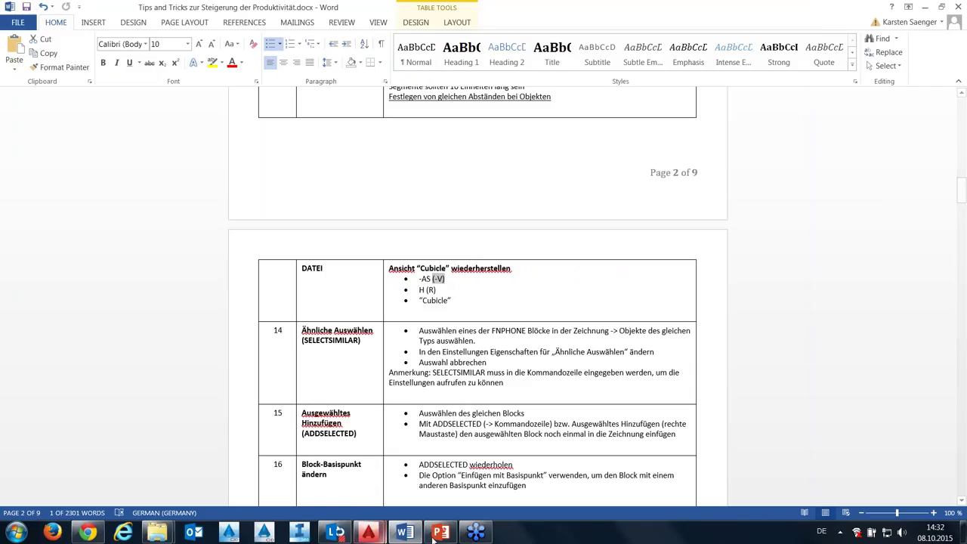
pyautogui.moveTo(369, 533)
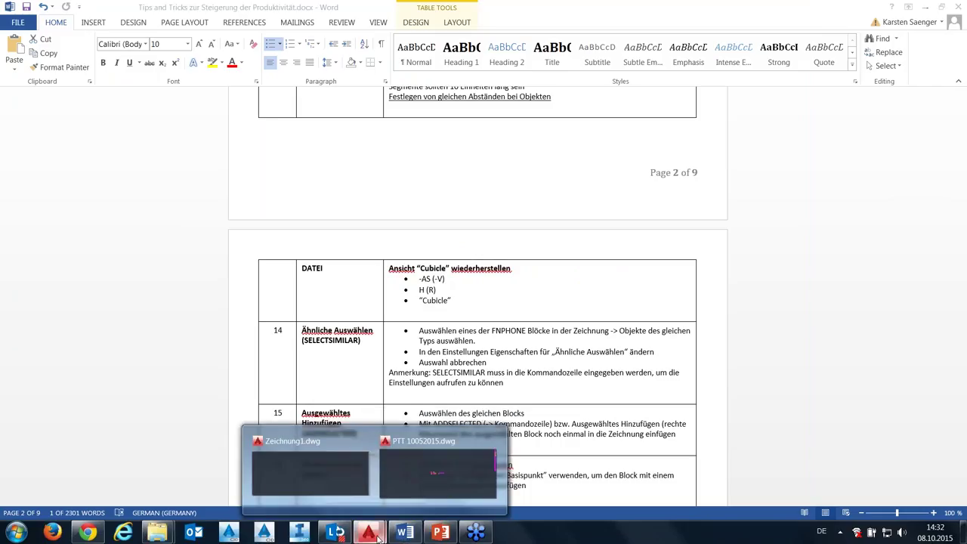
pyautogui.click(372, 474)
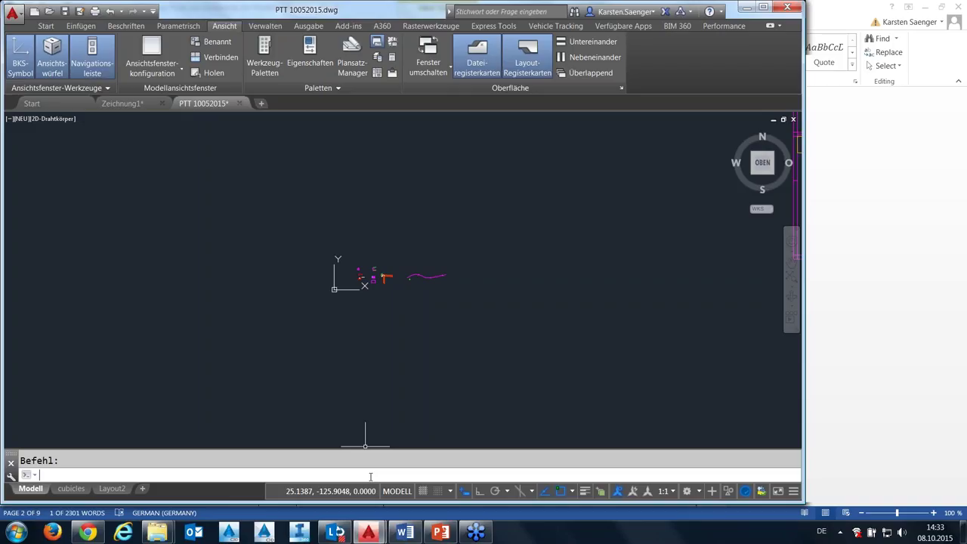
# - Restore the NEU view with the -AS command's H option, then zoom in slightly
pyautogui.press('Up')
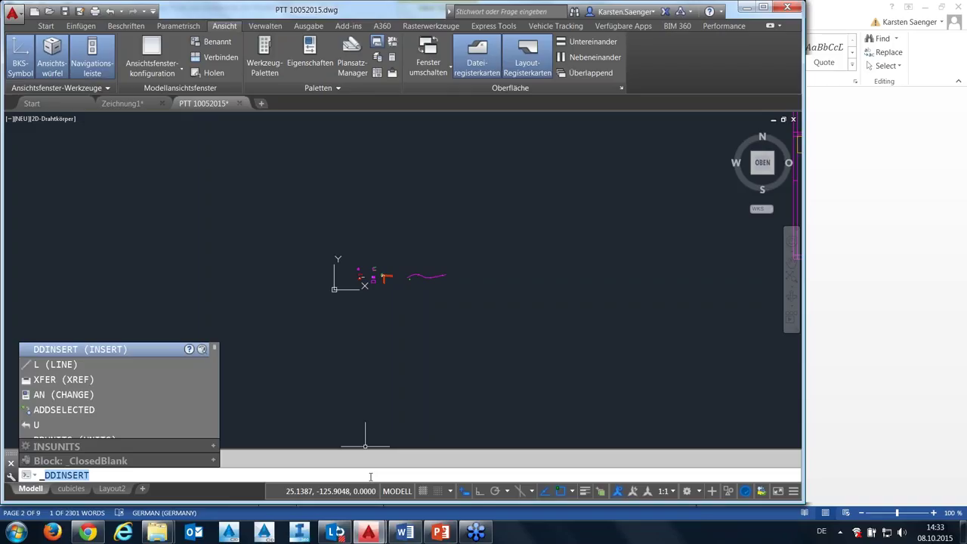
pyautogui.write('_vie')
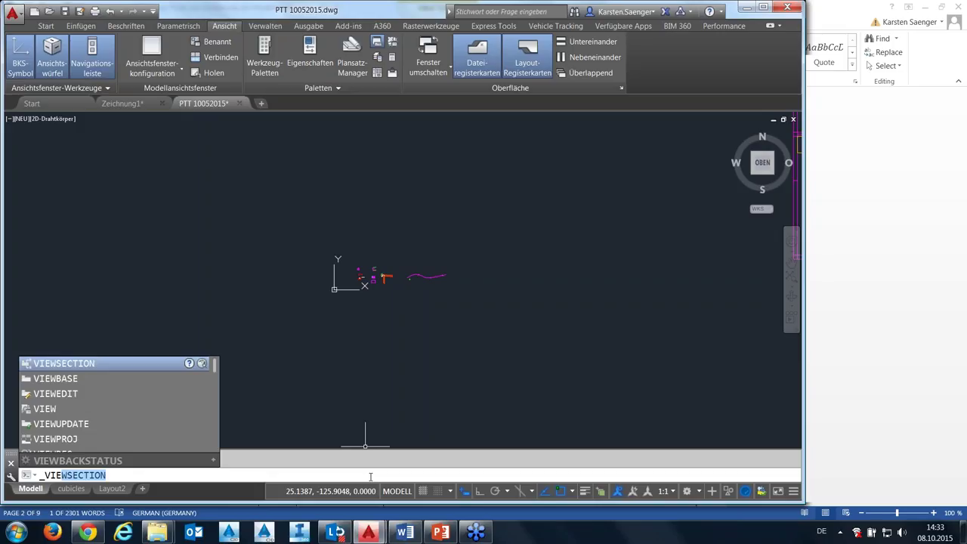
pyautogui.press('BackSpace')
pyautogui.press('BackSpace')
pyautogui.press('BackSpace')
pyautogui.press('BackSpace')
pyautogui.press('BackSpace')
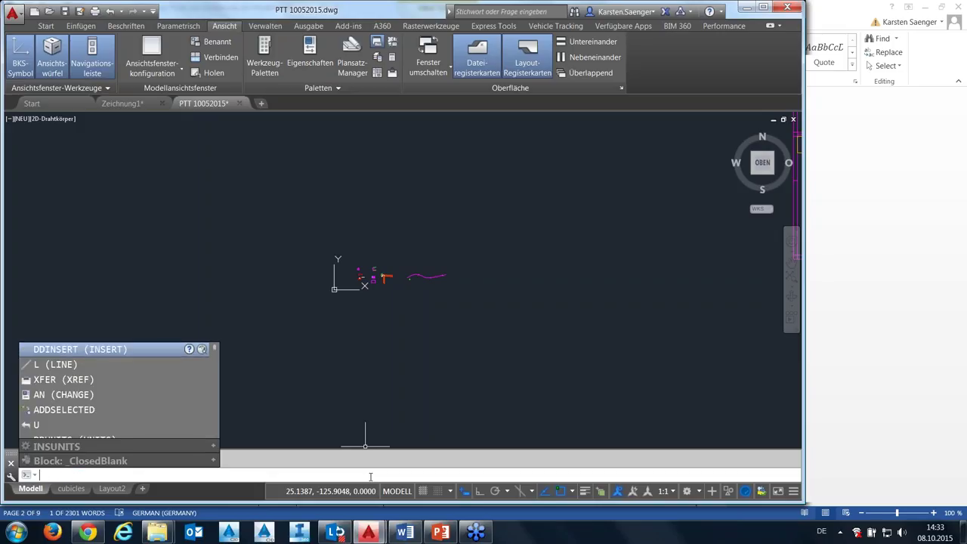
pyautogui.write('ds')
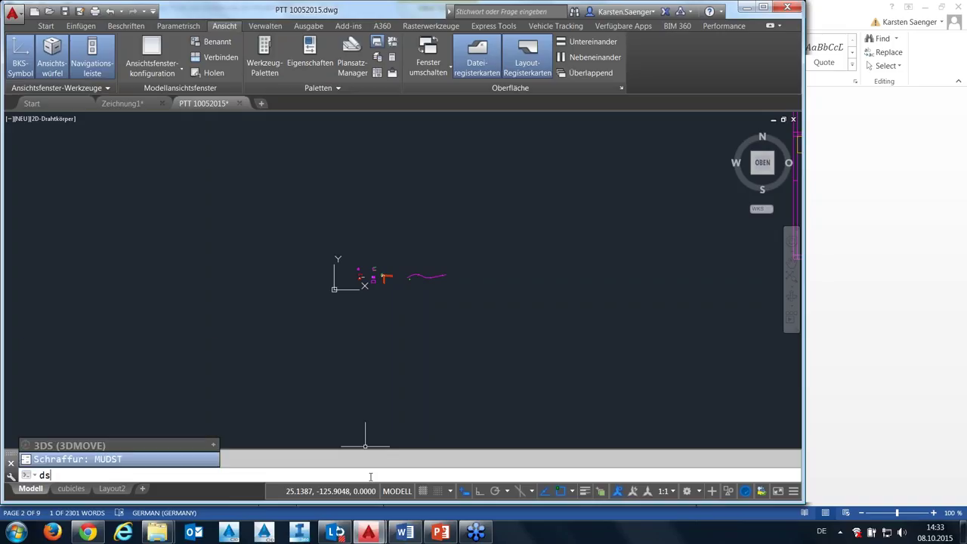
pyautogui.press('BackSpace')
pyautogui.press('BackSpace')
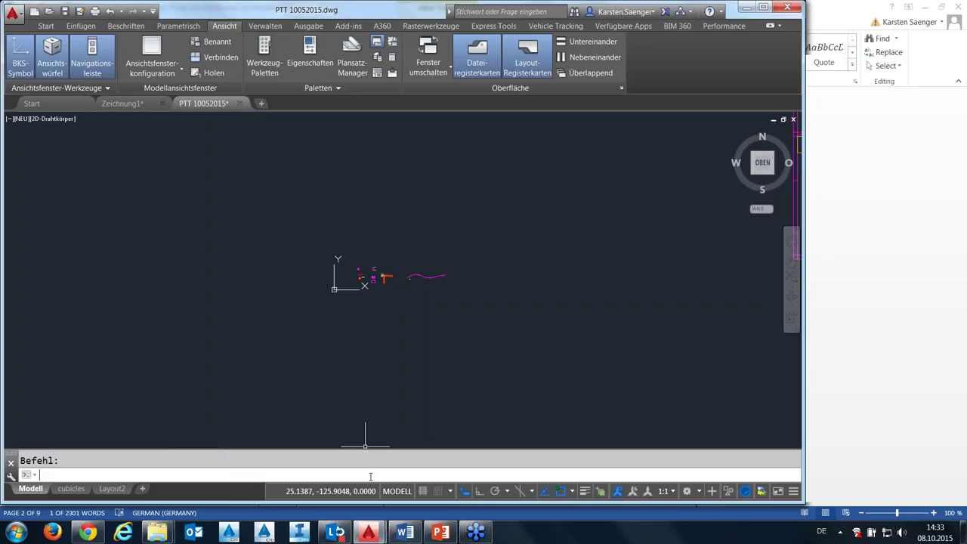
pyautogui.write('-a')
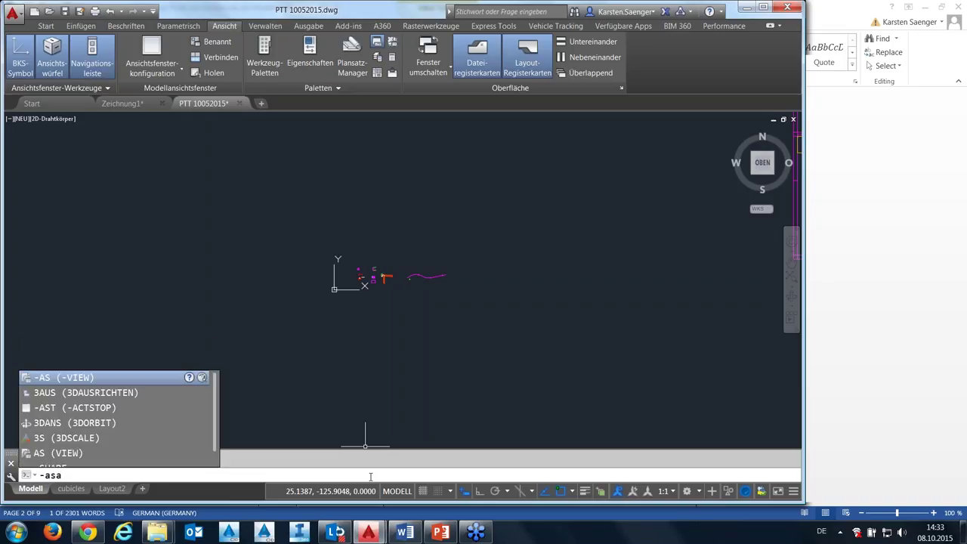
pyautogui.write('s')
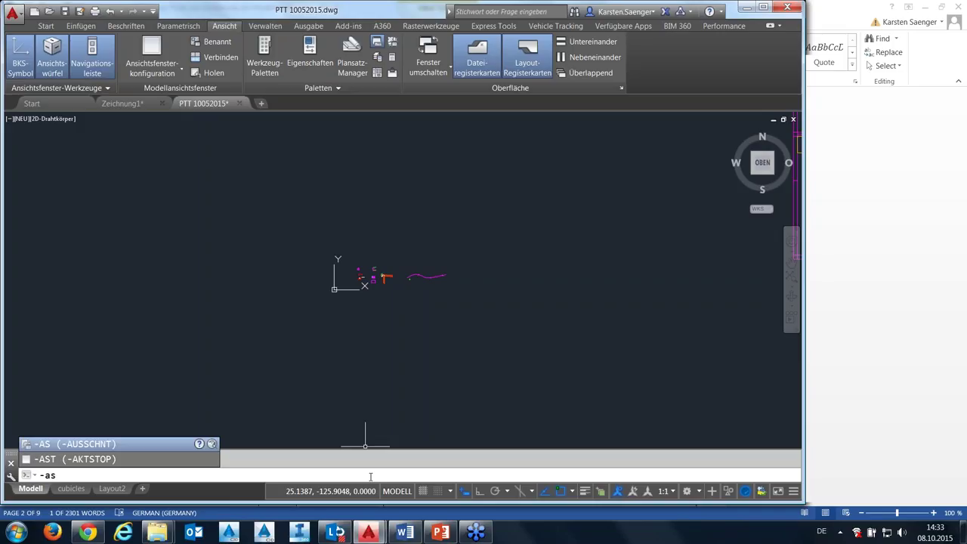
pyautogui.press('Return')
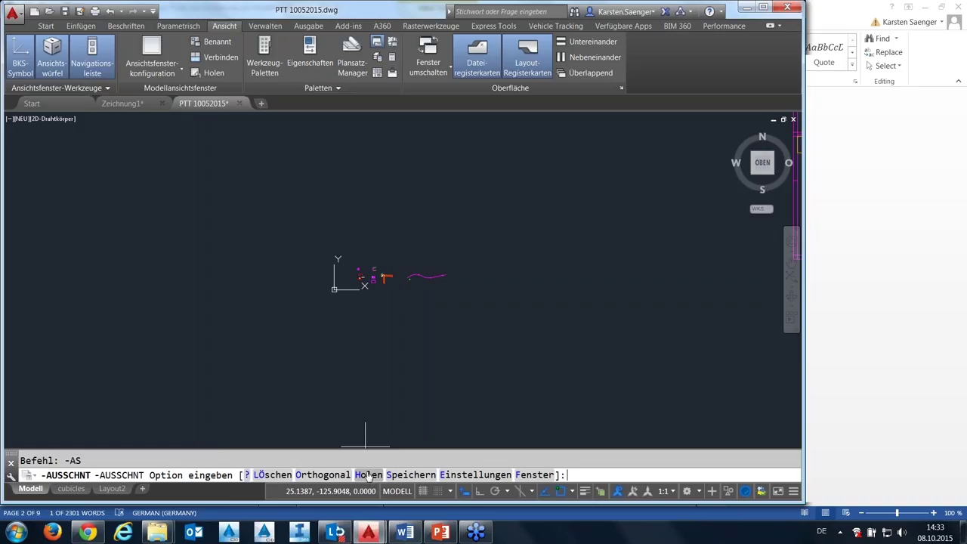
pyautogui.write('h')
pyautogui.press('Return')
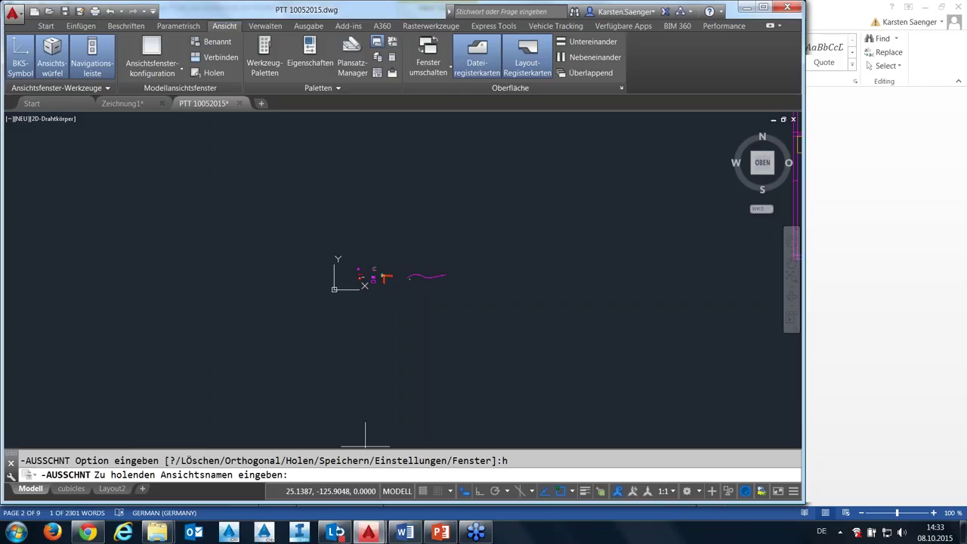
pyautogui.write('N')
pyautogui.write('EU')
pyautogui.press('Return')
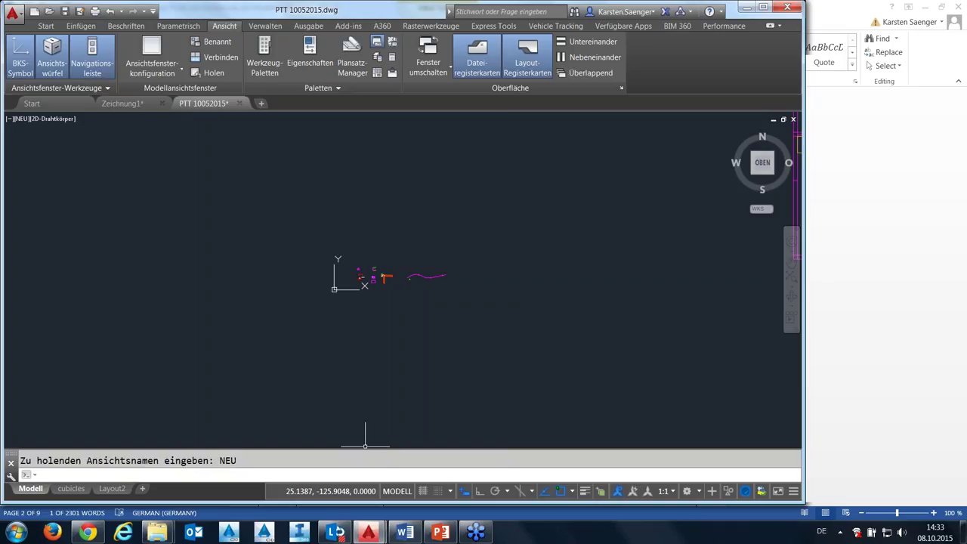
pyautogui.scroll(8, 382, 295)
# - Zoom in on the symbols, then check the saved views list with -AUSSCHNT and close it
pyautogui.moveTo(378, 190); pyautogui.dragTo(389, 300, button='middle')
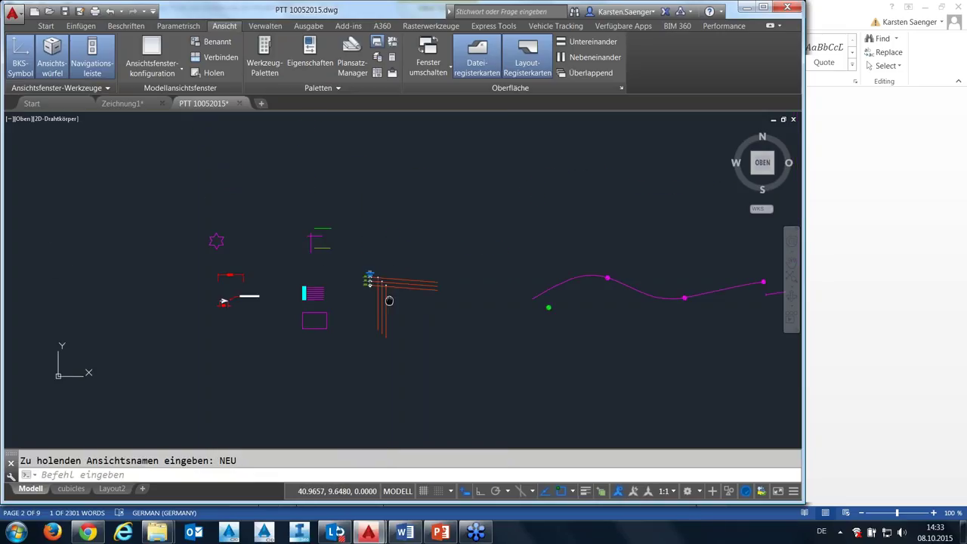
pyautogui.scroll(3, 389, 301)
pyautogui.write('-AUSSCHNT')
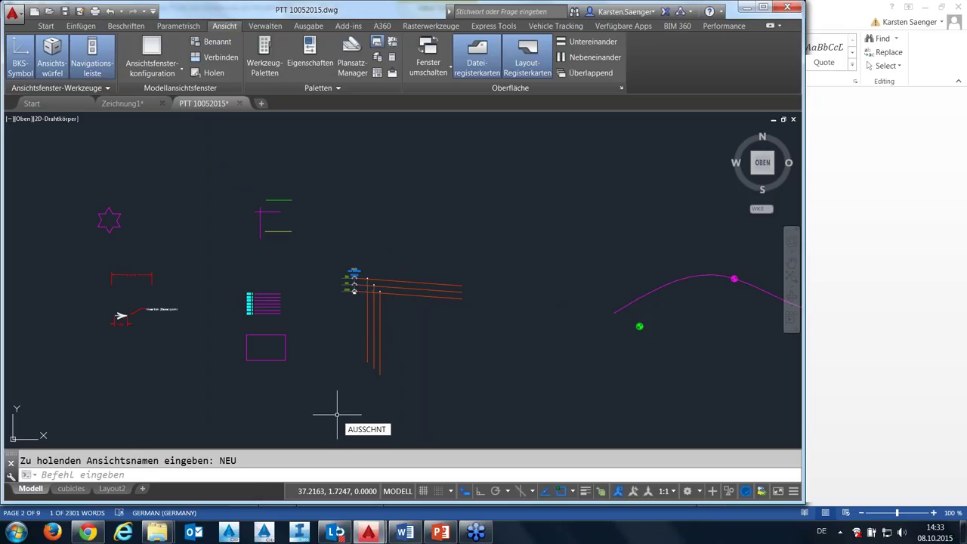
pyautogui.press('Return')
pyautogui.press('Escape')
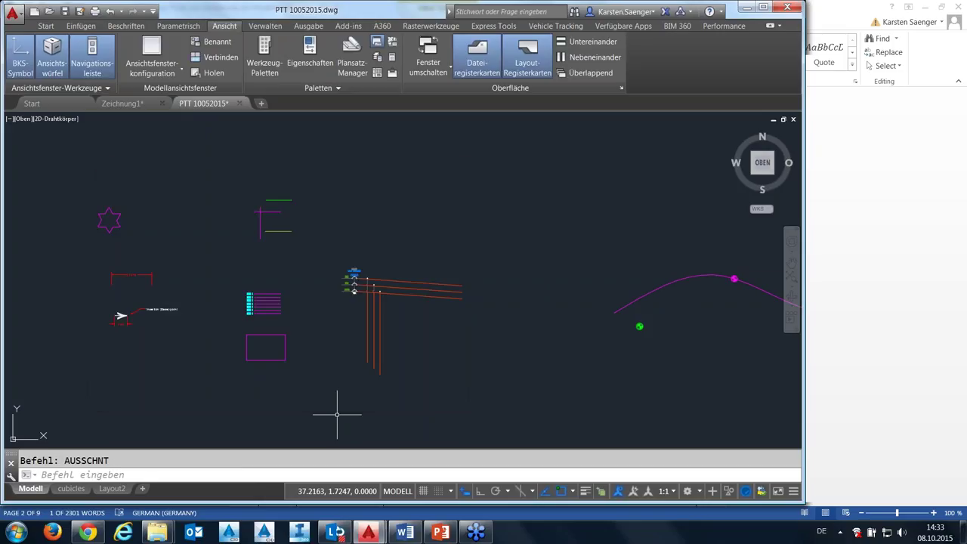
# - Restore the NEU view again with -AS, option H
pyautogui.write('-as')
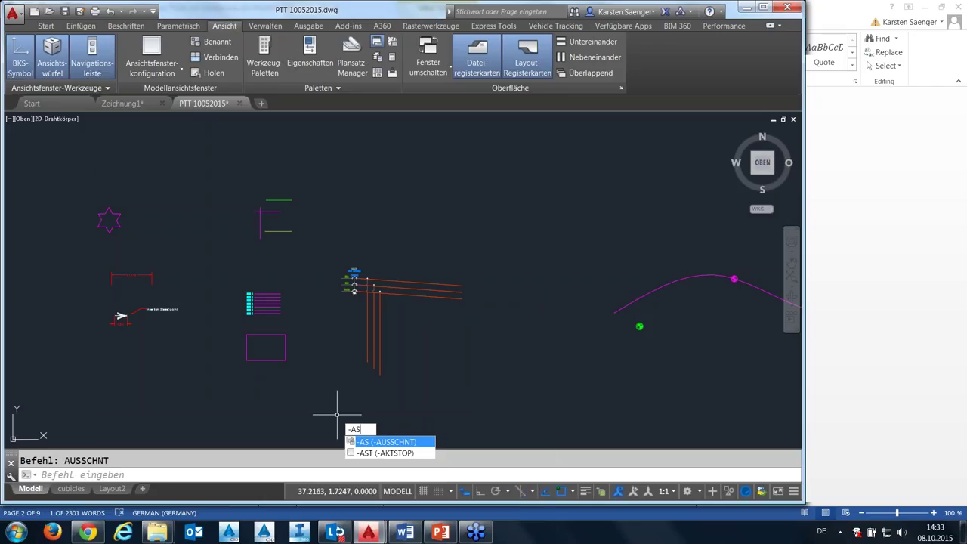
pyautogui.press('Return')
pyautogui.write('h')
pyautogui.press('Return')
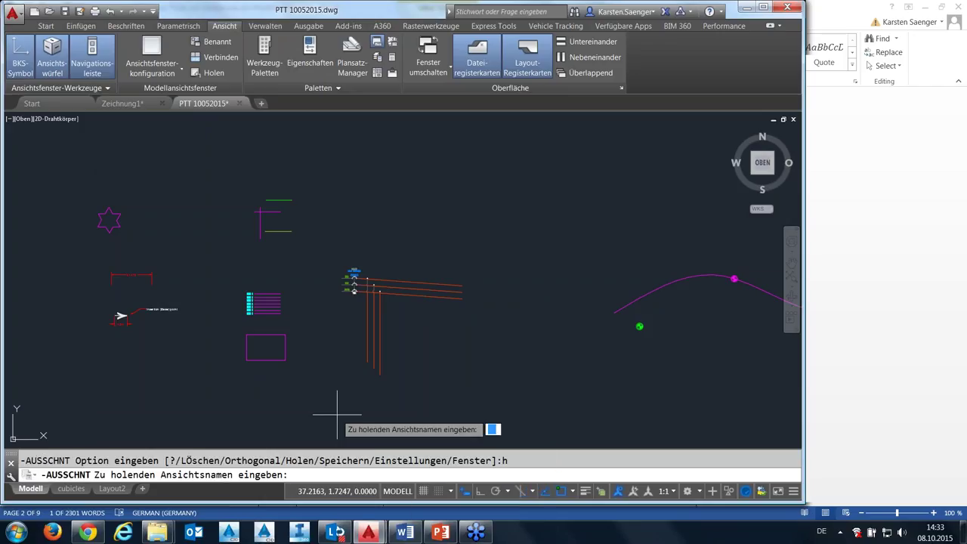
pyautogui.write('NEu')
pyautogui.press('Return')
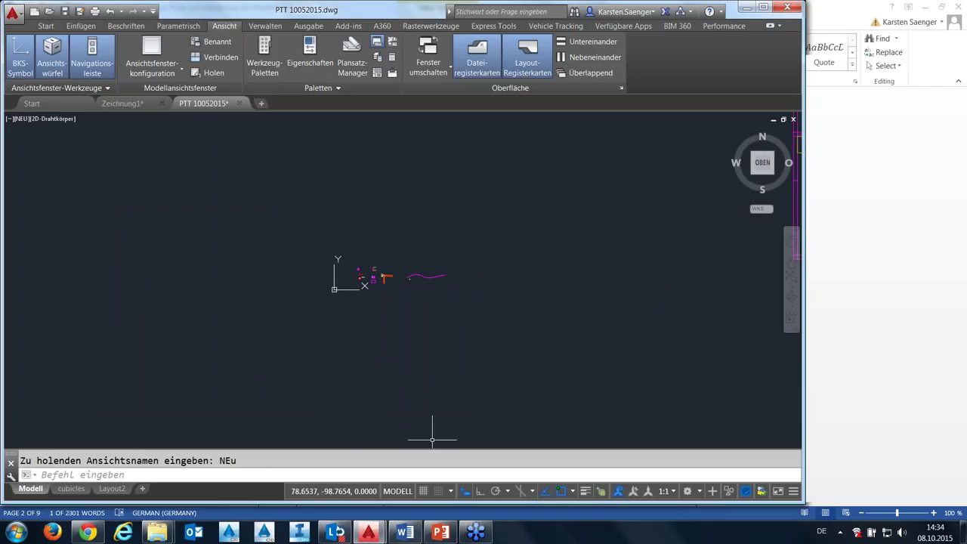
# - Review the Word tips table's SELECTSIMILAR notes, then return to AutoCAD and begin typing -AS
pyautogui.click(405, 533)
pyautogui.click(335, 366)
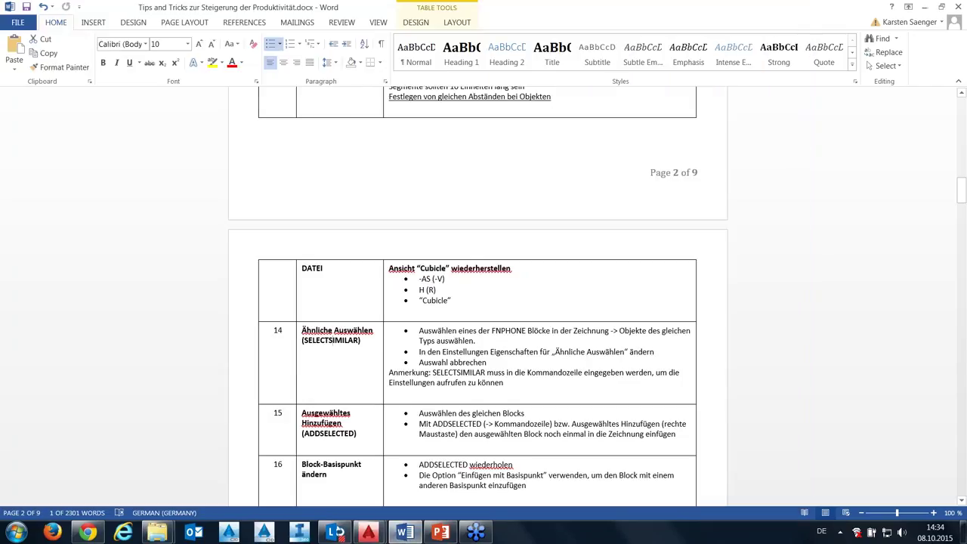
pyautogui.scroll(-1, 337, 365)
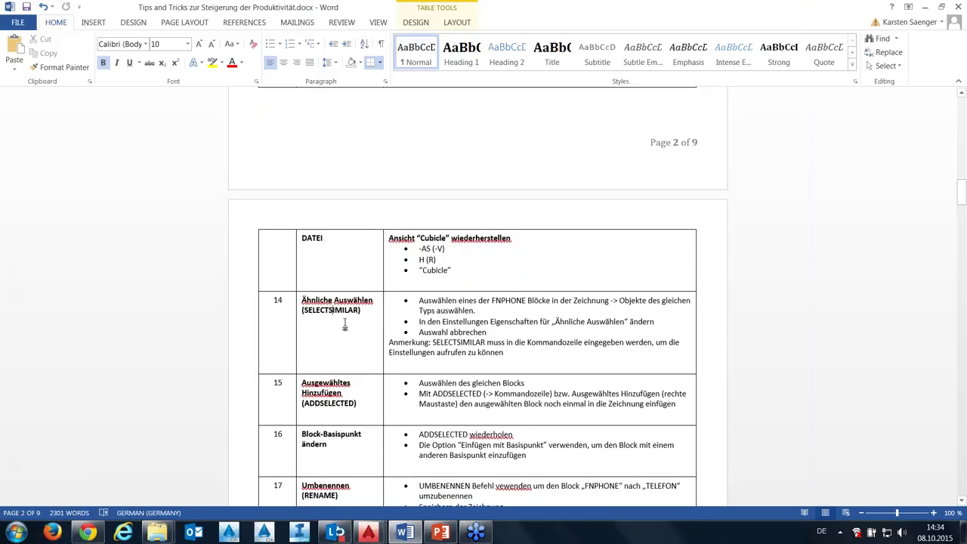
pyautogui.click(357, 309)
pyautogui.hotkey('alt', 'Tab')
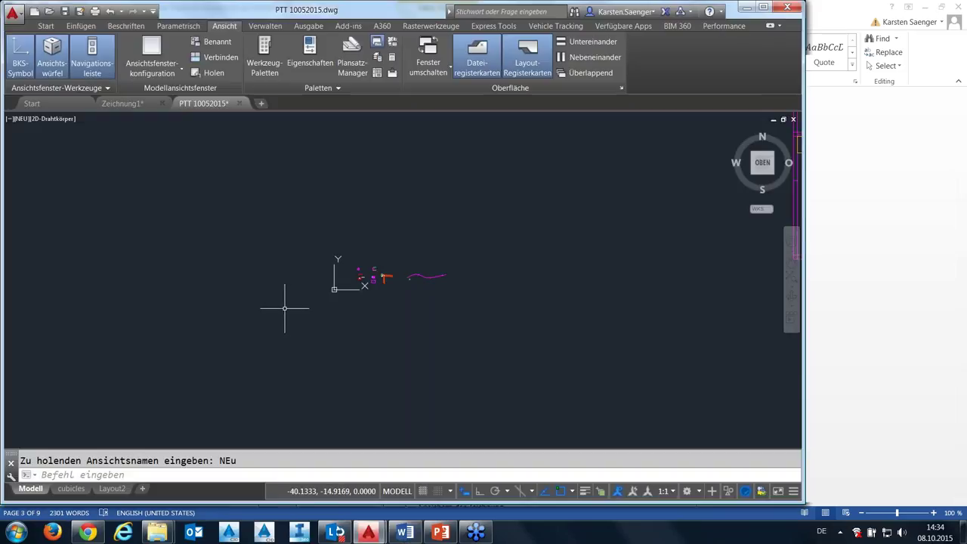
pyautogui.write('a')
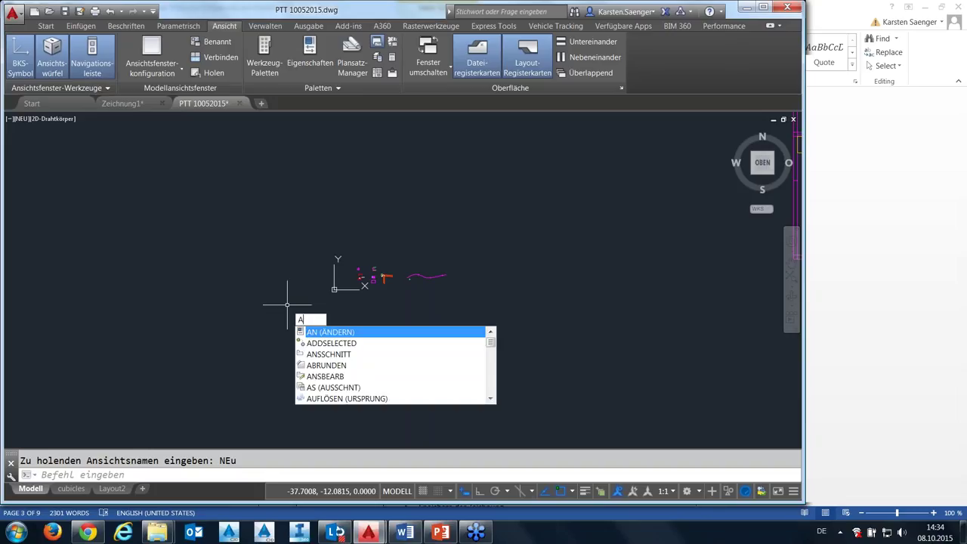
pyautogui.write('-as')
# - Restore the saved 'cubicle' view via option H, showing cubicles 6120–6127
pyautogui.press('Return')
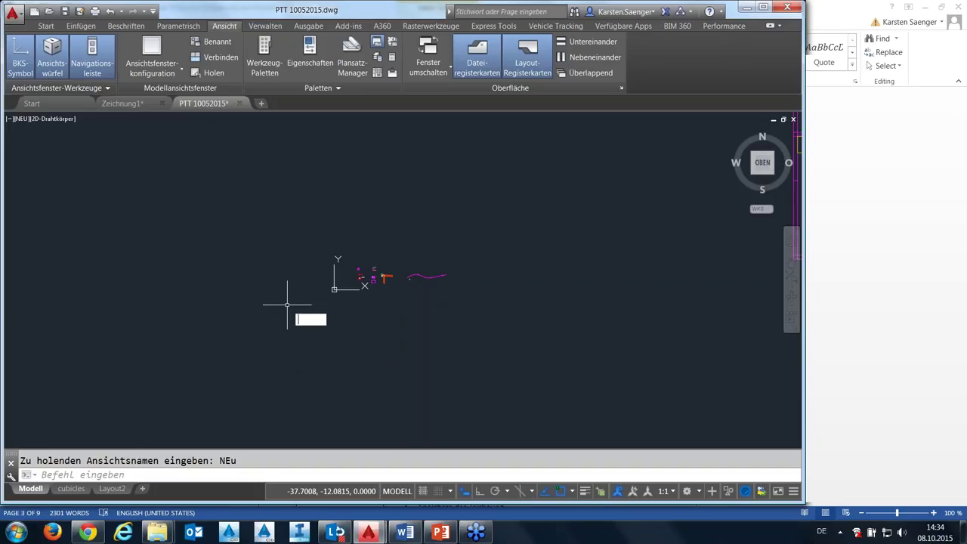
pyautogui.write('h')
pyautogui.press('Return')
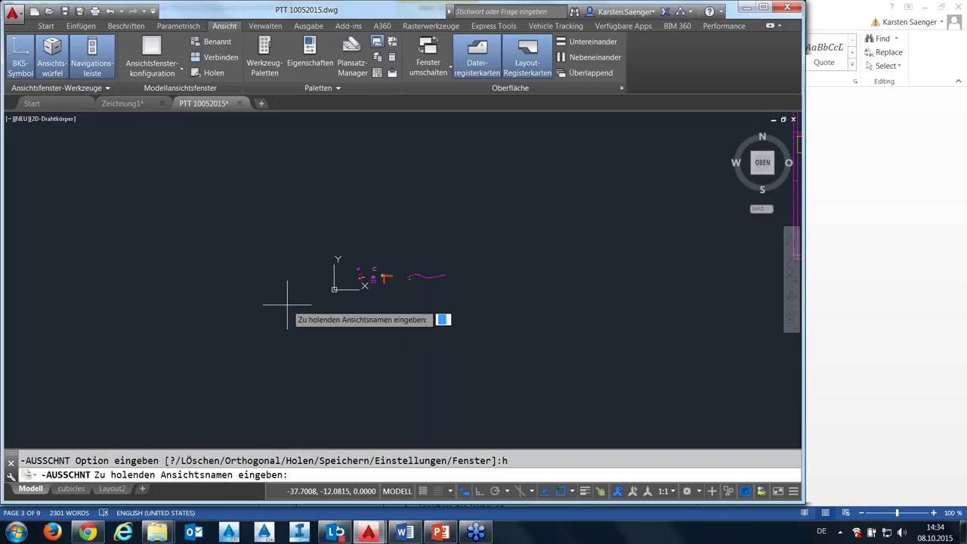
pyautogui.write('cubi')
pyautogui.write('cle')
pyautogui.press('Return')
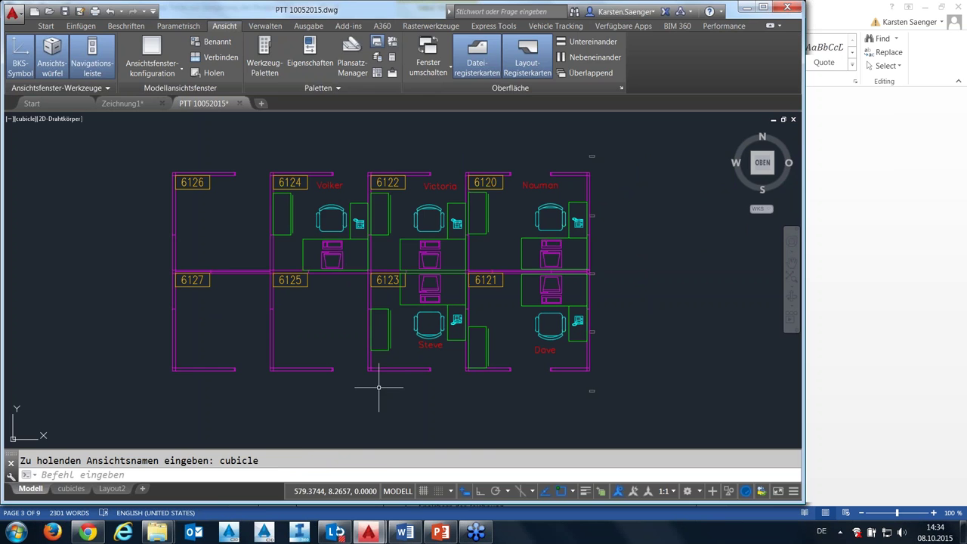
pyautogui.hotkey('alt', 'Tab')
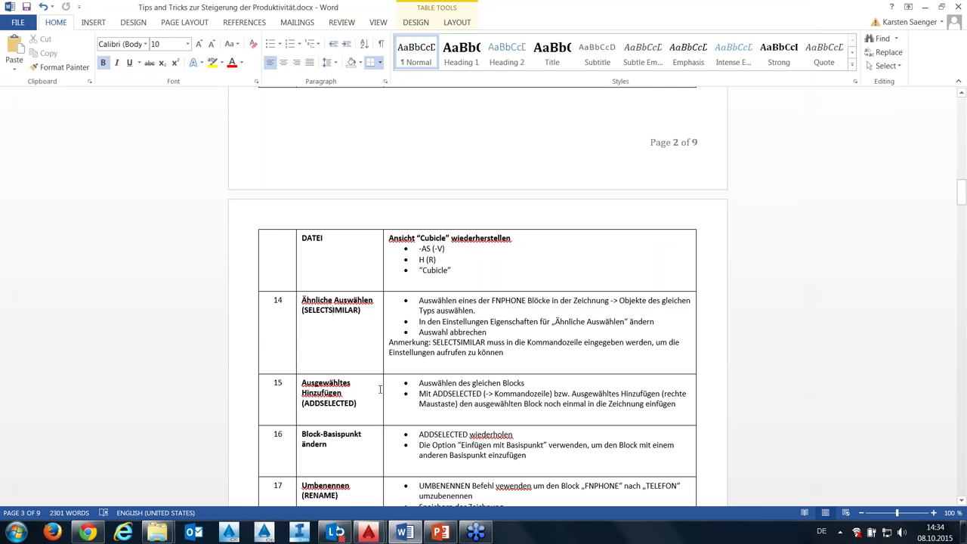
pyautogui.hotkey('alt', 'Tab')
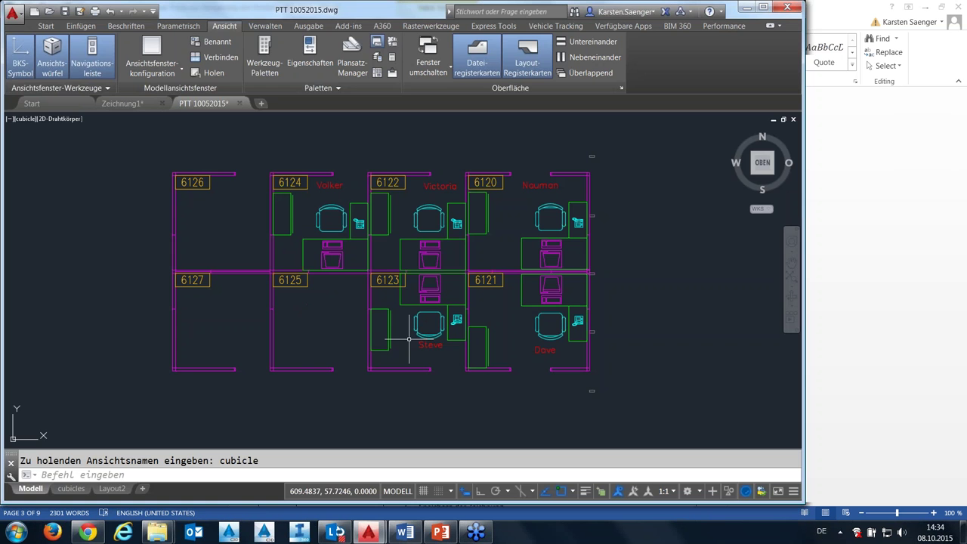
# - Select all chairs similar to the one in cubicle 6121 via Ähnliche auswählen, then clear the selection
pyautogui.click(535, 329)
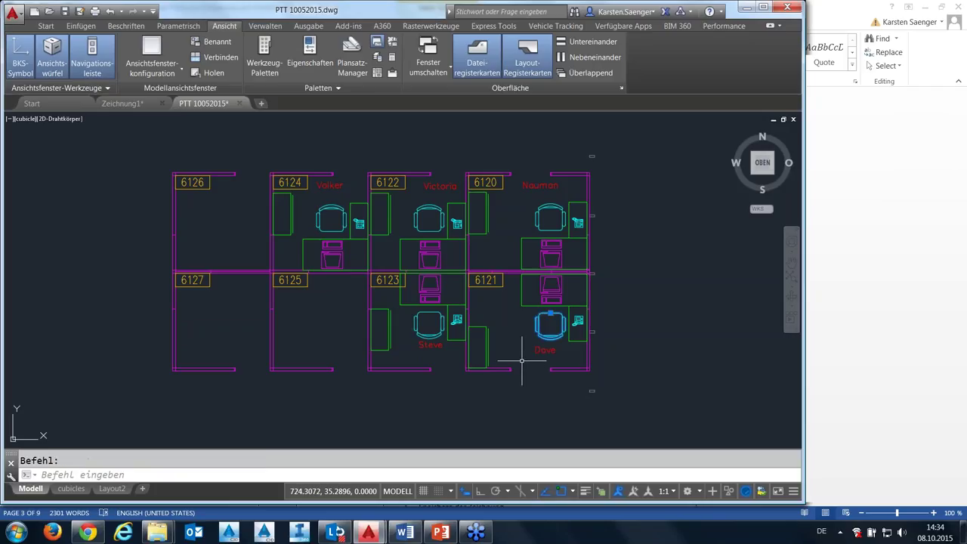
pyautogui.rightClick(524, 362)
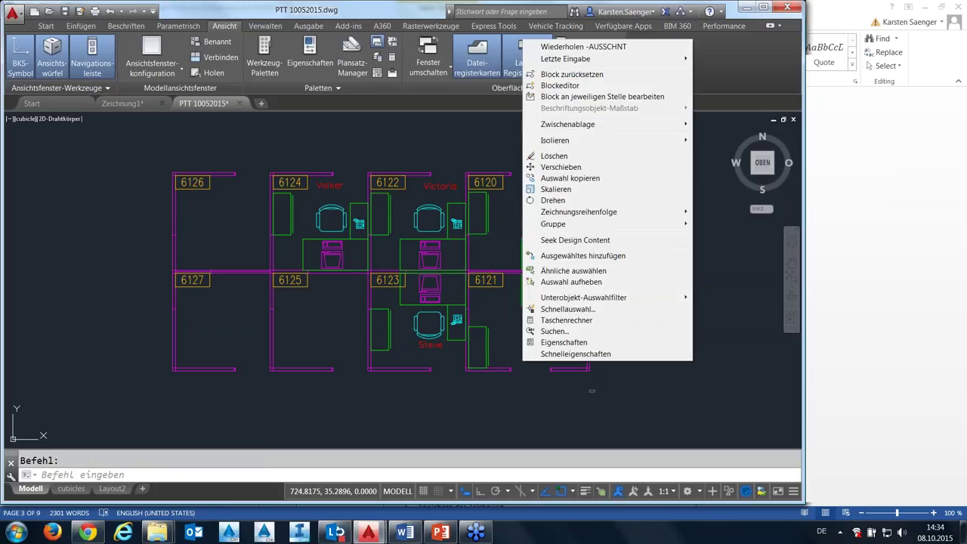
pyautogui.click(553, 272)
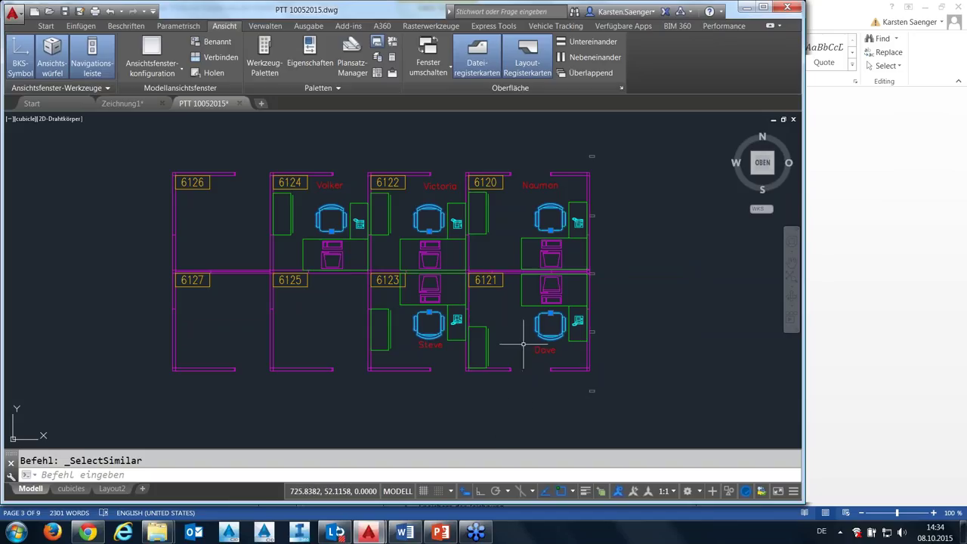
pyautogui.press('Escape')
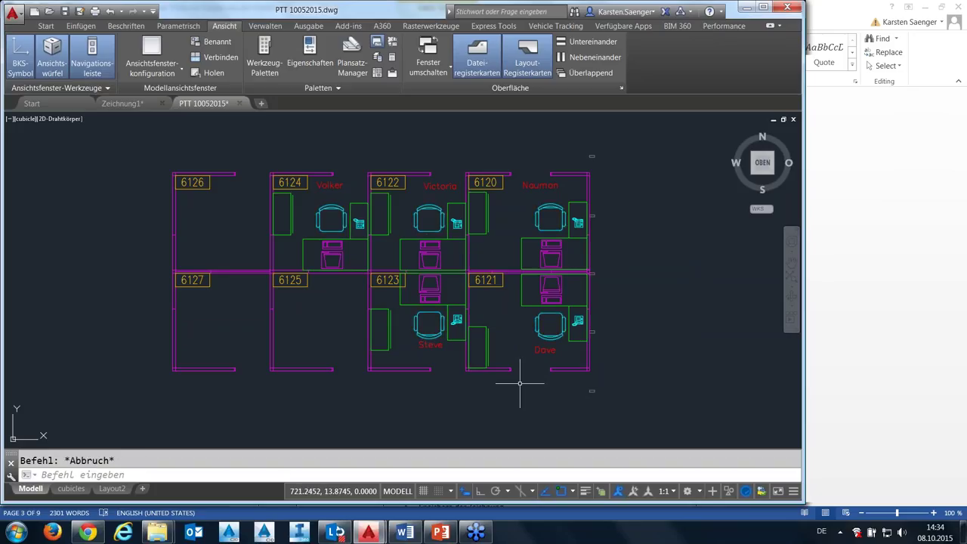
# - Start the SELECTSIMILAR command from the command line
pyautogui.click(497, 469)
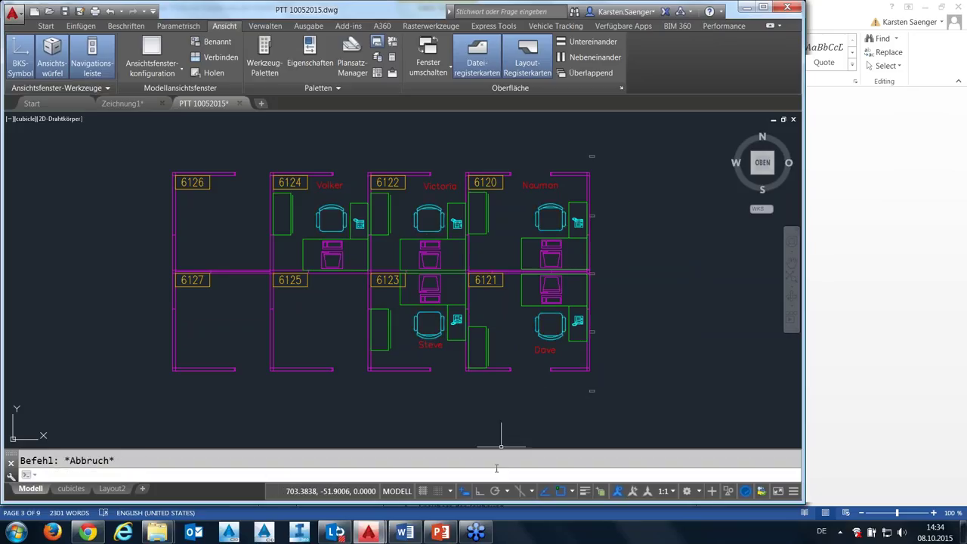
pyautogui.write('_')
pyautogui.write('DDINSERT')
pyautogui.write('S')
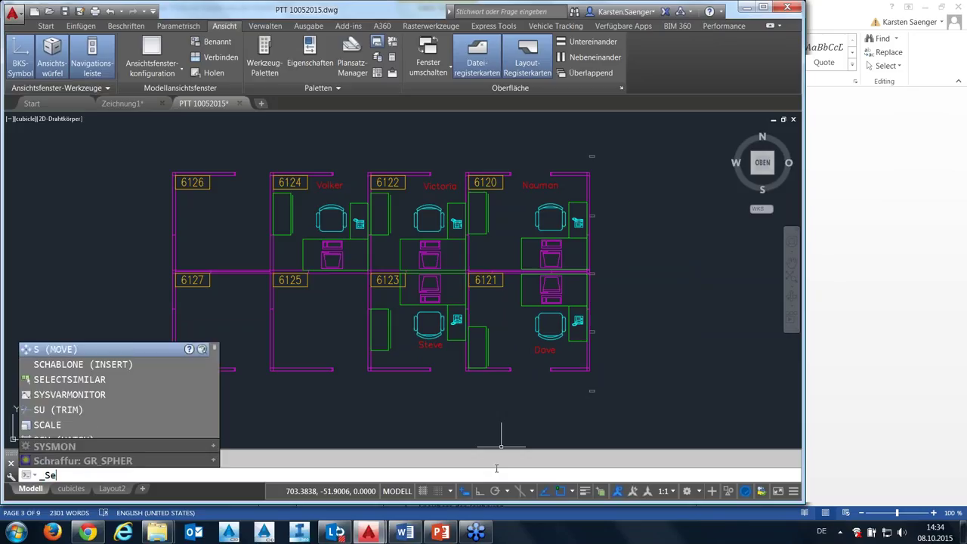
pyautogui.write('ELECet')
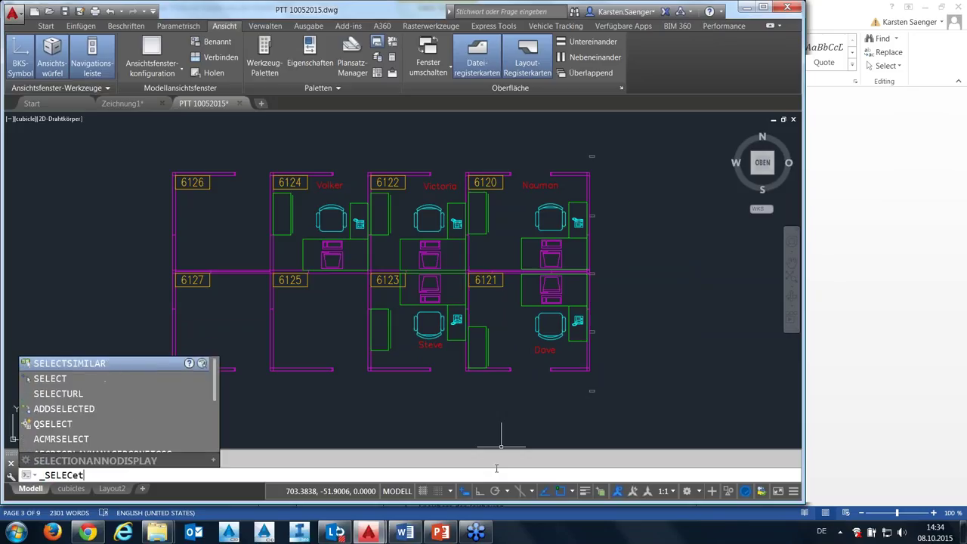
pyautogui.write('T')
pyautogui.press('Down')
pyautogui.press('Return')
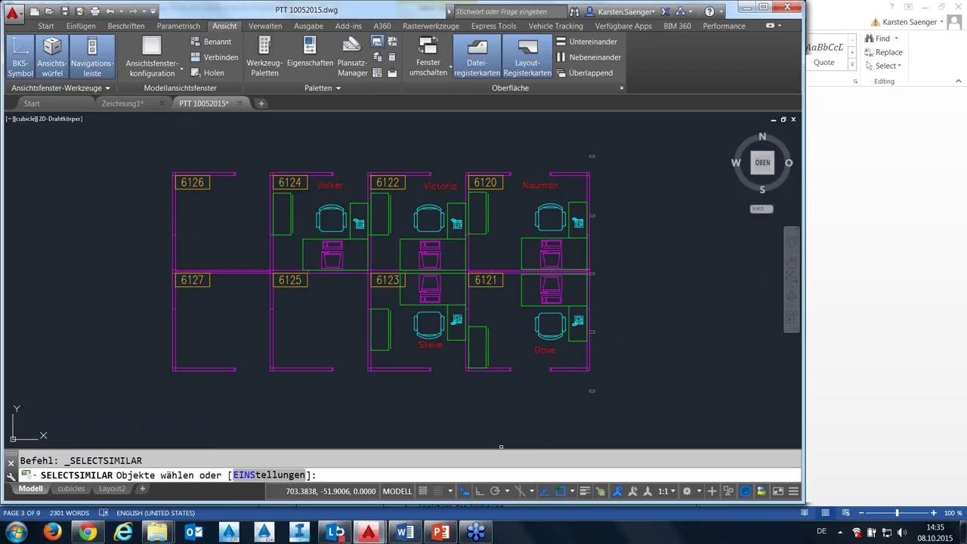
# - Set SELECTSIMILAR to match on Farbe and name instead of Layer
pyautogui.click(249, 476)
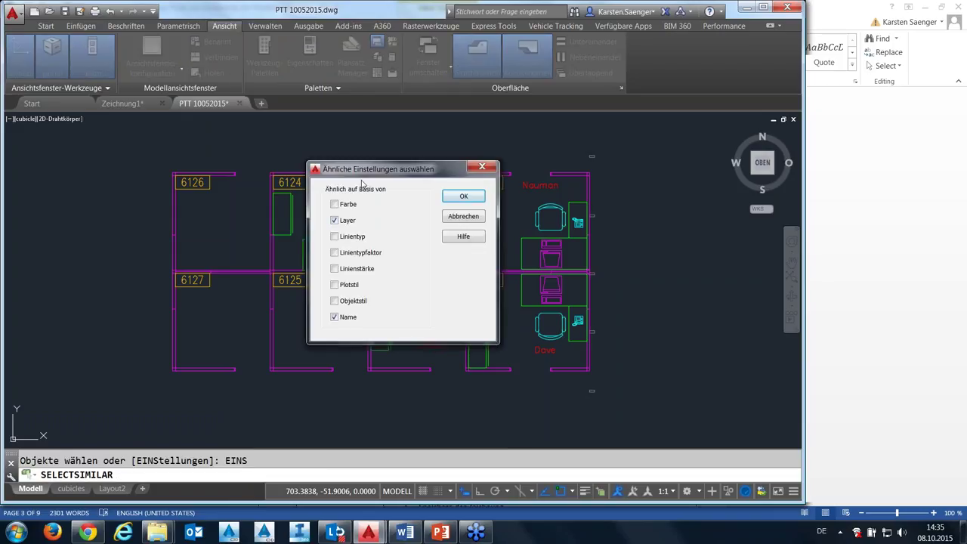
pyautogui.moveTo(363, 172); pyautogui.dragTo(314, 152)
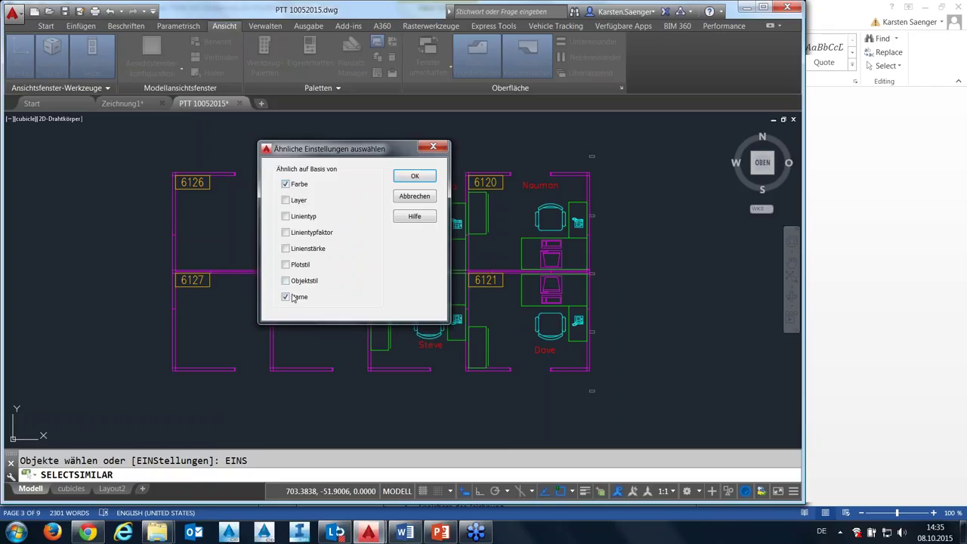
pyautogui.click(415, 178)
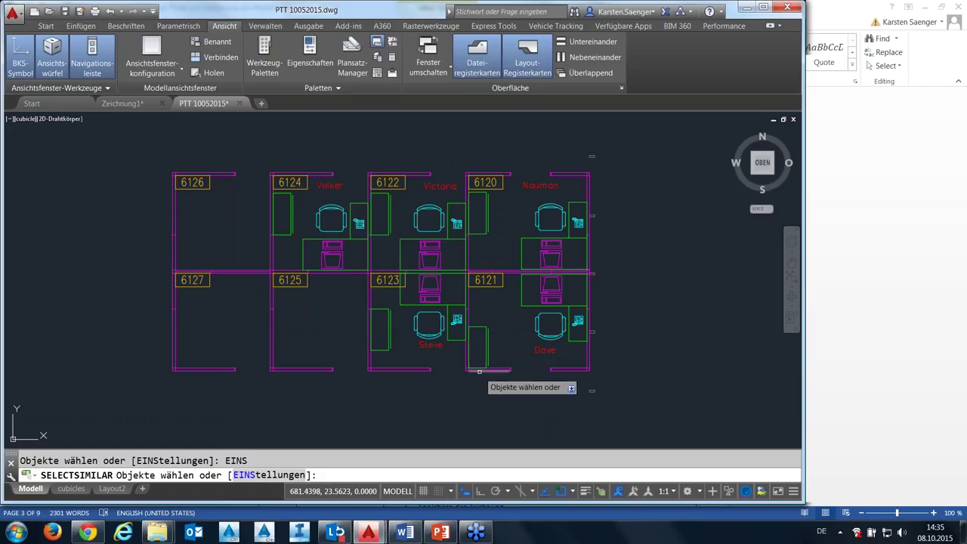
# - Select everything matching the green cabinet, clear the selection, and switch to Word
pyautogui.click(482, 328)
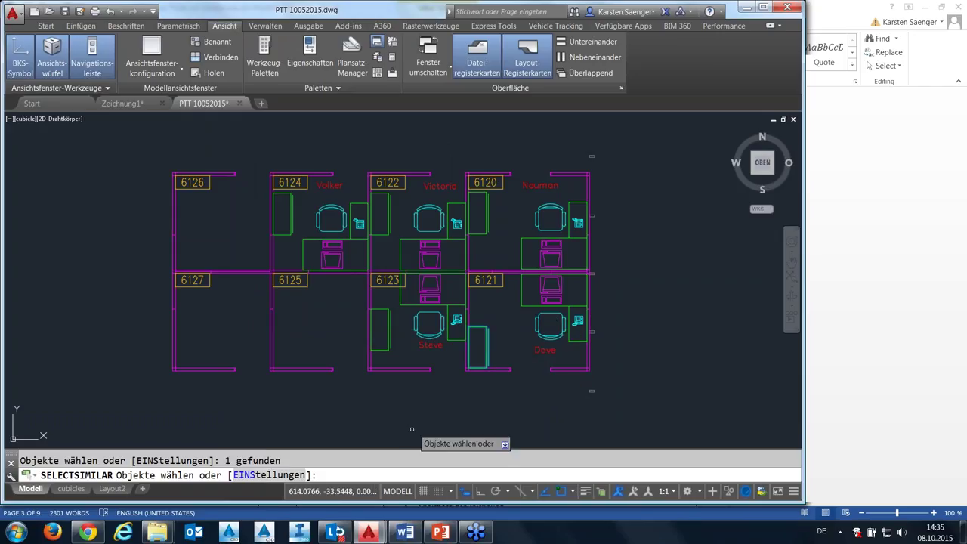
pyautogui.press('Return')
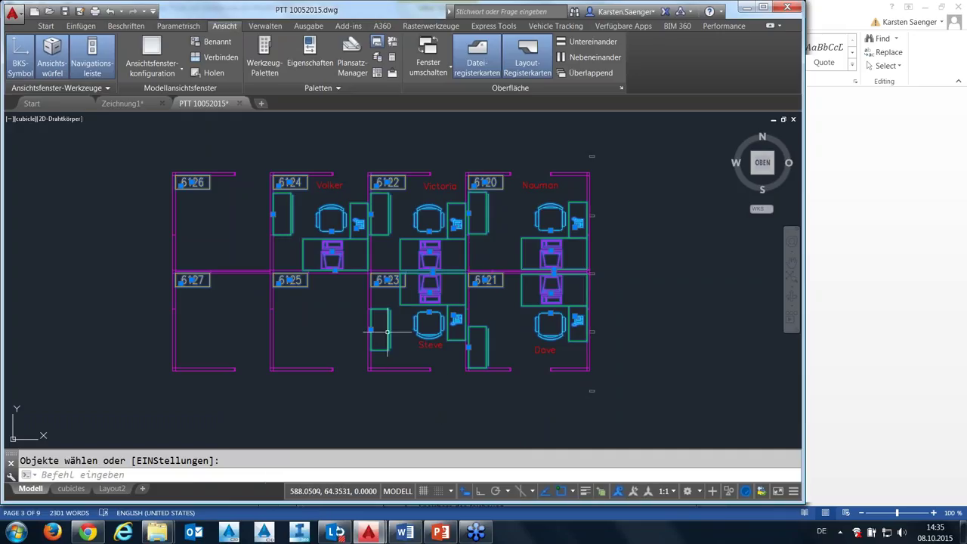
pyautogui.press('Escape')
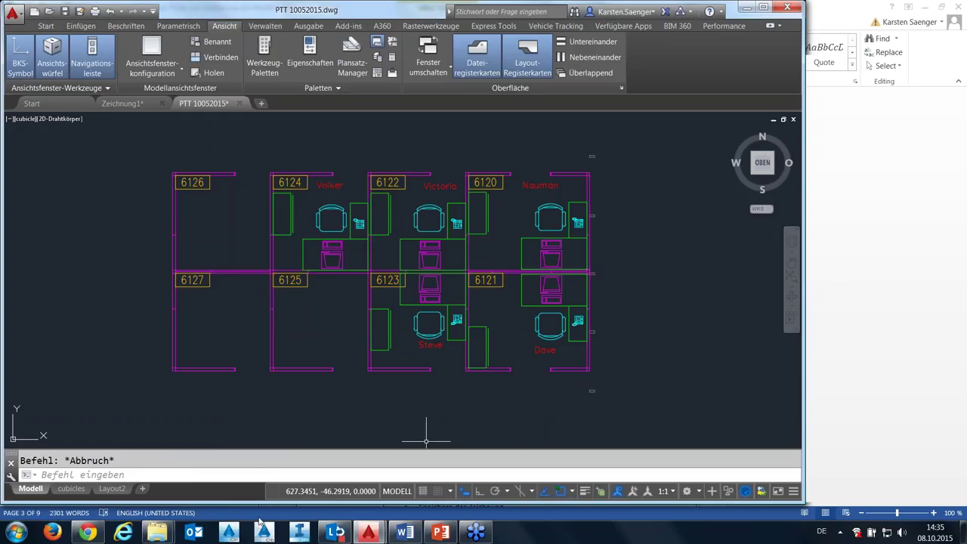
pyautogui.click(400, 537)
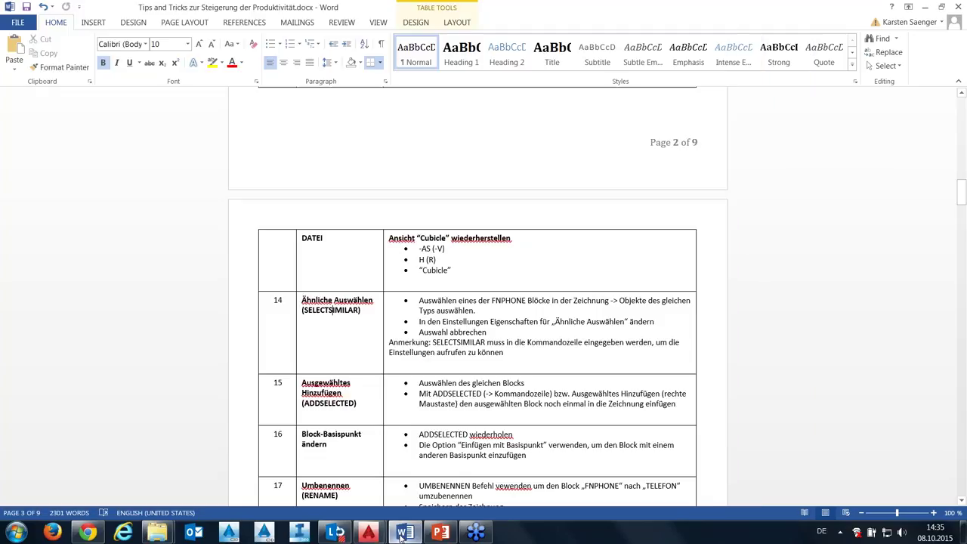
# - Scroll the Word tips table, then return to the AutoCAD cubicle floor-plan drawing
pyautogui.scroll(-2, 361, 412)
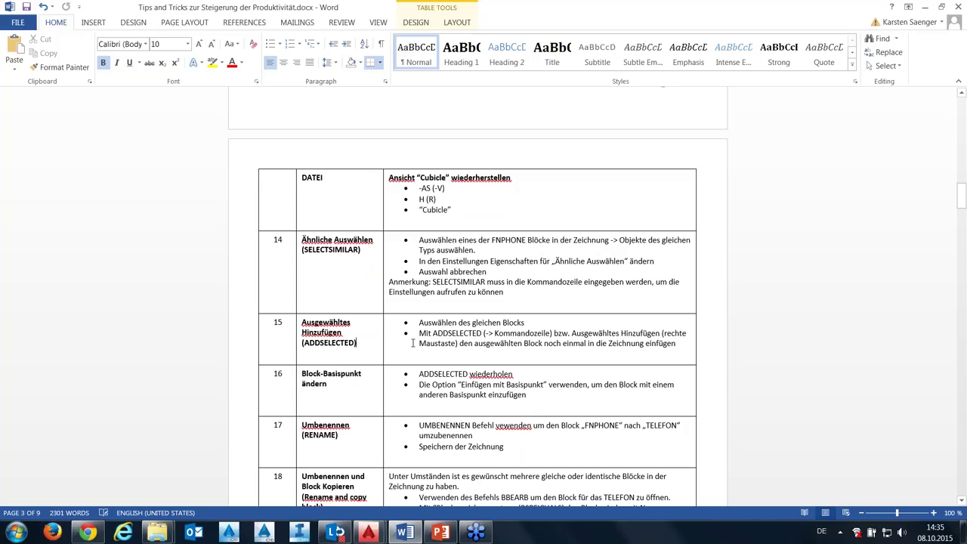
pyautogui.hotkey('alt', 'Tab')
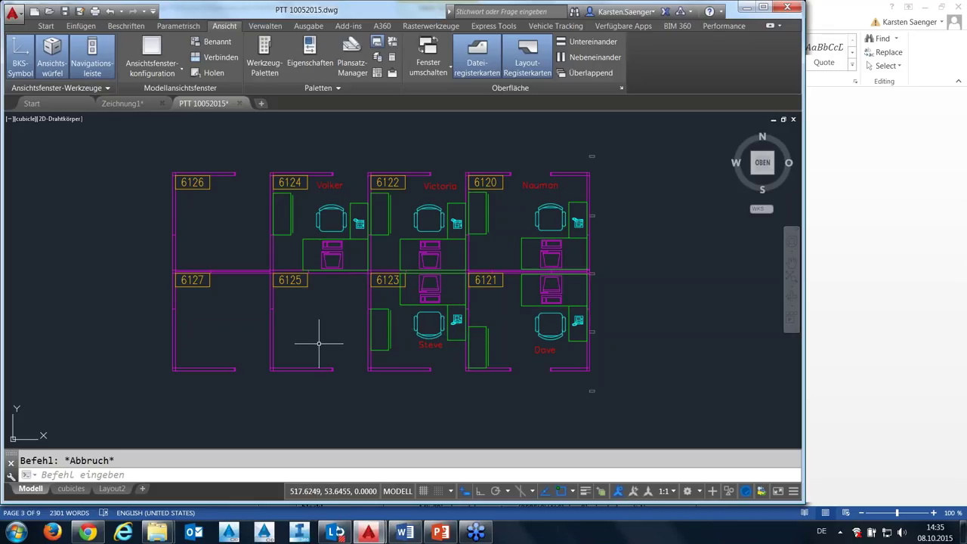
# - Choose the CHAIR7 block from the Einfügen tab's block gallery
pyautogui.click(46, 26)
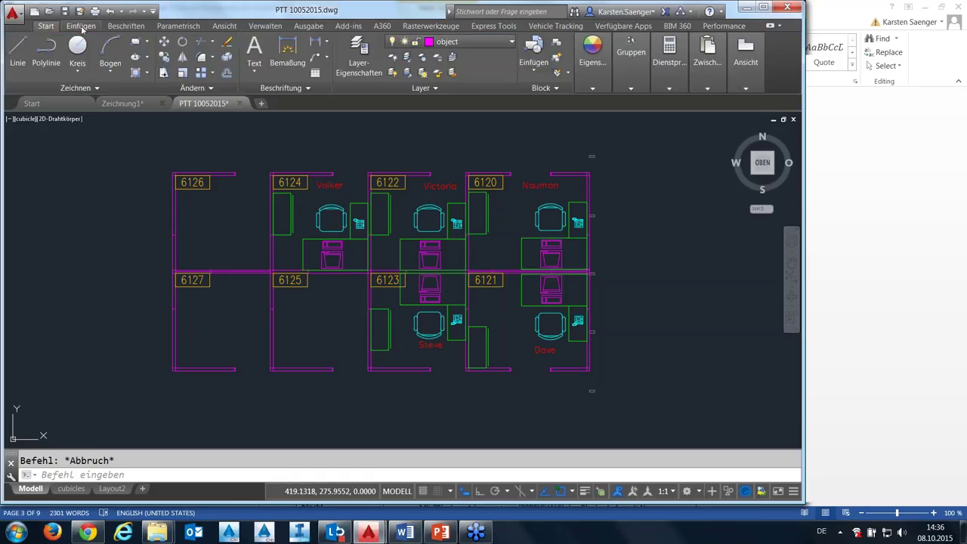
pyautogui.click(81, 25)
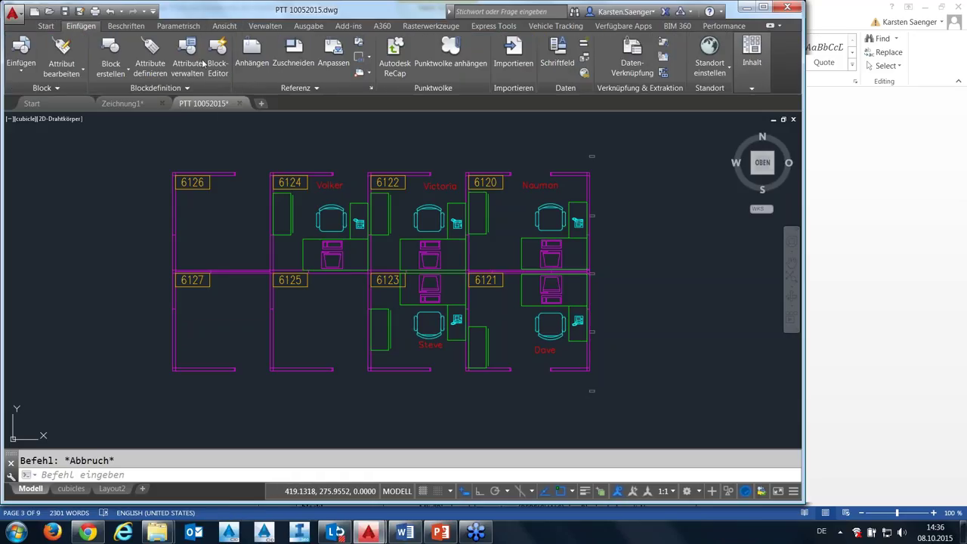
pyautogui.click(25, 72)
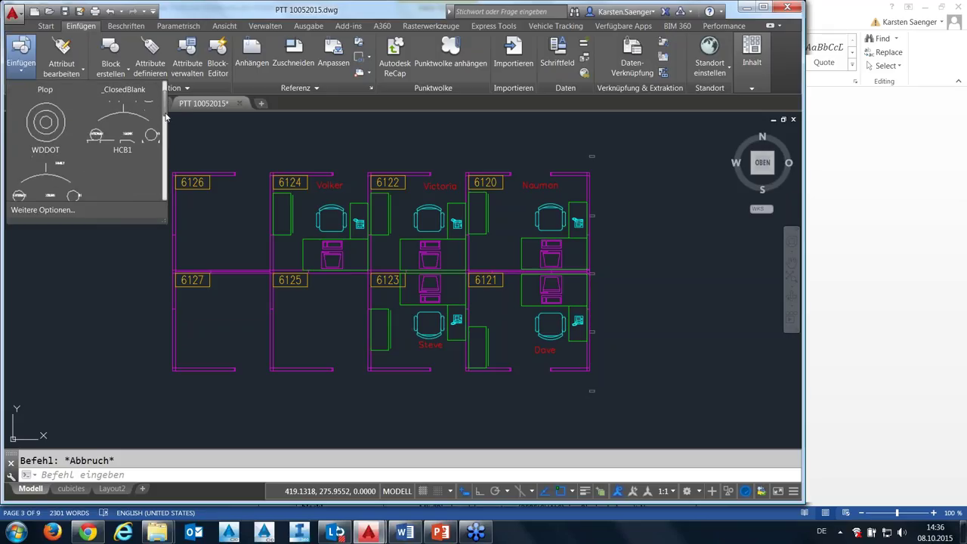
pyautogui.scroll(-2, 155, 136)
pyautogui.scroll(-2, 147, 151)
pyautogui.scroll(-2, 144, 162)
pyautogui.scroll(-1, 144, 166)
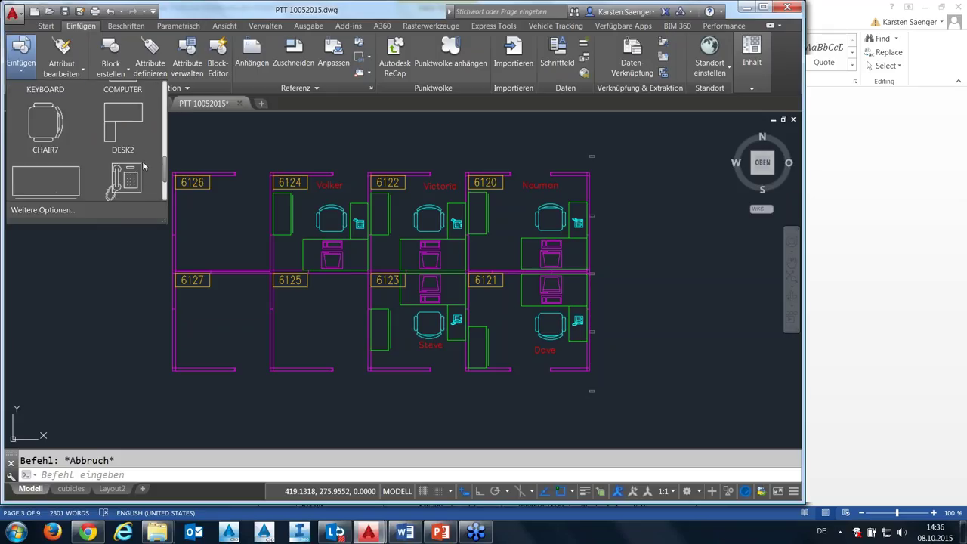
pyautogui.click(45, 114)
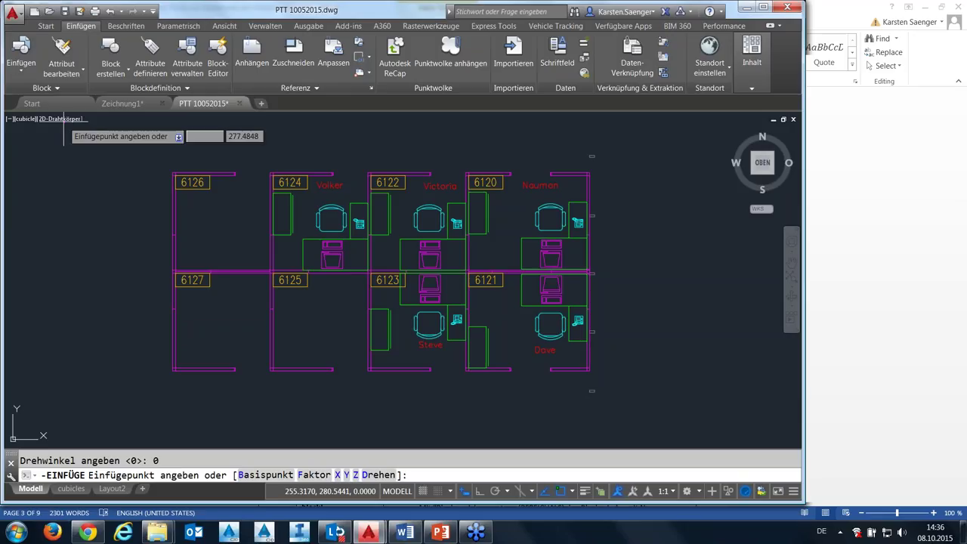
# - Place CHAIR7 in empty room 6125 and zoom in to inspect the tiny chair
pyautogui.click(299, 330)
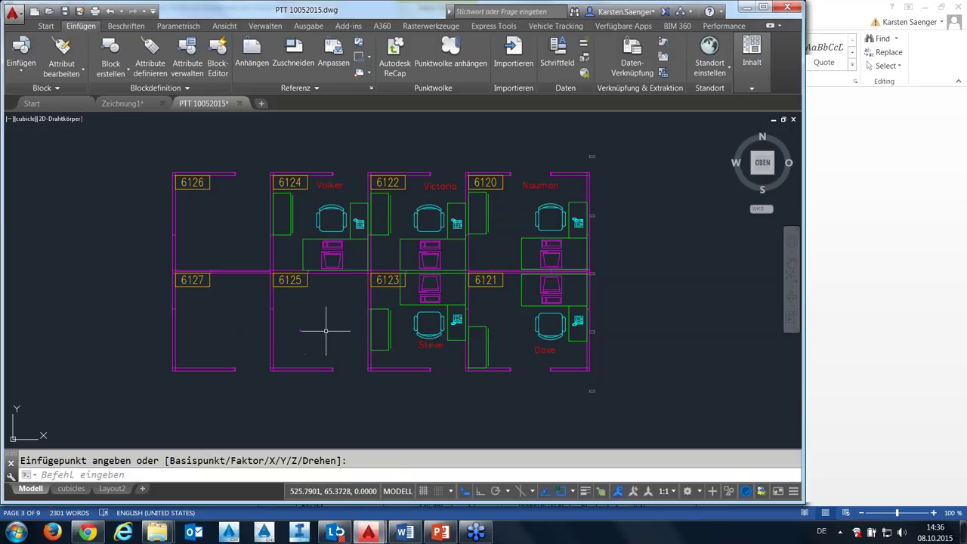
pyautogui.scroll(2, 297, 330)
pyautogui.scroll(-2, 300, 331)
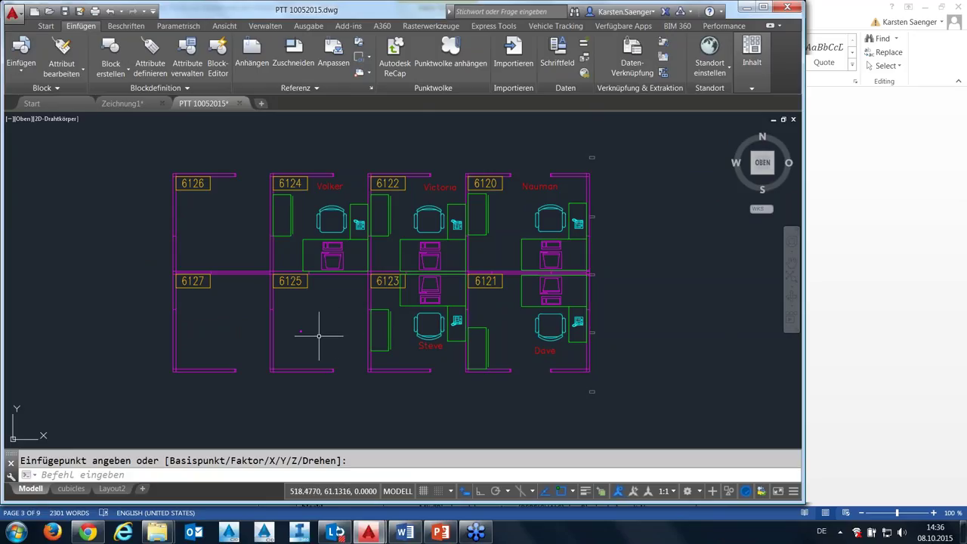
pyautogui.moveTo(313, 330); pyautogui.dragTo(287, 345, button='middle')
pyautogui.scroll(3, 284, 348)
pyautogui.scroll(2, 239, 327)
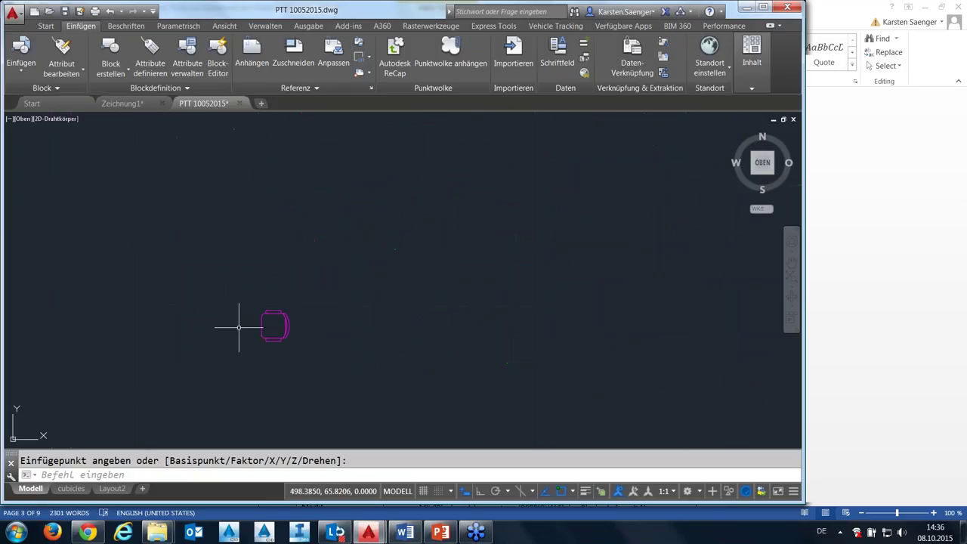
pyautogui.scroll(-2, 316, 328)
pyautogui.scroll(-3, 321, 328)
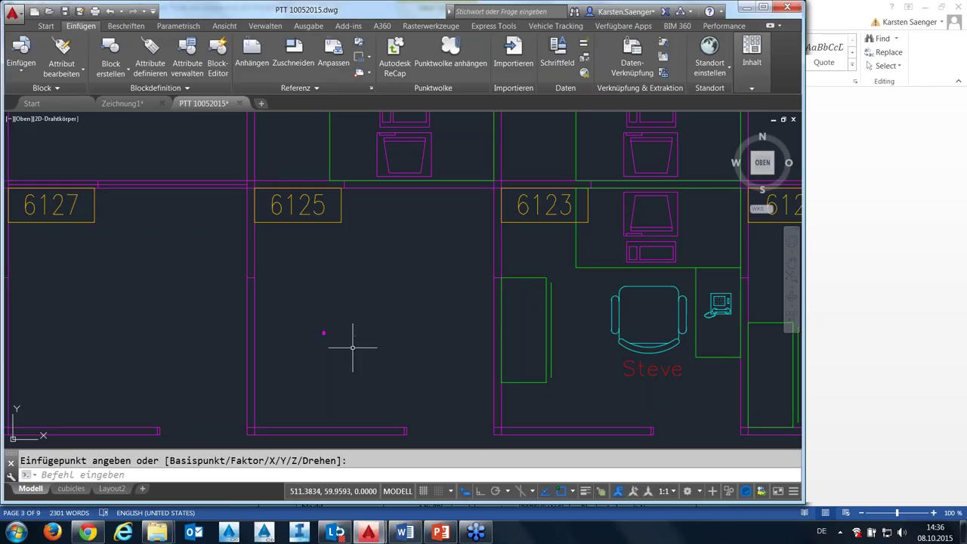
pyautogui.scroll(-2, 353, 347)
pyautogui.moveTo(371, 345)
pyautogui.mouseDown(button='middle')
pyautogui.moveTo(292, 331)
pyautogui.moveTo(266, 367)
pyautogui.moveTo(345, 331)
pyautogui.mouseUp(button='middle')
pyautogui.scroll(-2, 287, 359)
pyautogui.scroll(2, 346, 330)
pyautogui.scroll(-2, 346, 330)
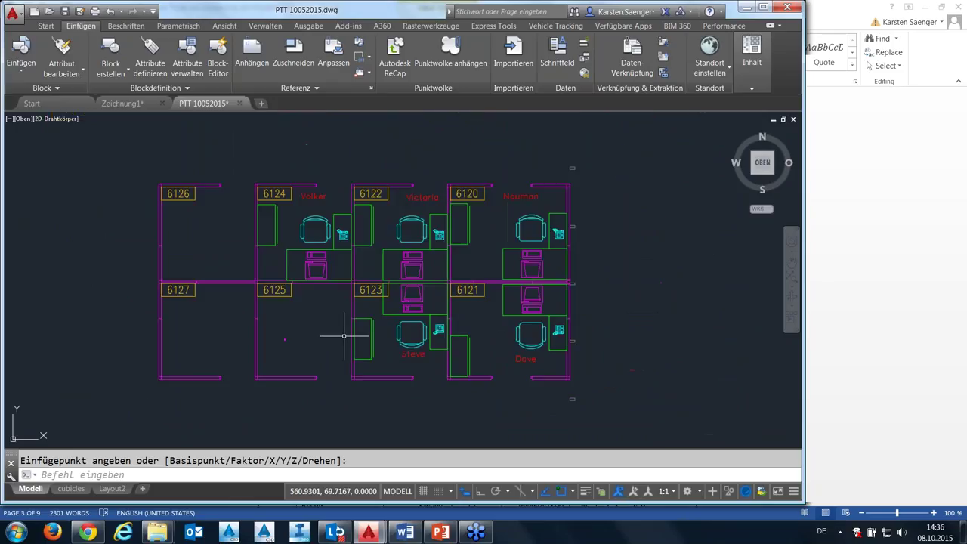
# - Copy Steve's chair into room 6125 with Ausgewähltes hinzufügen, default scale and no rotation
pyautogui.click(400, 330)
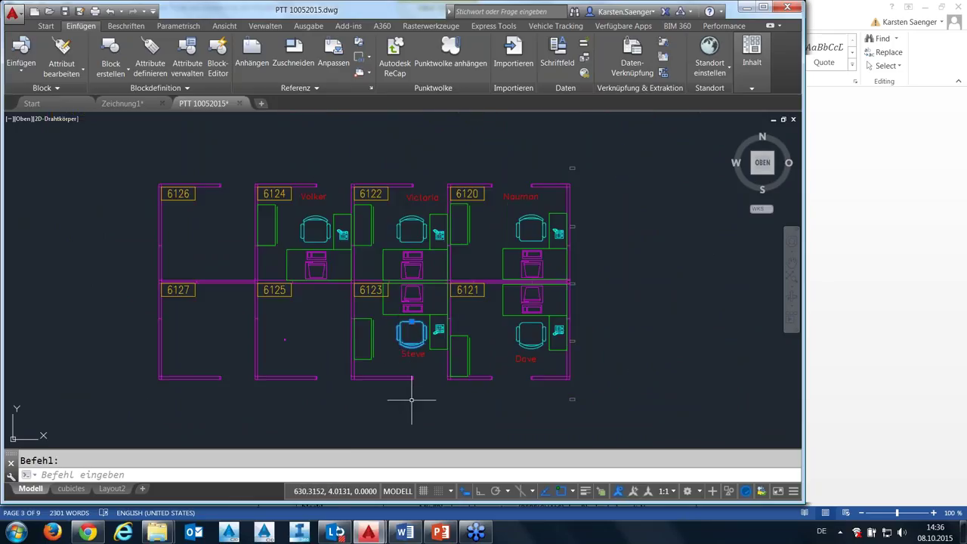
pyautogui.rightClick(391, 344)
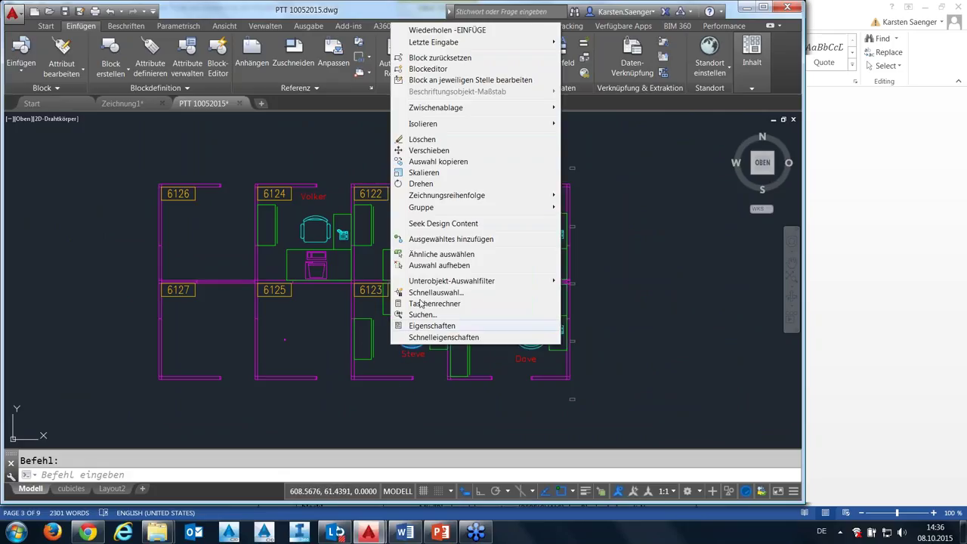
pyautogui.click(429, 247)
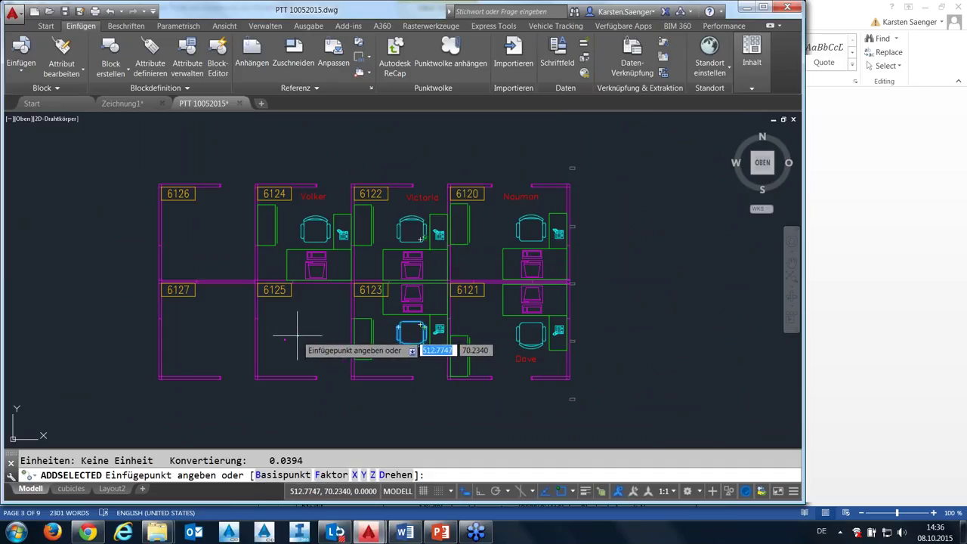
pyautogui.click(297, 335)
pyautogui.write('25')
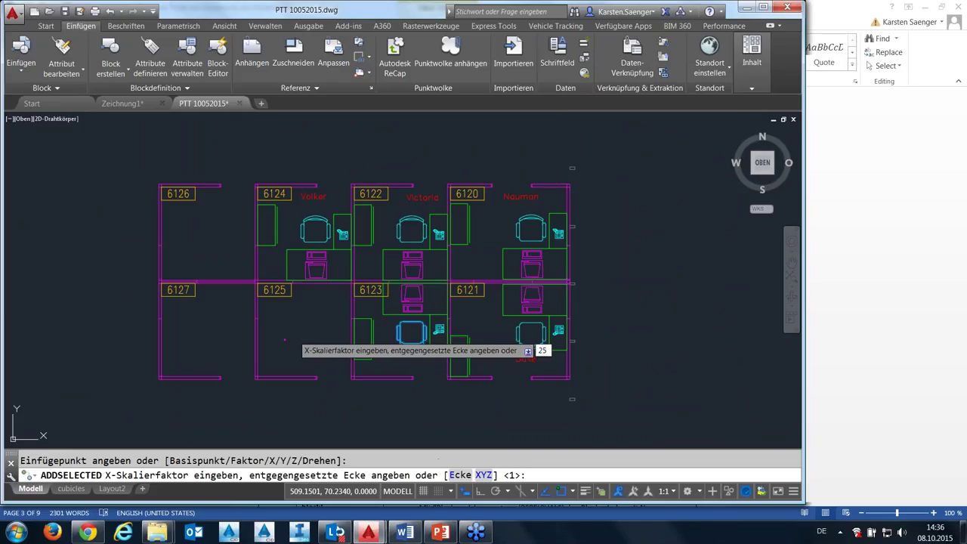
pyautogui.press('Return')
pyautogui.press('Return')
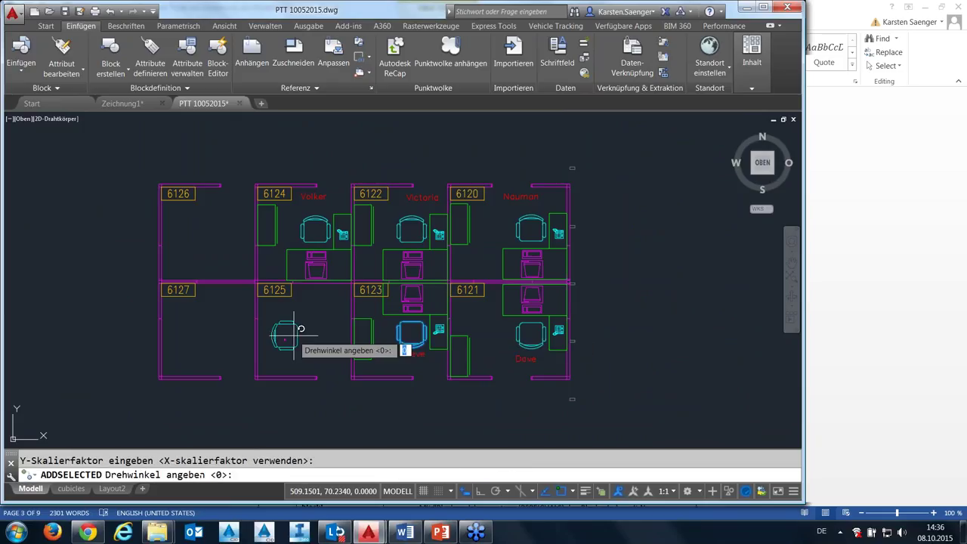
pyautogui.press('Return')
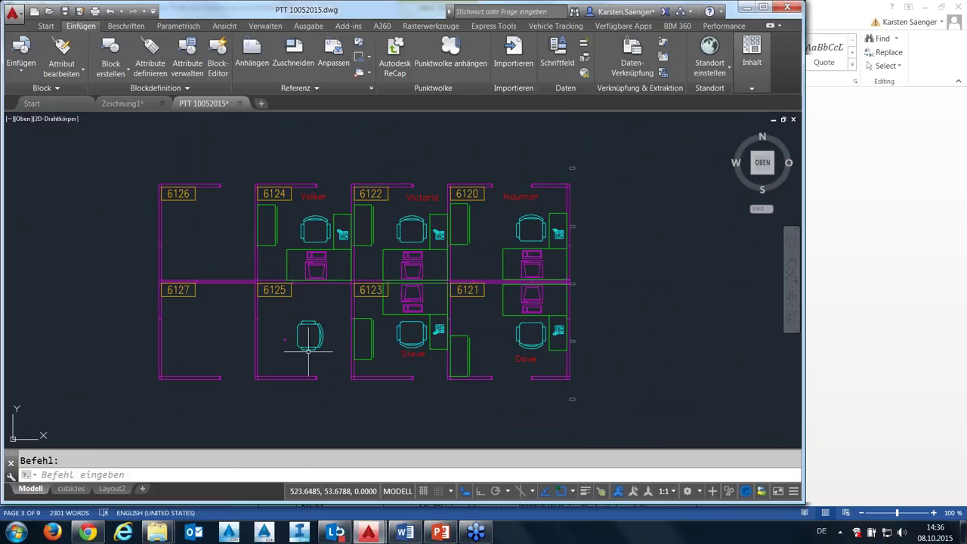
pyautogui.scroll(2, 309, 352)
pyautogui.scroll(-2, 312, 355)
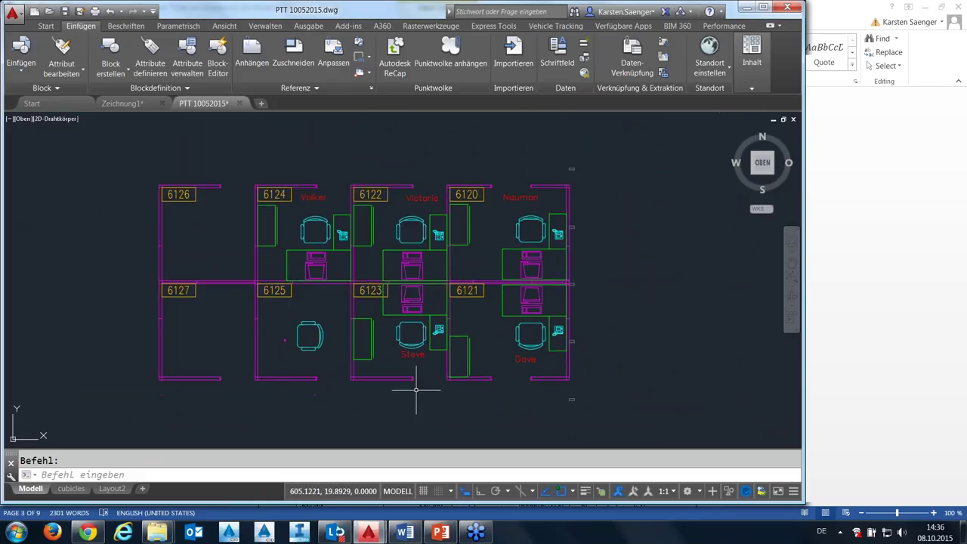
# - Zoom in on room 6123 and select the telephone block on Steve's desk
pyautogui.moveTo(412, 359); pyautogui.dragTo(385, 405, button='middle')
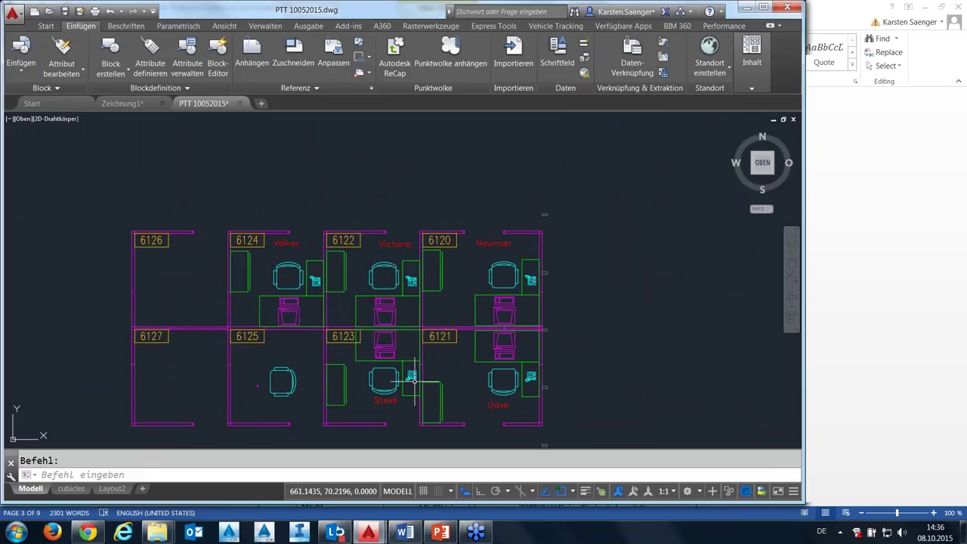
pyautogui.scroll(3, 415, 382)
pyautogui.scroll(2, 423, 363)
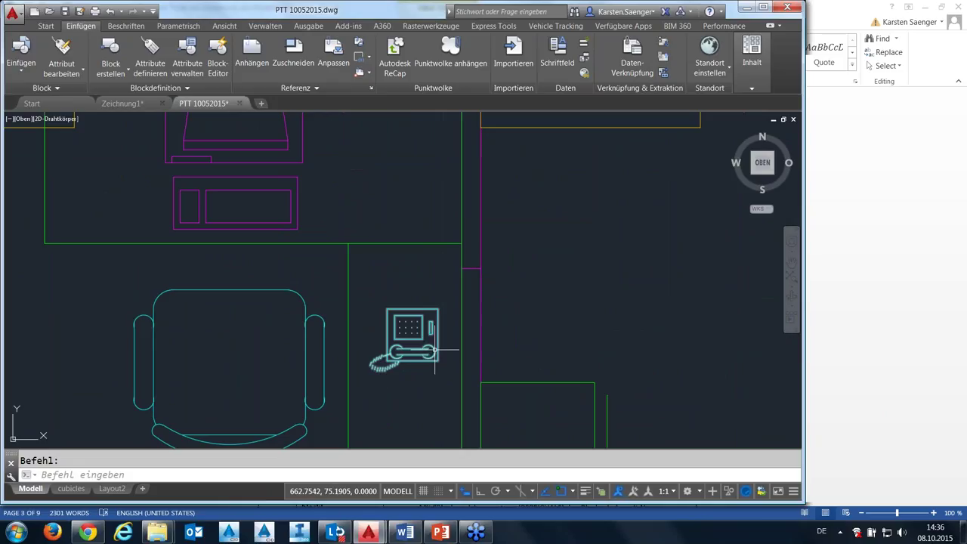
pyautogui.click(435, 351)
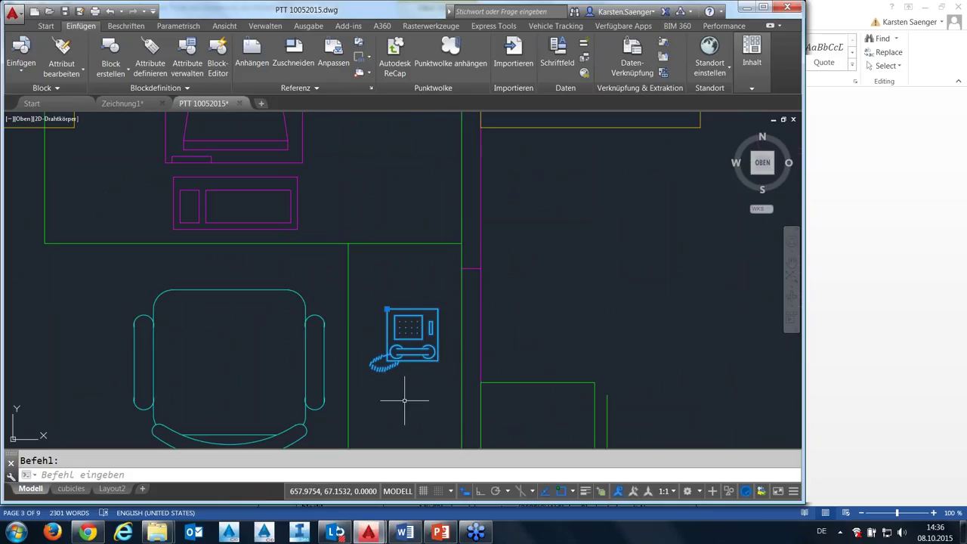
pyautogui.scroll(-2, 401, 386)
pyautogui.scroll(2, 399, 384)
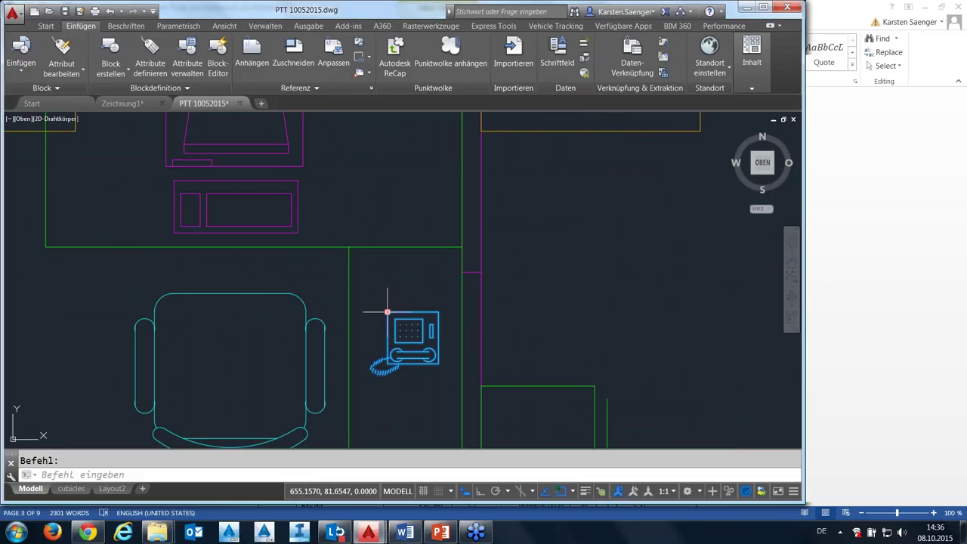
pyautogui.scroll(-1, 401, 406)
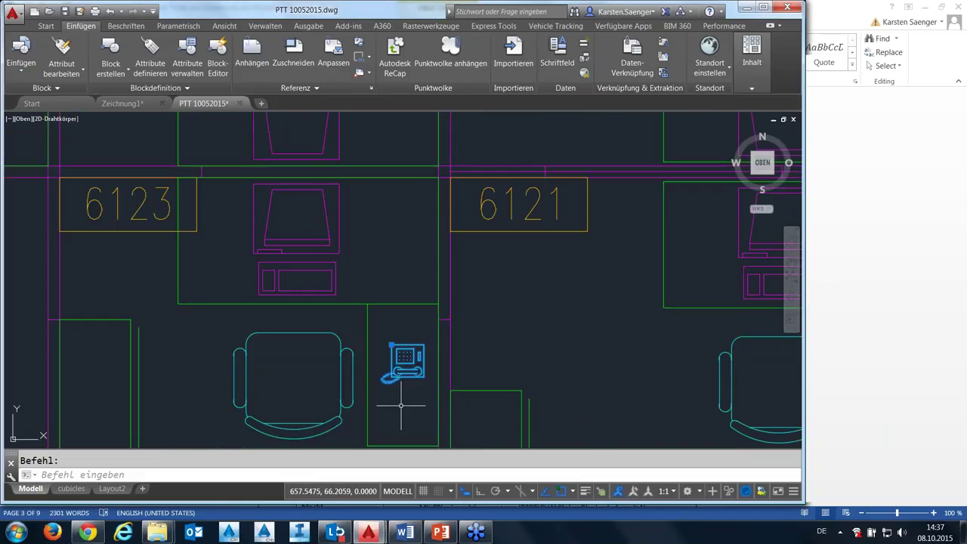
pyautogui.moveTo(409, 393); pyautogui.dragTo(381, 359, button='middle')
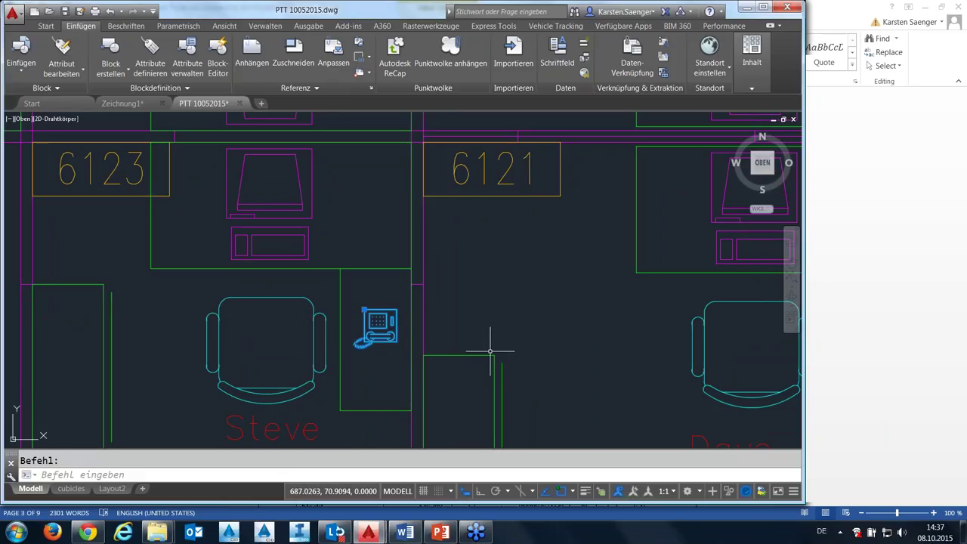
# - Start Ausgewähltes hinzufügen (ADDSELECTED) from the selected telephone's right-click menu
pyautogui.scroll(-1, 505, 369)
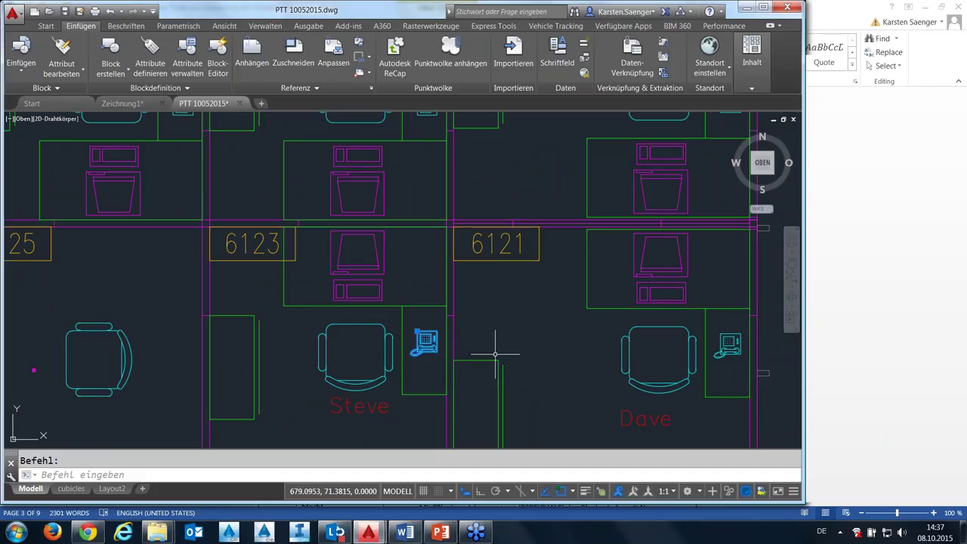
pyautogui.moveTo(517, 352); pyautogui.dragTo(455, 352, button='middle')
pyautogui.scroll(2, 368, 356)
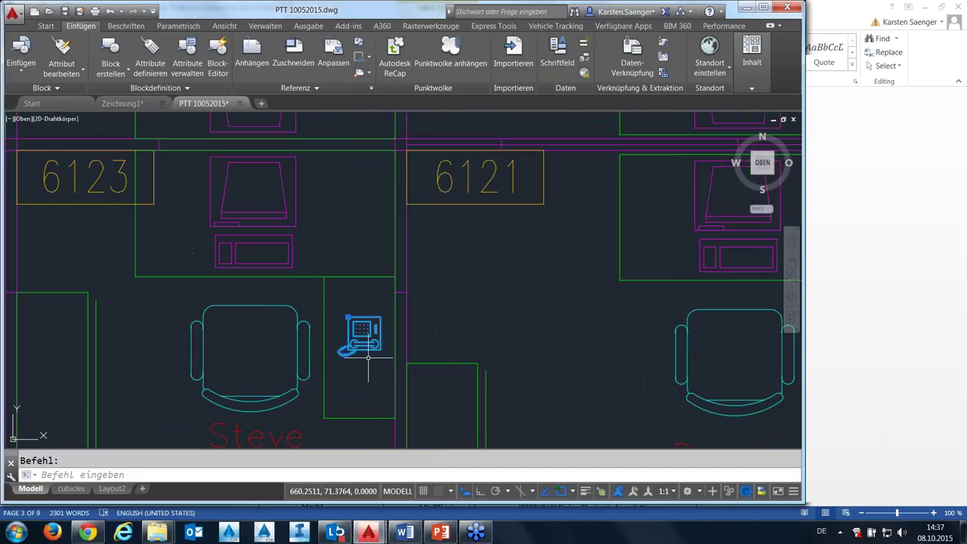
pyautogui.rightClick(373, 356)
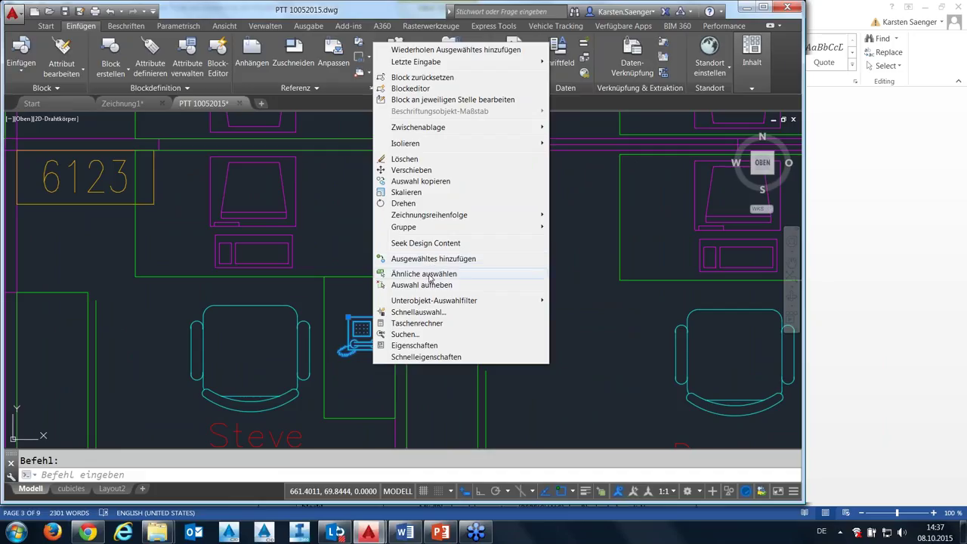
pyautogui.click(428, 258)
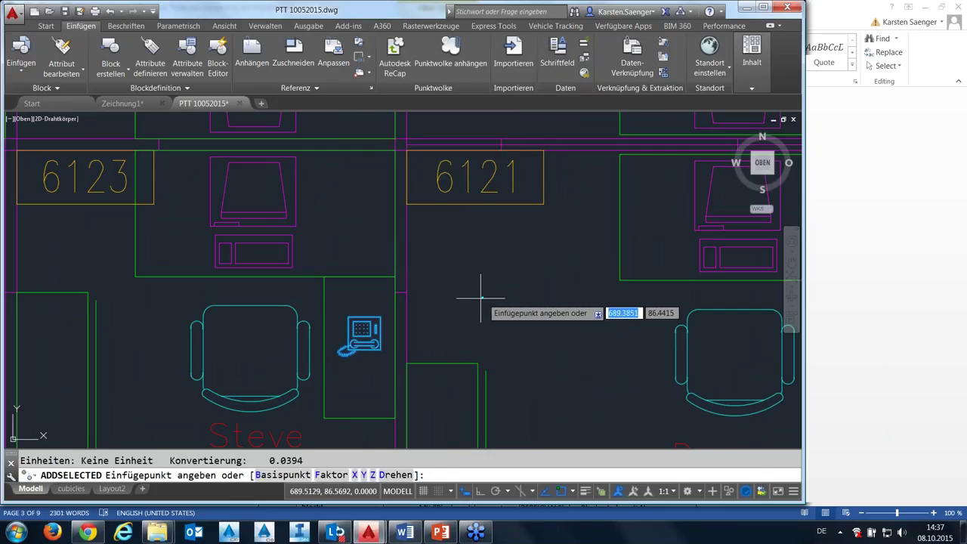
# - Use the Basispunkt option to pick a new base point on the phone block
pyautogui.click(278, 478)
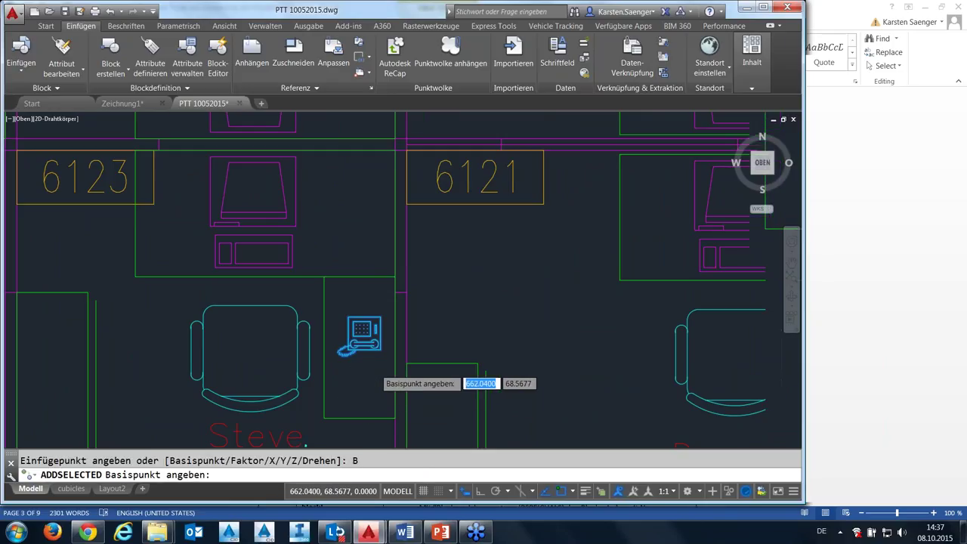
pyautogui.scroll(6, 377, 369)
pyautogui.scroll(2, 378, 357)
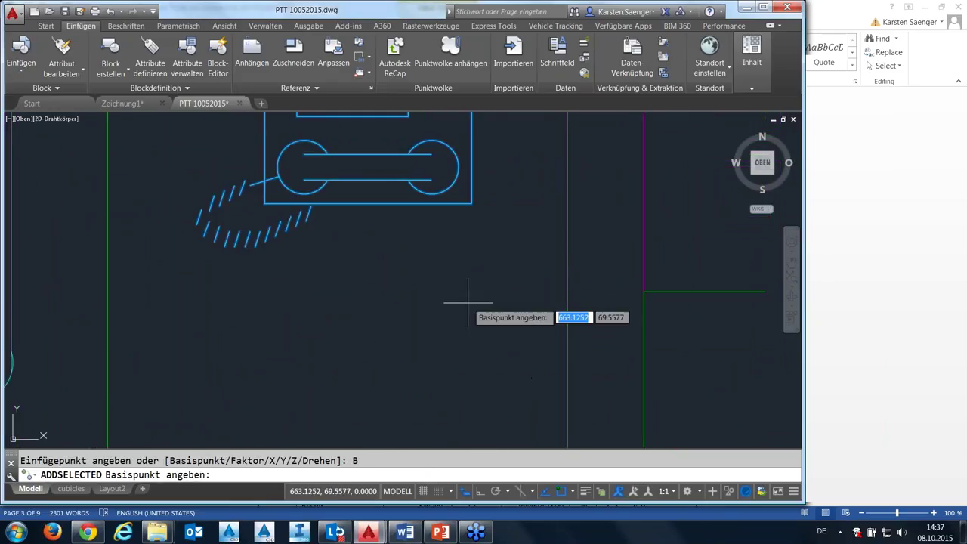
pyautogui.scroll(-4, 467, 302)
pyautogui.scroll(-4, 468, 302)
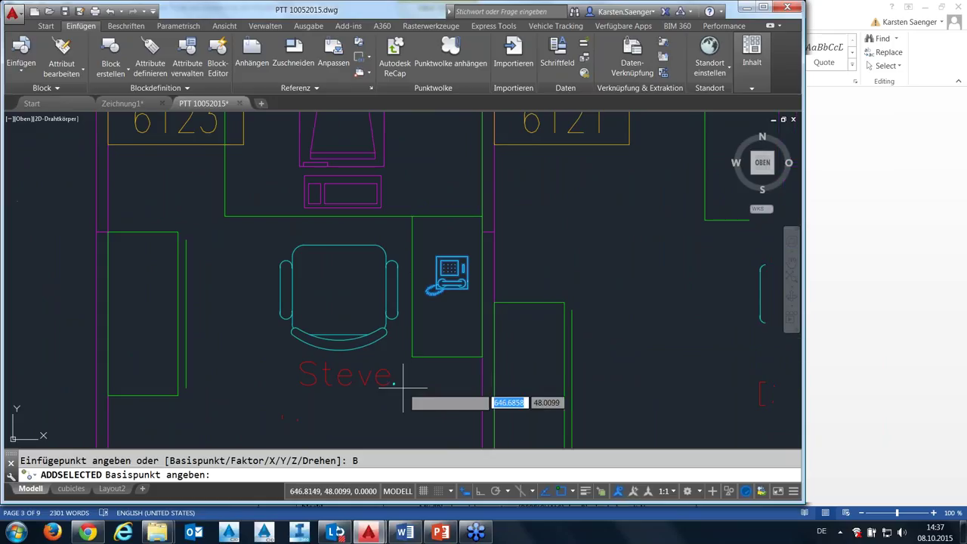
pyautogui.scroll(3, 403, 388)
pyautogui.scroll(3, 465, 378)
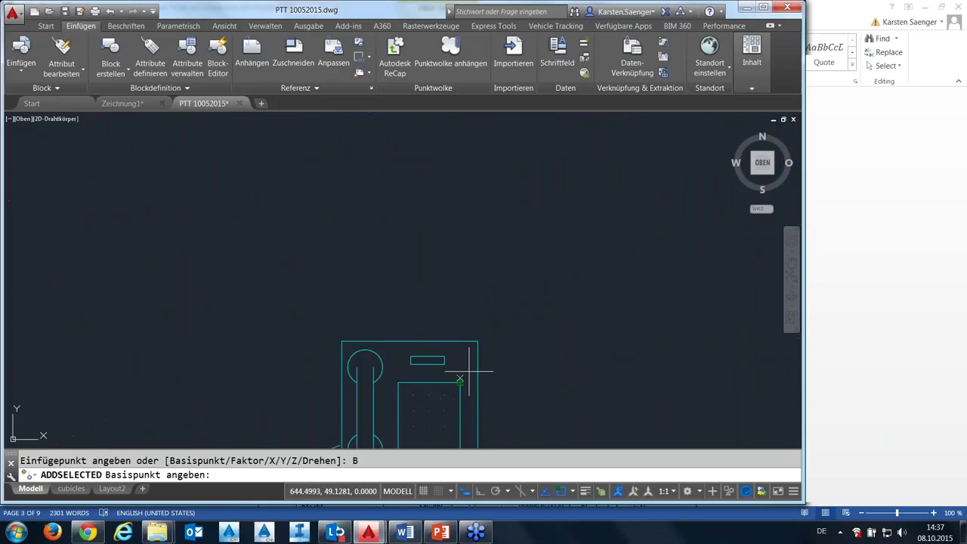
pyautogui.scroll(-2, 474, 363)
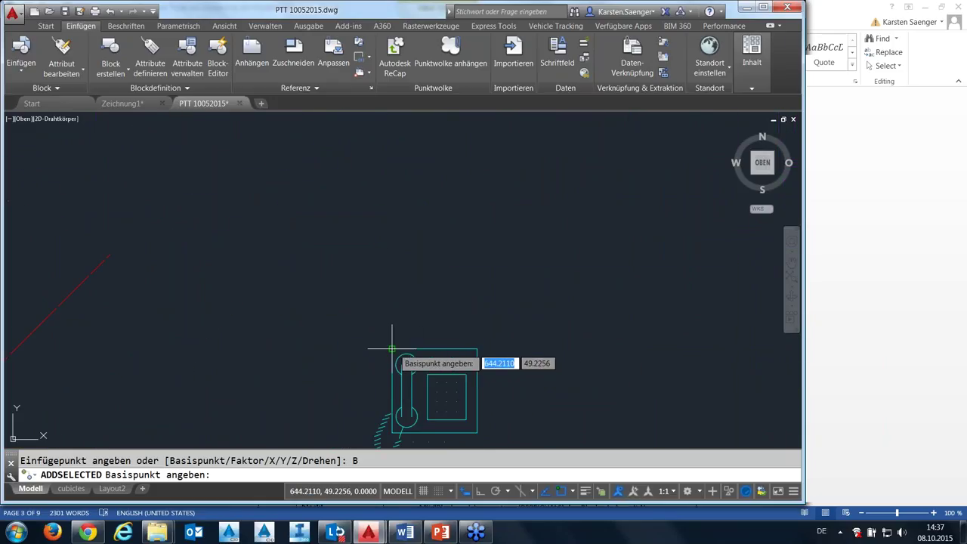
pyautogui.click(392, 349)
# - Place the phone copy in the target cubicle at X scale 25, Y equal to X
pyautogui.scroll(-3, 393, 341)
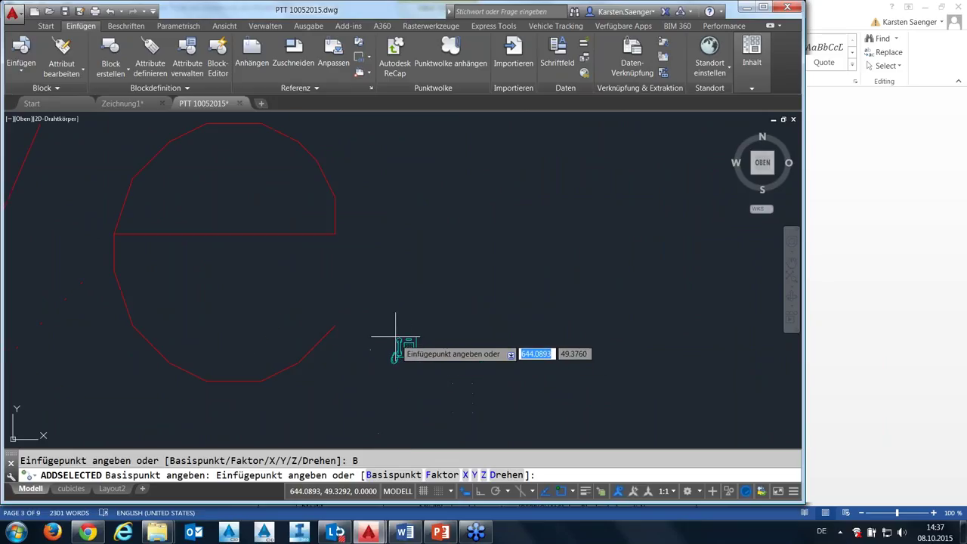
pyautogui.scroll(-4, 399, 337)
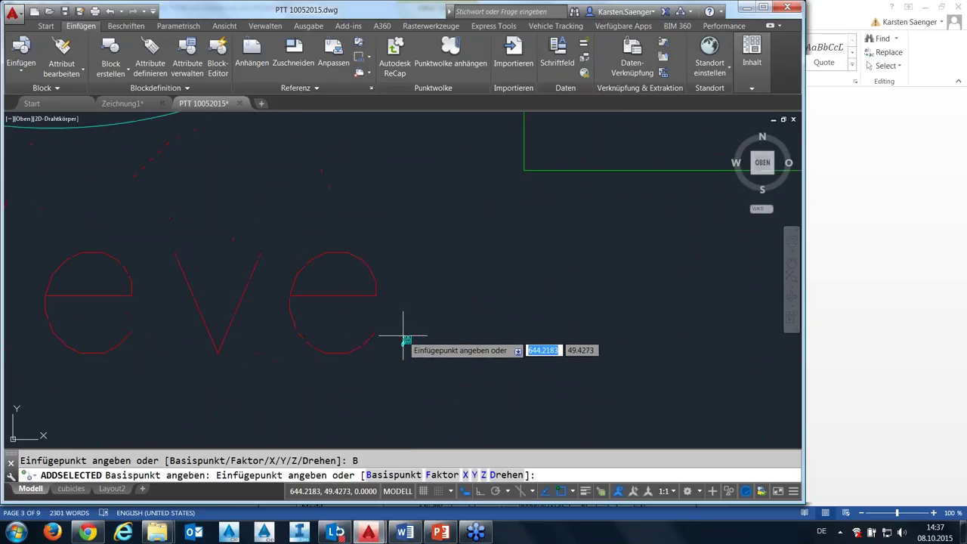
pyautogui.scroll(-2, 401, 336)
pyautogui.moveTo(426, 330); pyautogui.dragTo(378, 361, button='middle')
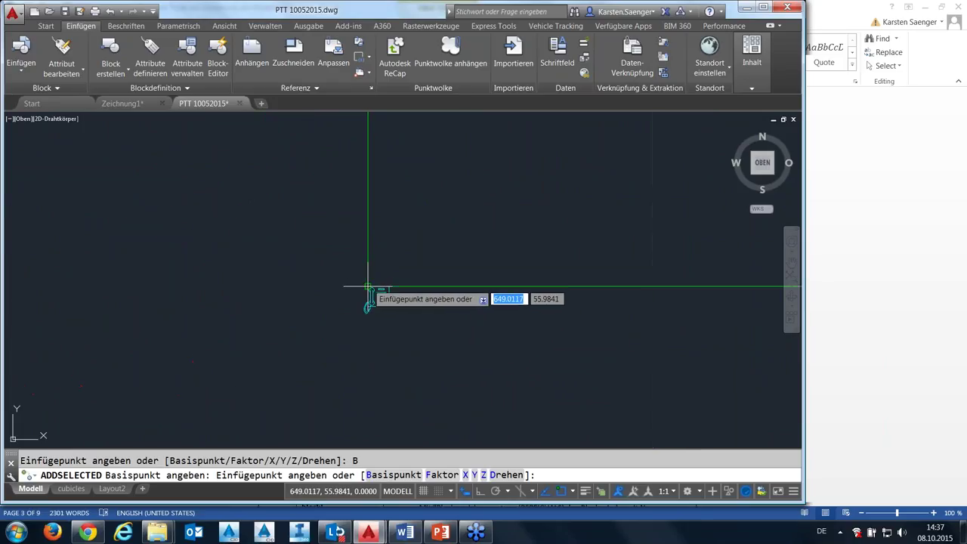
pyautogui.click(368, 287)
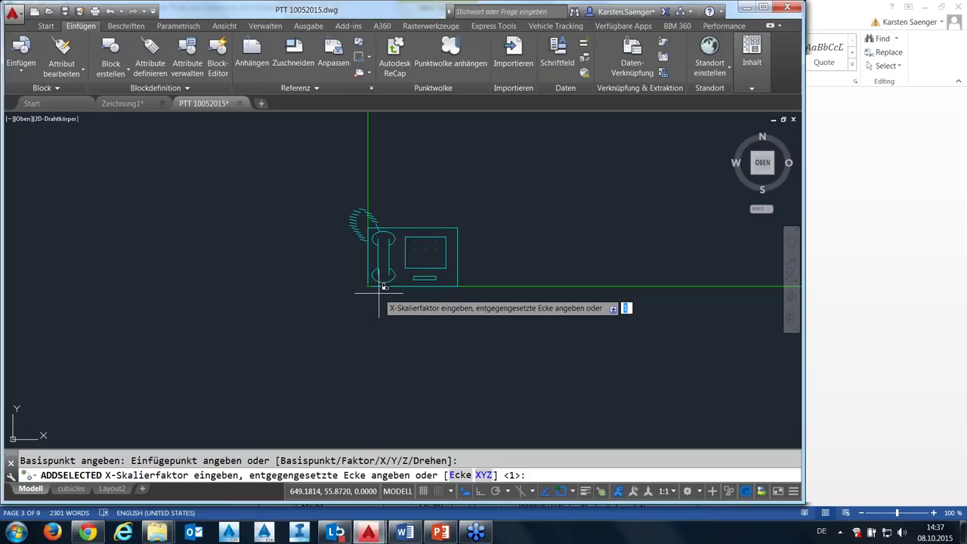
pyautogui.press('Return')
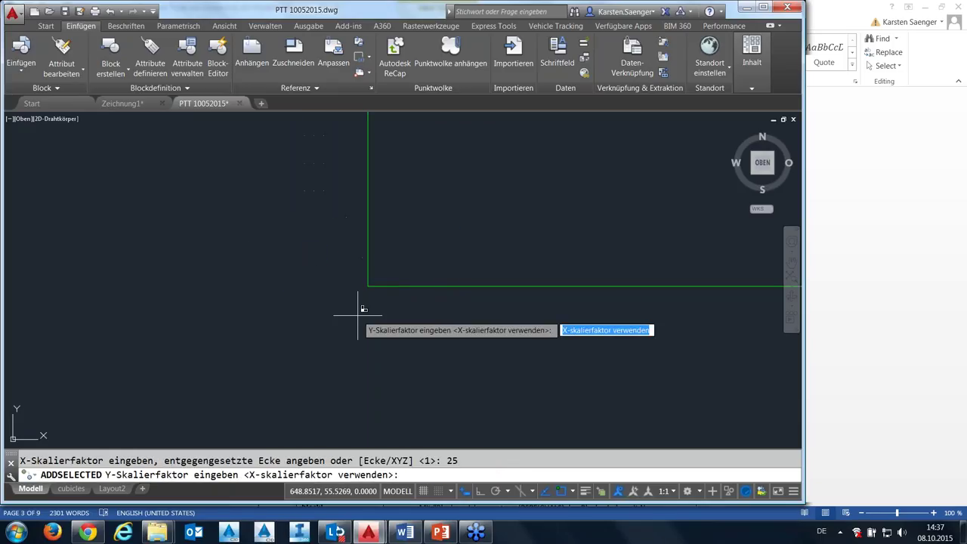
pyautogui.press('Return')
pyautogui.press('Return')
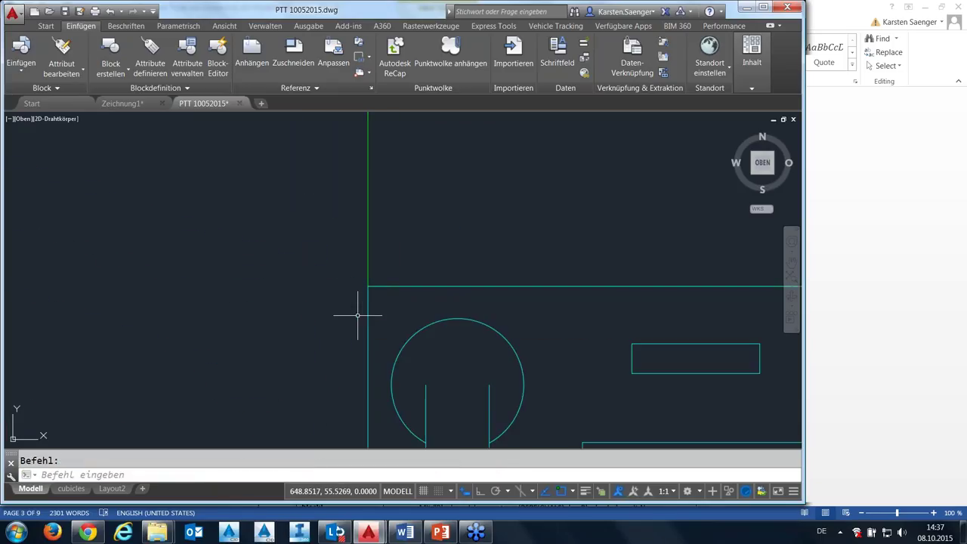
# - Zoom out and pan to show cubicles 6125, 6123 and 6121, then switch to Word
pyautogui.scroll(-2, 357, 316)
pyautogui.scroll(-1, 439, 342)
pyautogui.scroll(1, 468, 363)
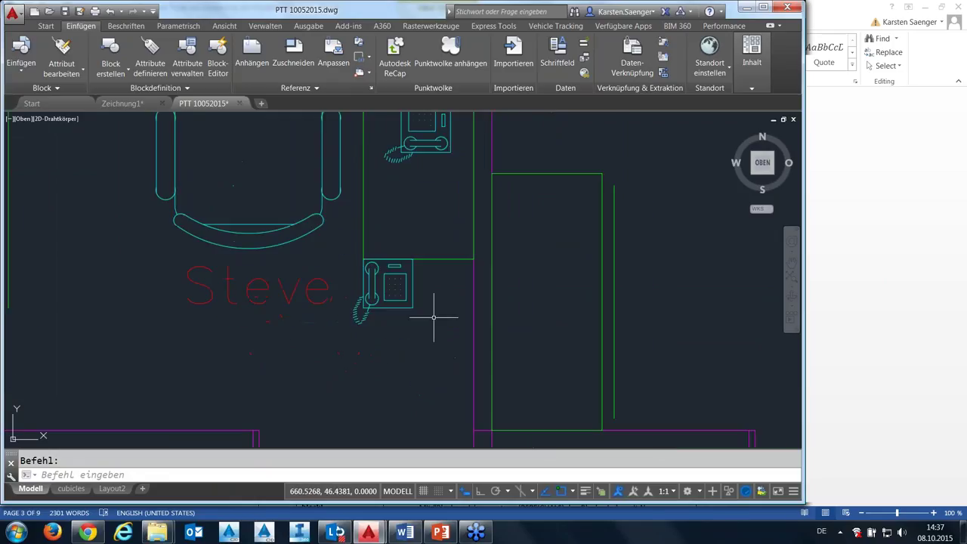
pyautogui.moveTo(434, 318); pyautogui.dragTo(428, 356, button='middle')
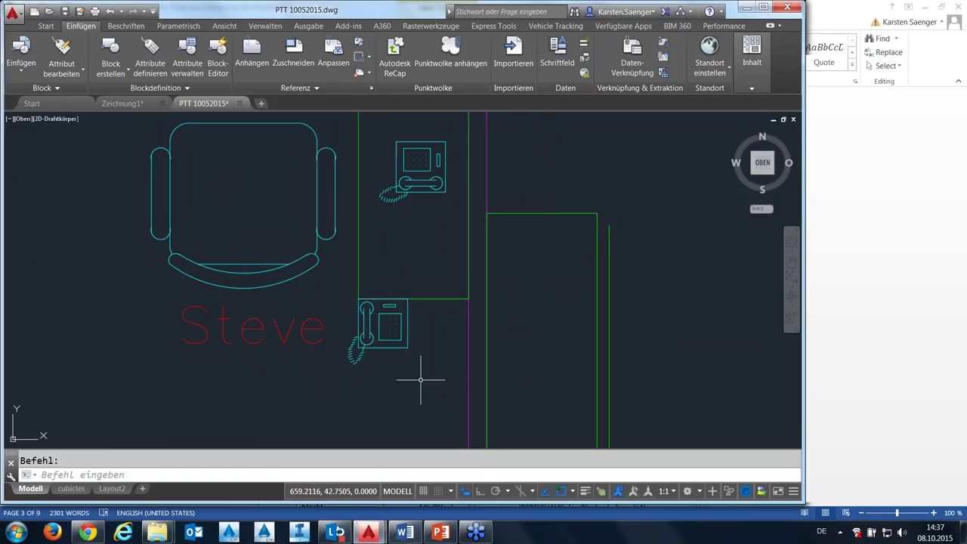
pyautogui.scroll(-2, 378, 360)
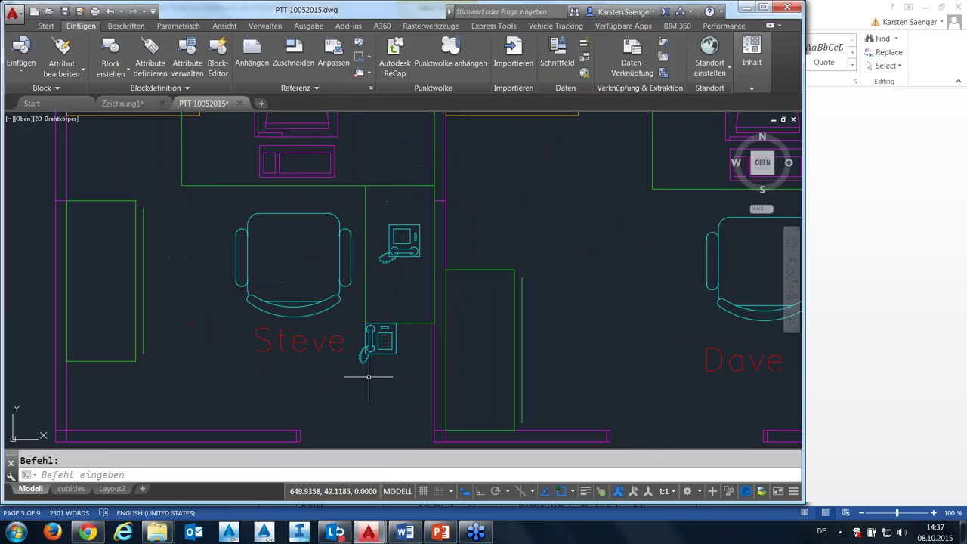
pyautogui.scroll(-2, 369, 377)
pyautogui.moveTo(368, 366); pyautogui.dragTo(421, 369, button='middle')
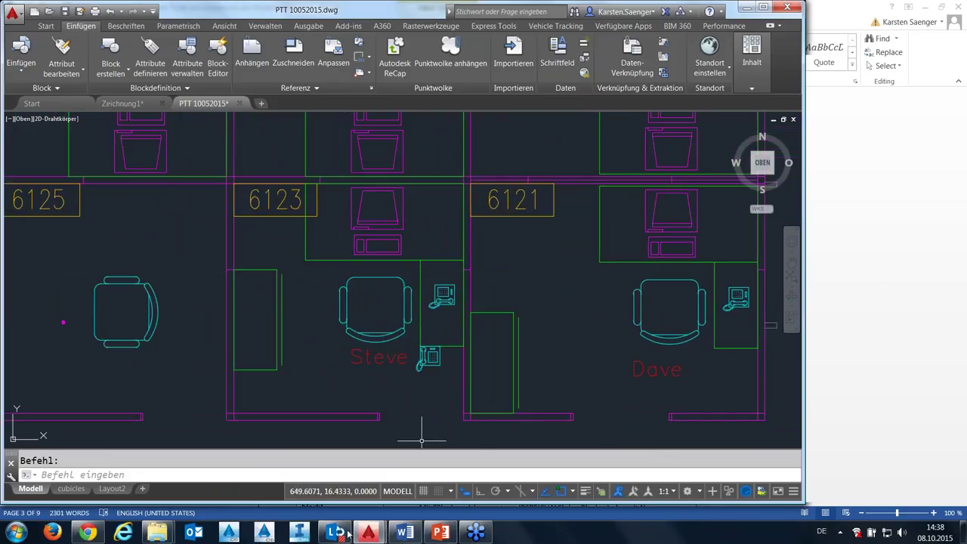
pyautogui.click(409, 536)
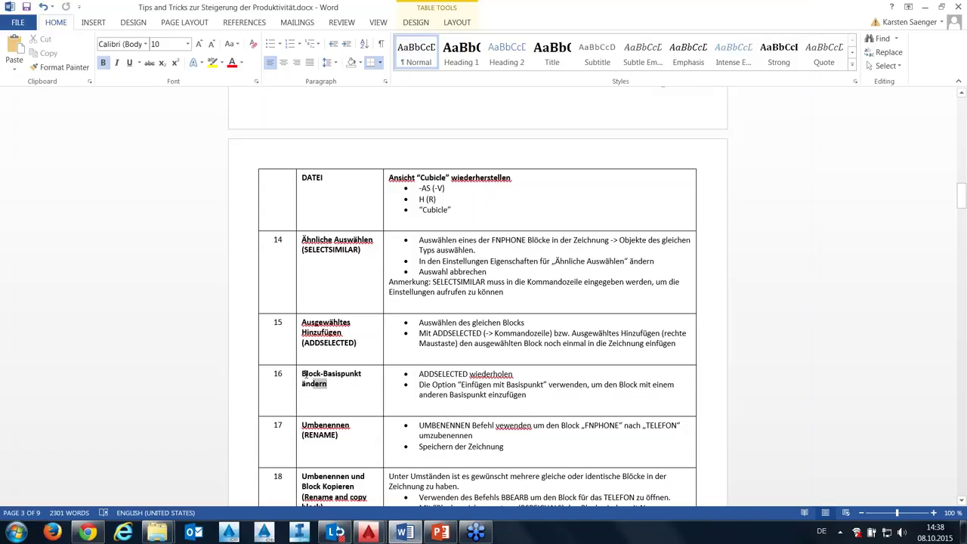
# - Review tips table rows 16–18 on block renaming and copying, then return to AutoCAD
pyautogui.moveTo(306, 376); pyautogui.dragTo(325, 395)
pyautogui.scroll(-1, 325, 395)
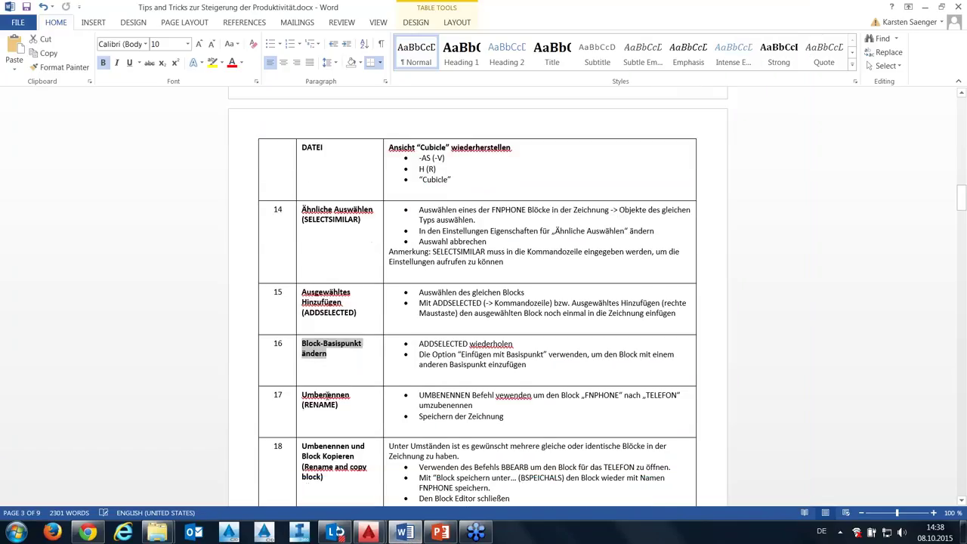
pyautogui.scroll(-2, 349, 413)
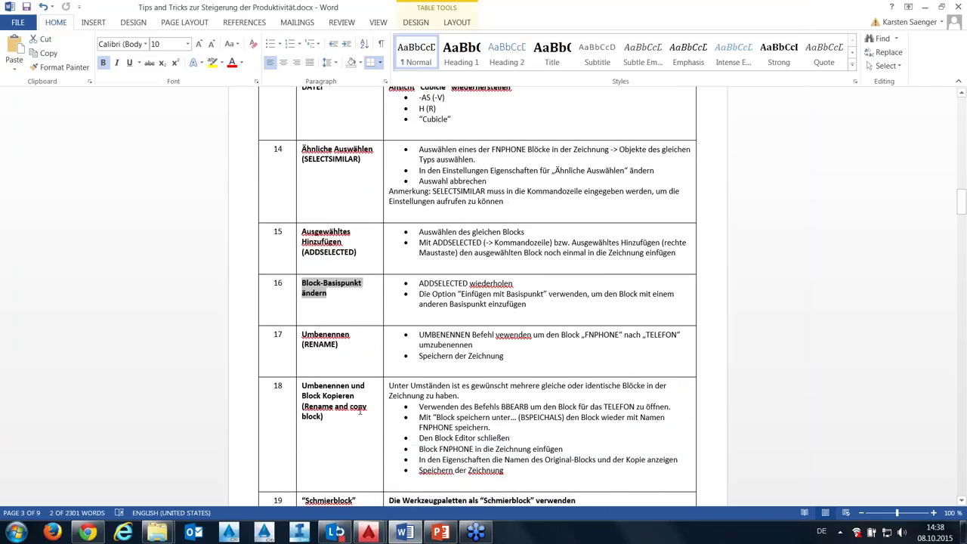
pyautogui.hotkey('alt', 'Tab')
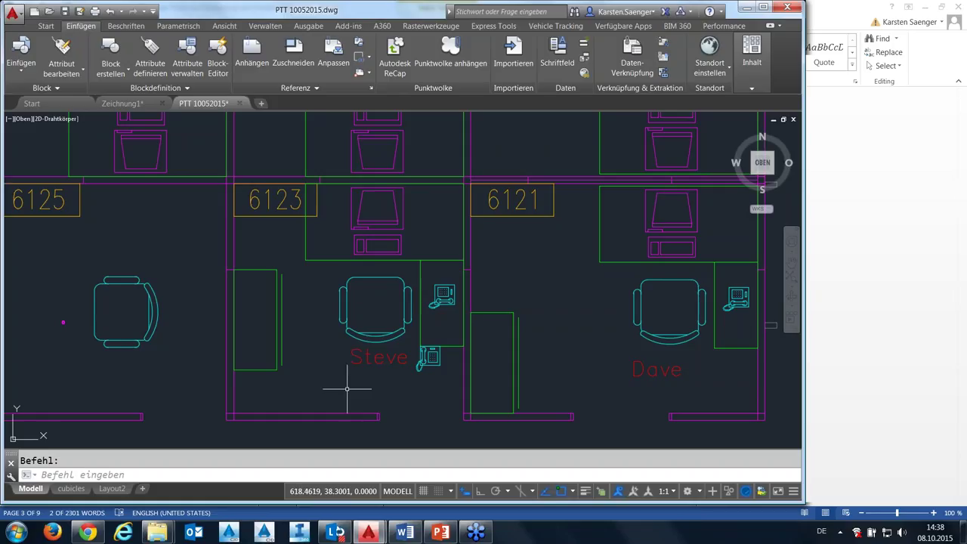
pyautogui.scroll(-2, 351, 395)
pyautogui.click(401, 370)
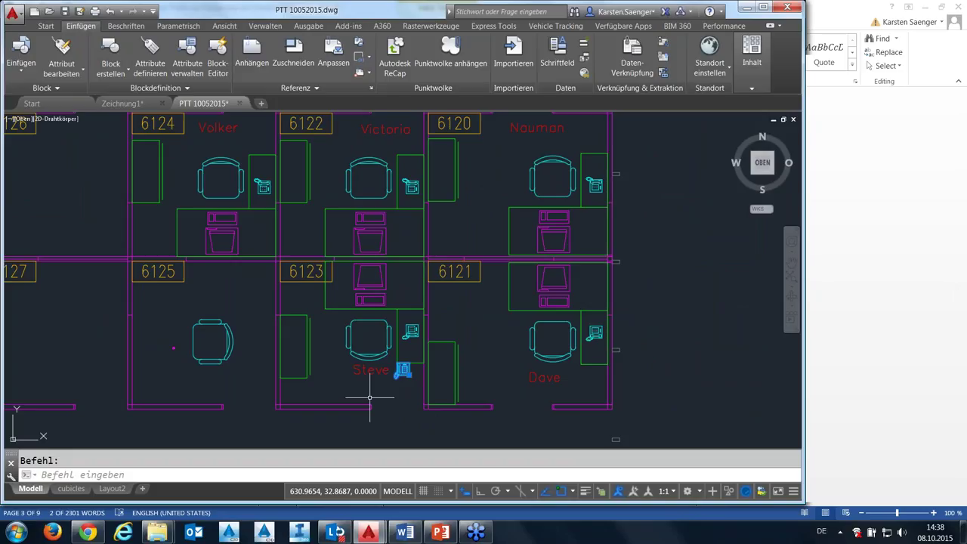
pyautogui.click(45, 26)
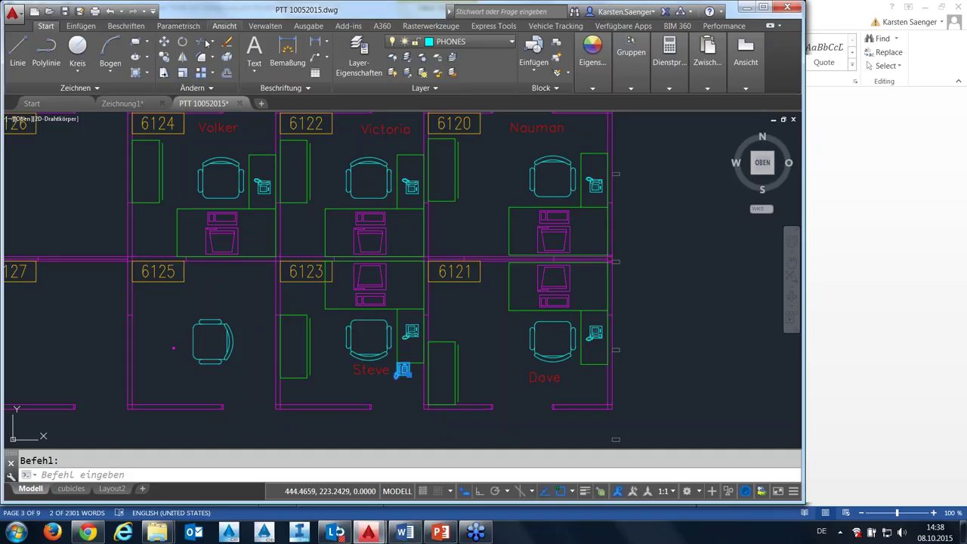
pyautogui.write('B')
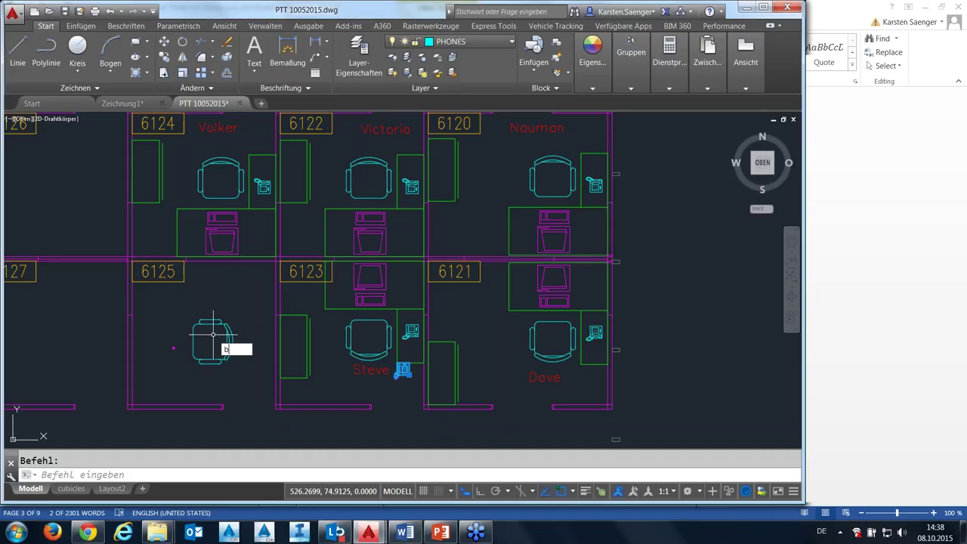
pyautogui.write('e')
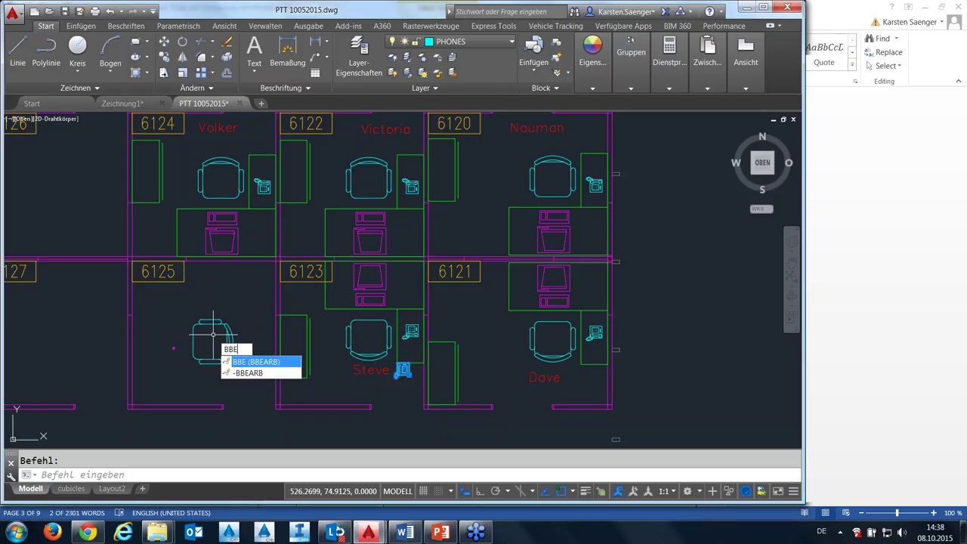
pyautogui.press('Return')
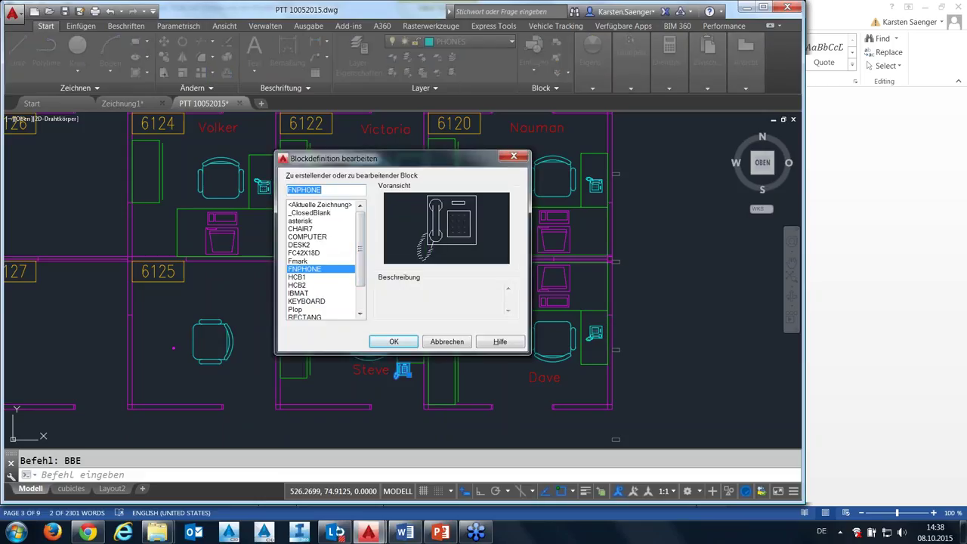
pyautogui.moveTo(392, 353); pyautogui.dragTo(392, 406)
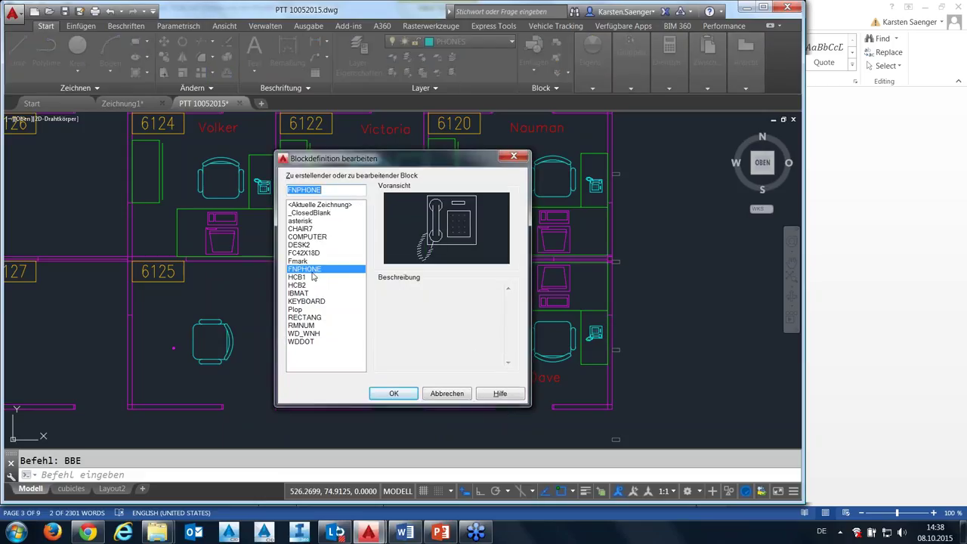
pyautogui.click(391, 395)
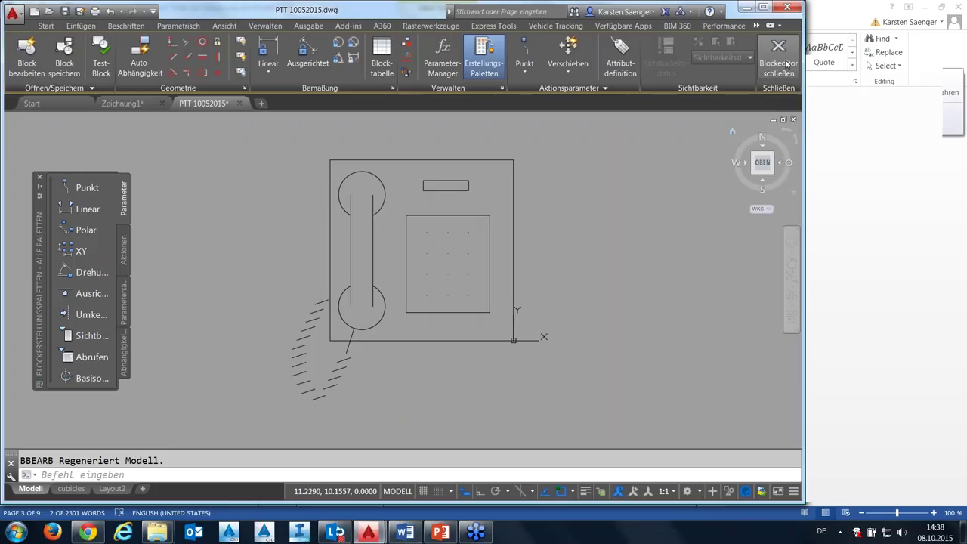
pyautogui.click(786, 64)
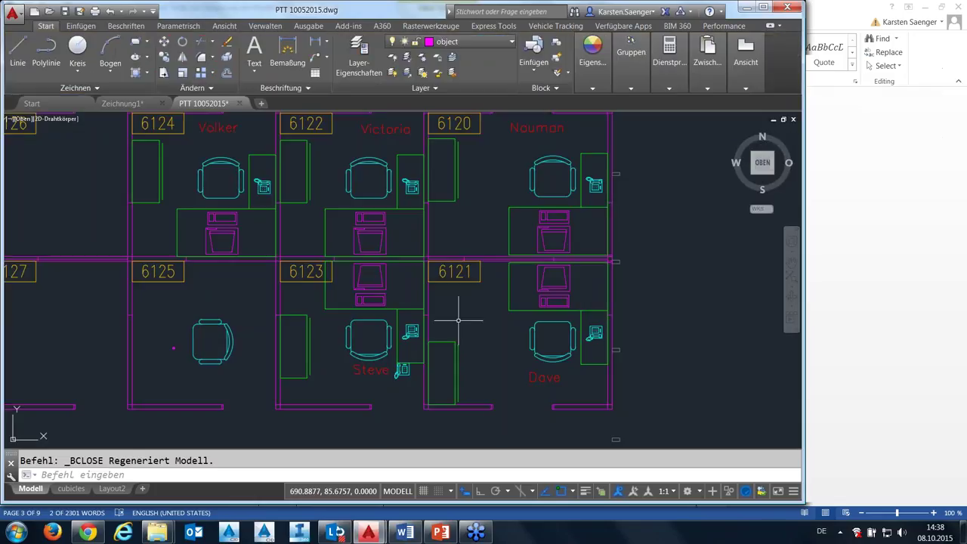
pyautogui.click(407, 366)
pyautogui.rightClick(408, 370)
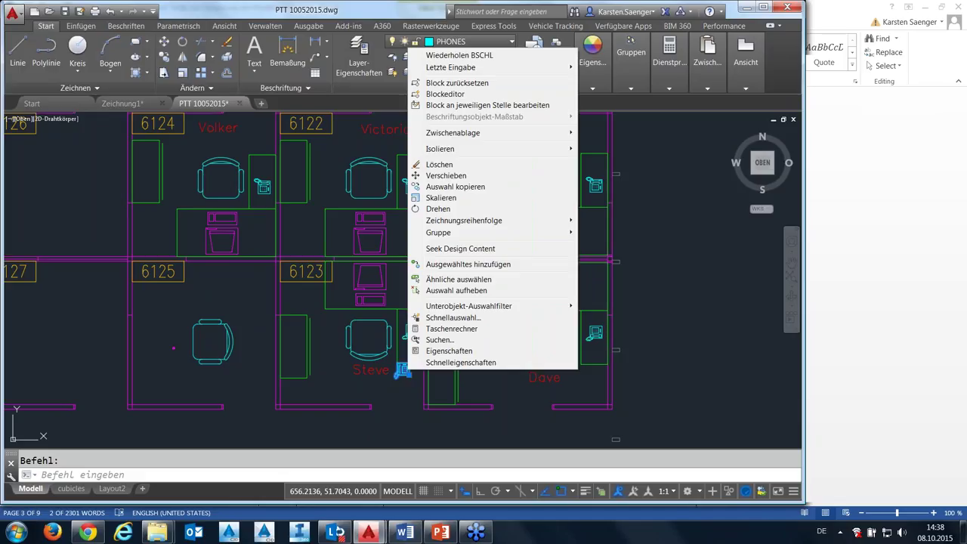
pyautogui.press('Escape')
pyautogui.press('Escape')
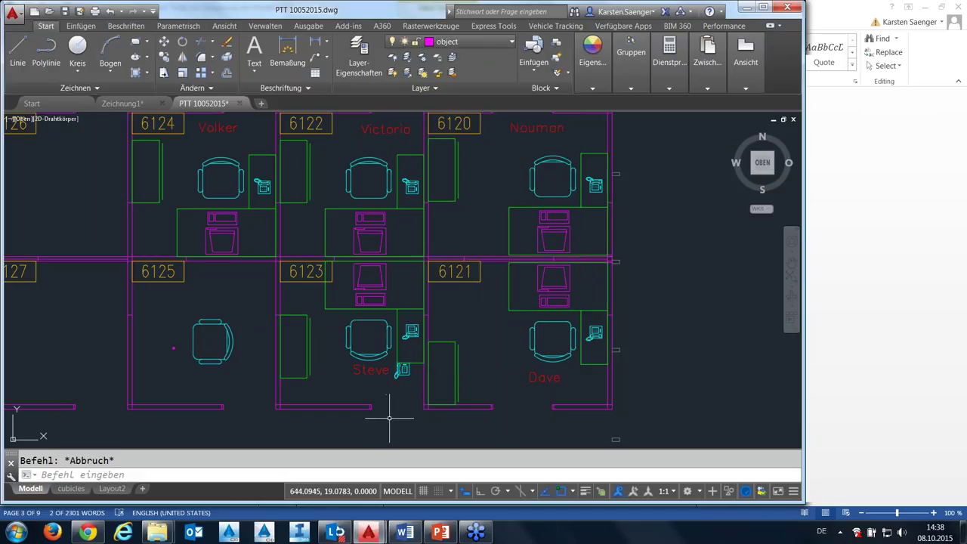
pyautogui.hotkey('alt', 'Tab')
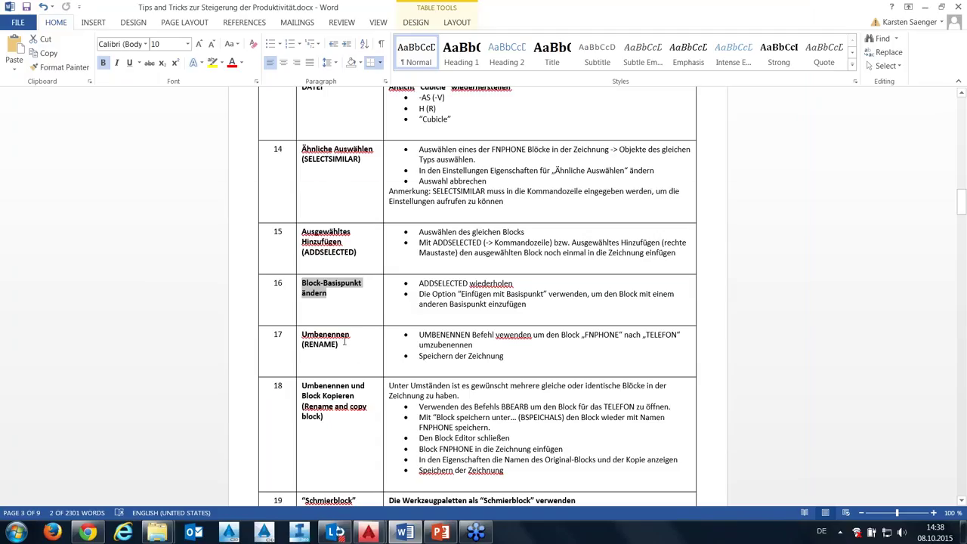
pyautogui.hotkey('alt', 'Tab')
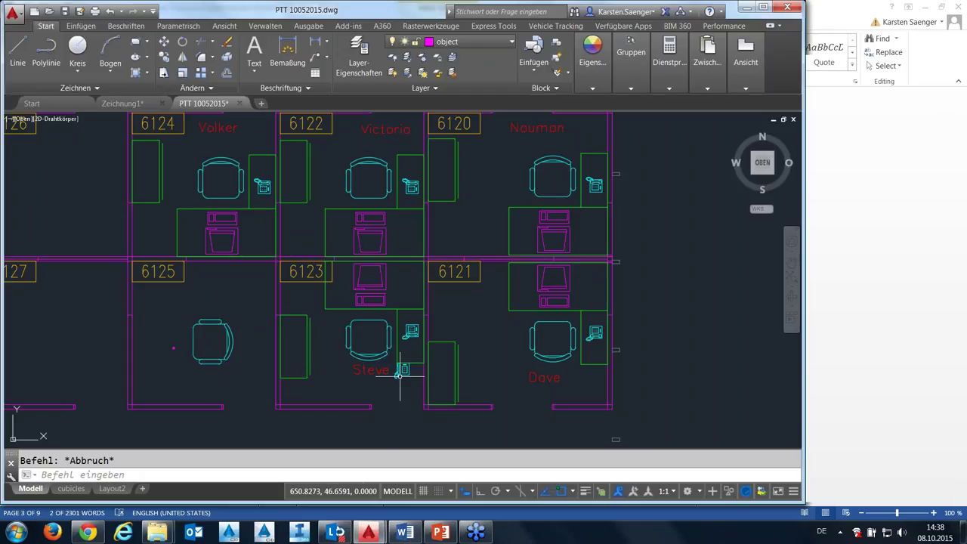
# - Select the phone block in cubicle 6123 and run the RENAME command
pyautogui.click(401, 372)
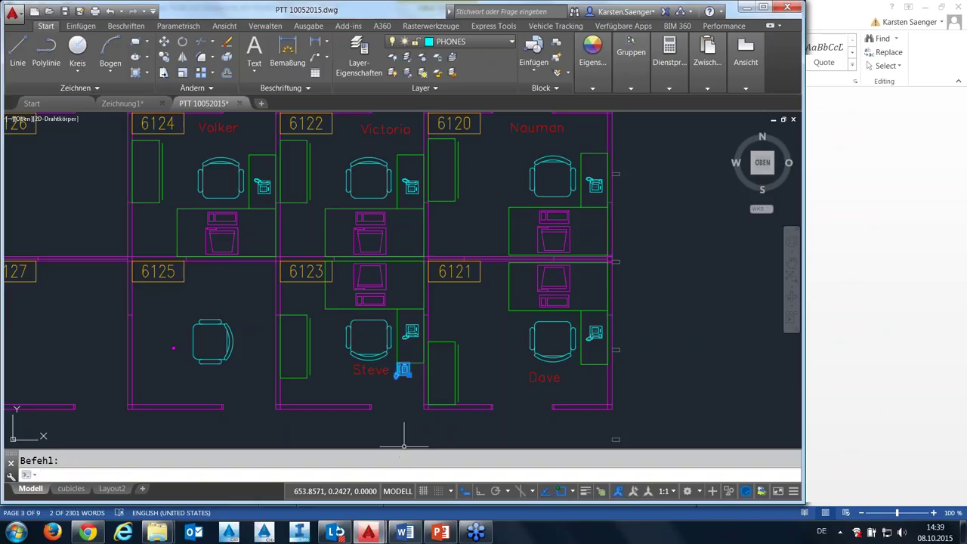
pyautogui.write('renam')
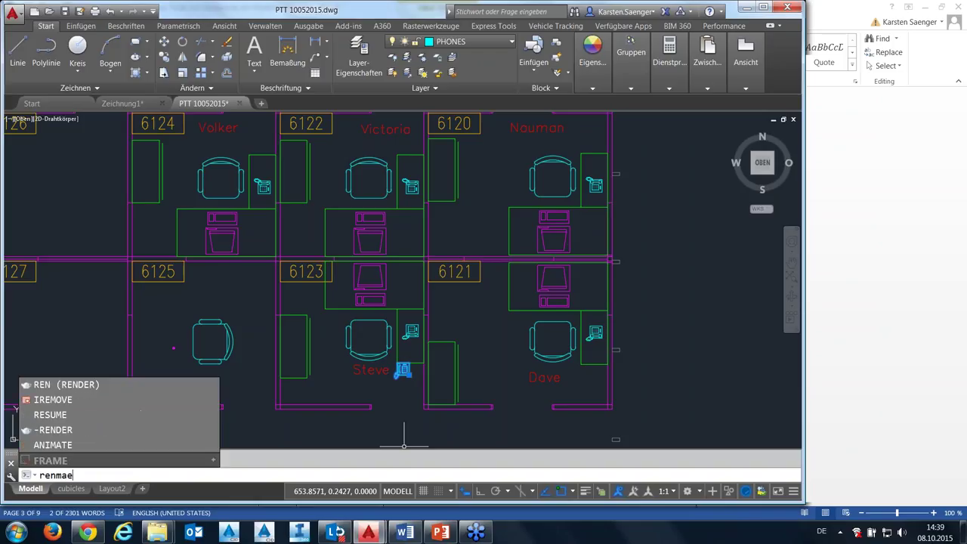
pyautogui.press('BackSpace')
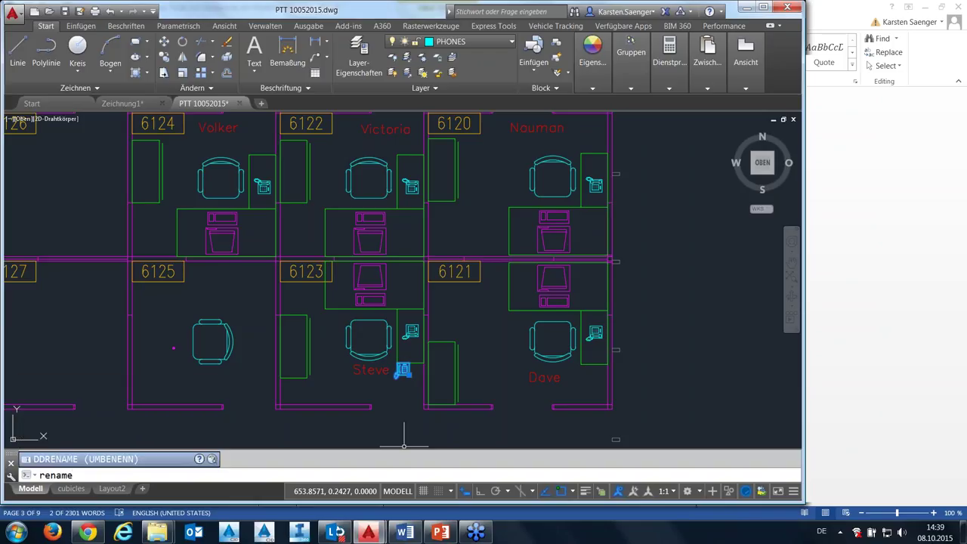
pyautogui.press('Return')
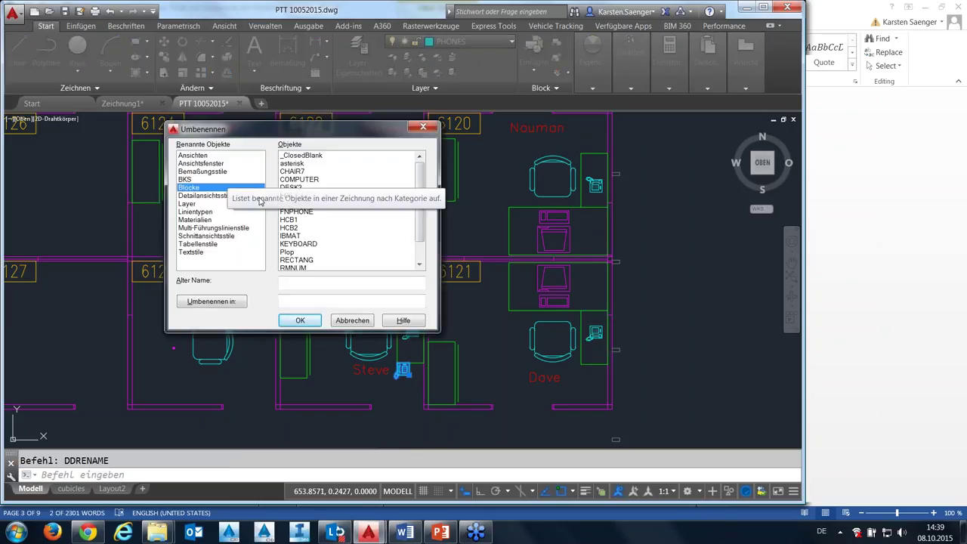
# - Rename the FNPHONE block to Telefon, then switch to the Word tips document
pyautogui.moveTo(419, 211); pyautogui.dragTo(420, 233)
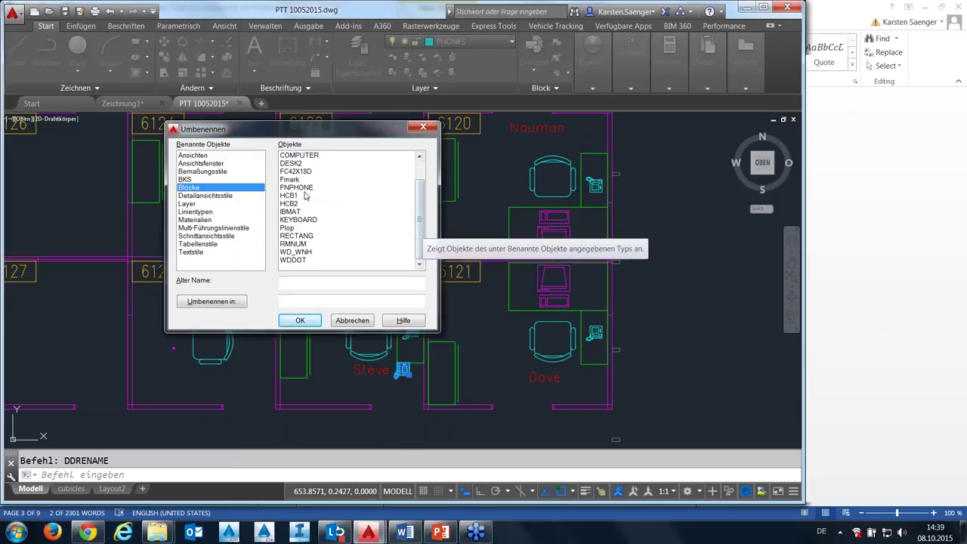
pyautogui.click(306, 189)
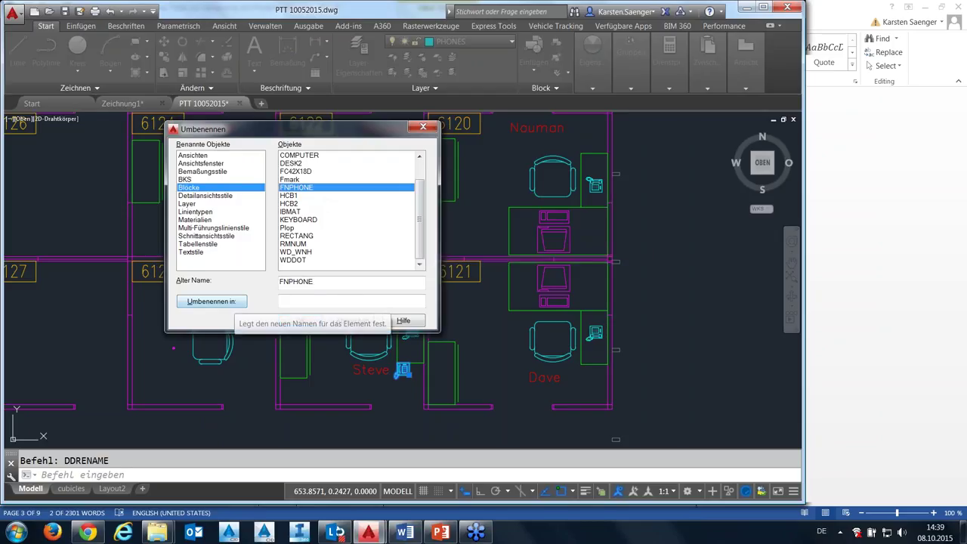
pyautogui.click(317, 302)
pyautogui.write('Telefon')
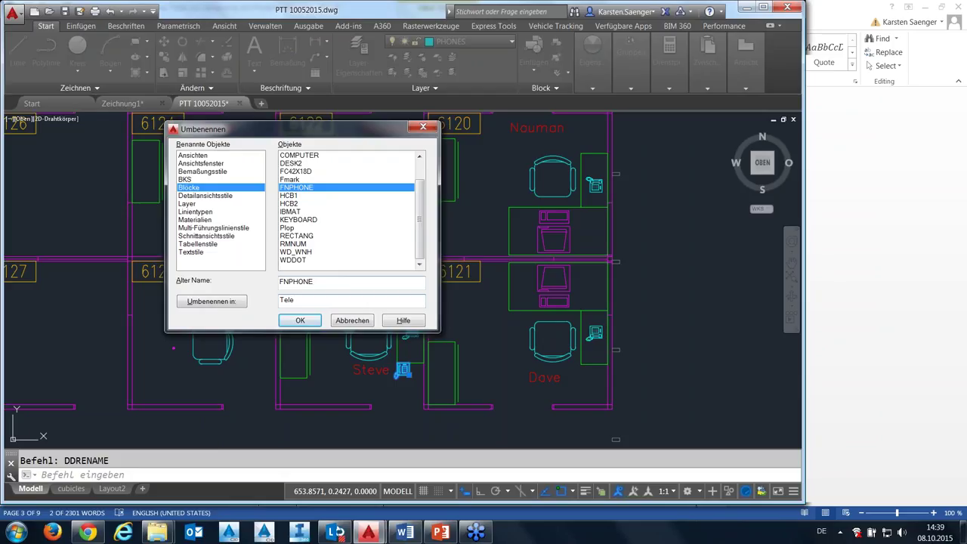
pyautogui.click(319, 323)
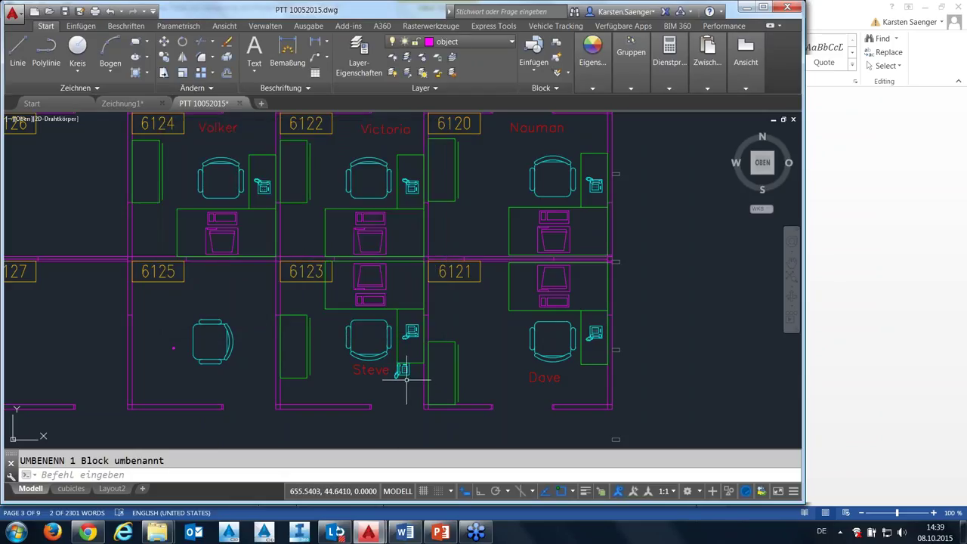
pyautogui.scroll(2, 407, 378)
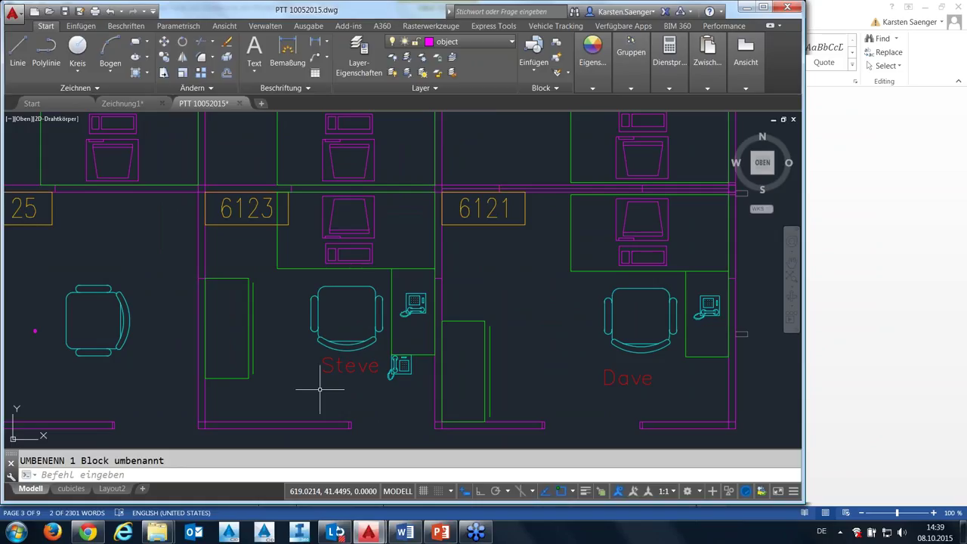
pyautogui.hotkey('alt', 'Tab')
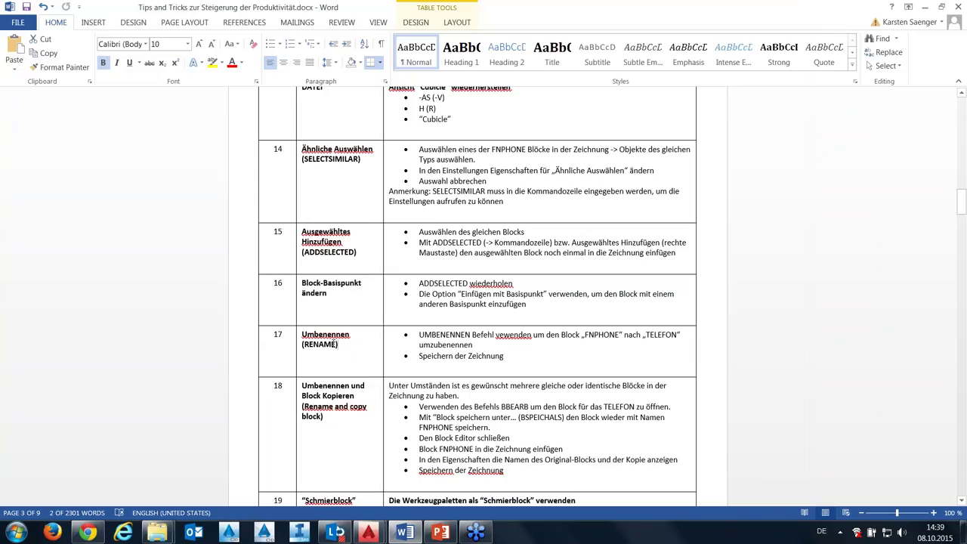
# - Scroll the tips table to row 19 Schmierblock (Scratch Pad), then return to AutoCAD
pyautogui.moveTo(338, 344)
pyautogui.mouseDown()
pyautogui.moveTo(303, 344)
pyautogui.moveTo(302, 335)
pyautogui.mouseUp()
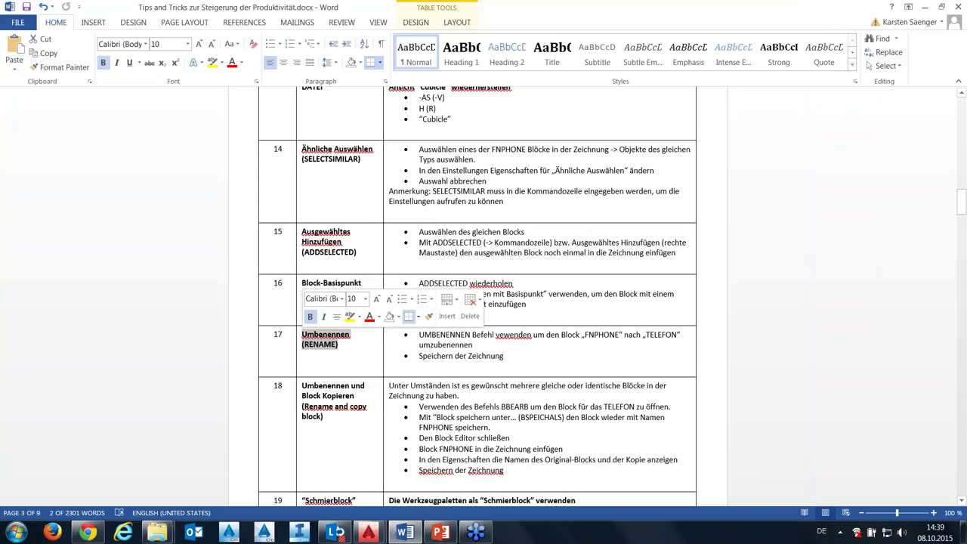
pyautogui.scroll(-2, 318, 437)
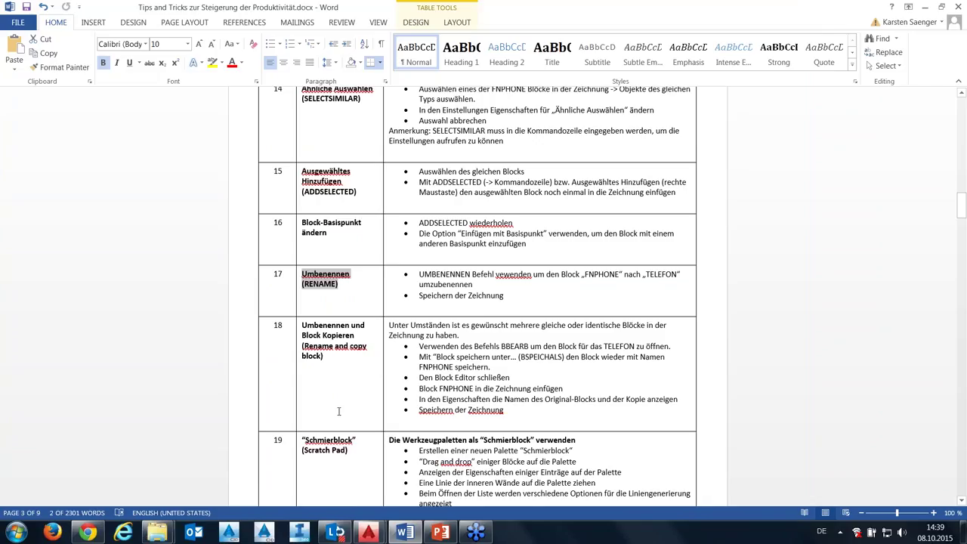
pyautogui.scroll(-2, 338, 411)
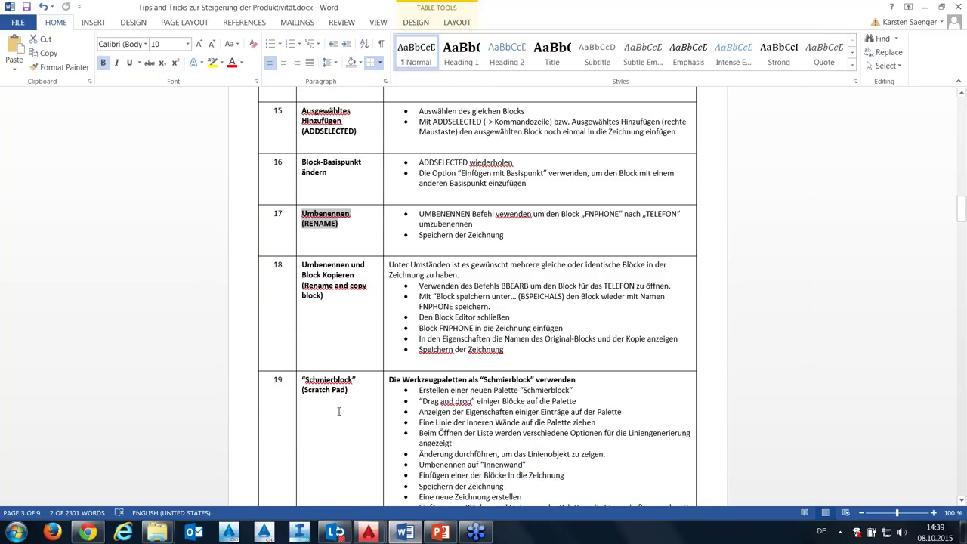
pyautogui.scroll(-1, 339, 411)
pyautogui.moveTo(322, 265); pyautogui.dragTo(302, 235)
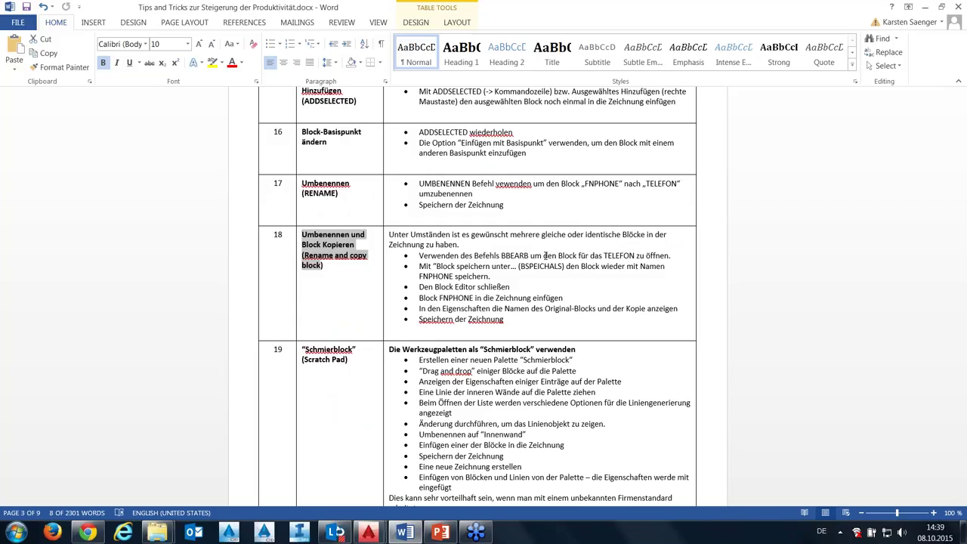
pyautogui.tripleClick(310, 357)
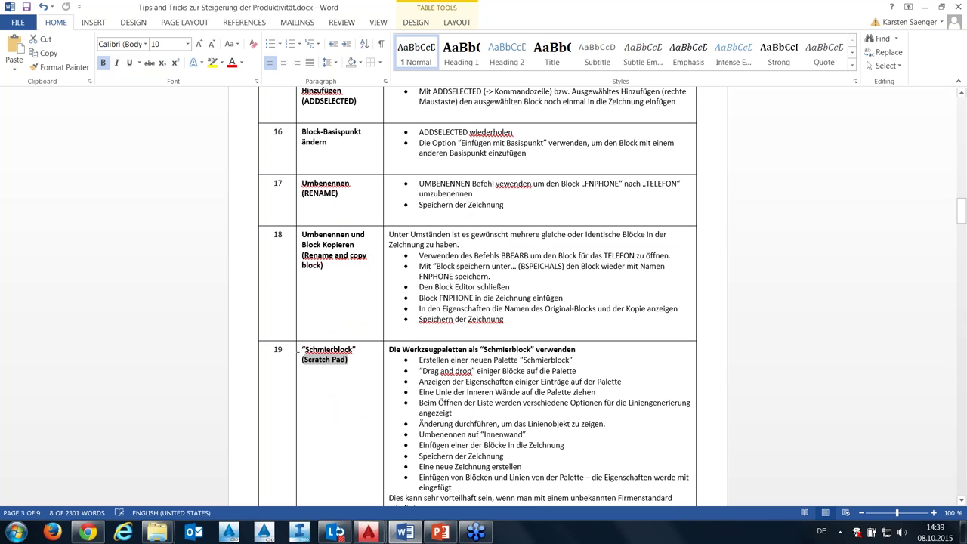
pyautogui.scroll(-2, 335, 400)
pyautogui.scroll(-1, 335, 399)
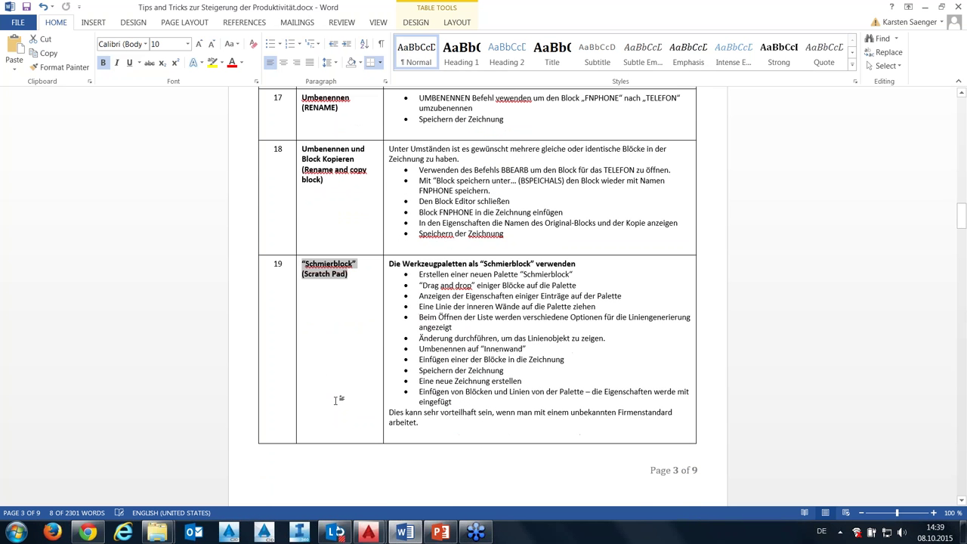
pyautogui.hotkey('alt', 'Tab')
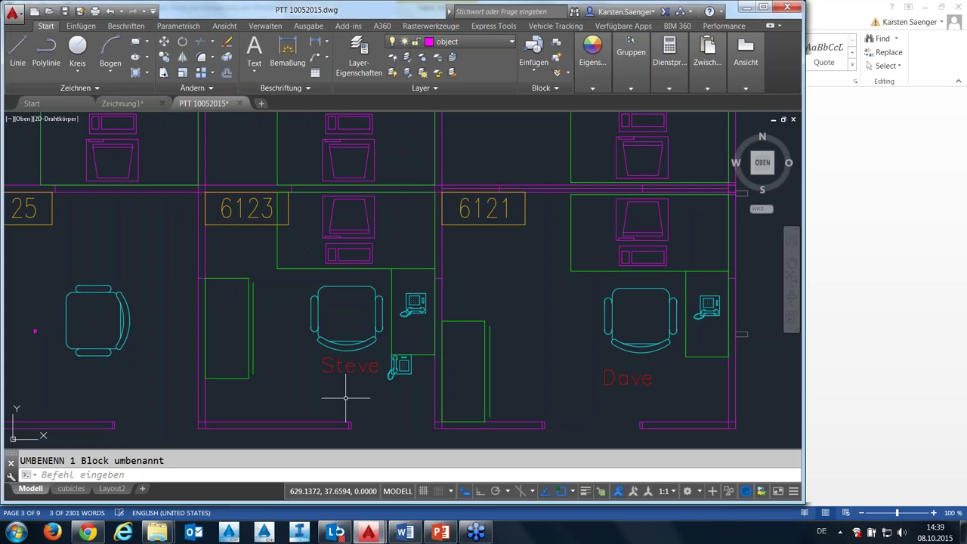
# - Pan to the cubicle plan and open Tool Palettes with Ctrl+3, moving it higher
pyautogui.scroll(-3, 408, 355)
pyautogui.scroll(-3, 405, 337)
pyautogui.moveTo(402, 329); pyautogui.dragTo(454, 293, button='middle')
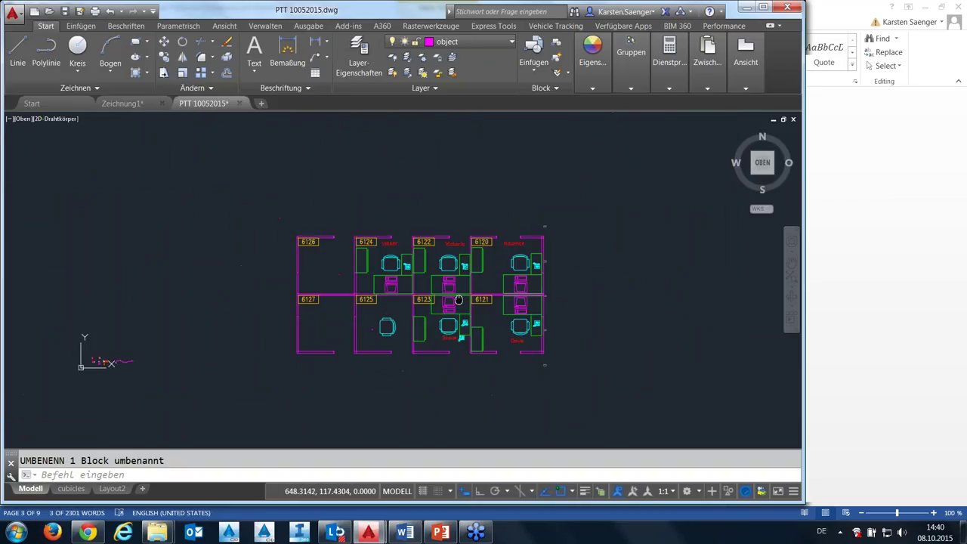
pyautogui.scroll(4, 385, 323)
pyautogui.scroll(-2, 385, 323)
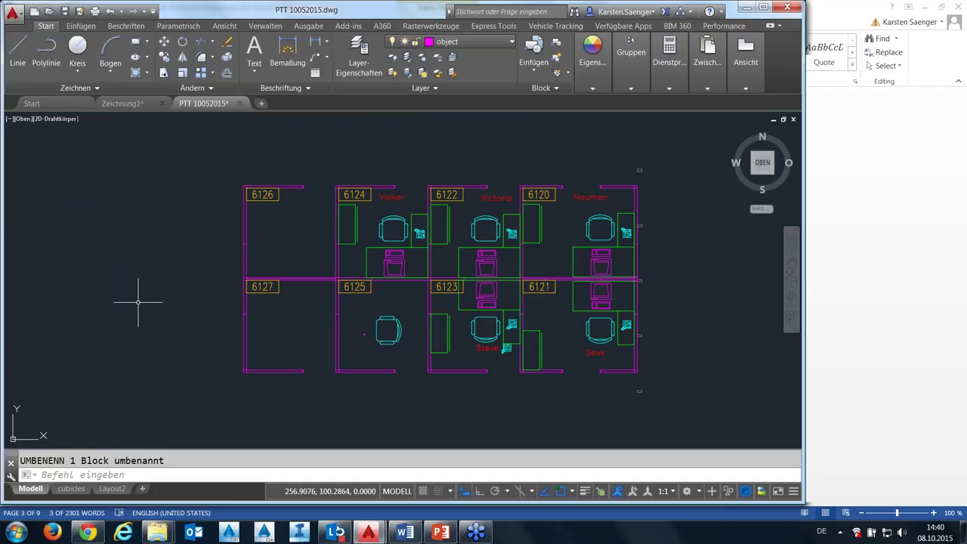
pyautogui.hotkey('ctrl', '3')
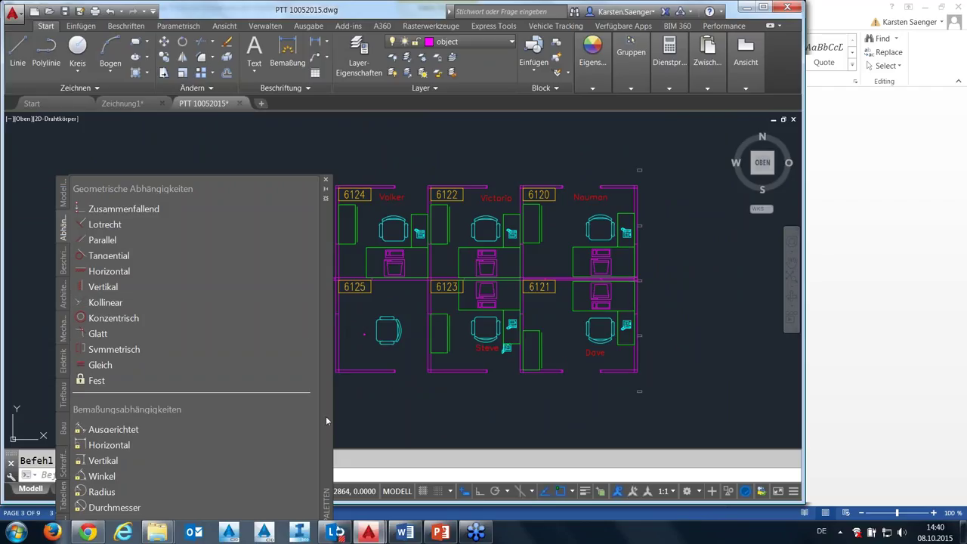
pyautogui.moveTo(330, 414); pyautogui.dragTo(293, 267)
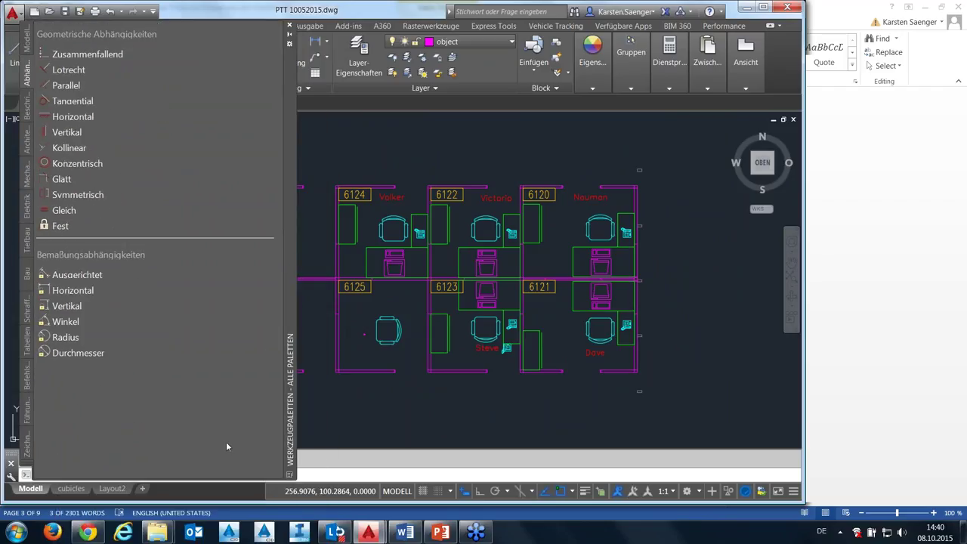
# - Create a new palette from the Tool Palettes title-bar menu and name it 'Schmierblock'
pyautogui.rightClick(293, 442)
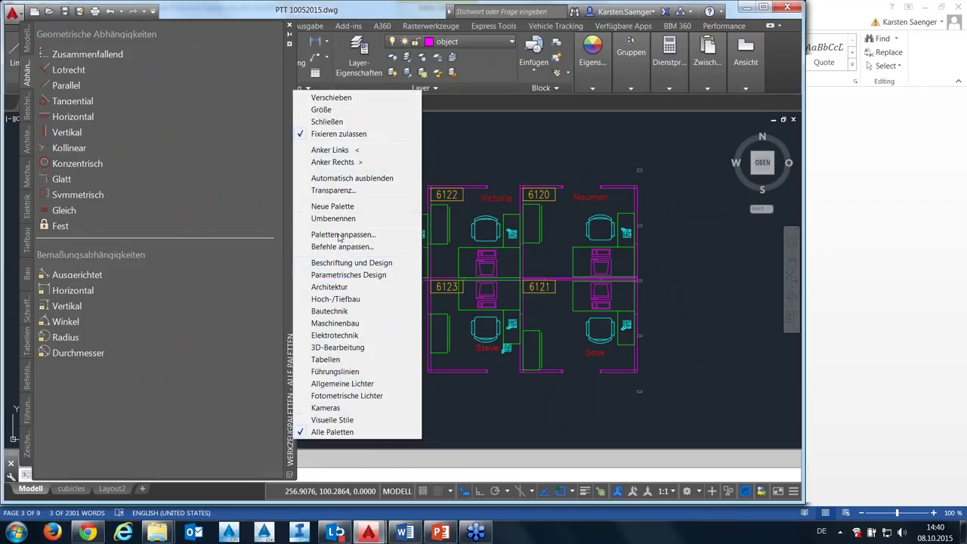
pyautogui.click(339, 206)
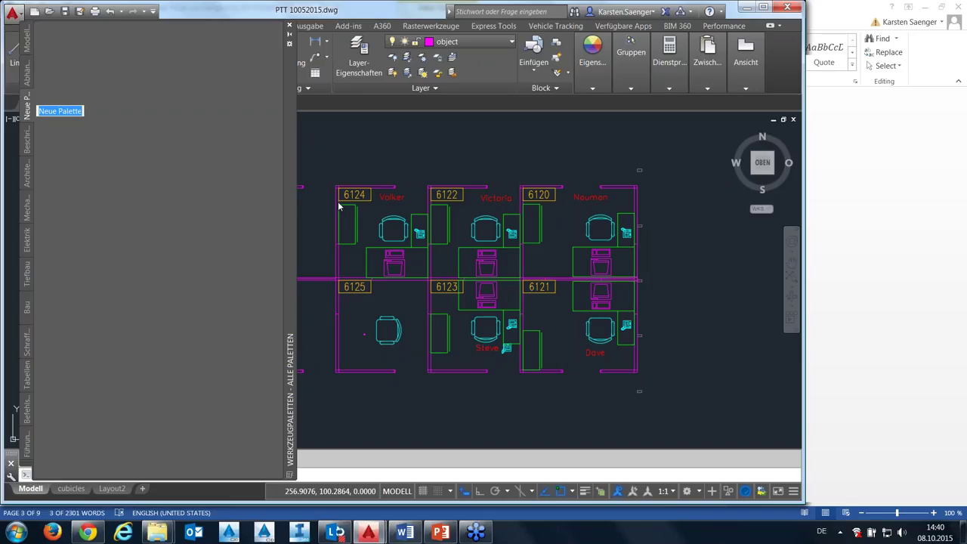
pyautogui.write('Schmierb')
pyautogui.write('lock')
pyautogui.press('Return')
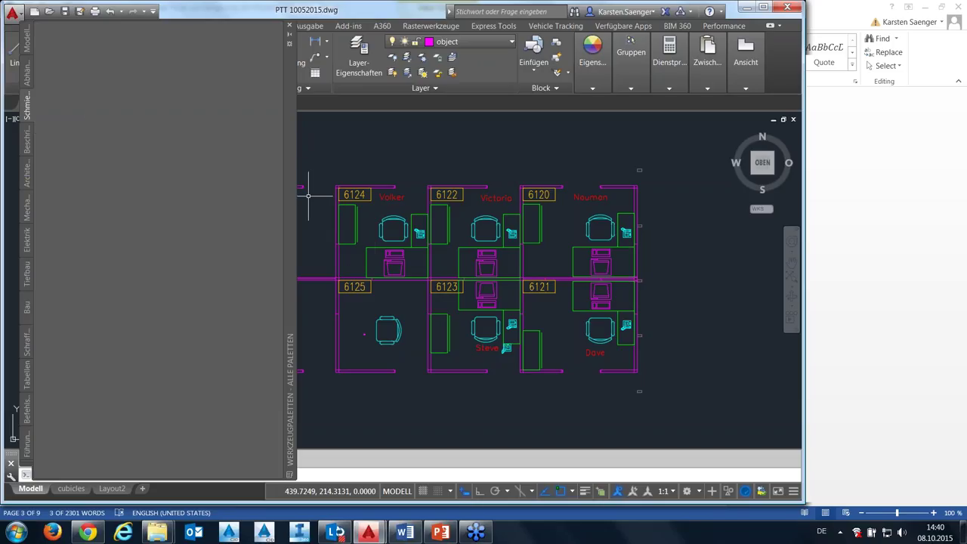
# - Drag the room 6125 chair onto the Schmierblock palette and check its properties
pyautogui.click(400, 333)
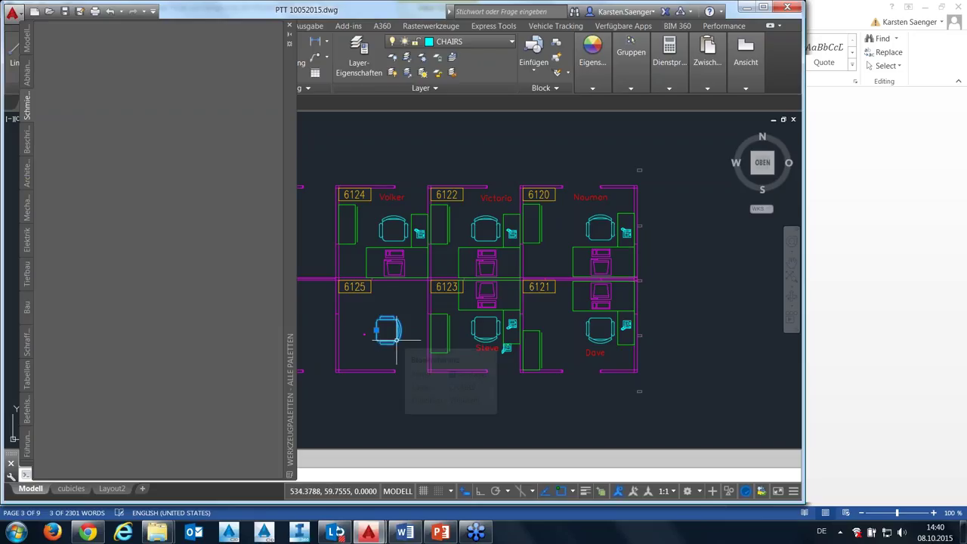
pyautogui.moveTo(396, 339); pyautogui.dragTo(173, 271)
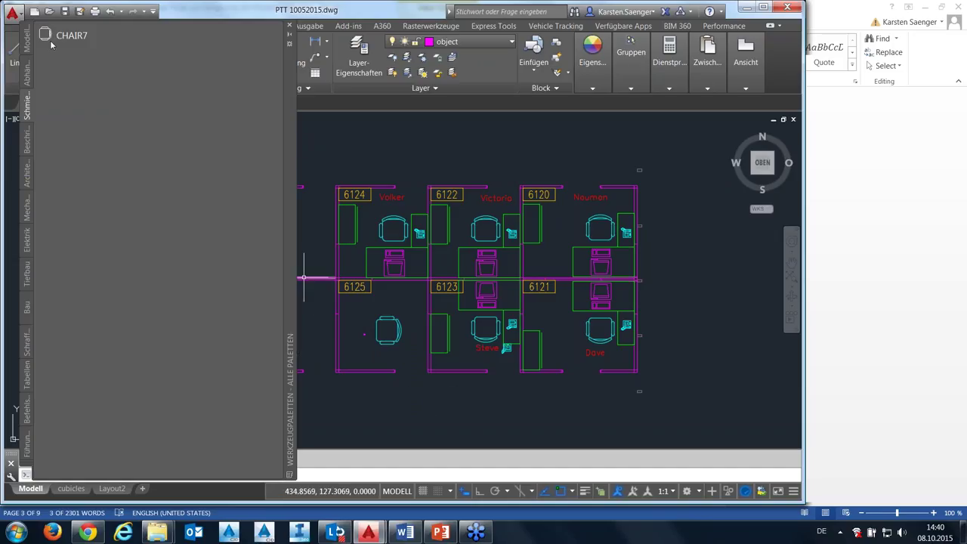
pyautogui.click(391, 342)
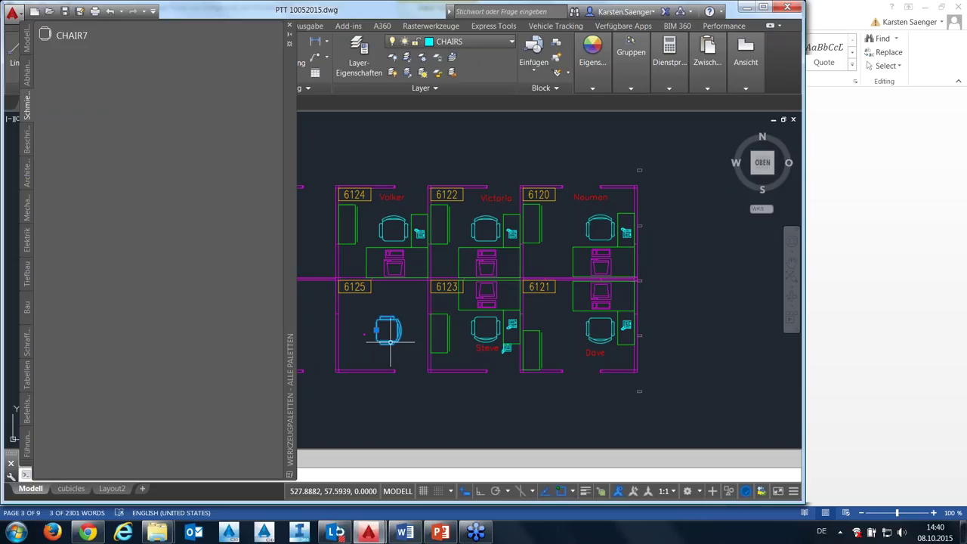
pyautogui.hotkey('ctrl', '1')
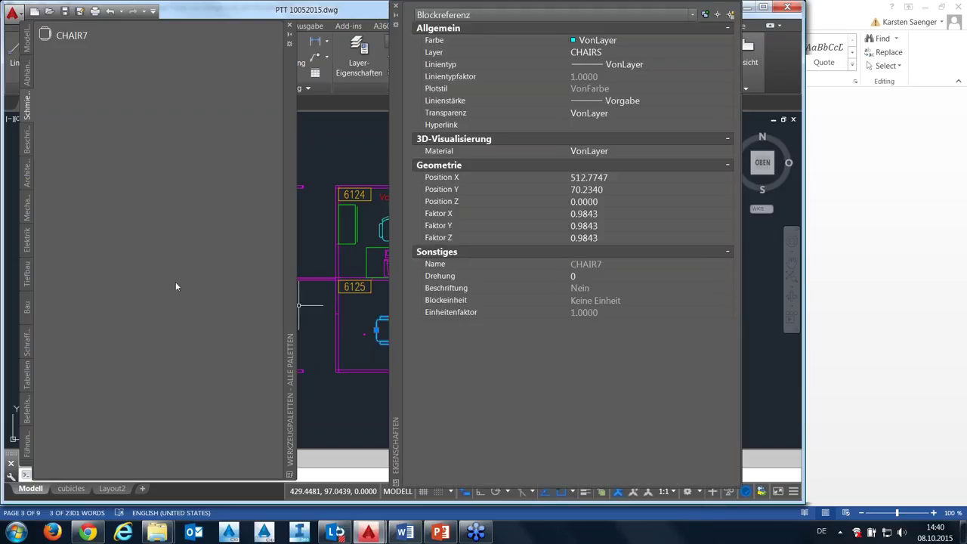
pyautogui.press('Escape')
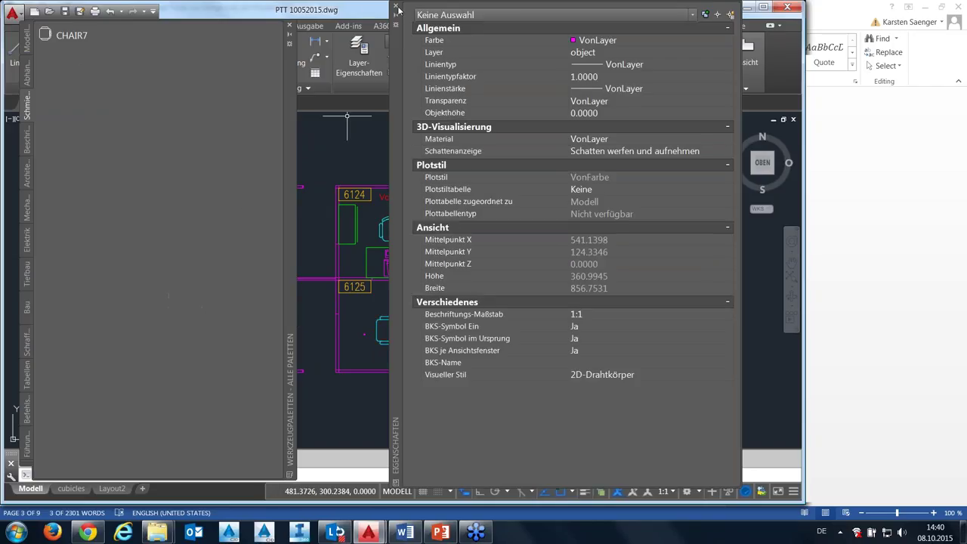
pyautogui.click(396, 7)
# - Open the Eigenschaften of the new CHAIR7 palette tool
pyautogui.click(76, 38)
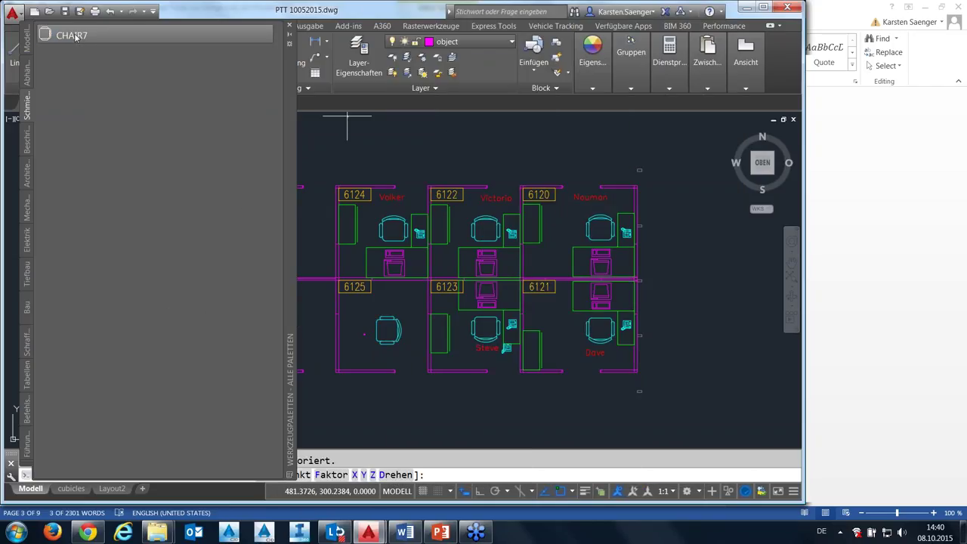
pyautogui.rightClick(75, 38)
pyautogui.click(103, 154)
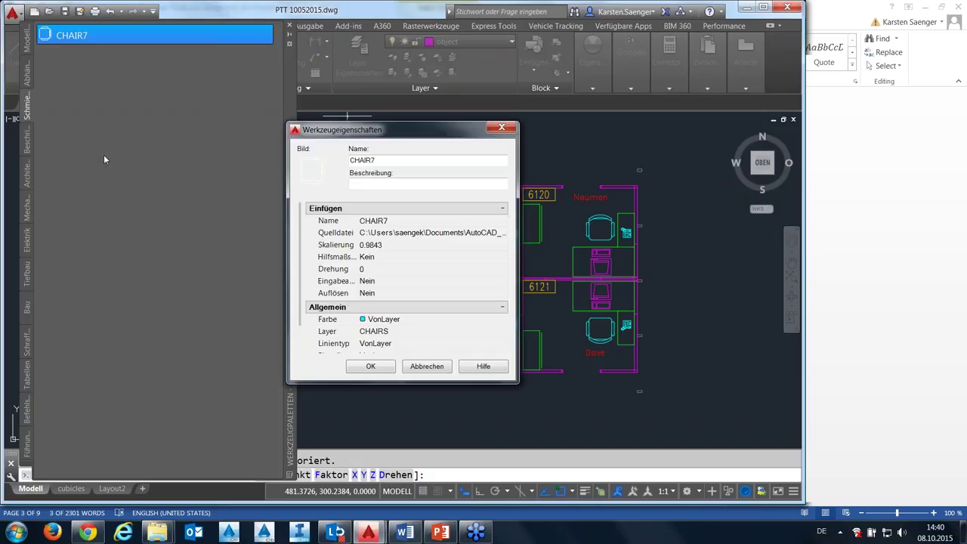
# - Cancel the enlarged CHAIR7 tool properties, then test-place a chair near room 6123 and undo it
pyautogui.moveTo(367, 383); pyautogui.dragTo(377, 476)
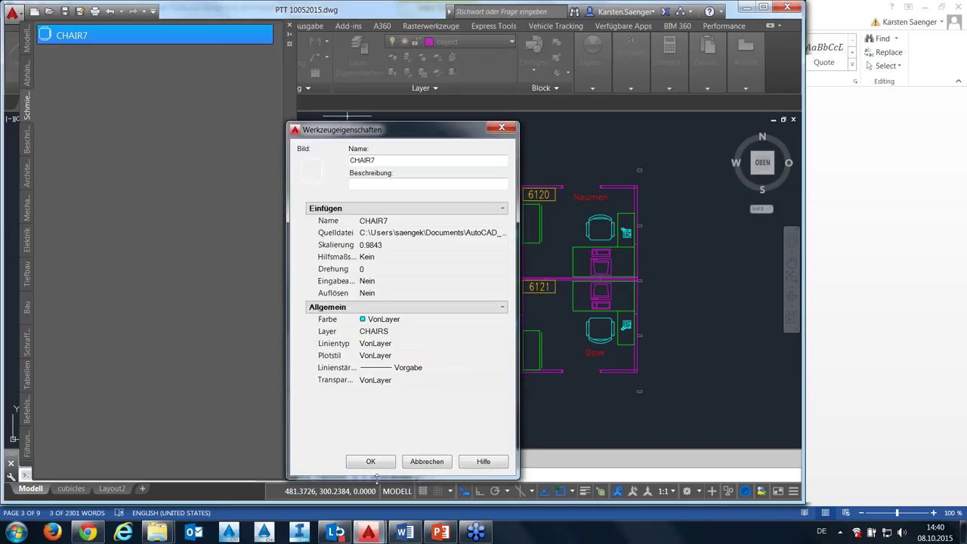
pyautogui.click(445, 462)
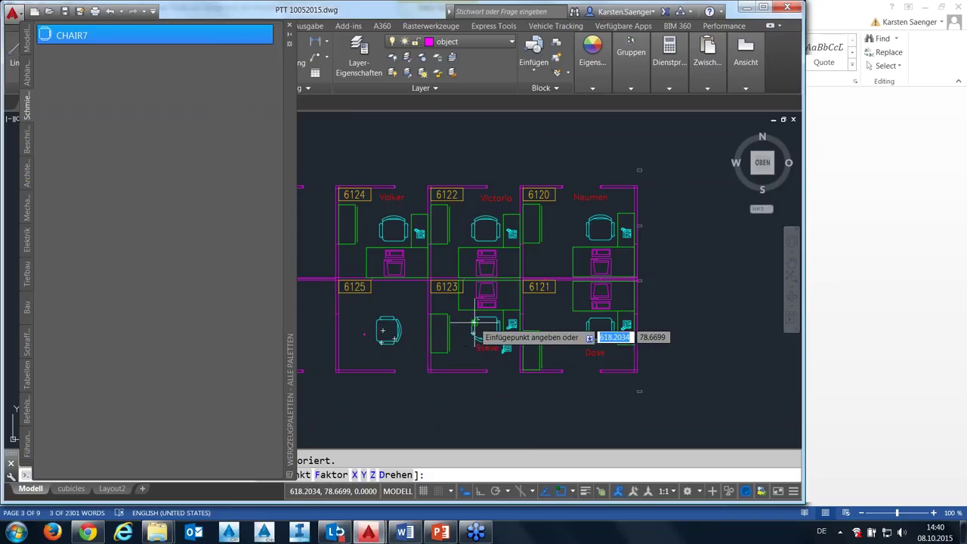
pyautogui.click(511, 326)
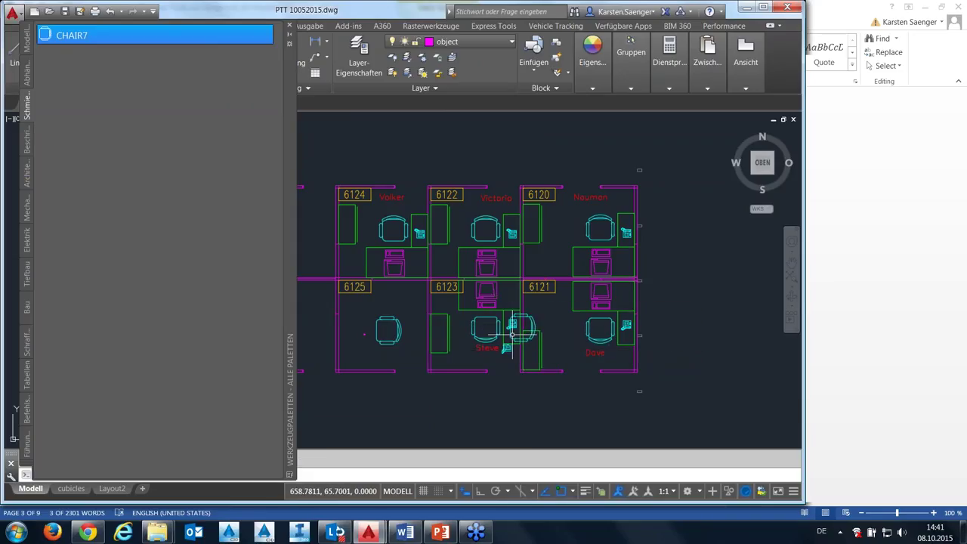
pyautogui.hotkey('ctrl', 'z')
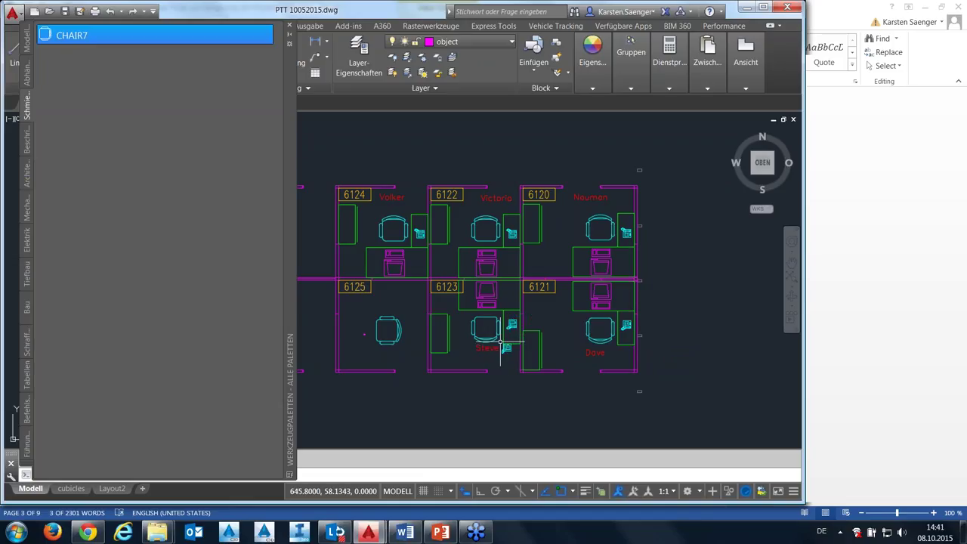
# - Select the cubicle 6123 phone, dismissing the 'Block Telefon nicht gefunden' warning and cancelling the stretch
pyautogui.click(514, 325)
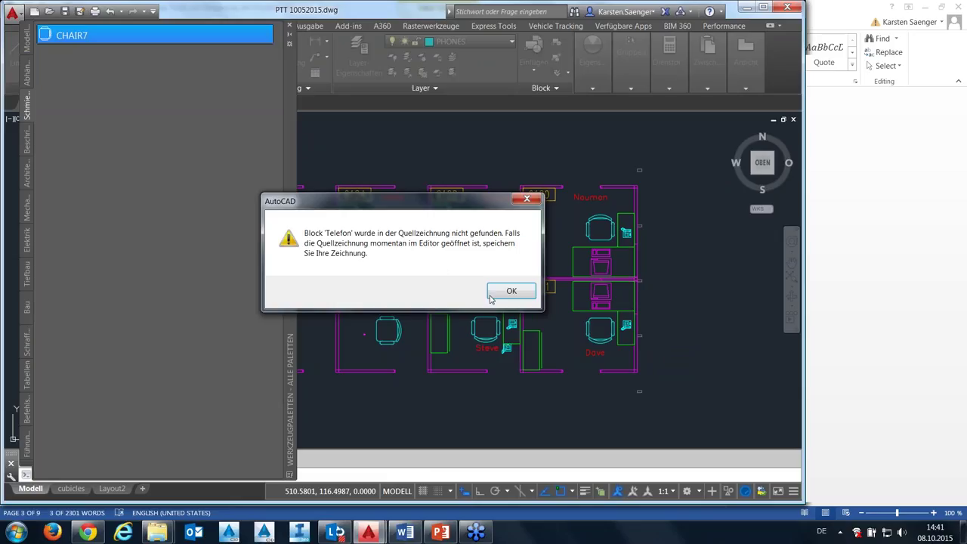
pyautogui.click(507, 291)
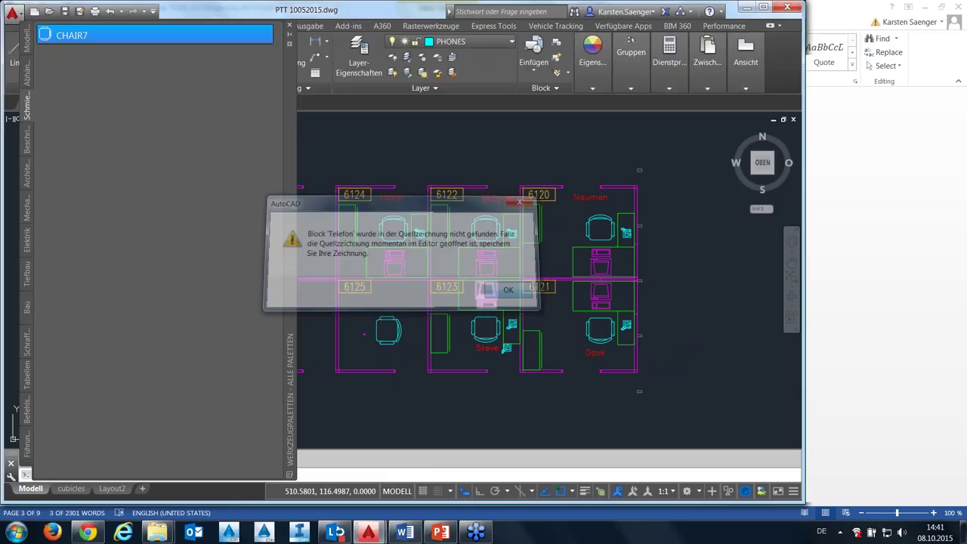
pyautogui.click(511, 323)
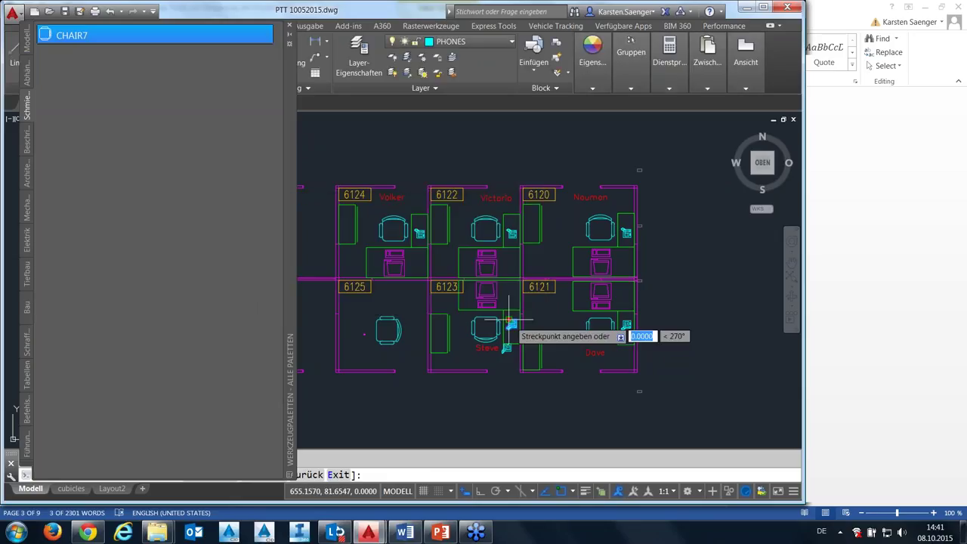
pyautogui.press('Escape')
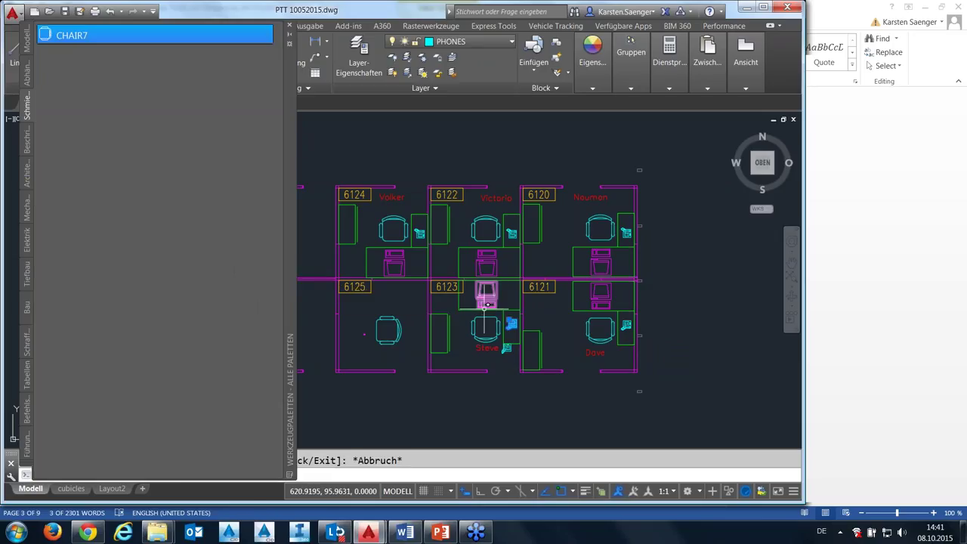
pyautogui.click(506, 348)
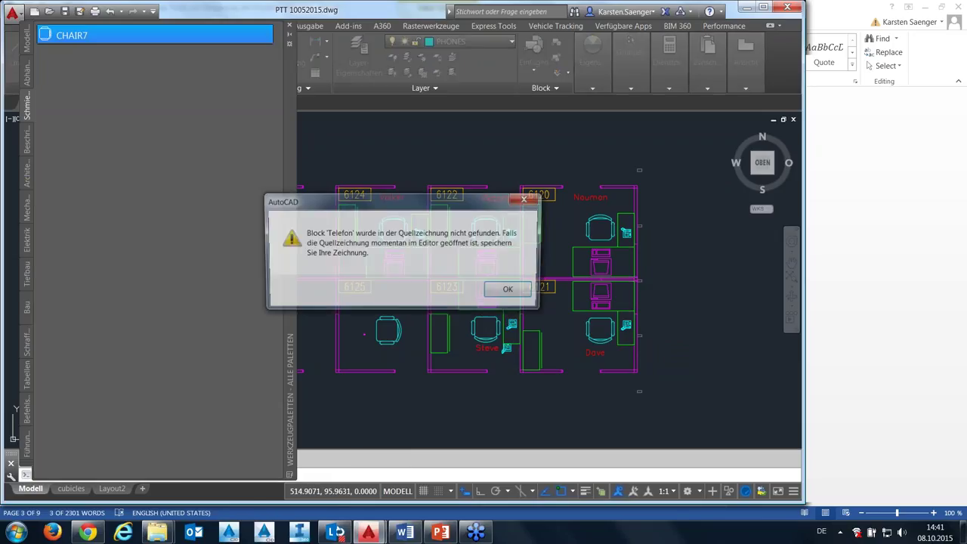
pyautogui.click(499, 290)
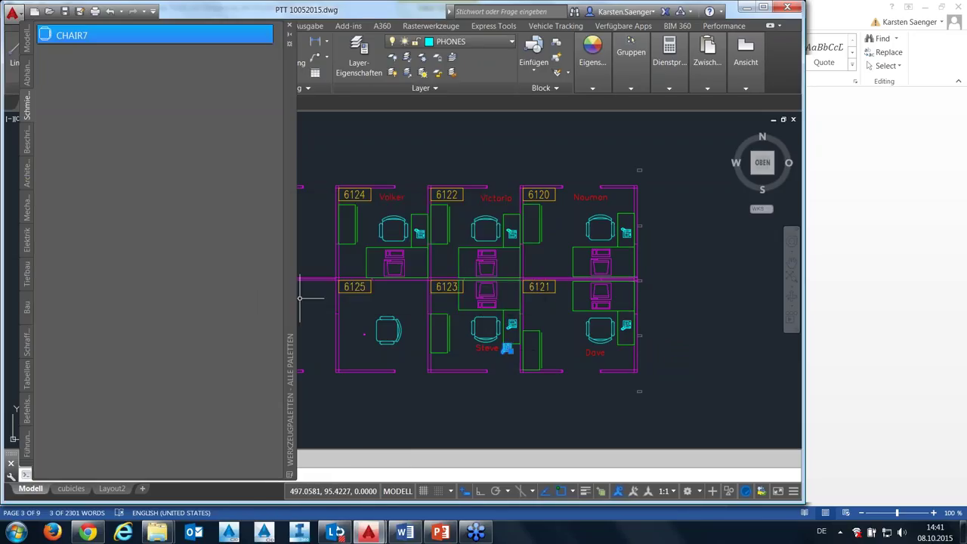
# - Retry selecting the phones in cubicles 6123 and 6124, dismissing the warning and clearing selection
pyautogui.click(173, 281)
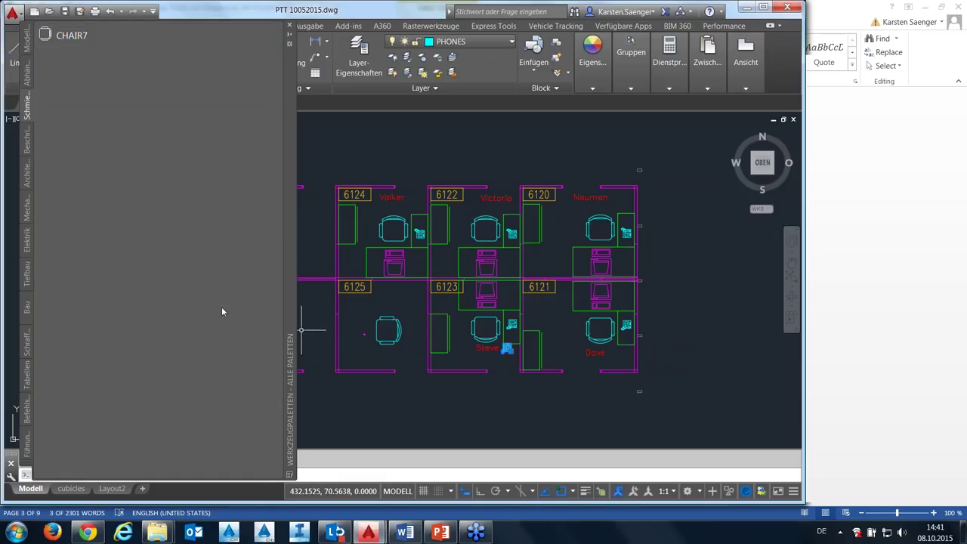
pyautogui.press('Escape')
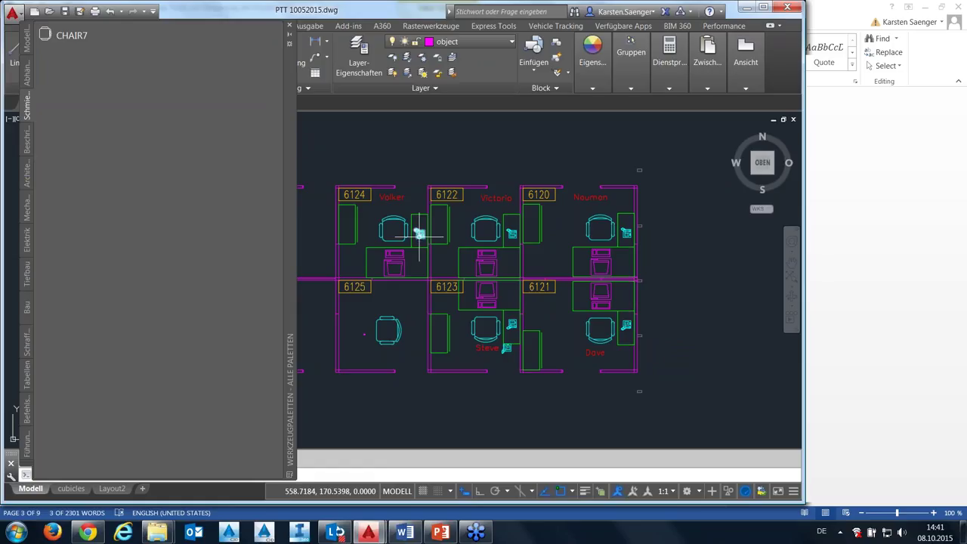
pyautogui.click(420, 235)
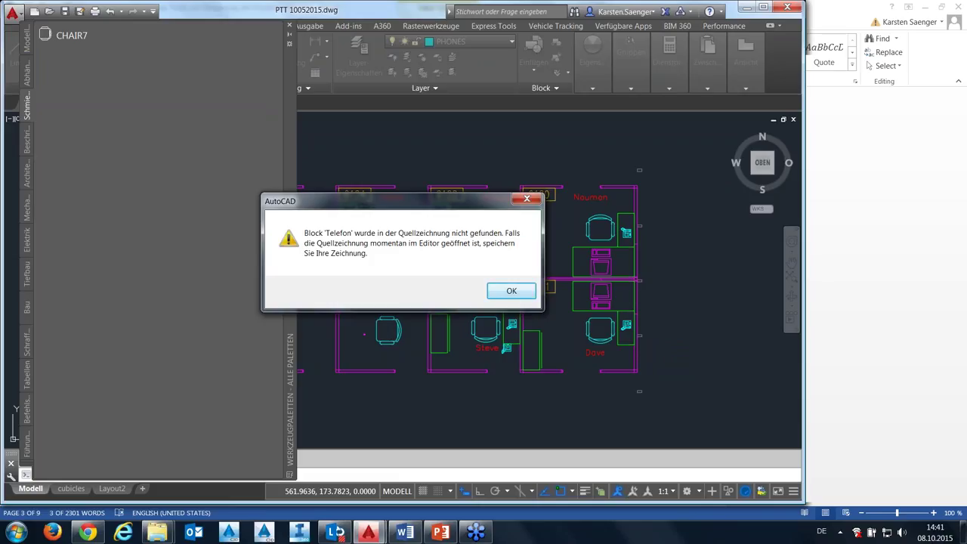
pyautogui.press('Return')
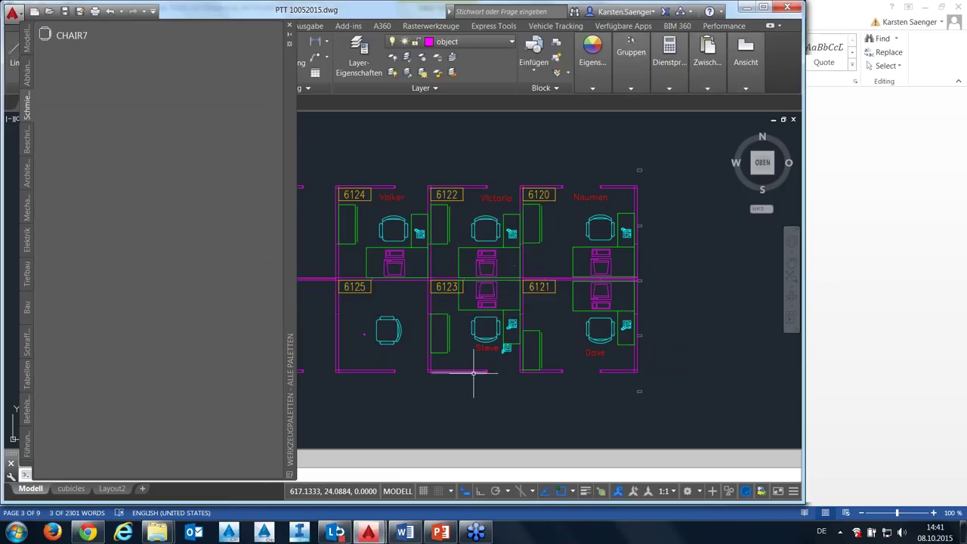
pyautogui.click(507, 349)
pyautogui.press('Escape')
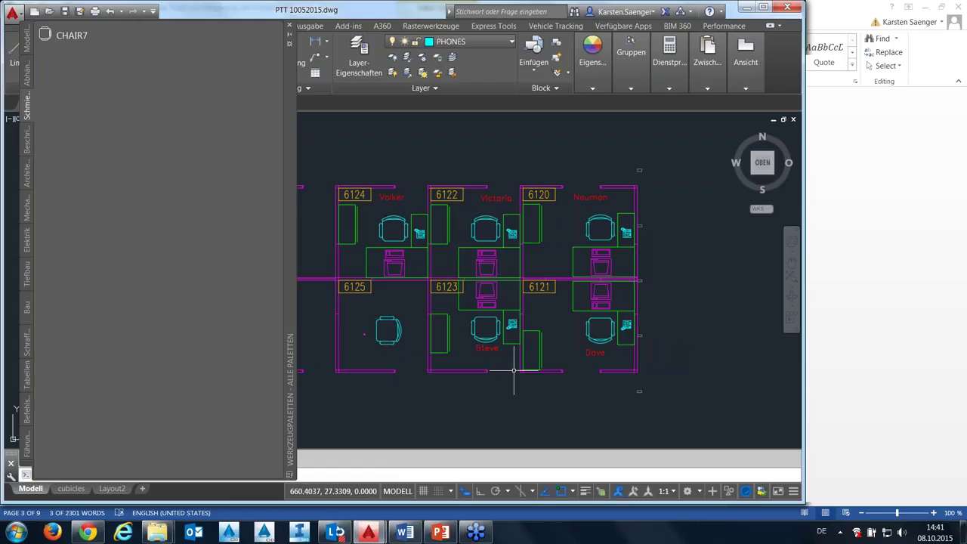
# - Drag the cubicle 6123 phone onto the palette and dismiss the missing-block warning
pyautogui.click(513, 323)
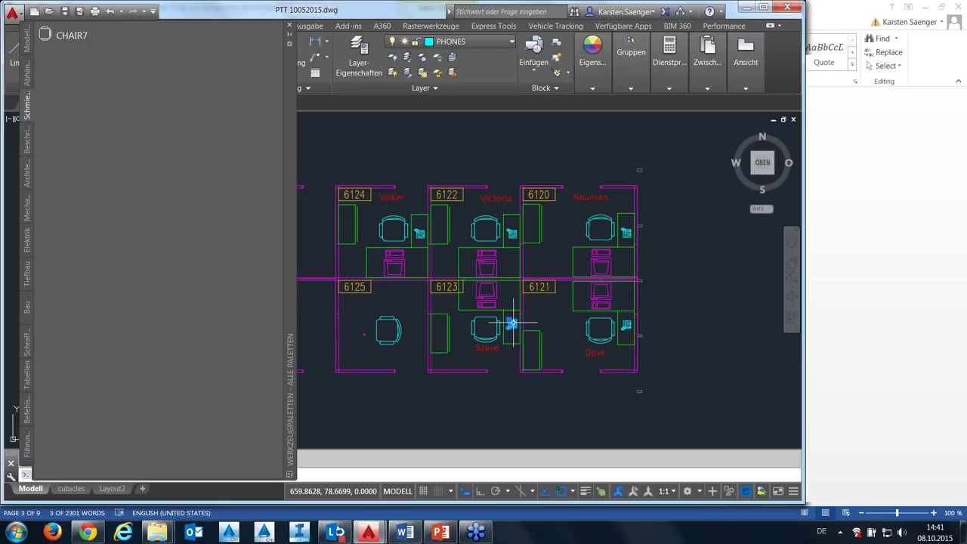
pyautogui.moveTo(510, 324); pyautogui.dragTo(152, 53)
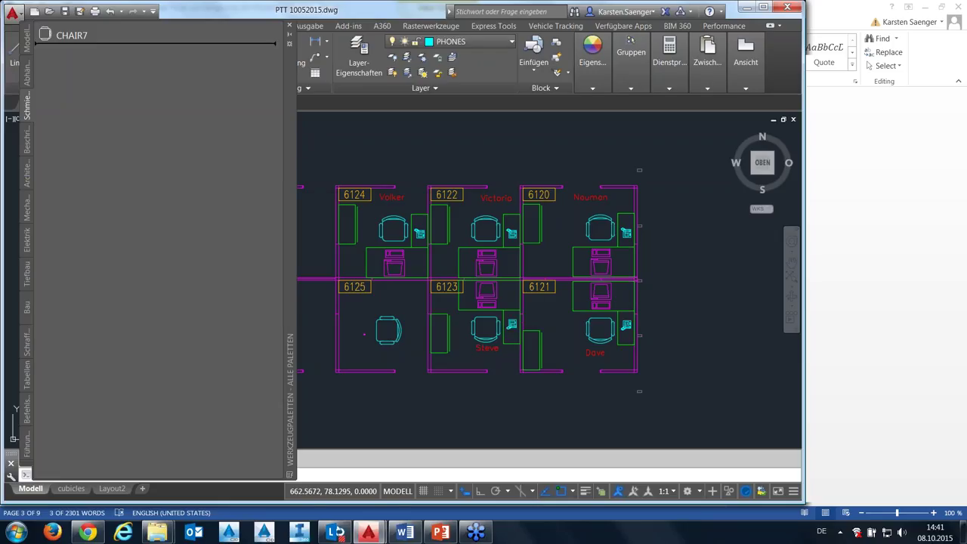
pyautogui.press('Return')
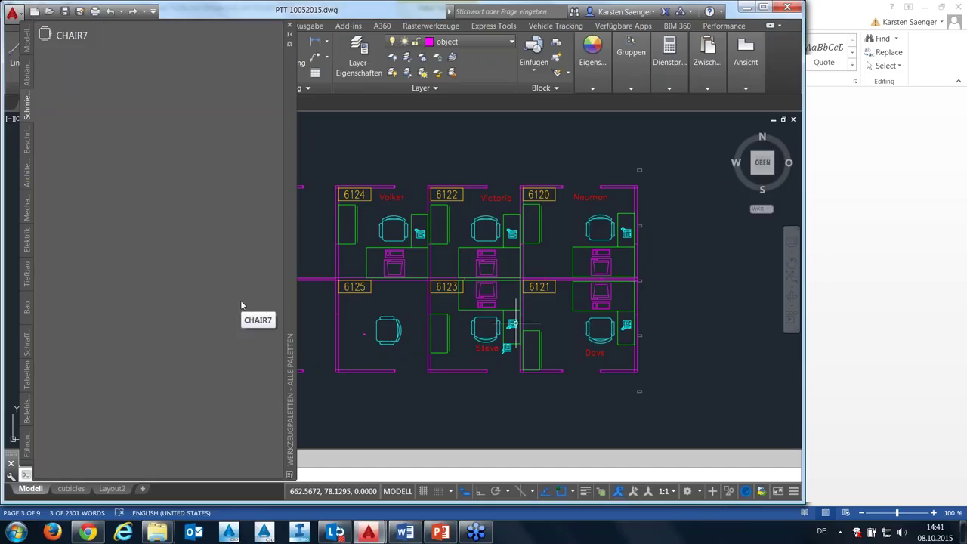
# - Zoom in on the phone and run BBE to open Blockdefinition bearbeiten
pyautogui.scroll(3, 513, 324)
pyautogui.doubleClick(513, 323)
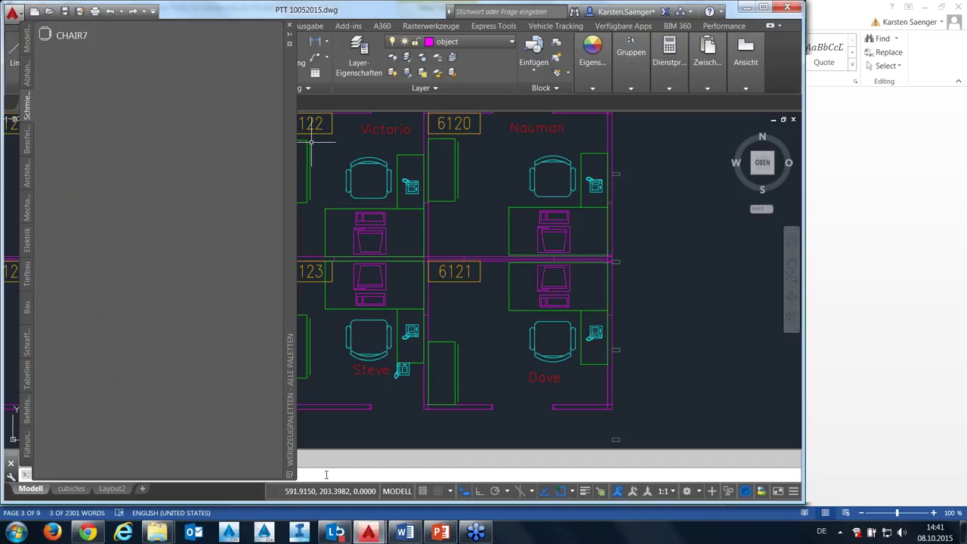
pyautogui.write('be')
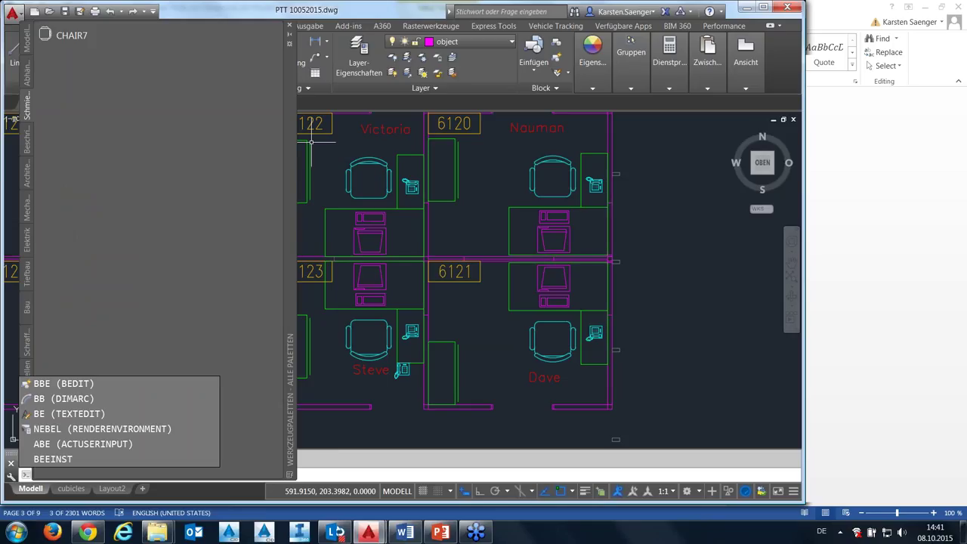
pyautogui.click(292, 75)
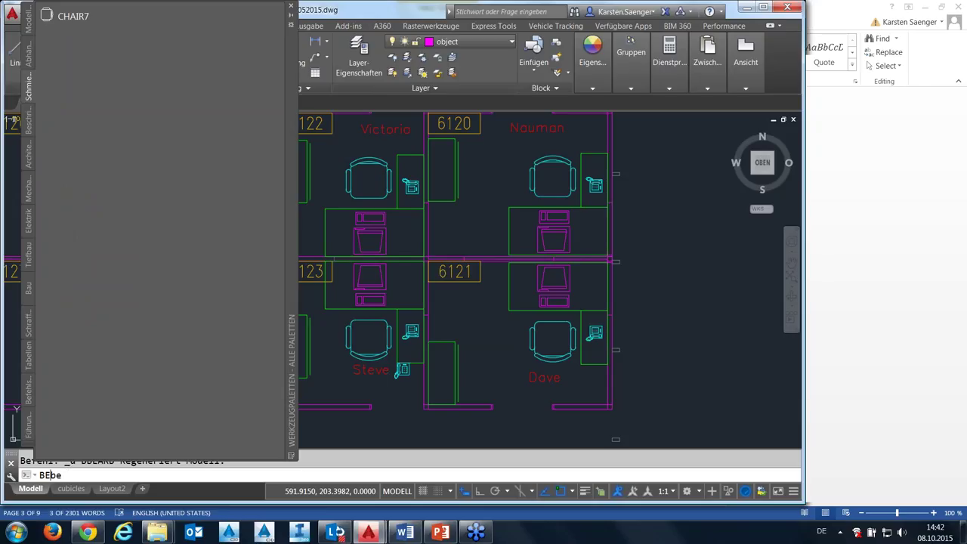
pyautogui.press('BackSpace')
pyautogui.press('Return')
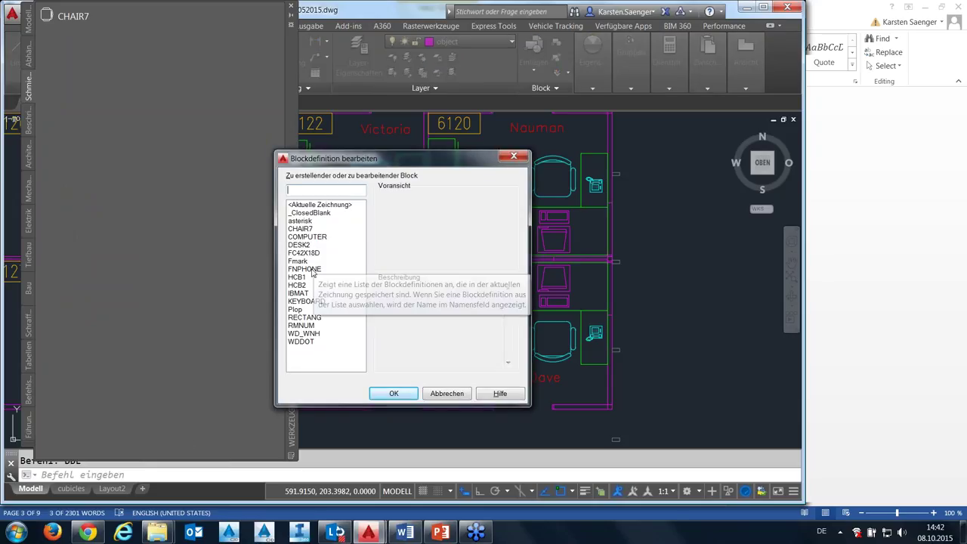
# - Open FNPHONE in the block editor, then close the block editor
pyautogui.click(312, 271)
pyautogui.click(398, 396)
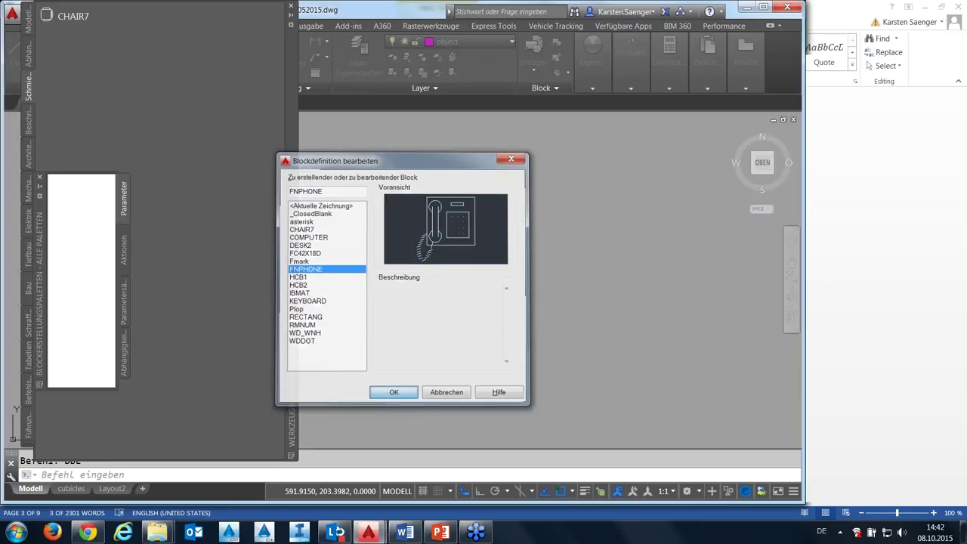
pyautogui.click(780, 68)
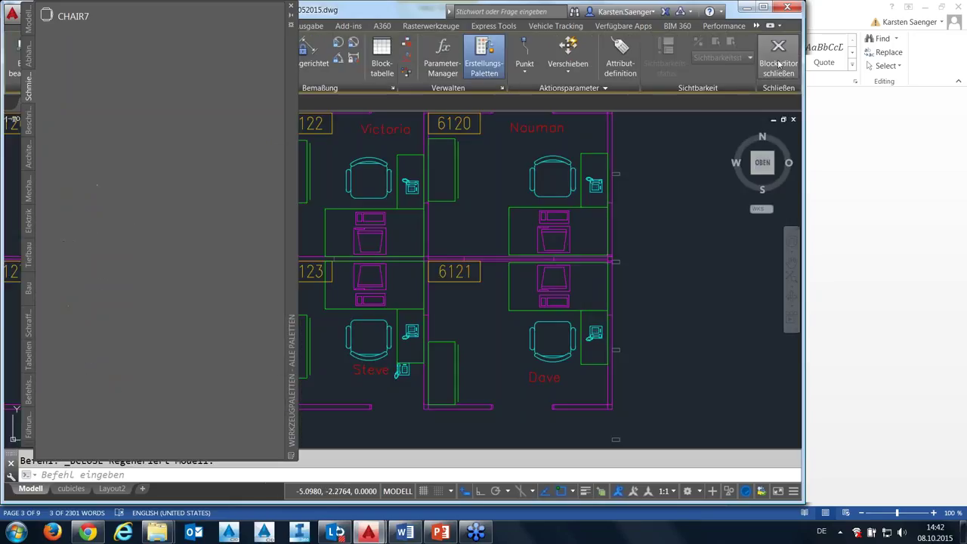
# - Drag the cubicle 6123 phone block onto the palette as an FNPHONE tool
pyautogui.click(410, 330)
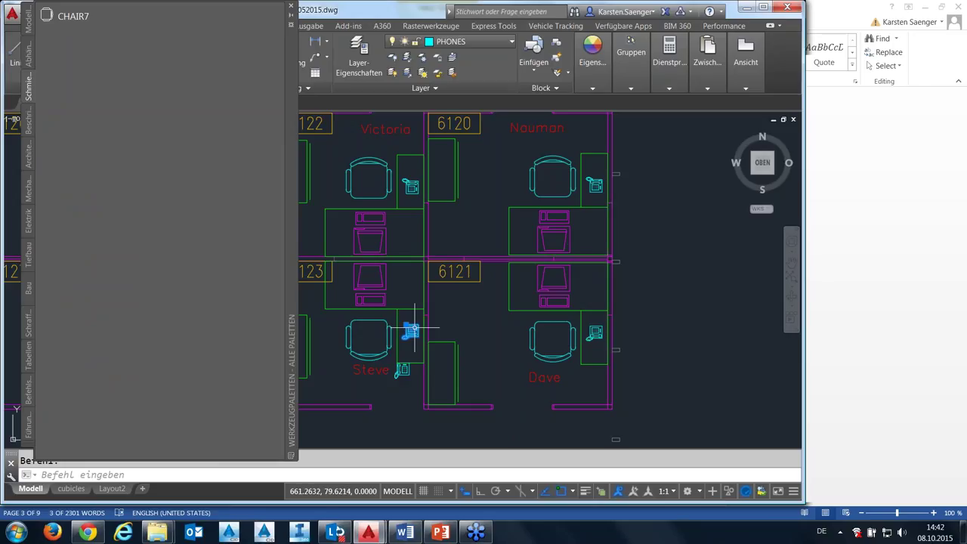
pyautogui.moveTo(308, 310); pyautogui.dragTo(240, 306)
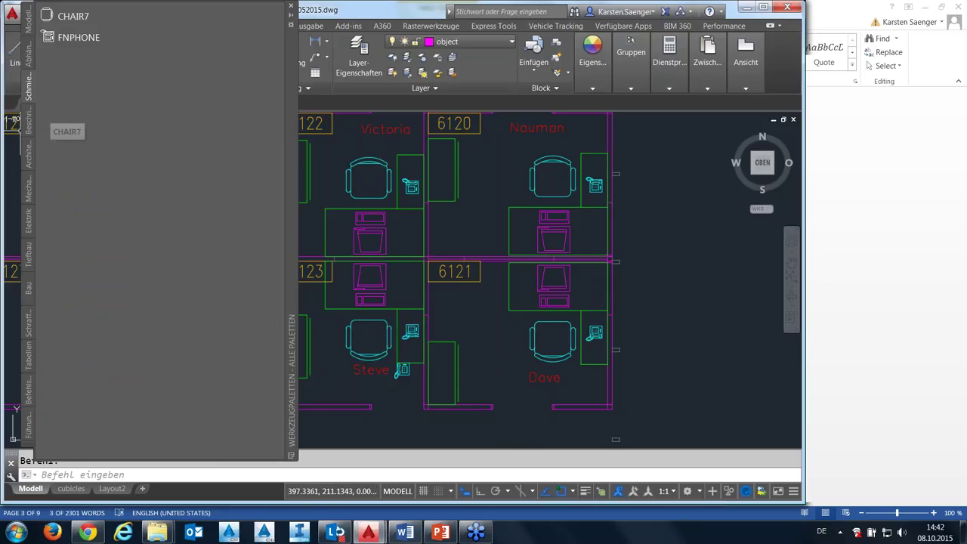
pyautogui.moveTo(449, 360); pyautogui.dragTo(576, 365, button='middle')
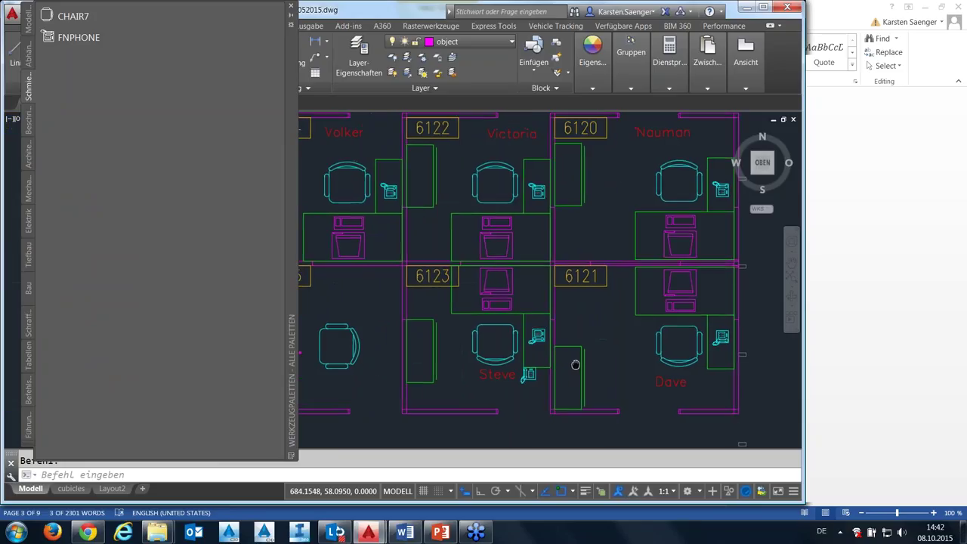
# - Add a wall polyline from the floor plan to the Schmierblock palette as a tool
pyautogui.click(407, 243)
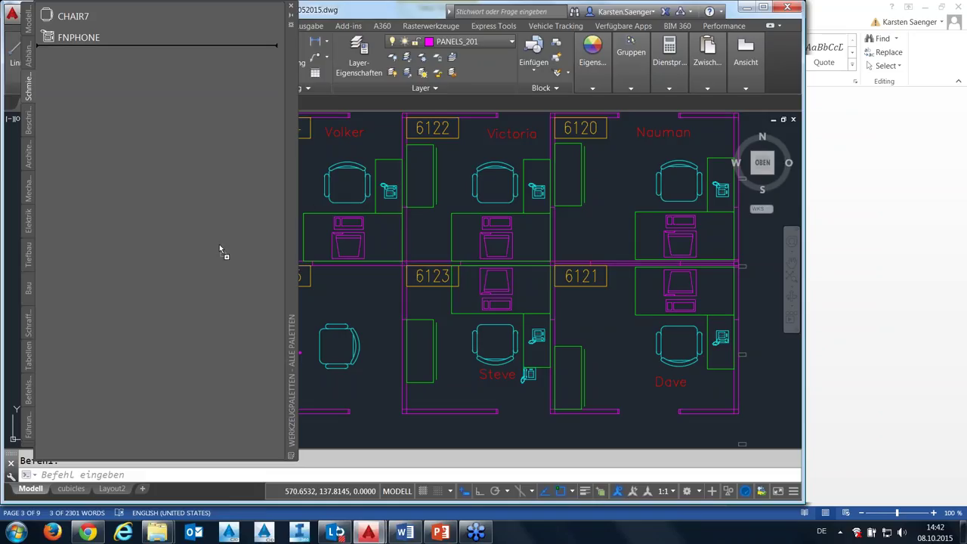
pyautogui.moveTo(406, 244); pyautogui.dragTo(219, 244)
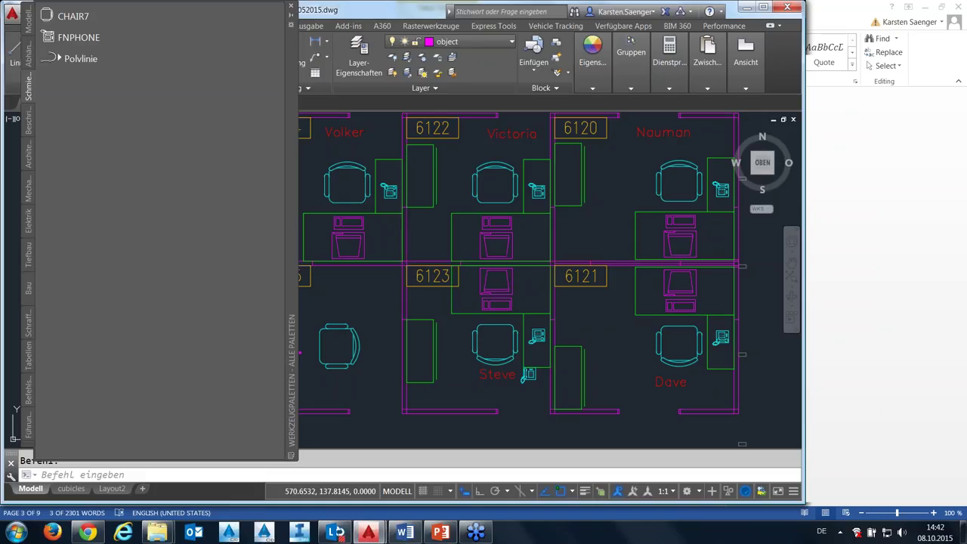
pyautogui.click(60, 60)
pyautogui.scroll(-5, 312, 209)
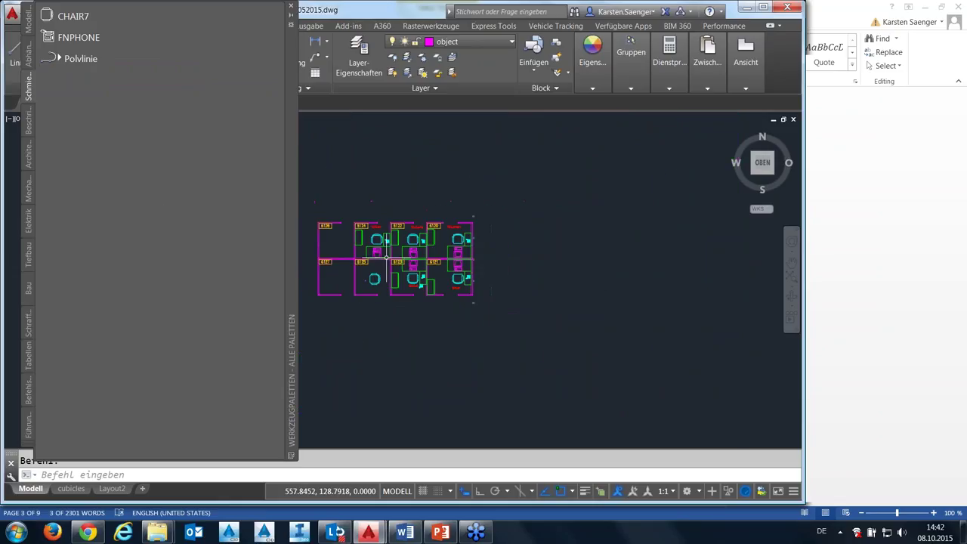
# - Switch the new palette tool to Kreis and draw a circle above the floor plan
pyautogui.click(60, 58)
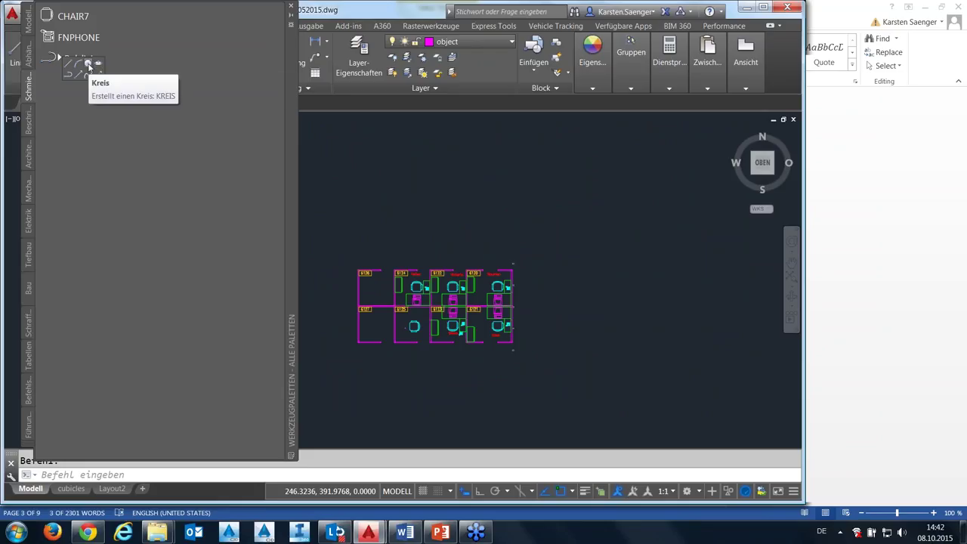
pyautogui.click(88, 65)
pyautogui.click(370, 183)
pyautogui.click(383, 193)
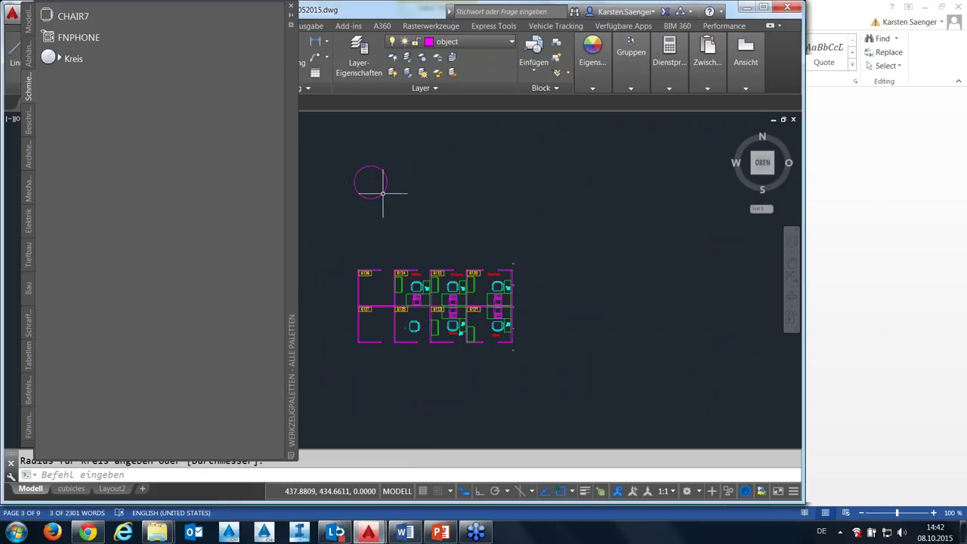
# - Switch the tool to Linie, draw a short diagonal line beside the circle, and move the palette aside
pyautogui.click(61, 61)
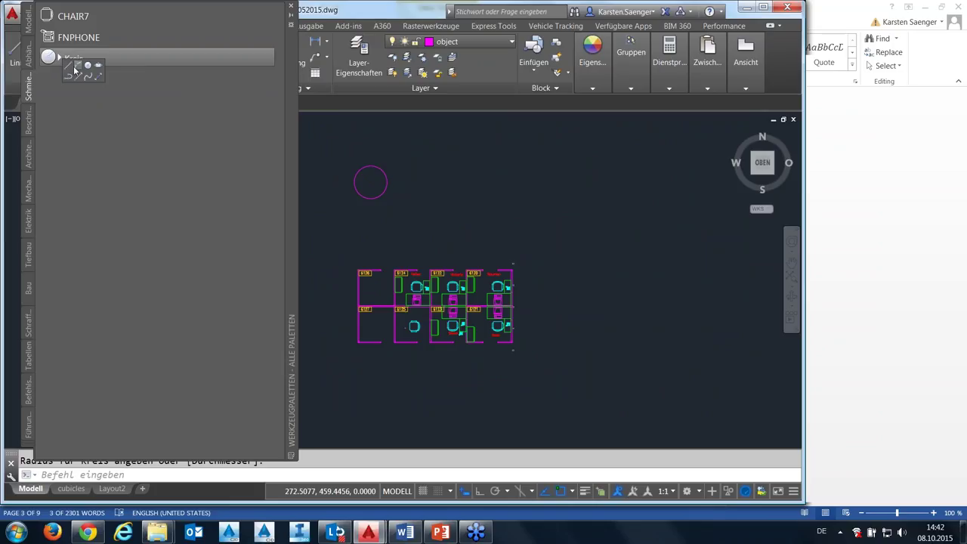
pyautogui.click(73, 68)
pyautogui.click(420, 173)
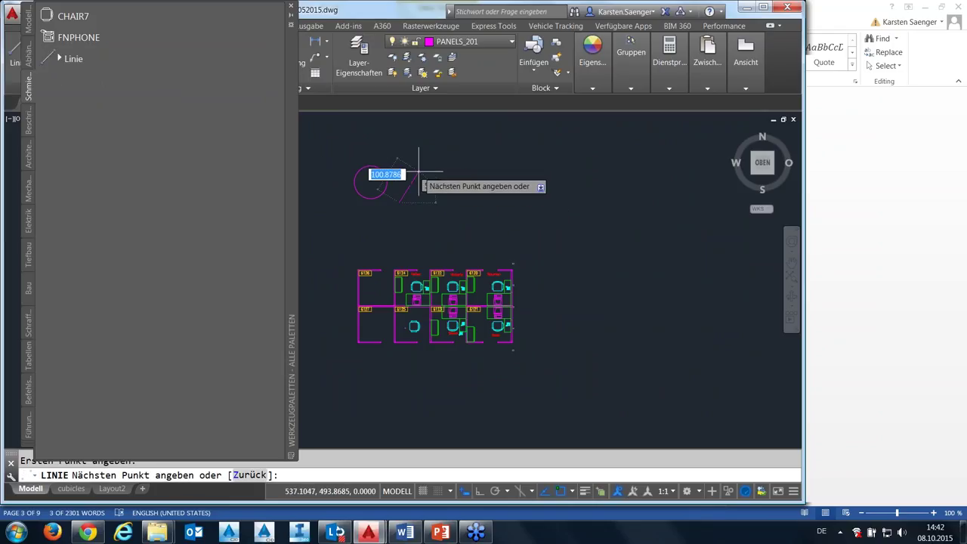
pyautogui.click(458, 202)
pyautogui.press('Return')
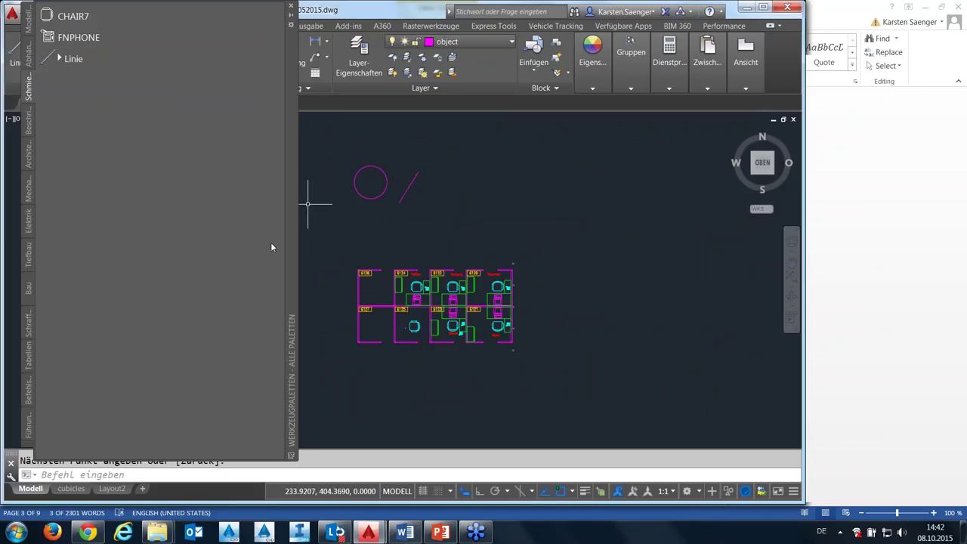
pyautogui.moveTo(294, 276); pyautogui.dragTo(319, 415)
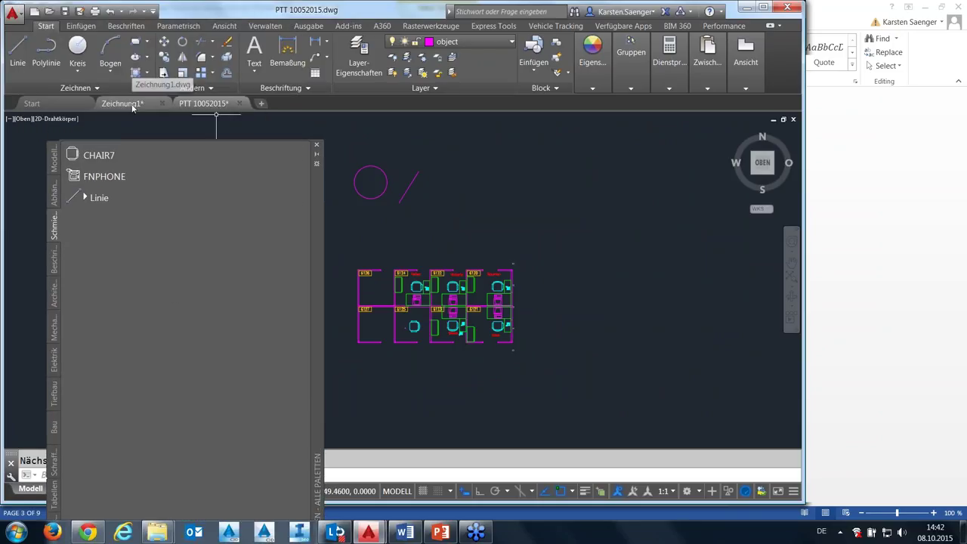
# - In Zeichnung1, insert FNPHONE and then CHAIR7 beside it from the Schmierblock palette
pyautogui.click(133, 106)
pyautogui.moveTo(317, 210); pyautogui.dragTo(738, 200)
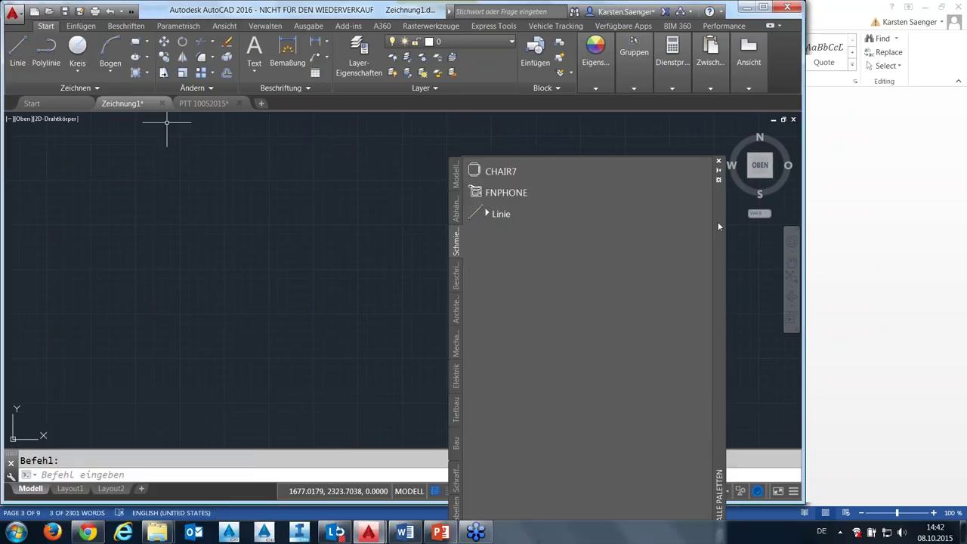
pyautogui.click(475, 195)
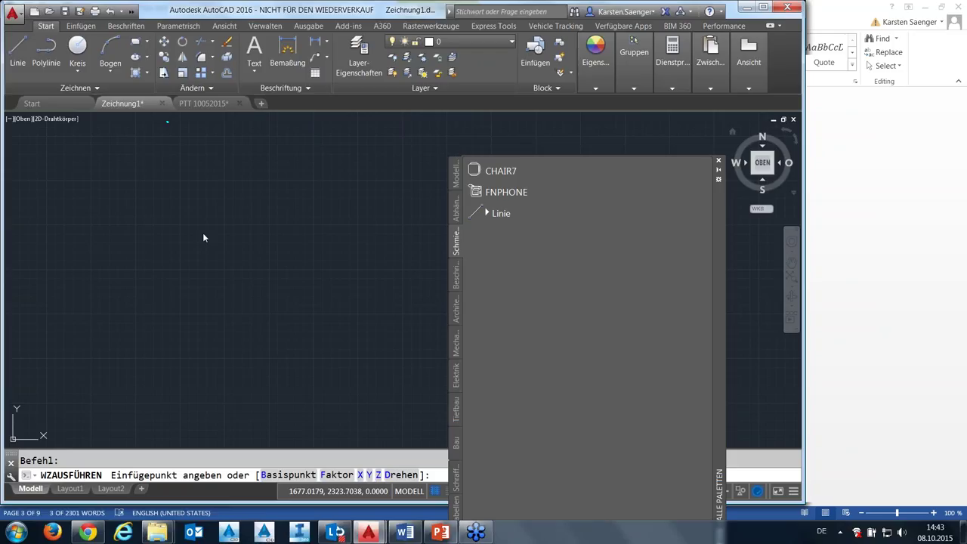
pyautogui.click(268, 238)
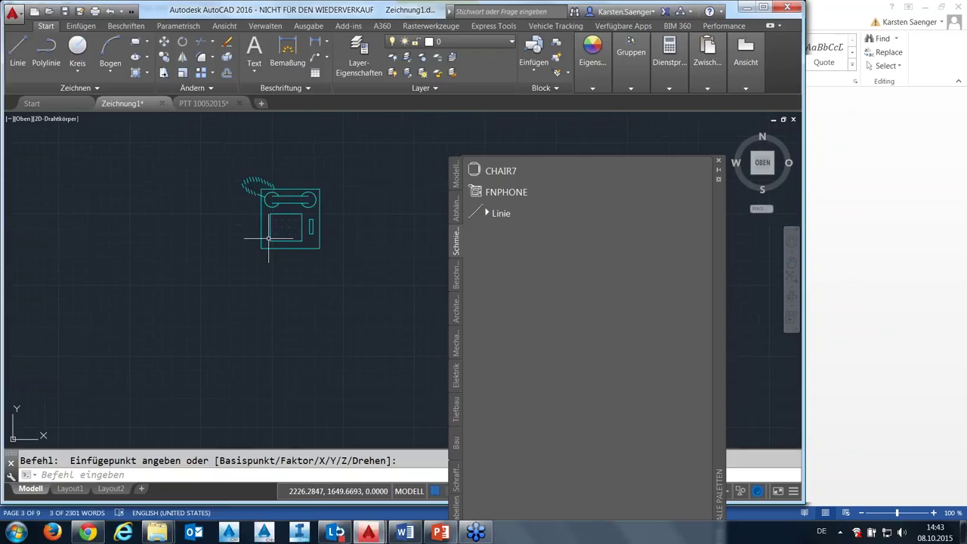
pyautogui.click(501, 172)
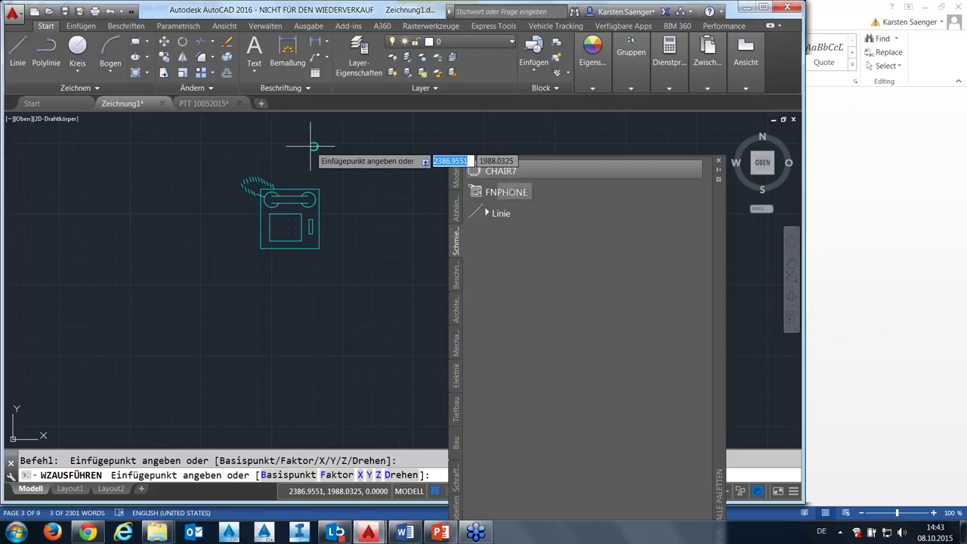
pyautogui.scroll(-4, 329, 226)
pyautogui.click(333, 235)
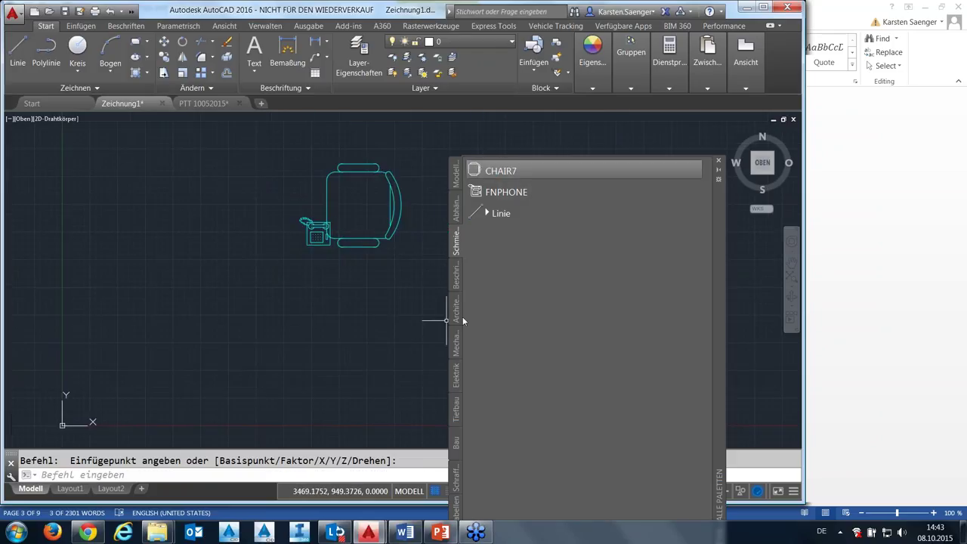
# - Dock the tool palette and switch to the Word instructions
pyautogui.moveTo(704, 364)
pyautogui.mouseDown()
pyautogui.moveTo(490, 339)
pyautogui.moveTo(216, 247)
pyautogui.mouseUp()
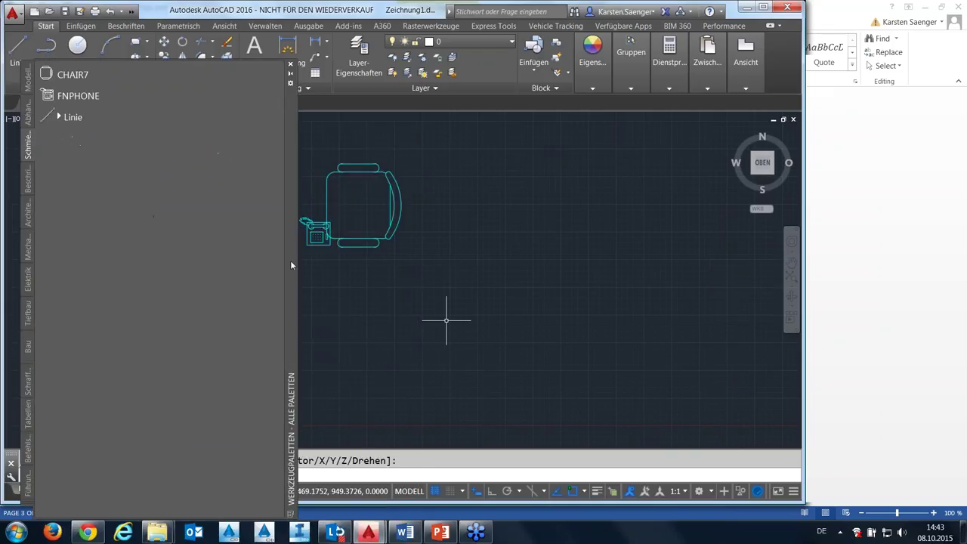
pyautogui.doubleClick(289, 173)
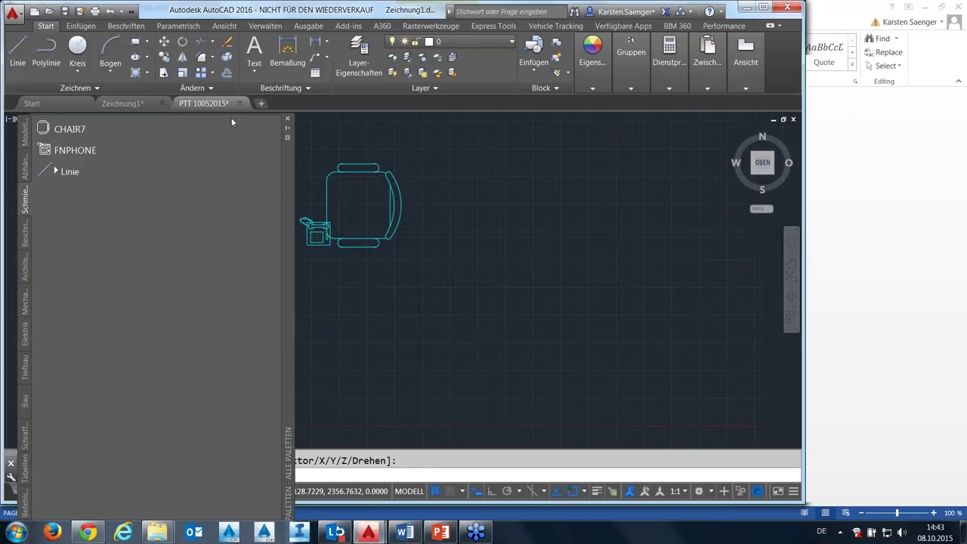
pyautogui.click(405, 532)
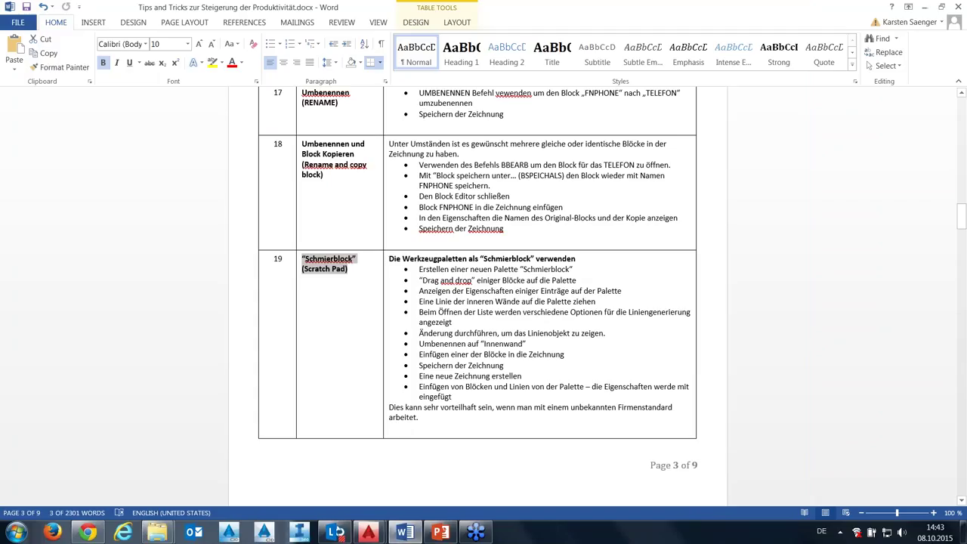
# - Scroll the Word tips table down to rows 20–22
pyautogui.click(352, 365)
pyautogui.scroll(-2, 352, 365)
pyautogui.scroll(-3, 354, 364)
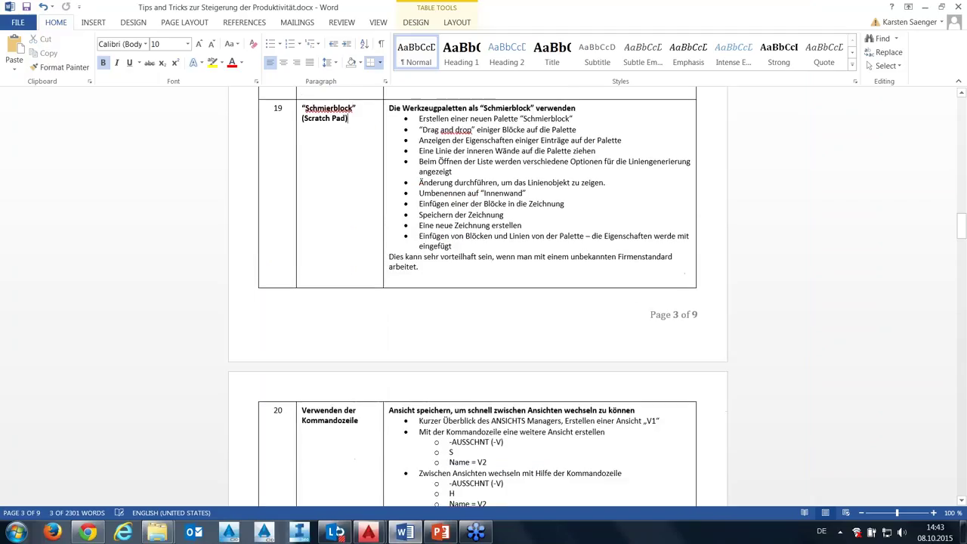
pyautogui.scroll(-3, 355, 364)
pyautogui.scroll(-1, 356, 362)
pyautogui.scroll(-2, 356, 363)
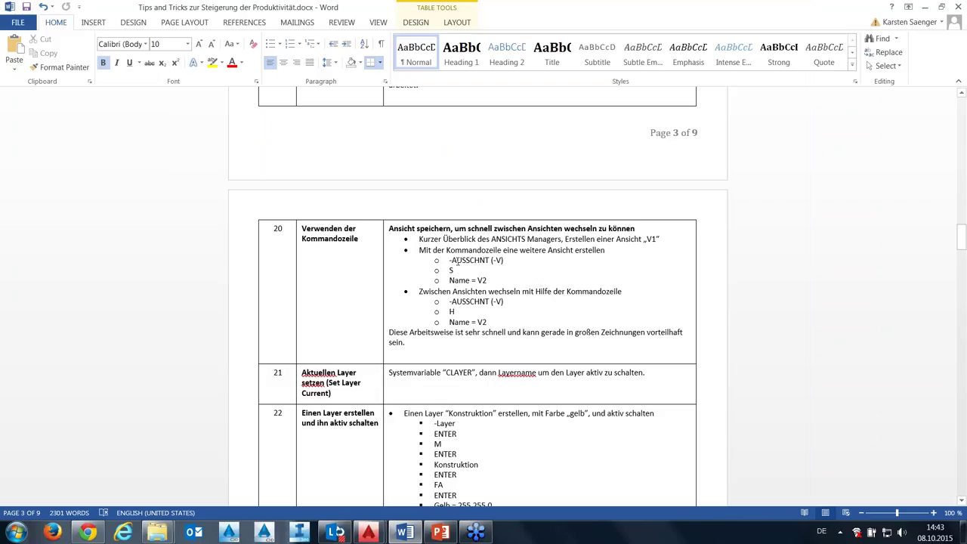
# - Highlight the -AUSSCHNT view commands, the S and H options, and the Name = V2 line
pyautogui.moveTo(450, 260); pyautogui.dragTo(505, 260)
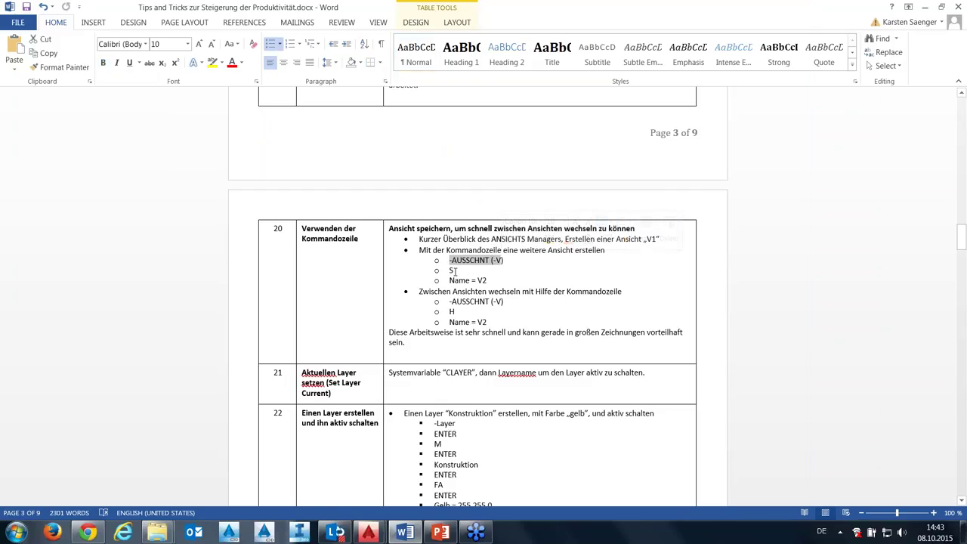
pyautogui.click(454, 271)
pyautogui.doubleClick(453, 271)
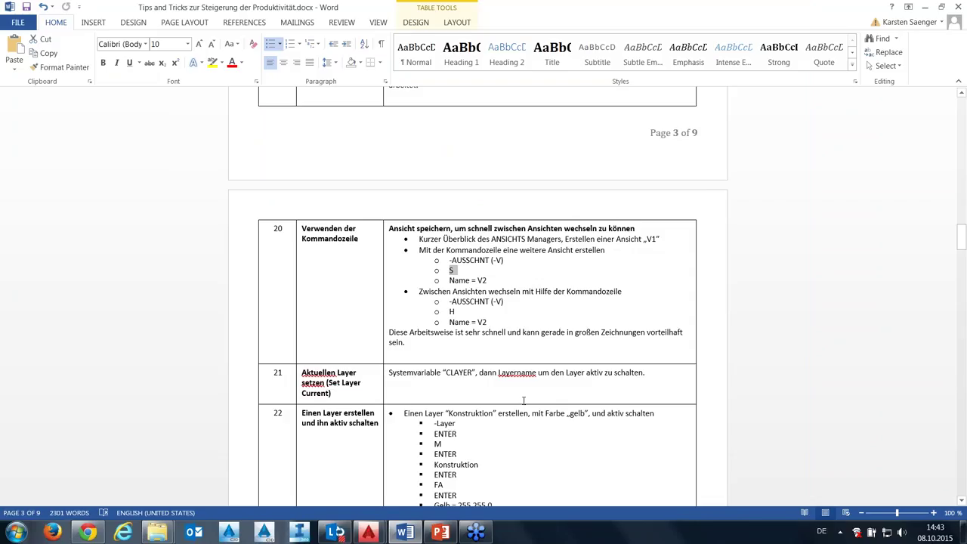
pyautogui.click(451, 272)
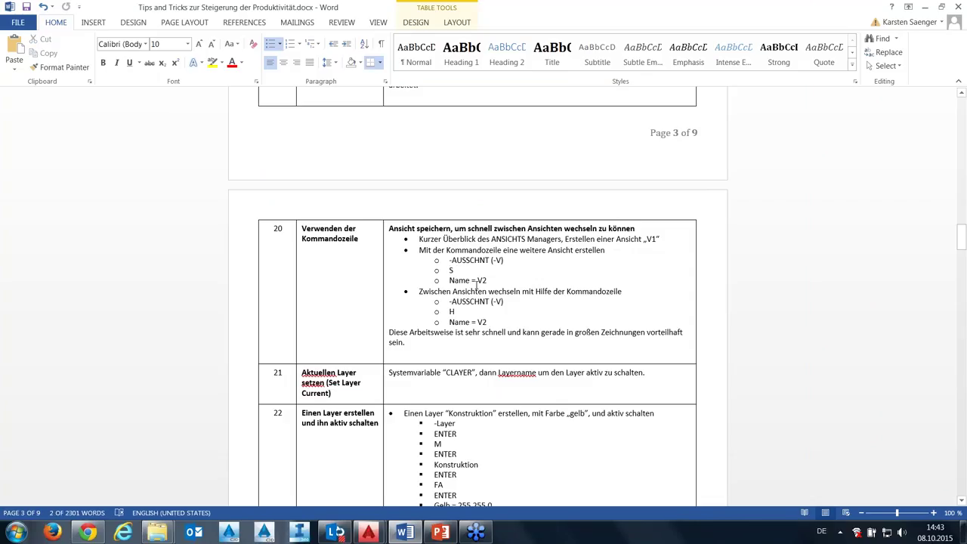
pyautogui.tripleClick(451, 280)
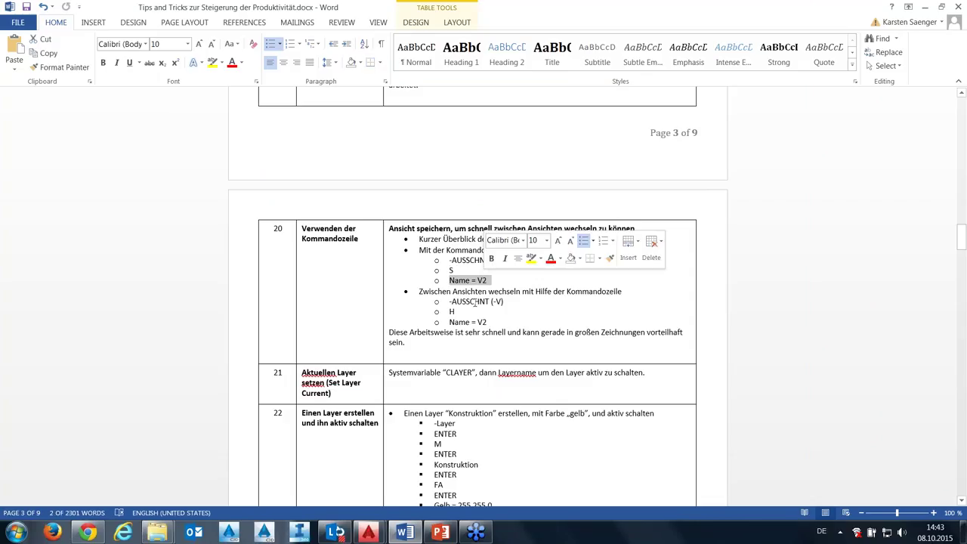
pyautogui.moveTo(449, 302); pyautogui.dragTo(489, 302)
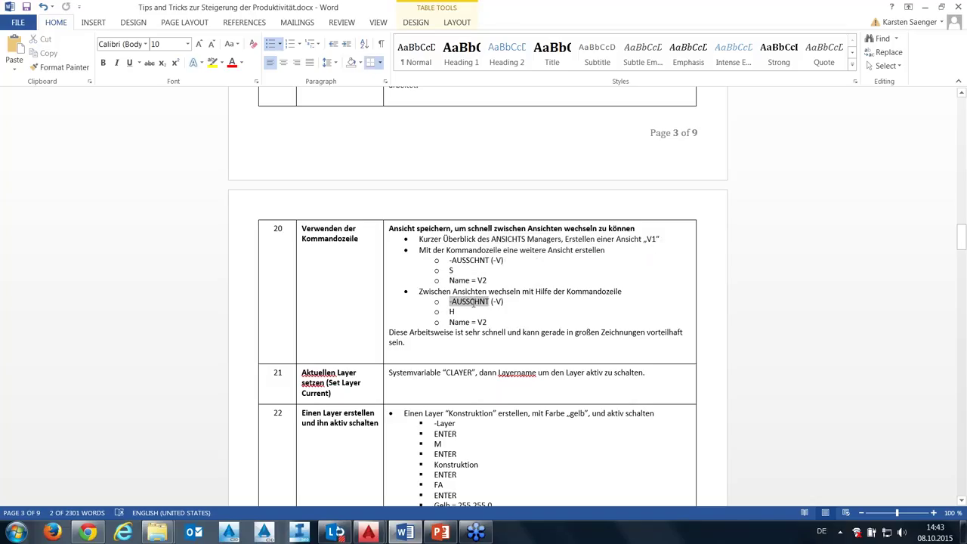
pyautogui.doubleClick(452, 313)
pyautogui.press('Right')
# - Highlight CLAYER in row 21, then return to the AutoCAD drawing
pyautogui.scroll(-3, 441, 394)
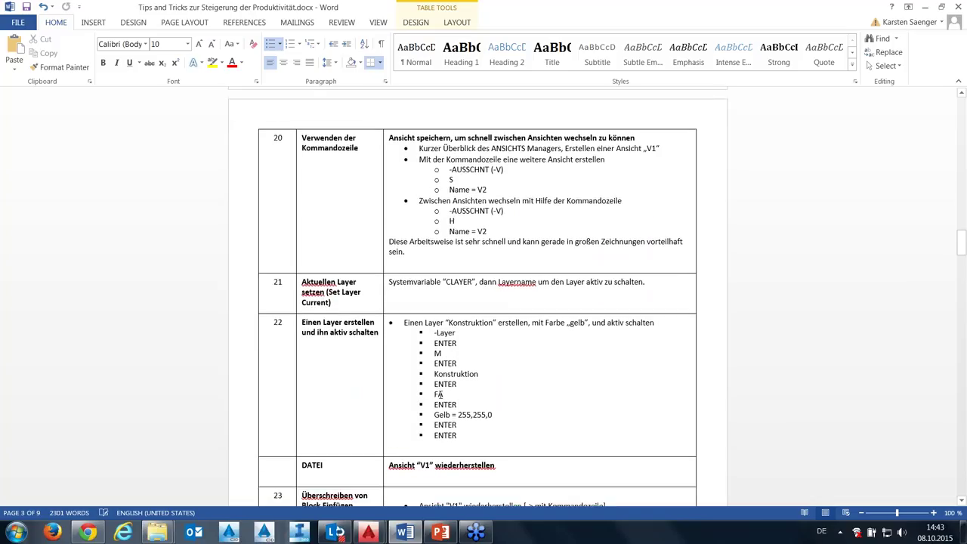
pyautogui.scroll(-1, 440, 394)
pyautogui.doubleClick(450, 252)
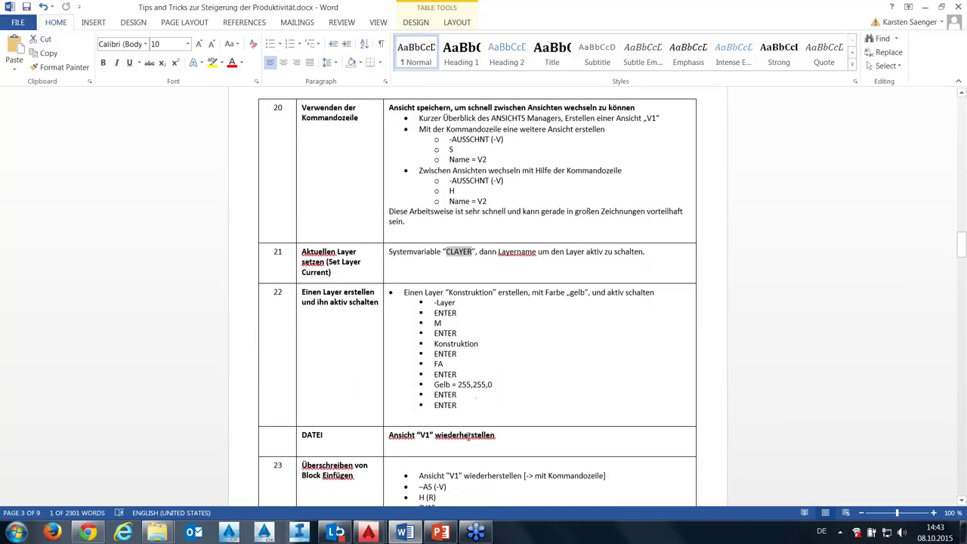
pyautogui.moveTo(368, 533)
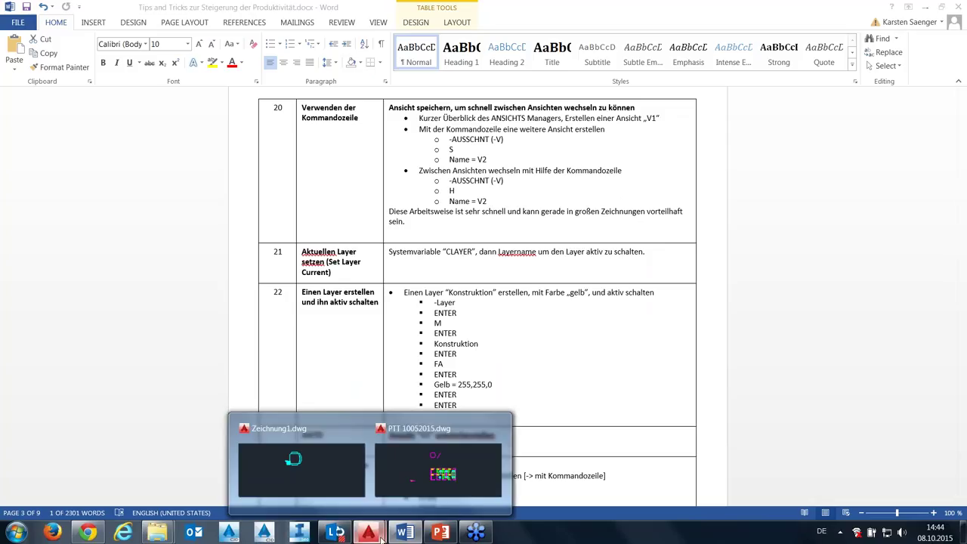
pyautogui.click(444, 458)
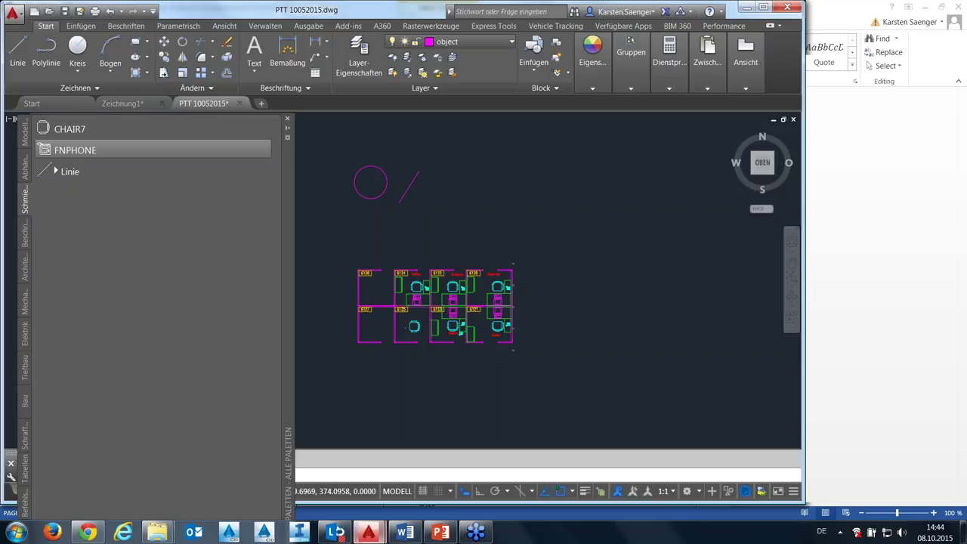
# - Switch the current layer to 0, then a-anno-dim, from the Layer dropdown, and close the tool palette
pyautogui.click(462, 44)
pyautogui.click(451, 57)
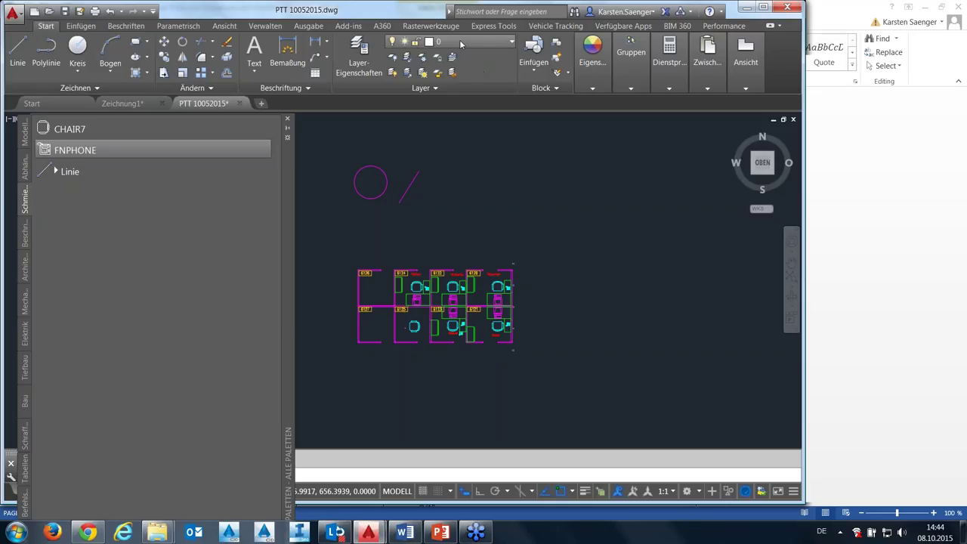
pyautogui.click(462, 44)
pyautogui.click(453, 71)
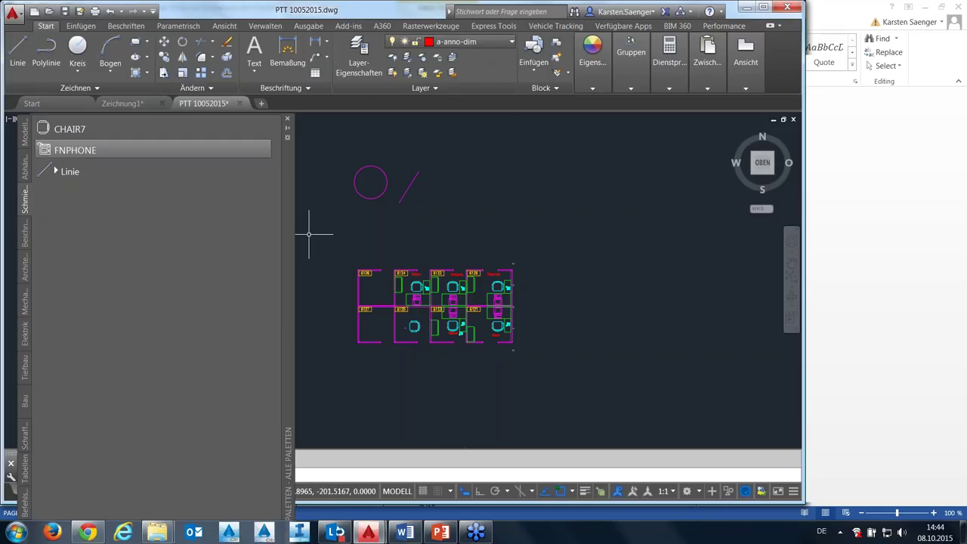
pyautogui.click(287, 119)
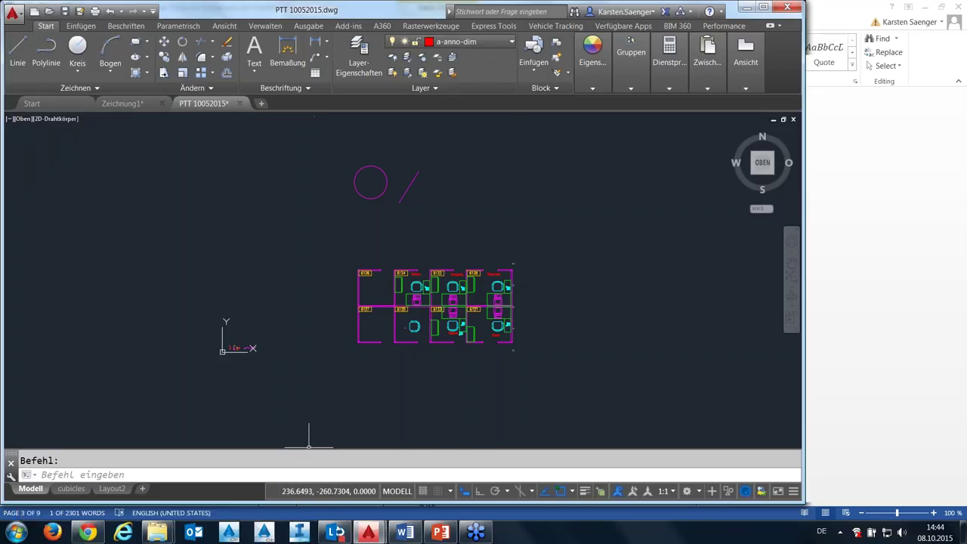
# - Make layer 0 current using the CLAYER system variable
pyautogui.write('cl')
pyautogui.write('ayer')
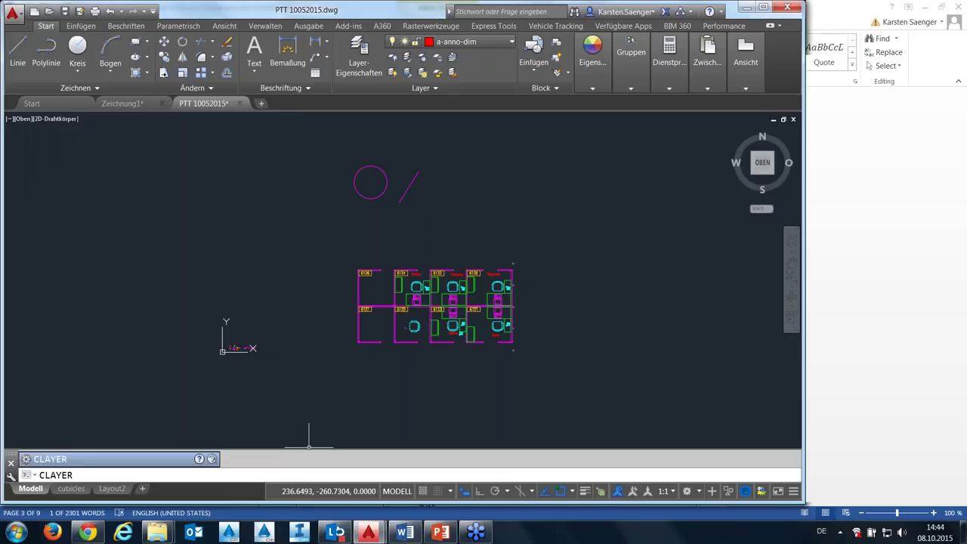
pyautogui.press('Return')
pyautogui.write('0')
pyautogui.press('Return')
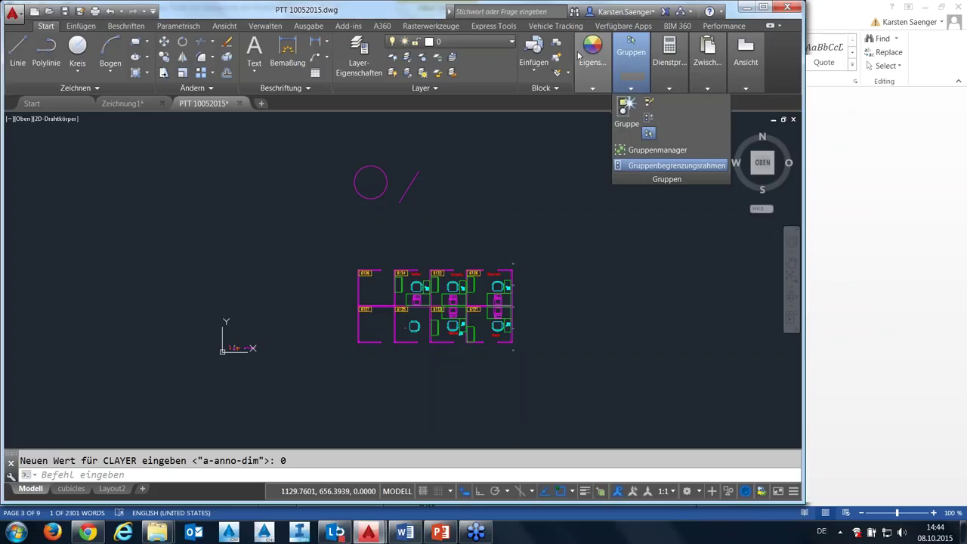
# - Open the System Variables editor from Express Tools and enlarge its window
pyautogui.click(493, 26)
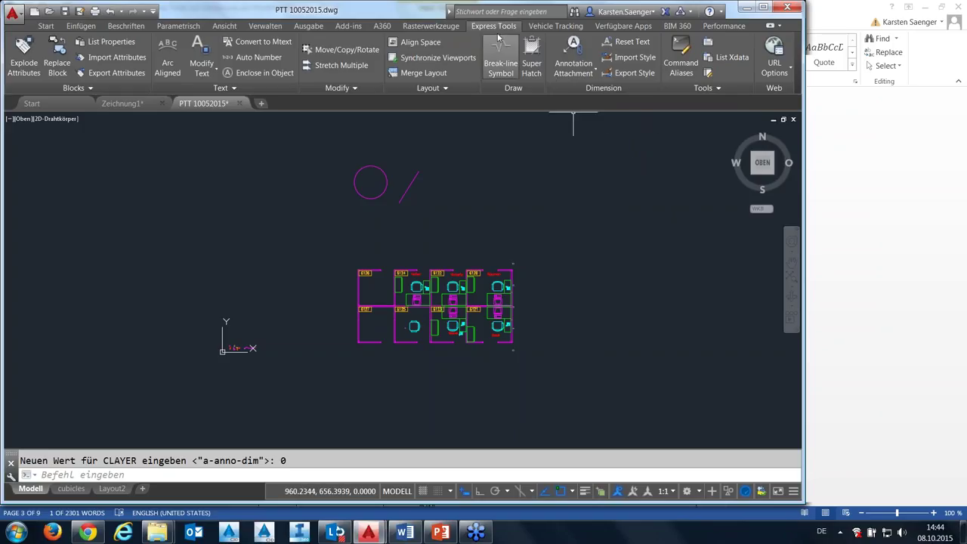
pyautogui.click(710, 76)
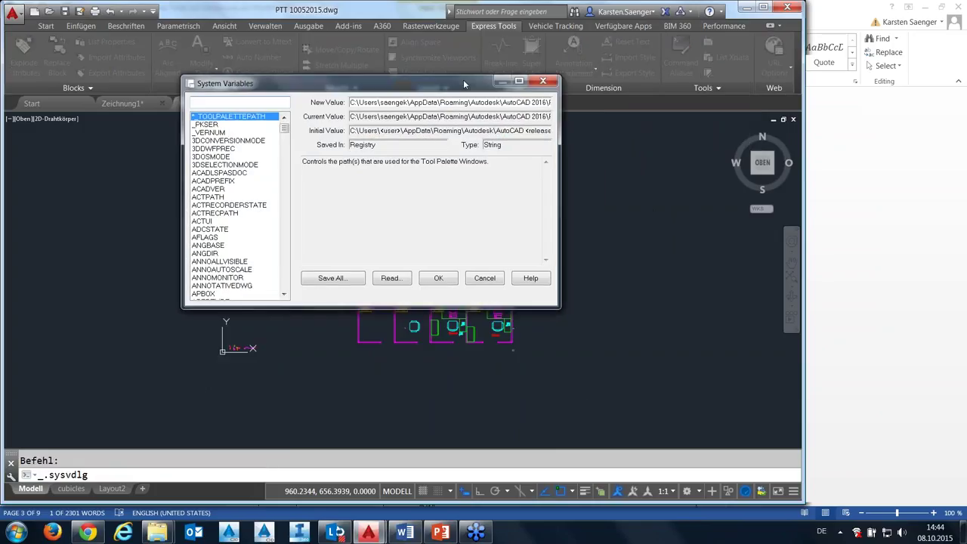
pyautogui.moveTo(557, 304); pyautogui.dragTo(706, 448)
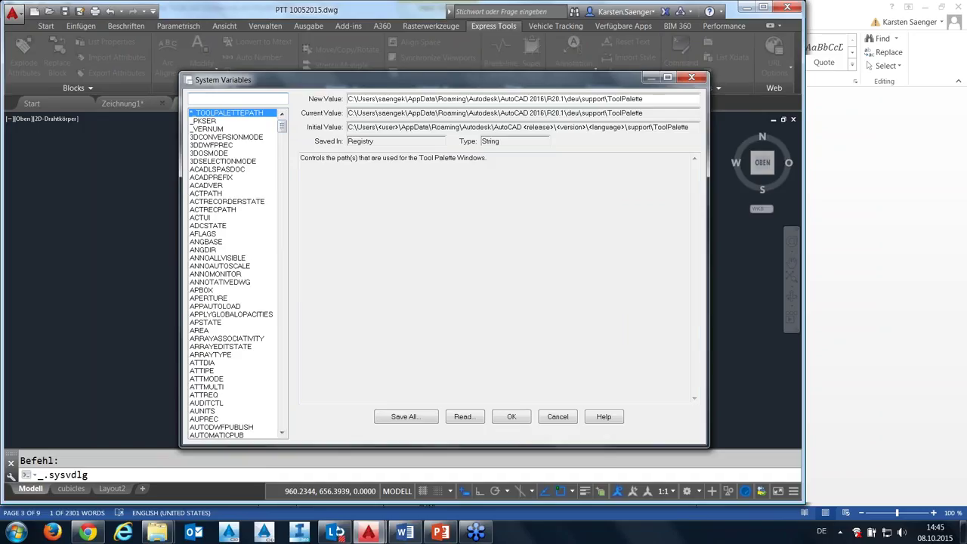
# - Inspect CLAYER (value 0) and CMLSCALE (value 1.0000) in the variable list
pyautogui.moveTo(282, 131)
pyautogui.mouseDown()
pyautogui.moveTo(279, 300)
pyautogui.moveTo(281, 158)
pyautogui.mouseUp()
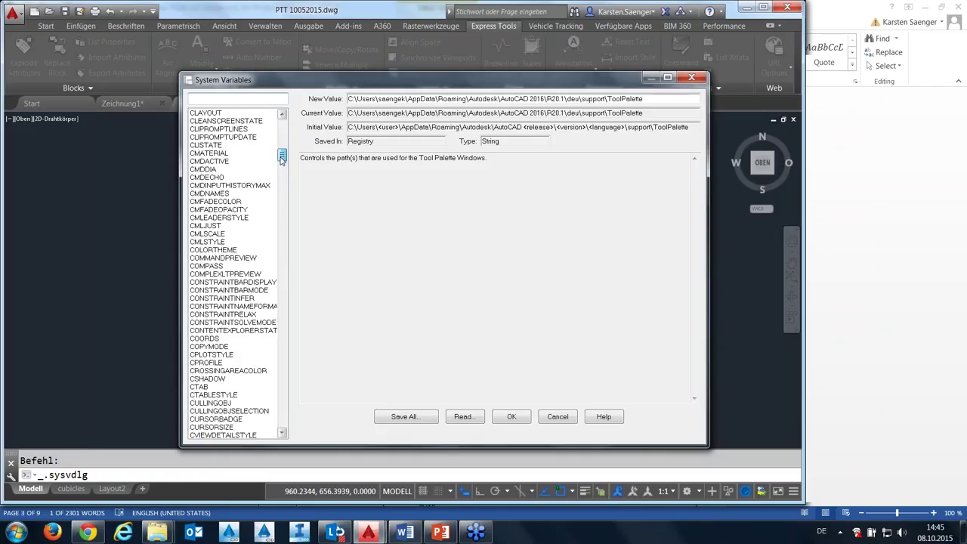
pyautogui.click(282, 115)
pyautogui.click(245, 114)
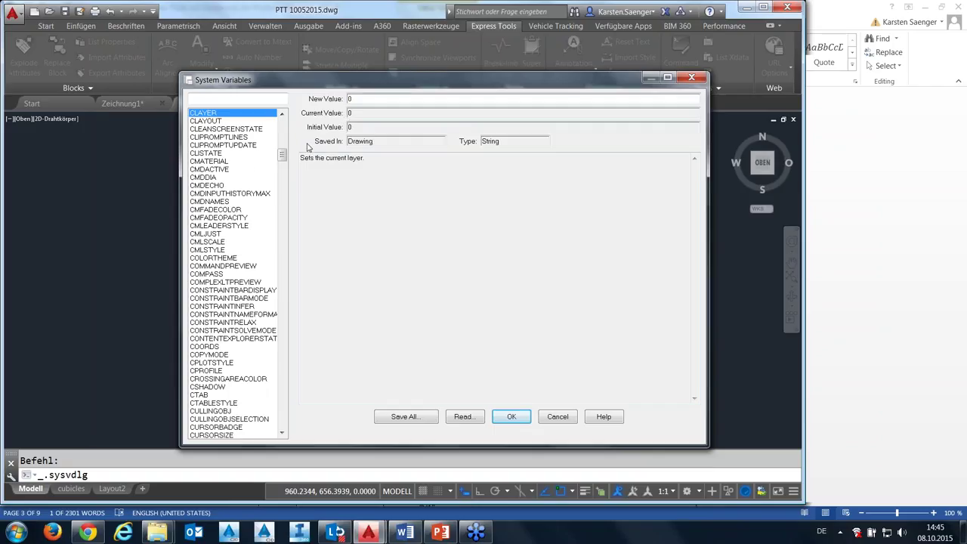
pyautogui.click(214, 241)
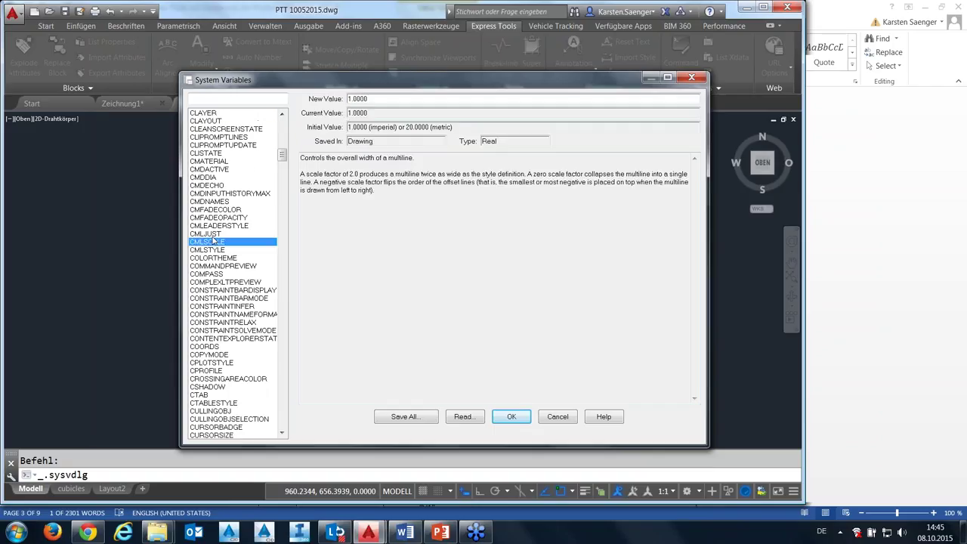
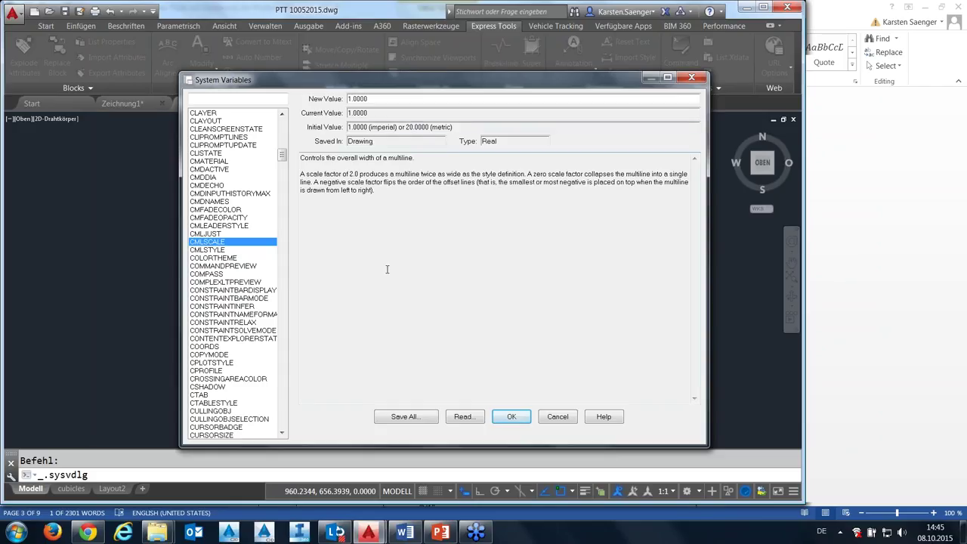
# - Read the COORDS system variable description, then close the list without changes
pyautogui.click(206, 347)
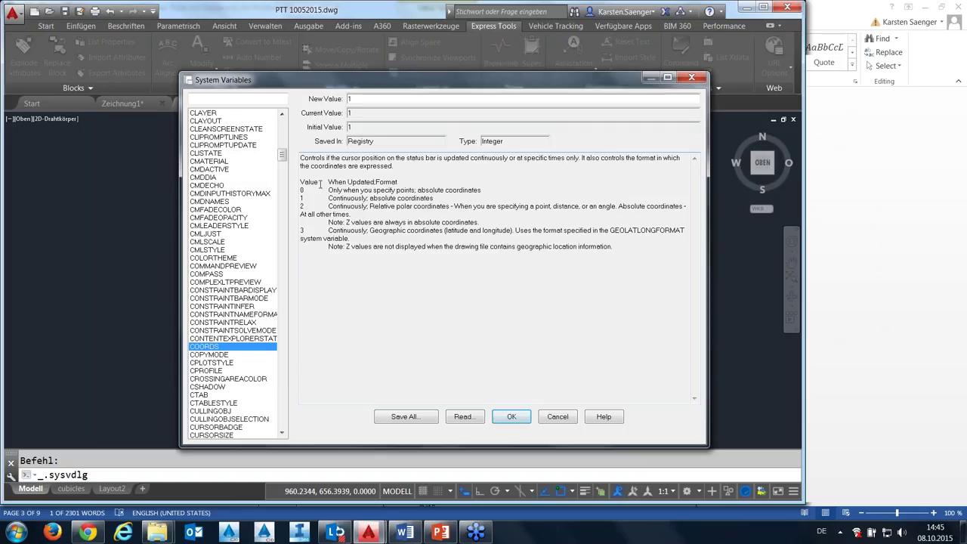
pyautogui.click(563, 423)
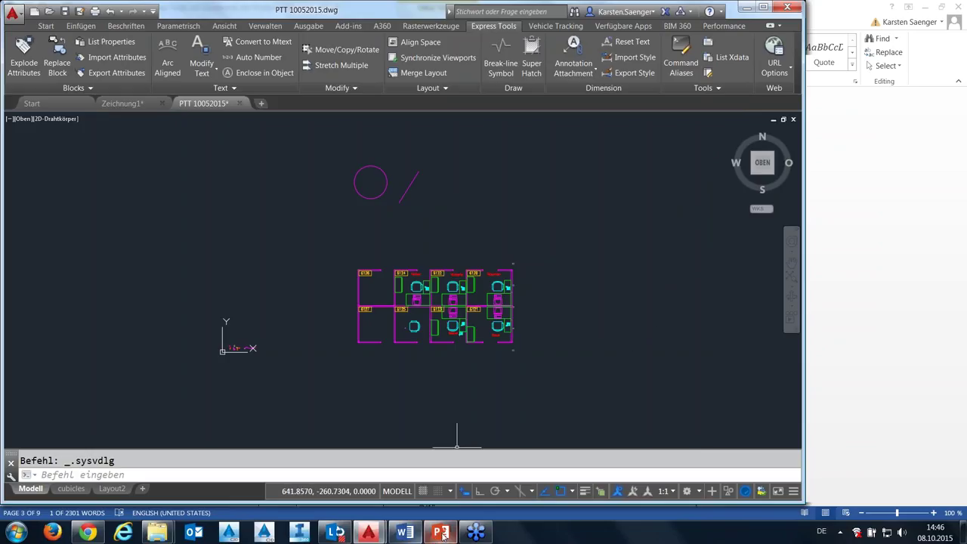
# - Consult Word tip 22 on creating the Konstruktion layer, then return to the AutoCAD drawing
pyautogui.click(405, 533)
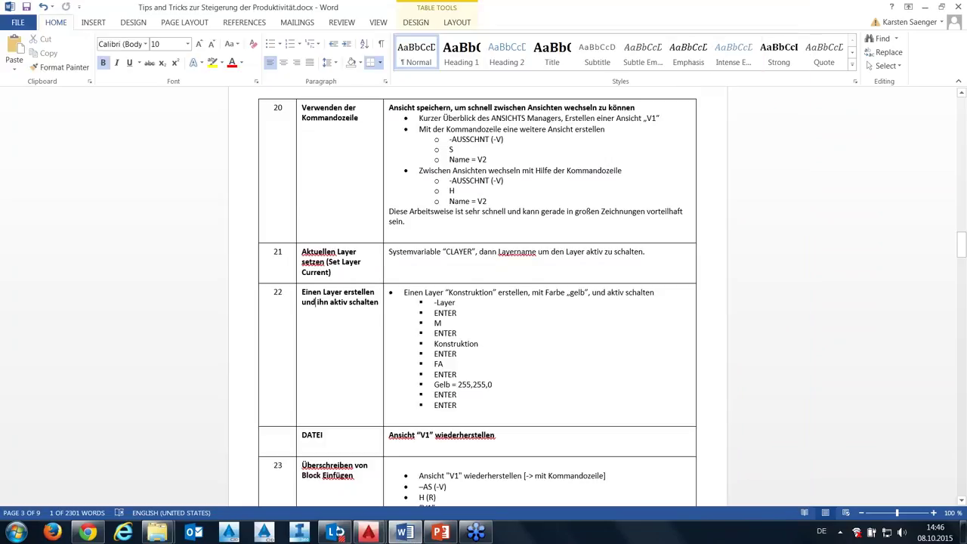
pyautogui.scroll(-2, 343, 339)
pyautogui.scroll(-1, 343, 338)
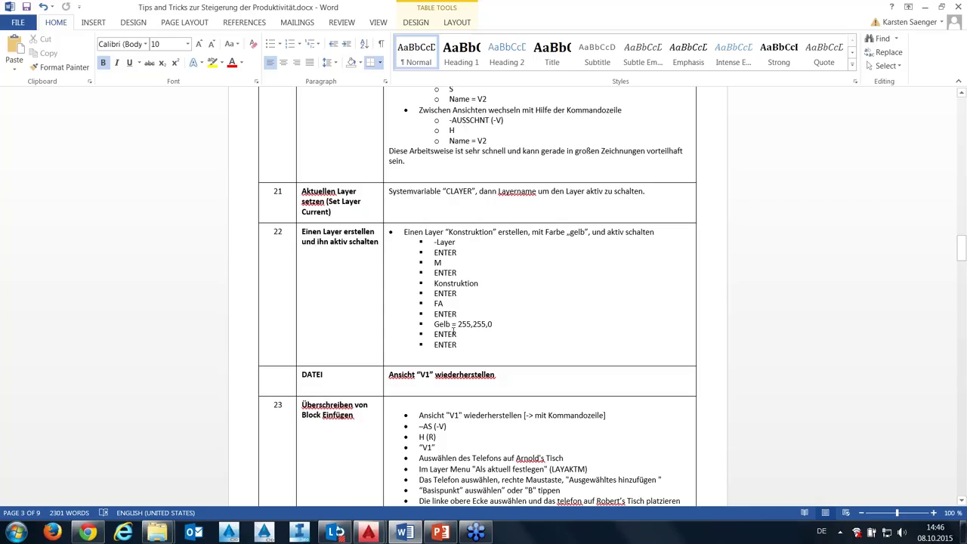
pyautogui.moveTo(368, 533)
pyautogui.click(405, 470)
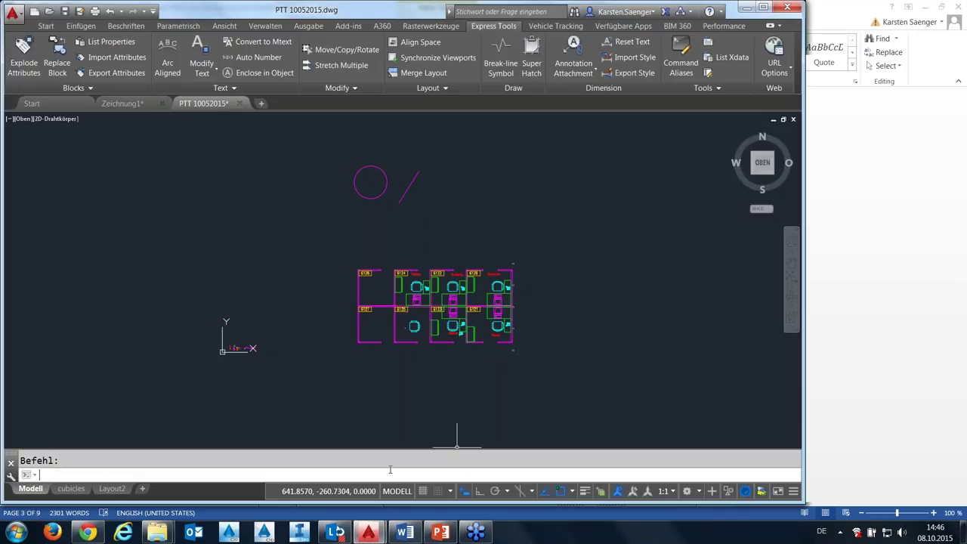
# - Make a new current layer named Konstruktion with the -LAYER command
pyautogui.write('-layer')
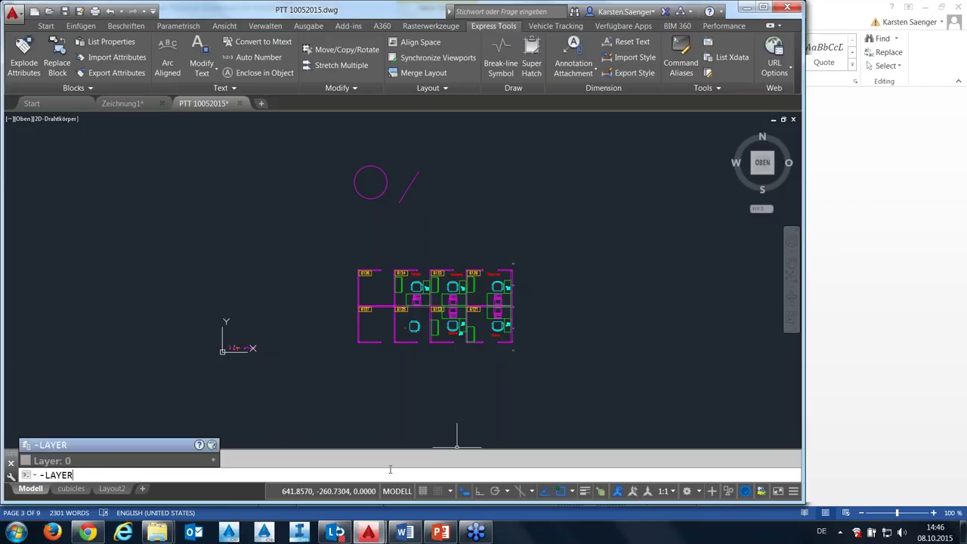
pyautogui.press('Return')
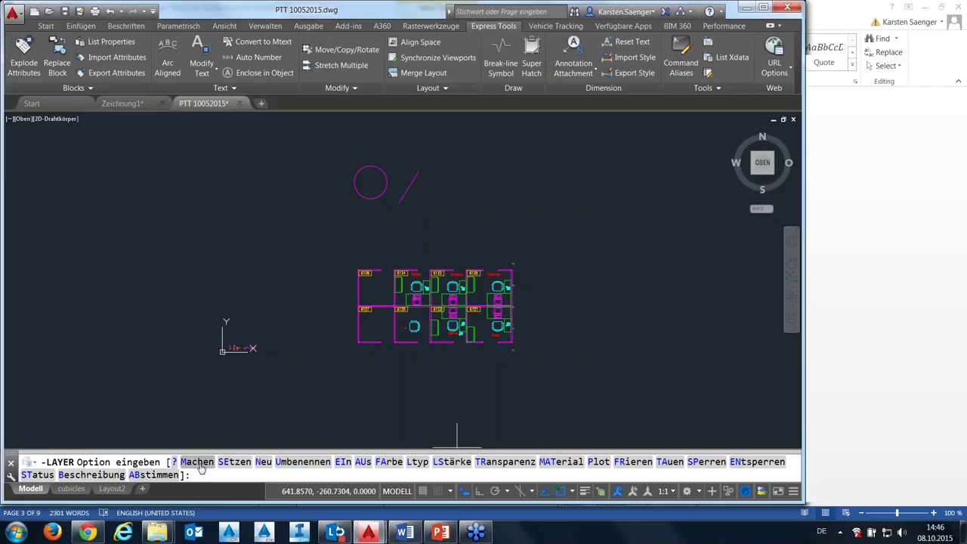
pyautogui.click(200, 467)
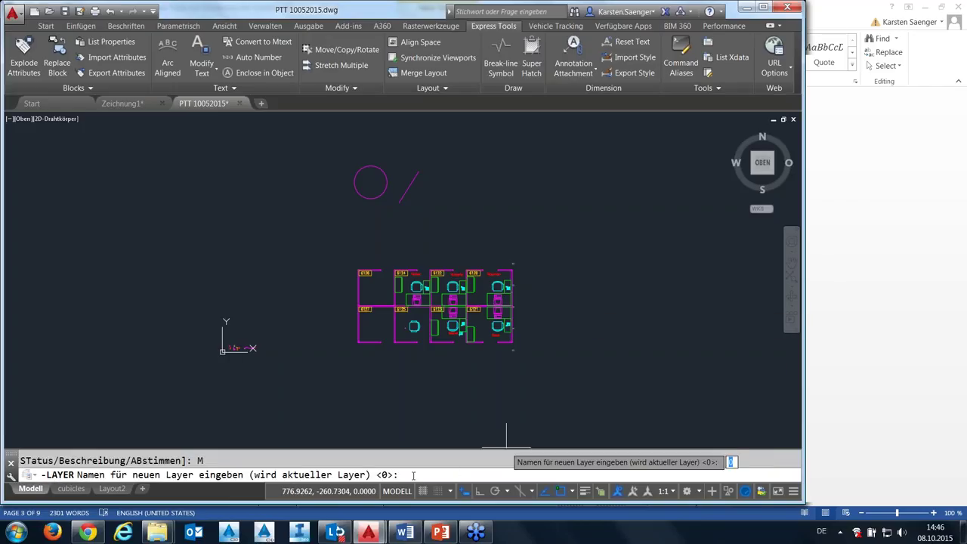
pyautogui.write('Kons')
pyautogui.write('truktion')
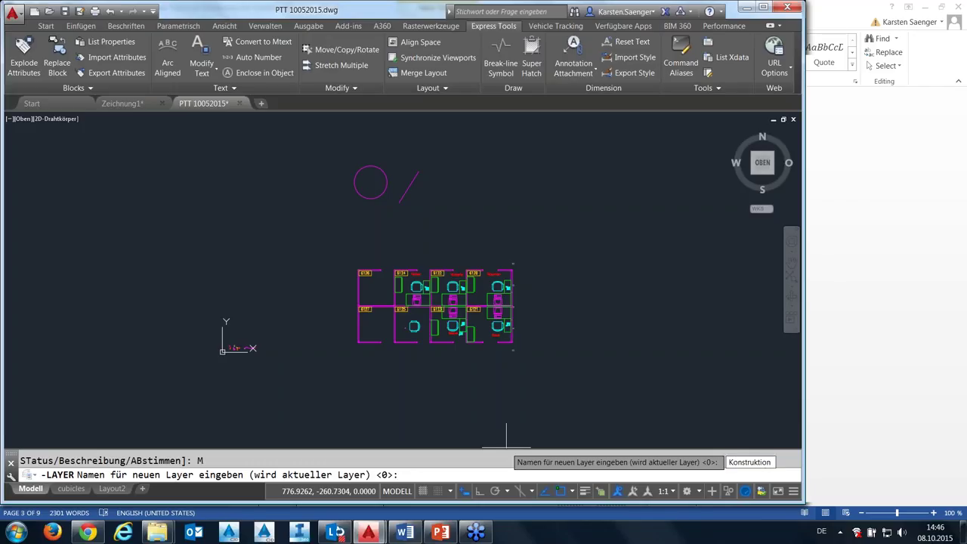
pyautogui.press('Return')
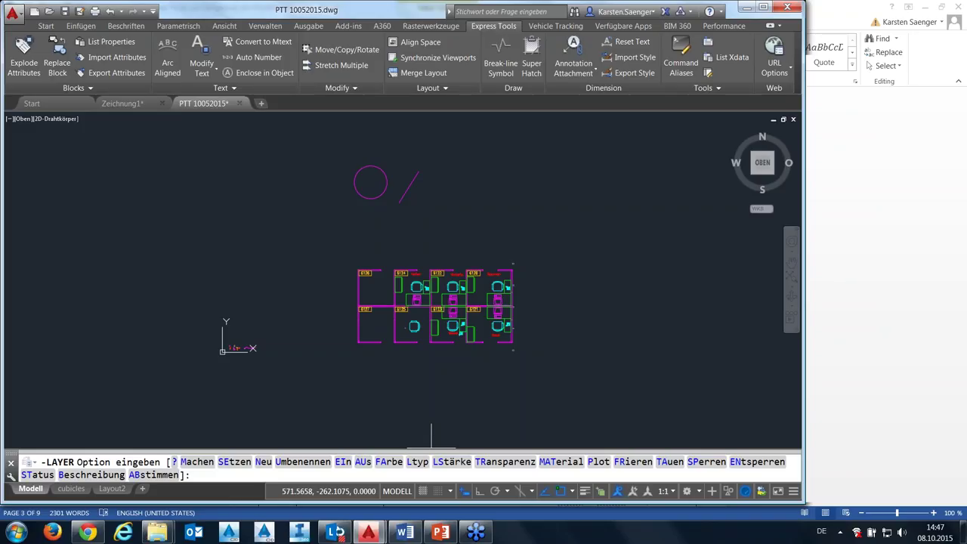
# - Give the Konstruktion layer true colour 255,255,0, then switch back to Word
pyautogui.click(389, 462)
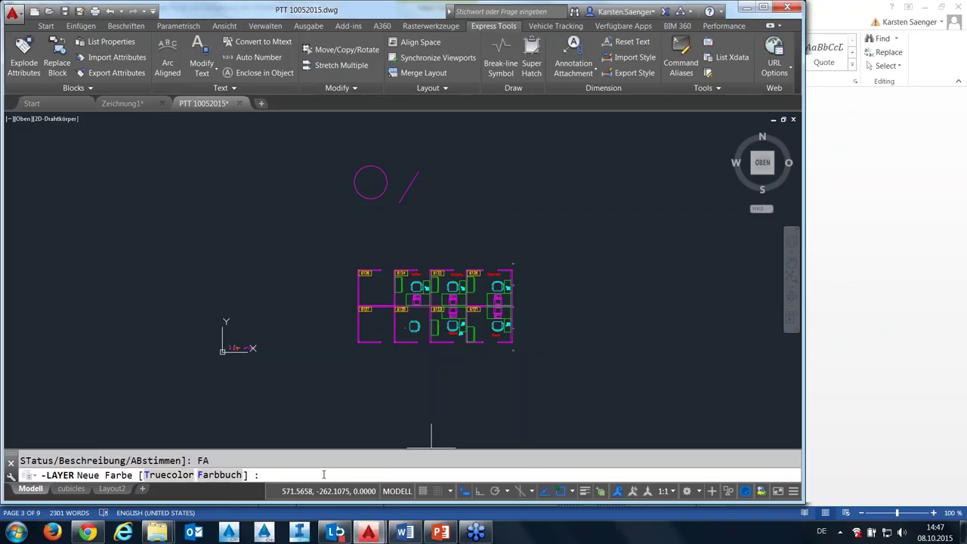
pyautogui.click(171, 475)
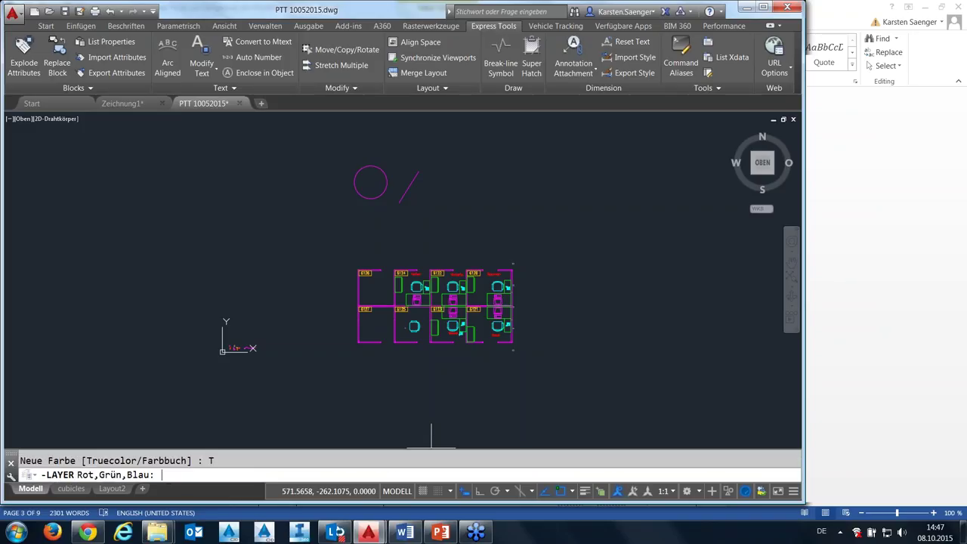
pyautogui.write('255')
pyautogui.write(',255,')
pyautogui.write('0')
pyautogui.press('Return')
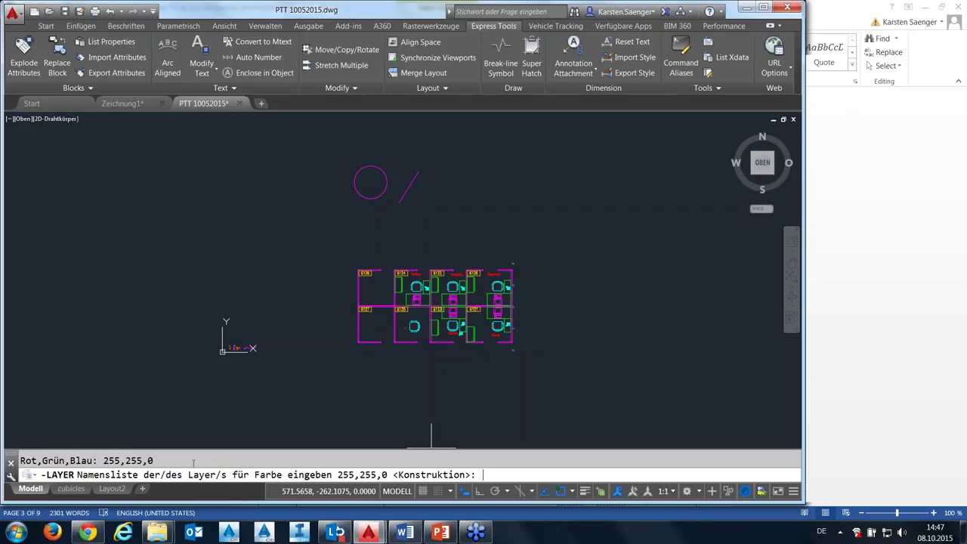
pyautogui.press('Return')
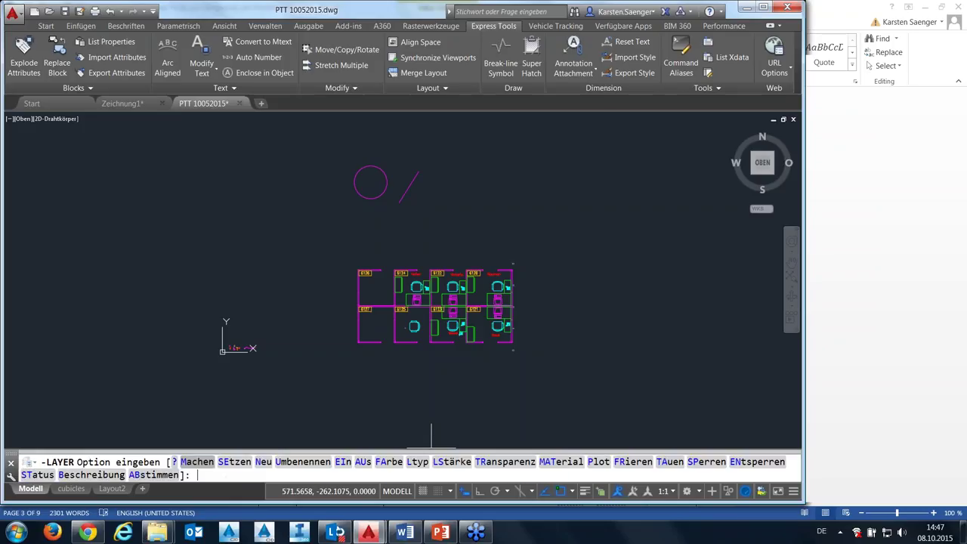
pyautogui.press('Return')
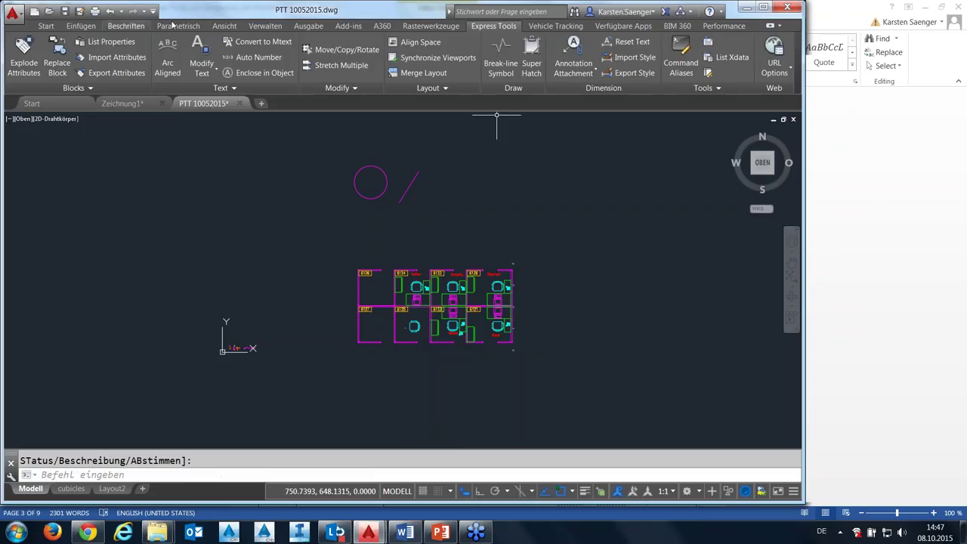
pyautogui.click(55, 27)
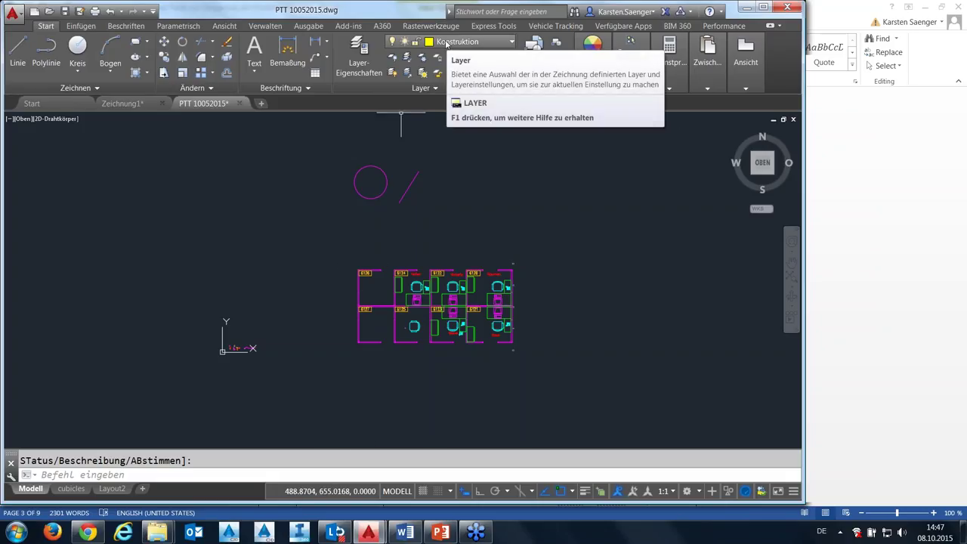
pyautogui.click(405, 533)
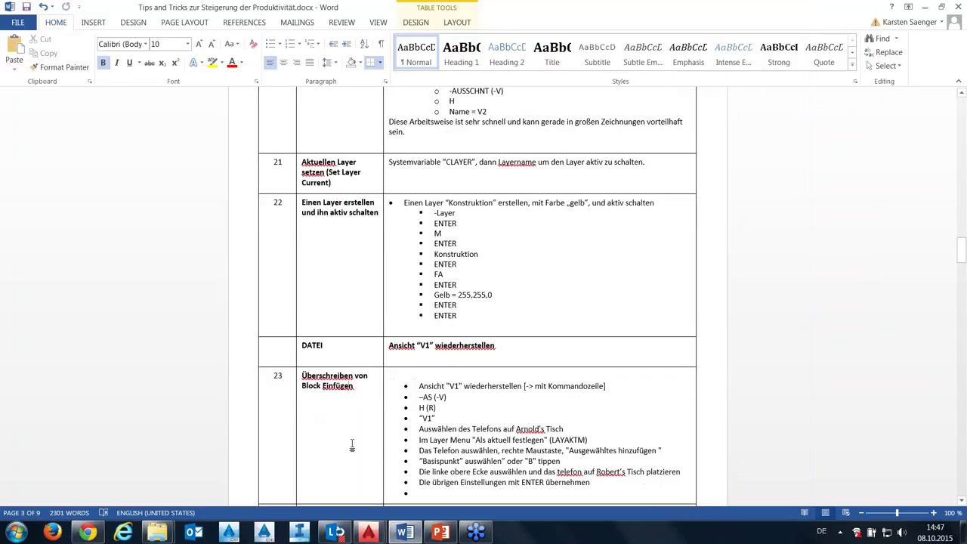
# - Scroll the tips document down and click into entry 23's bullet list
pyautogui.scroll(-2, 484, 302)
pyautogui.scroll(-1, 484, 303)
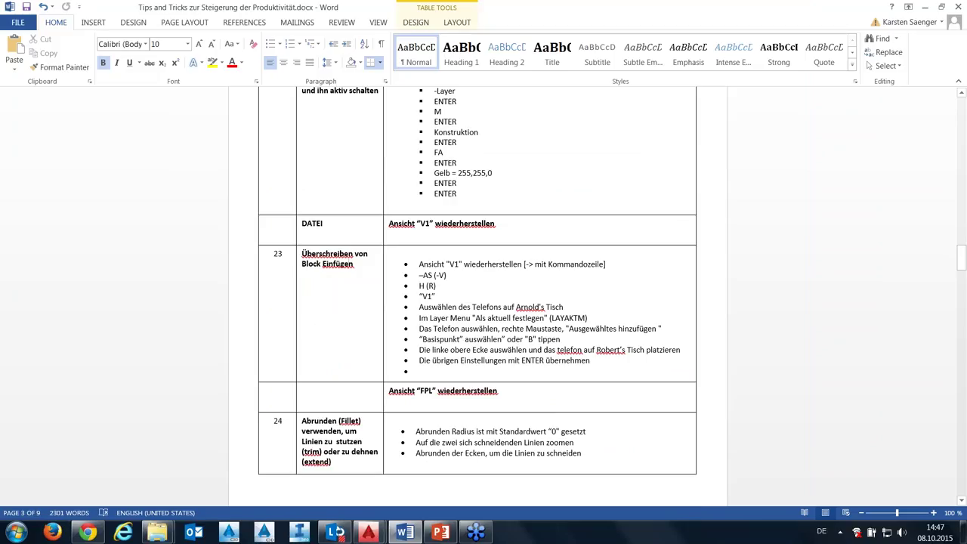
pyautogui.scroll(-1, 370, 318)
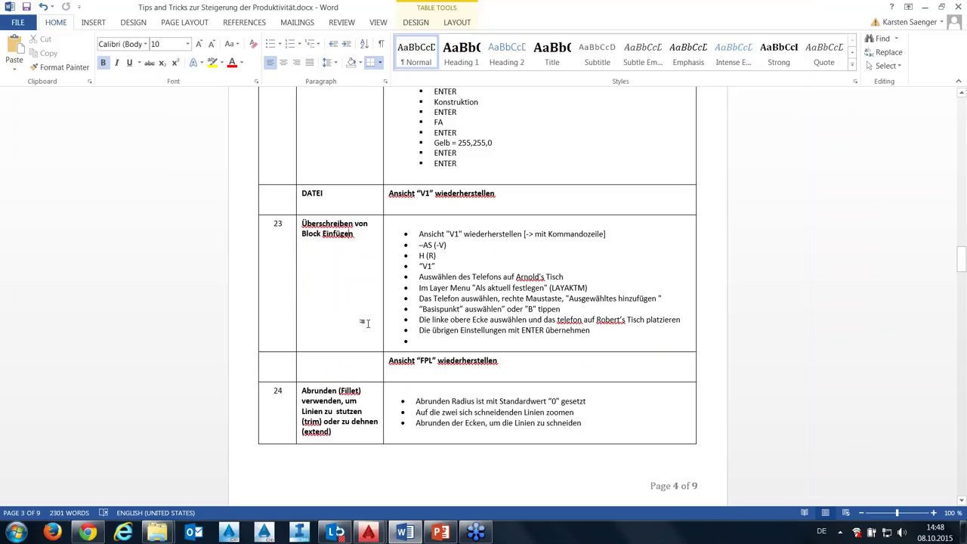
pyautogui.scroll(-1, 439, 295)
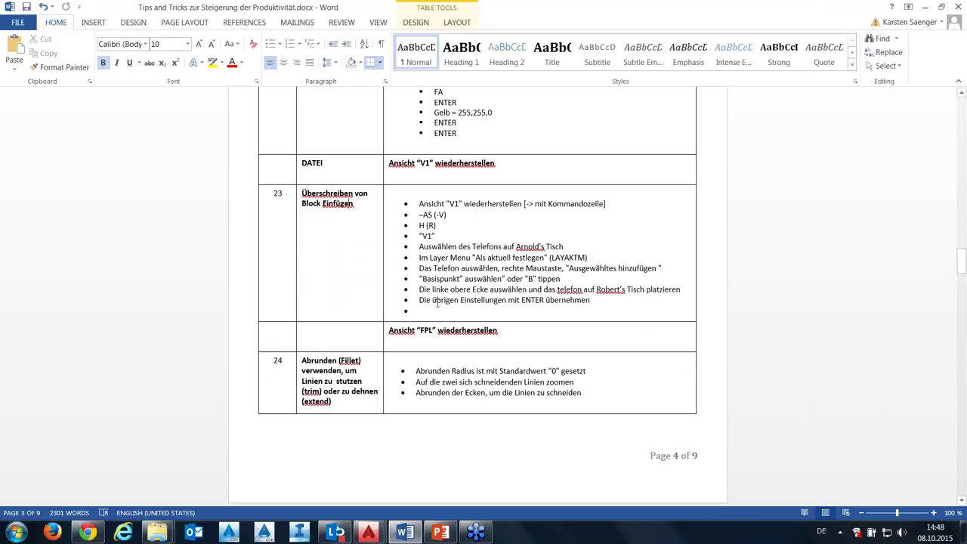
pyautogui.click(547, 300)
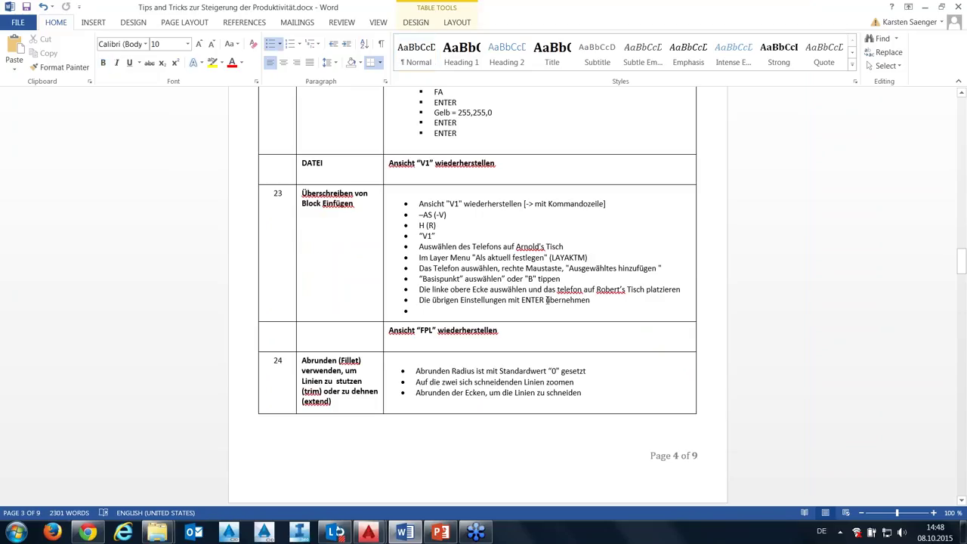
# - Settle the view on entries 24–26 covering Fillet trimming and PEDITACCEPT
pyautogui.moveTo(368, 533)
pyautogui.click(442, 472)
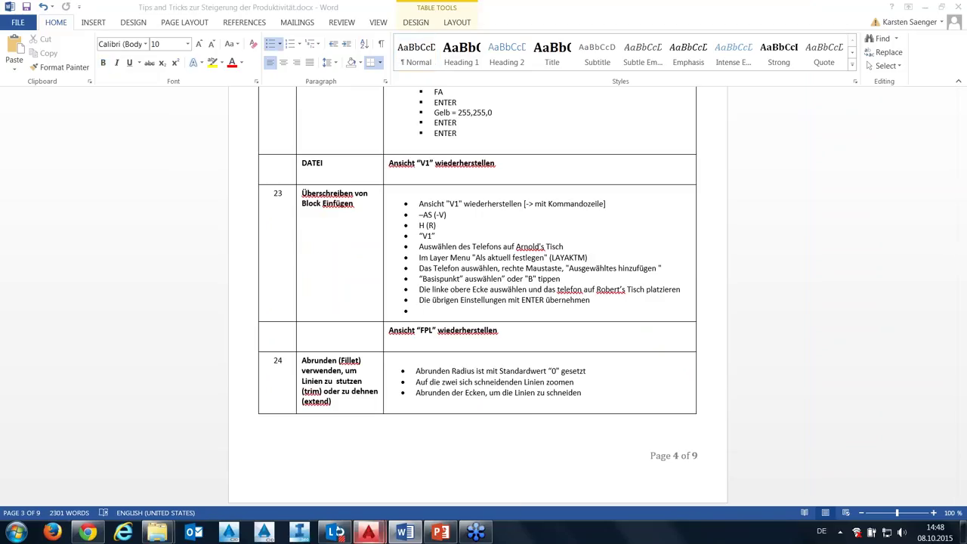
pyautogui.scroll(5, 458, 324)
pyautogui.scroll(3, 454, 318)
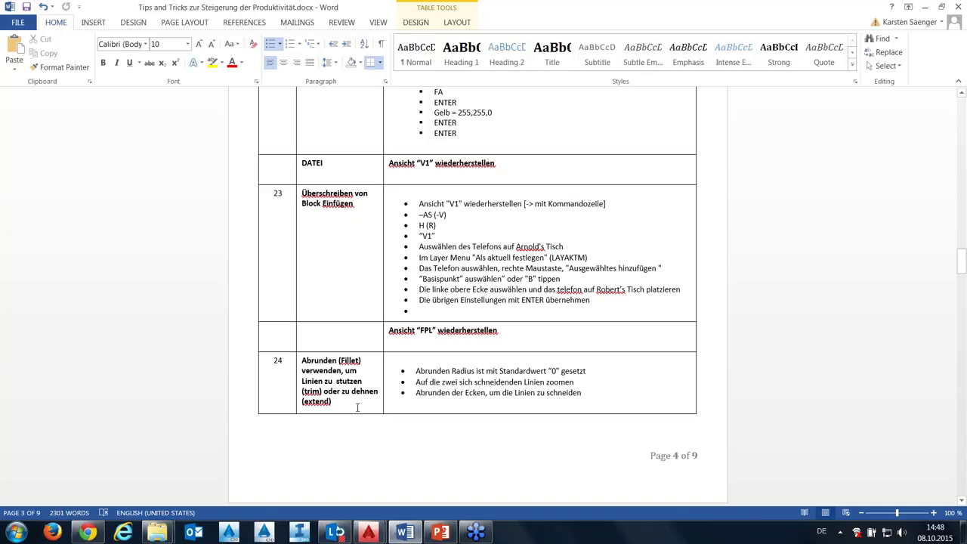
pyautogui.click(357, 406)
pyautogui.scroll(-4, 372, 399)
pyautogui.scroll(-1, 483, 302)
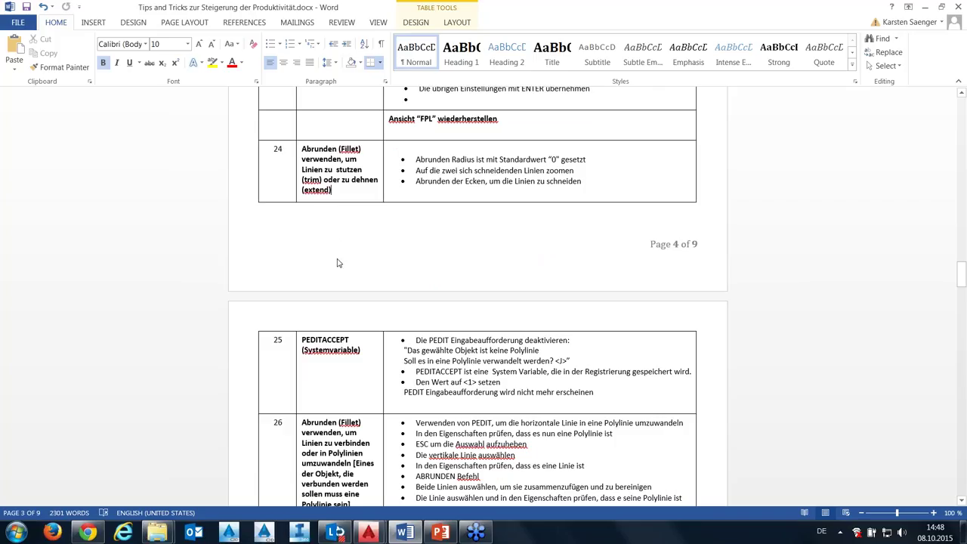
pyautogui.scroll(-1, 340, 264)
pyautogui.scroll(-2, 340, 272)
pyautogui.scroll(2, 341, 272)
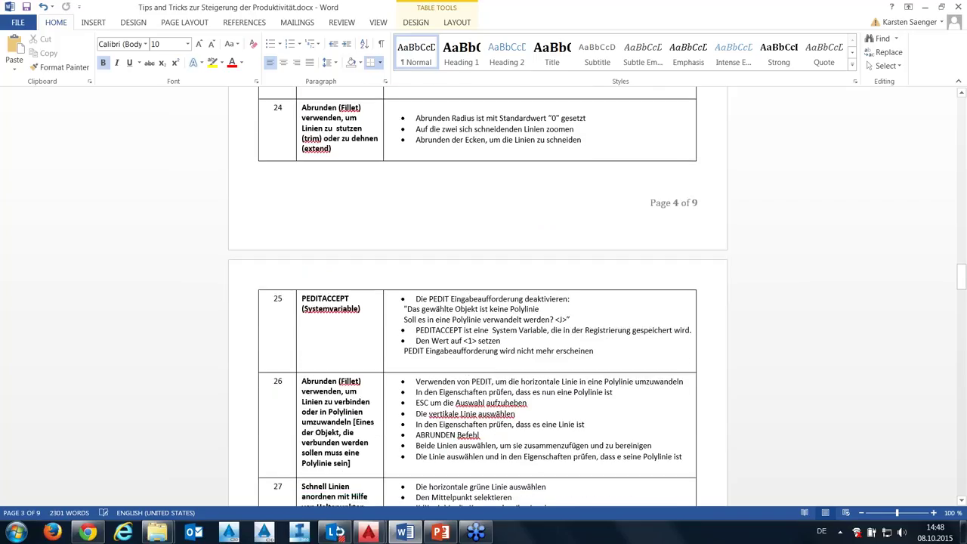
pyautogui.scroll(1, 340, 272)
pyautogui.scroll(-2, 340, 274)
pyautogui.scroll(-1, 340, 275)
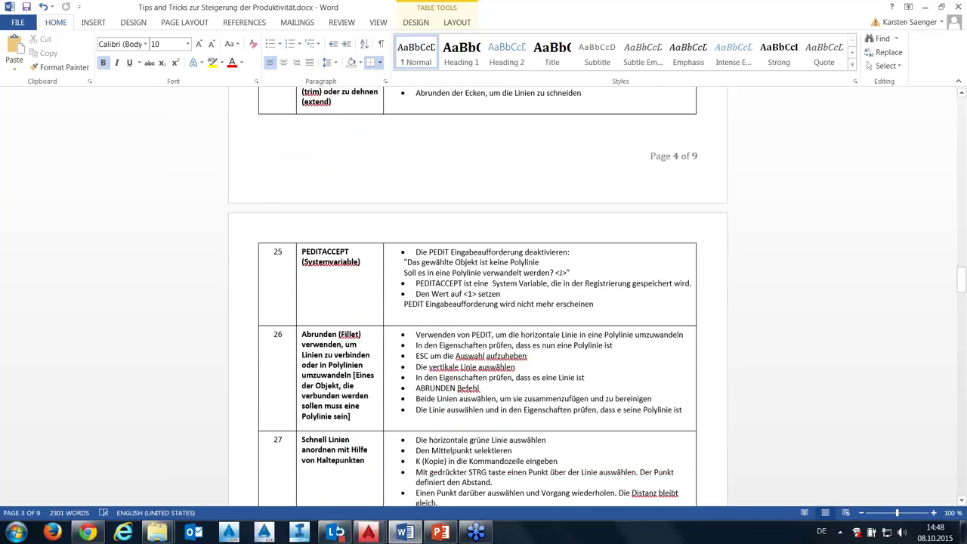
pyautogui.scroll(-2, 340, 274)
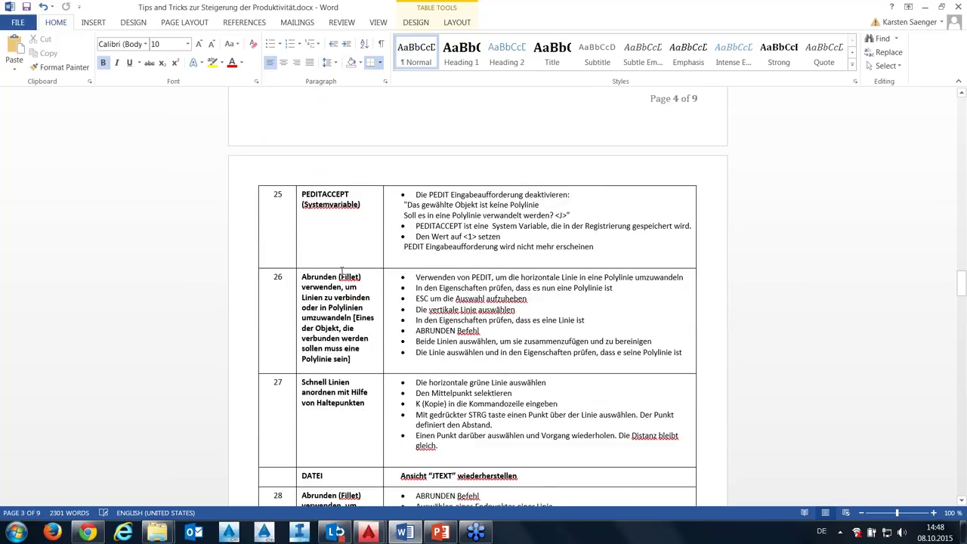
pyautogui.scroll(1, 340, 274)
pyautogui.scroll(4, 340, 274)
pyautogui.scroll(1, 344, 275)
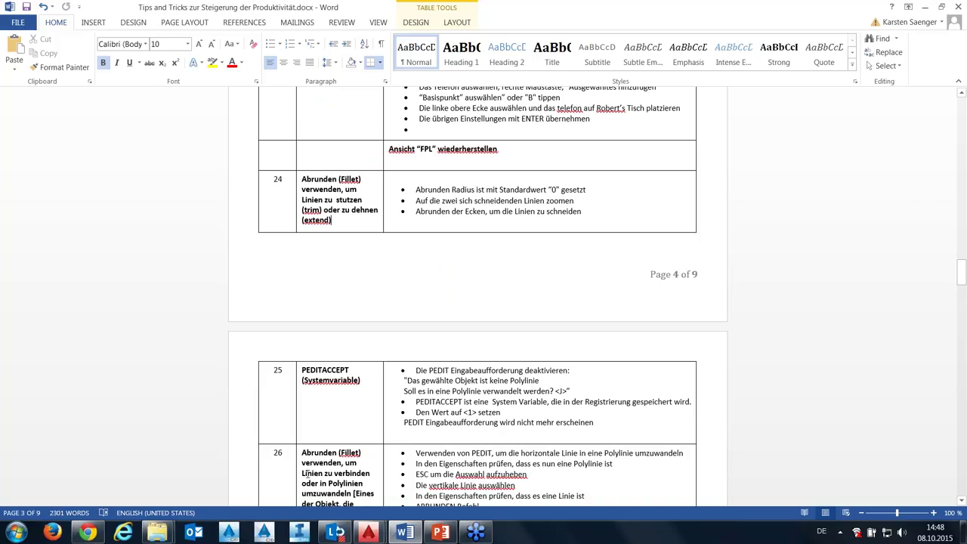
pyautogui.scroll(-1, 395, 533)
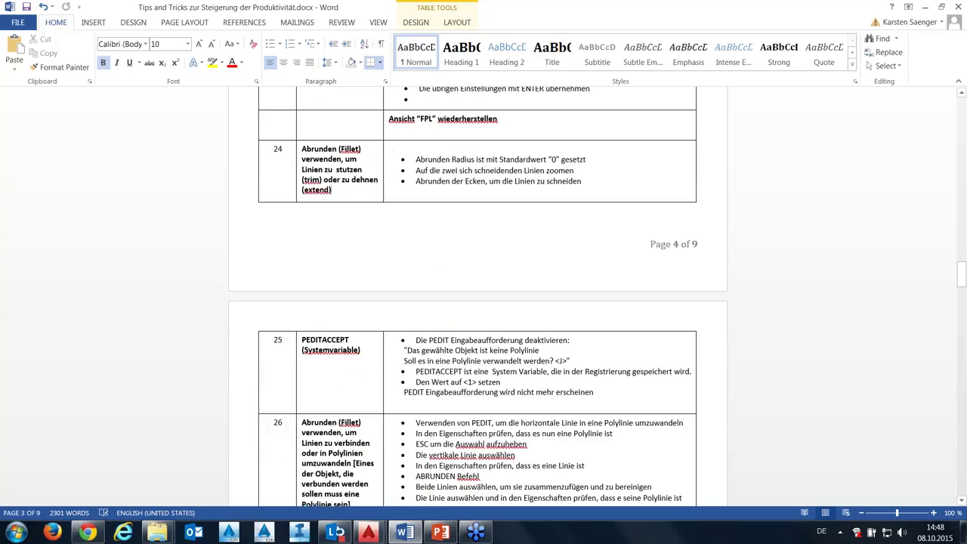
# - Run SCREENCAST from the AutoCAD command line and start signing in from its panel
pyautogui.click(408, 482)
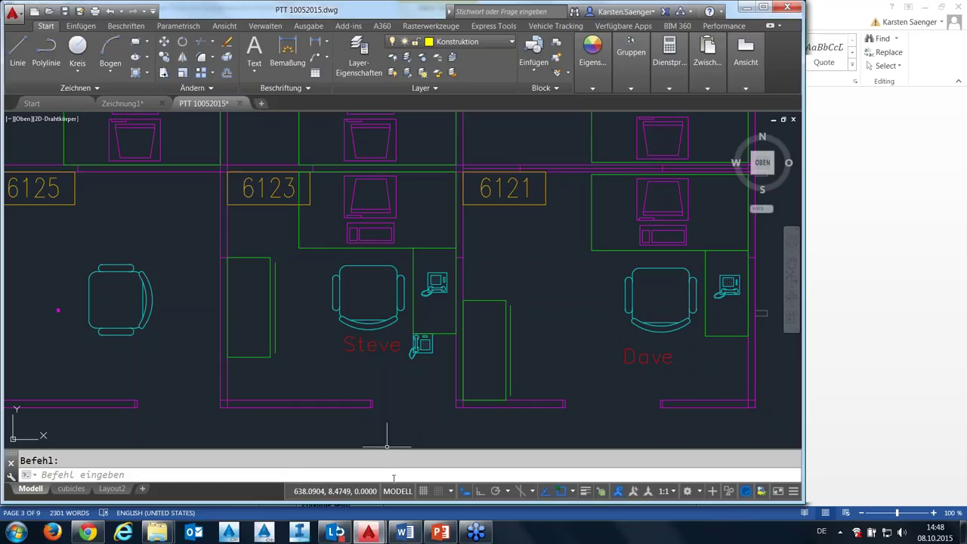
pyautogui.write('scre')
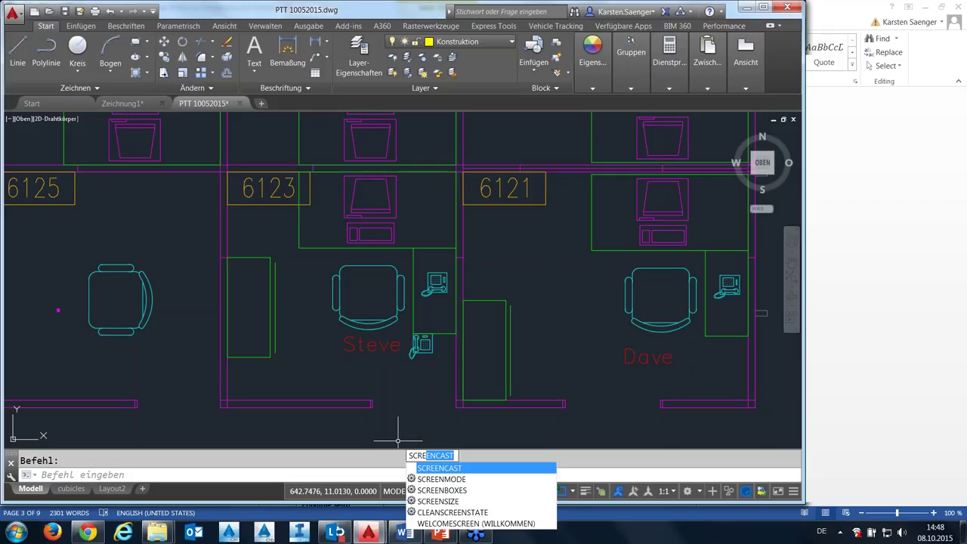
pyautogui.press('Return')
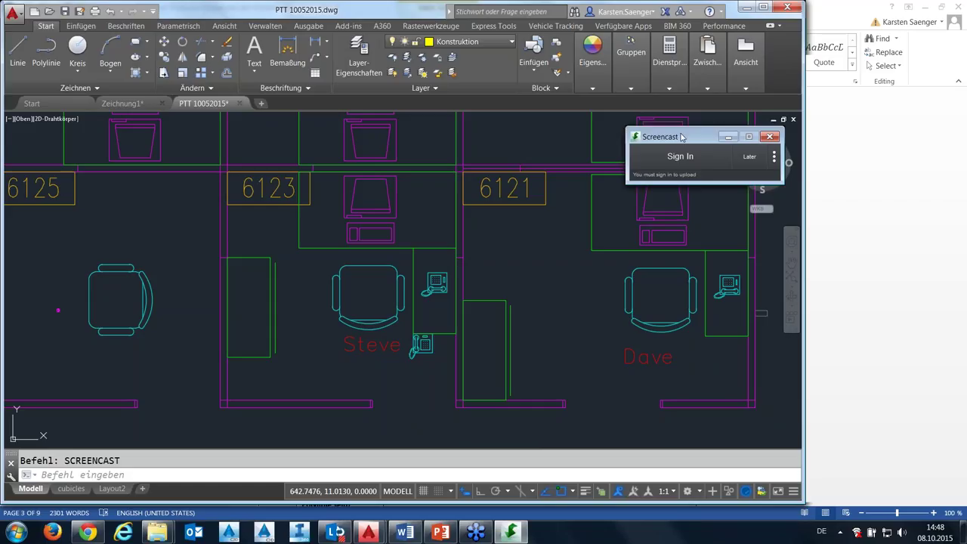
pyautogui.moveTo(683, 137); pyautogui.dragTo(572, 120)
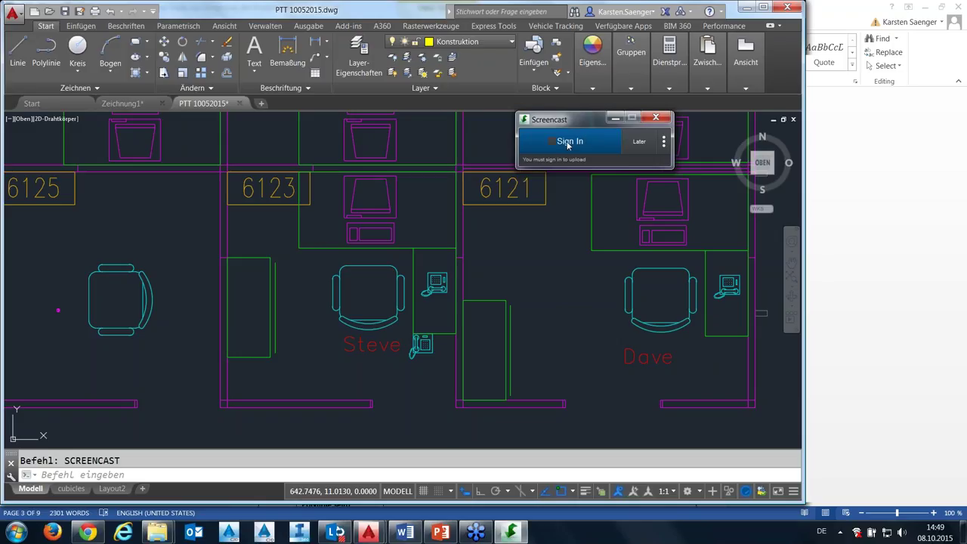
pyautogui.click(568, 146)
# - Enter the Autodesk ID and account password and submit the sign-in
pyautogui.click(568, 146)
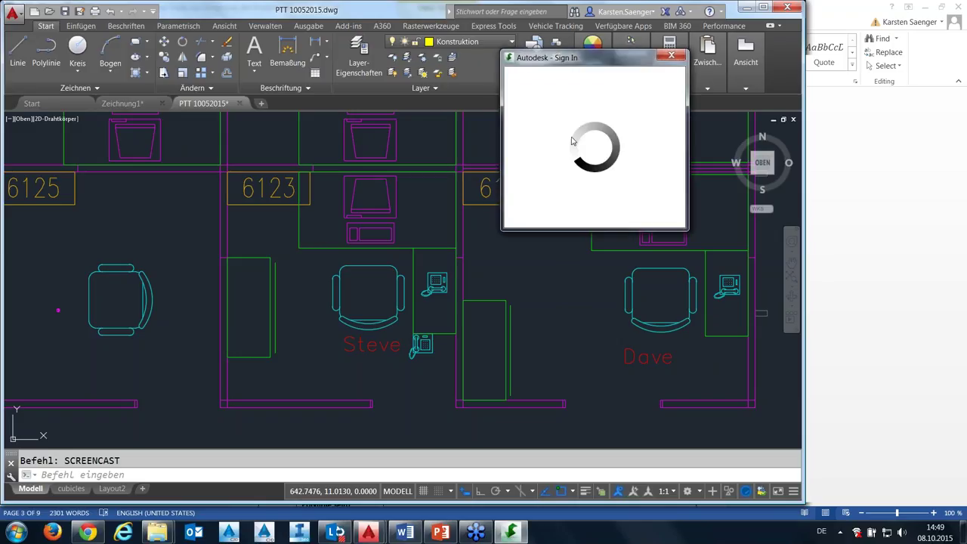
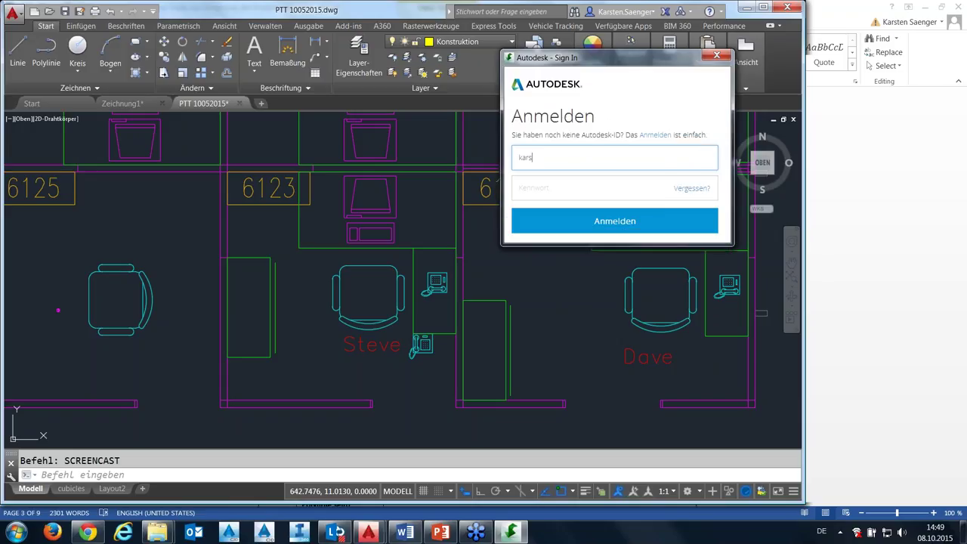
pyautogui.click(590, 188)
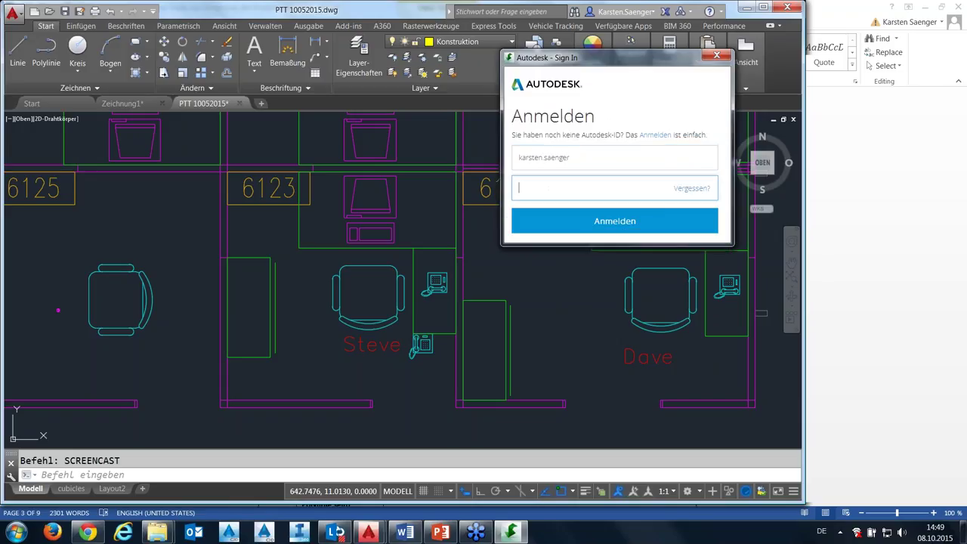
pyautogui.write('•••••••••')
pyautogui.press('Return')
# - After the failed login, re-enter the Autodesk ID and password and sign in again
pyautogui.moveTo(614, 58)
pyautogui.mouseDown()
pyautogui.moveTo(663, 42)
pyautogui.moveTo(650, 37)
pyautogui.mouseUp()
pyautogui.click(603, 124)
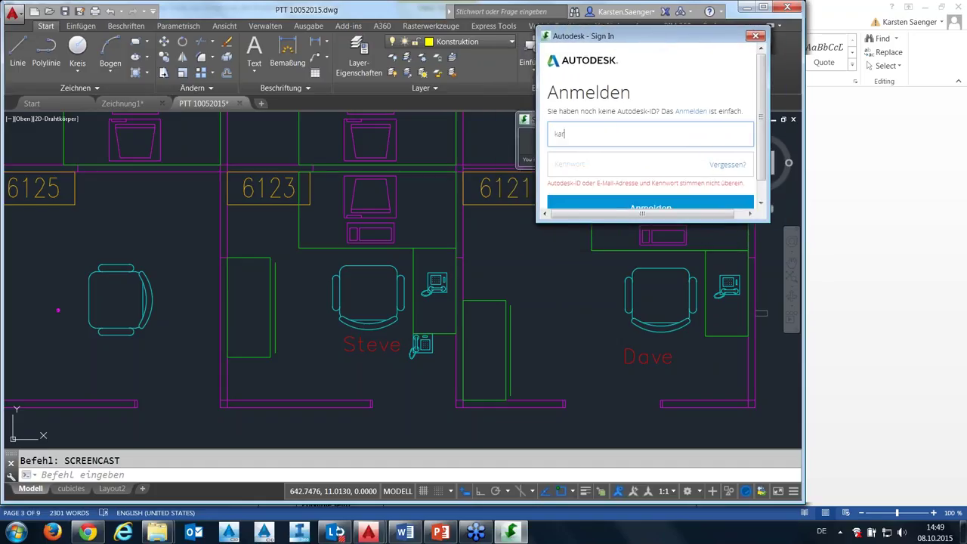
pyautogui.press('Tab')
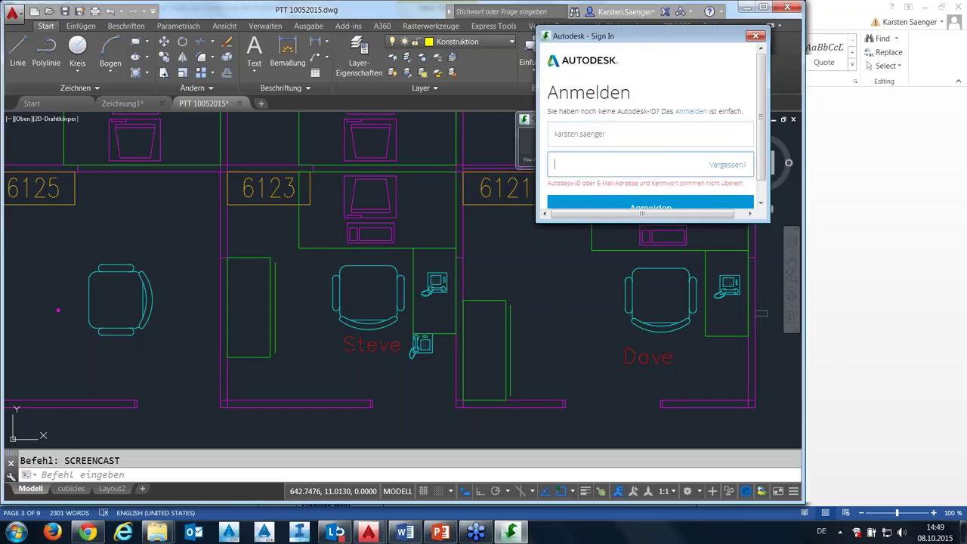
pyautogui.write('********')
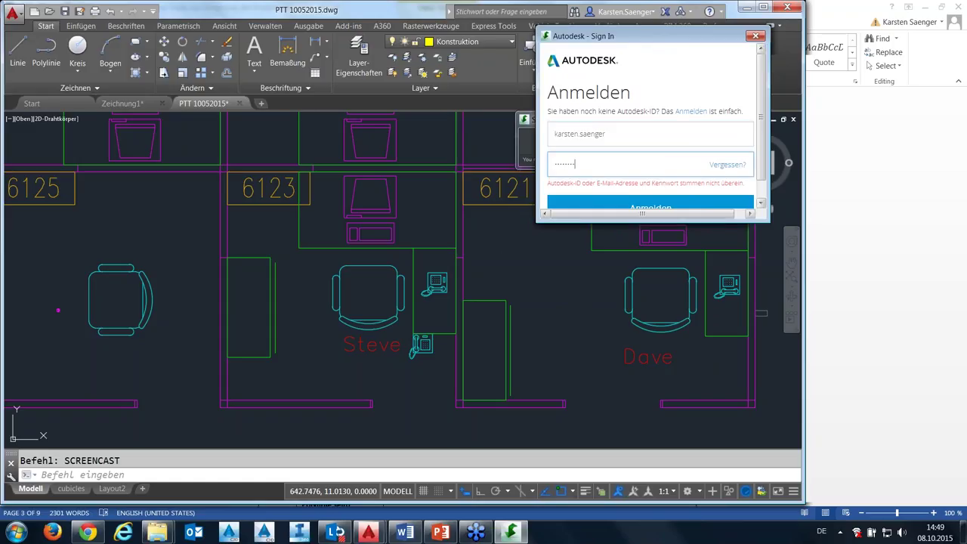
pyautogui.write('****')
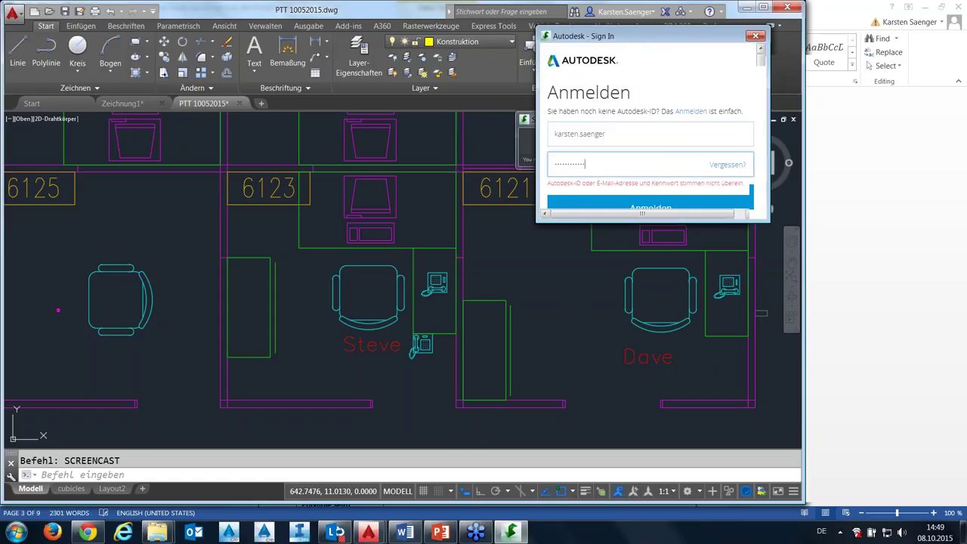
pyautogui.press('Return')
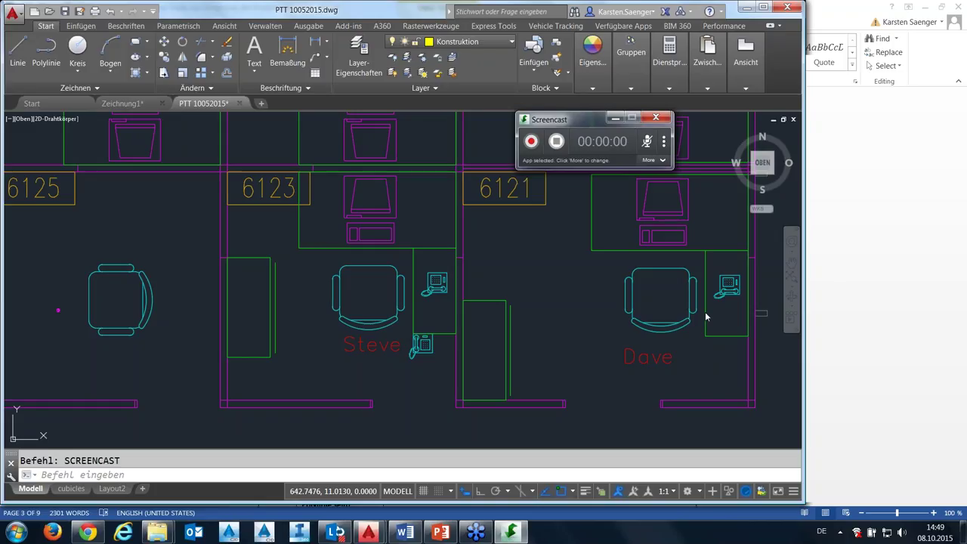
# - Set Screencast to record a region framed over the drawing area, then minimize the recorder
pyautogui.click(650, 160)
pyautogui.click(642, 197)
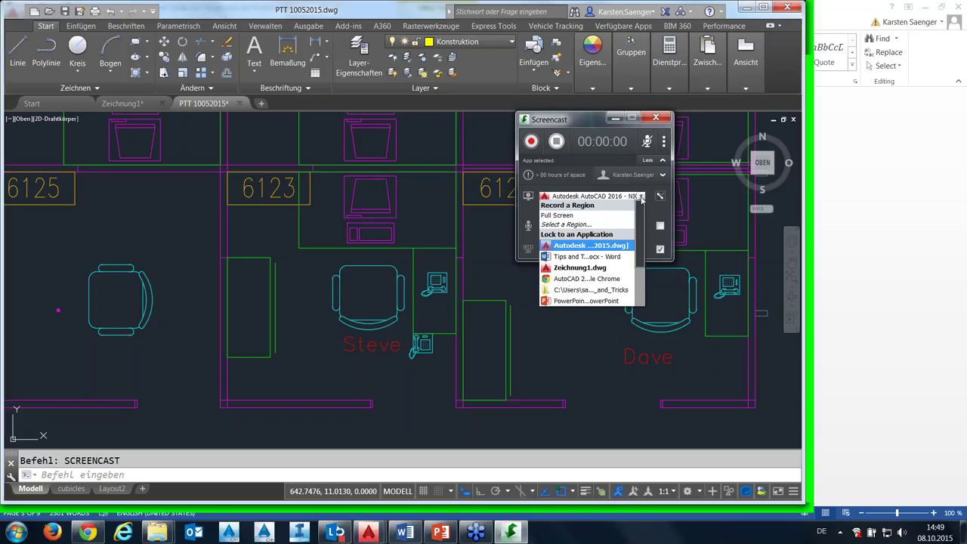
pyautogui.click(566, 225)
pyautogui.click(217, 300)
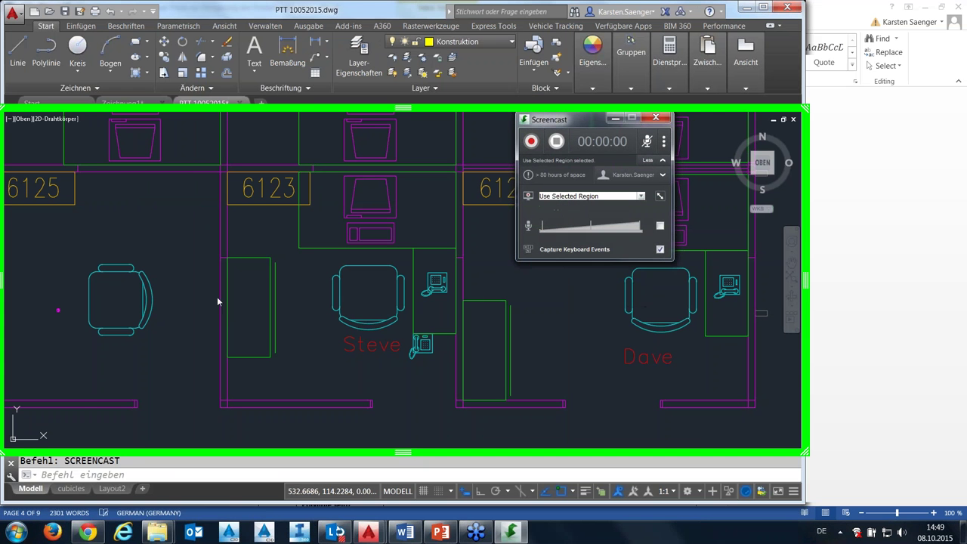
pyautogui.moveTo(85, 107); pyautogui.dragTo(163, 157)
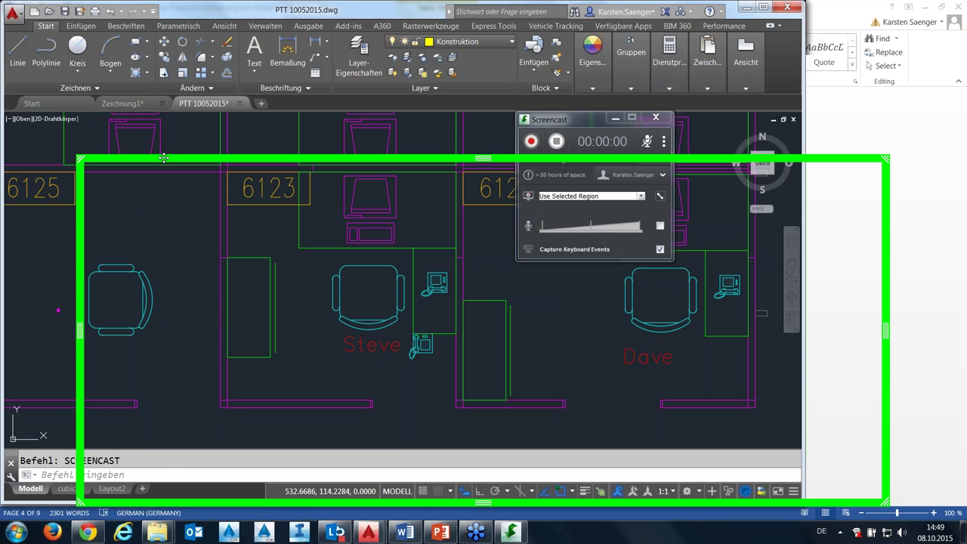
pyautogui.moveTo(78, 159)
pyautogui.mouseDown()
pyautogui.moveTo(587, 331)
pyautogui.moveTo(530, 282)
pyautogui.mouseUp()
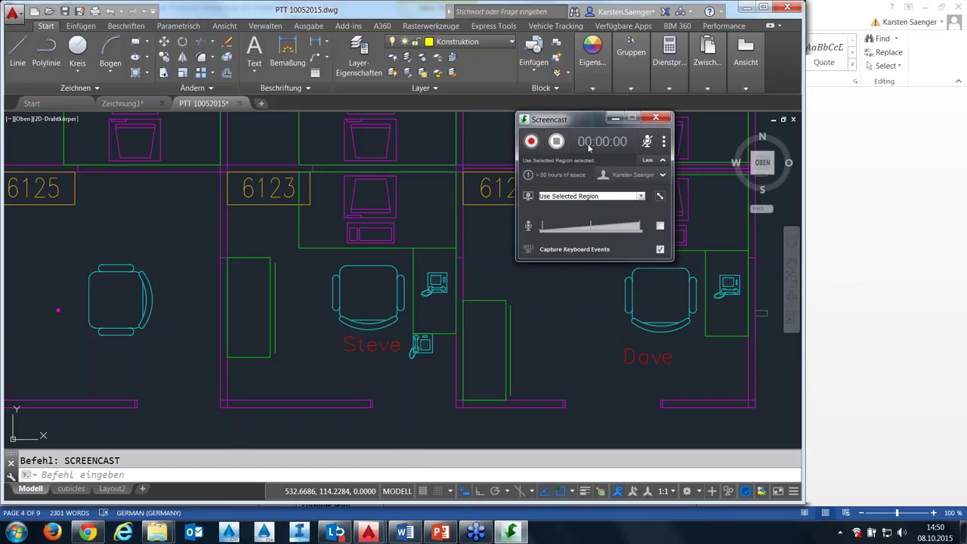
pyautogui.click(616, 120)
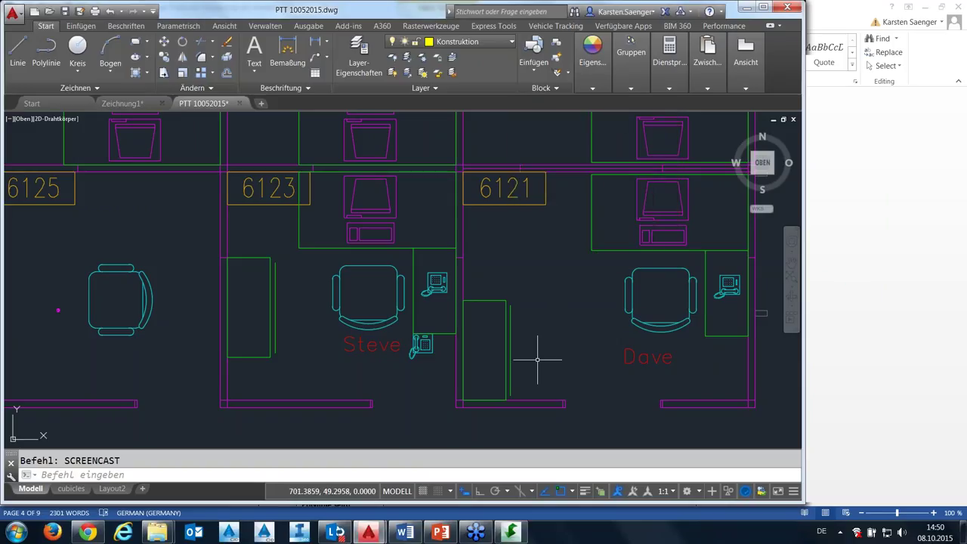
pyautogui.click(404, 533)
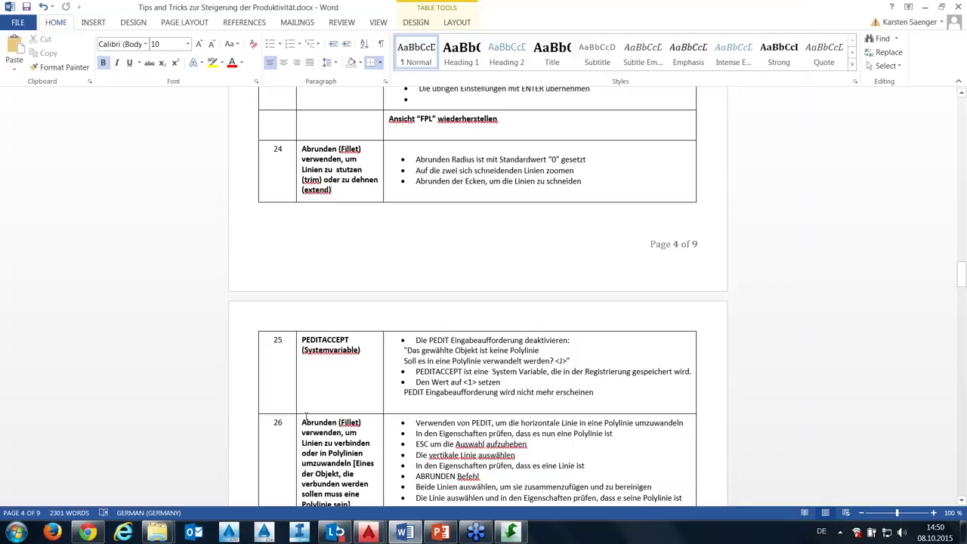
pyautogui.scroll(-2, 342, 372)
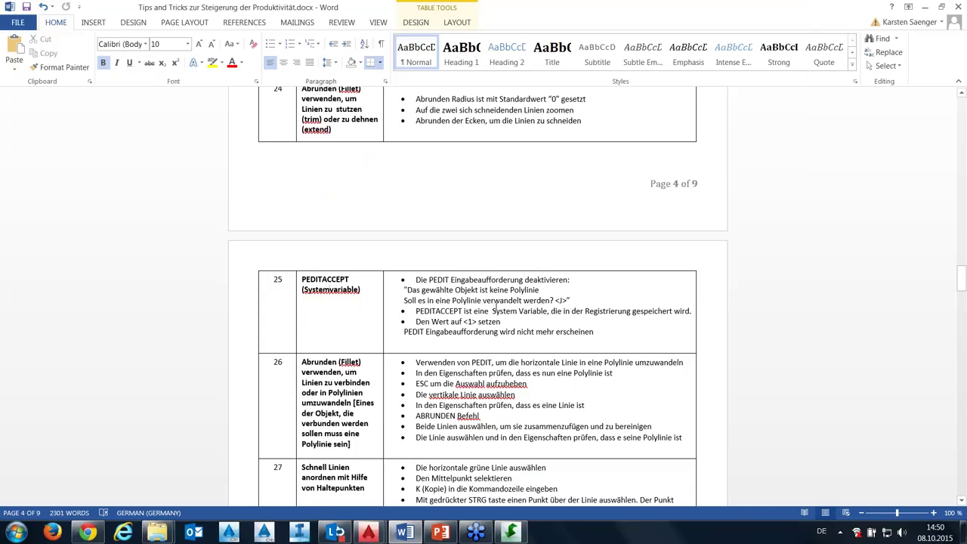
pyautogui.scroll(-1, 496, 312)
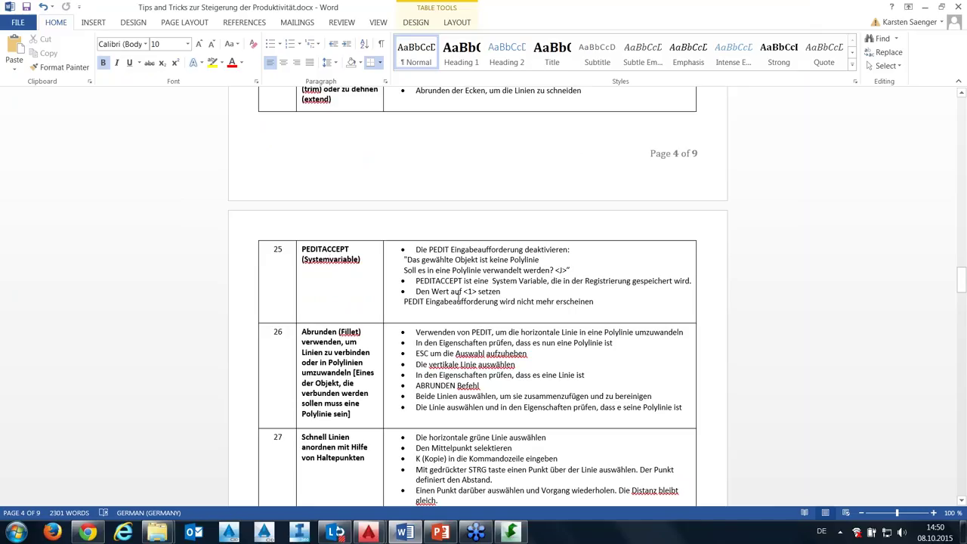
pyautogui.doubleClick(469, 291)
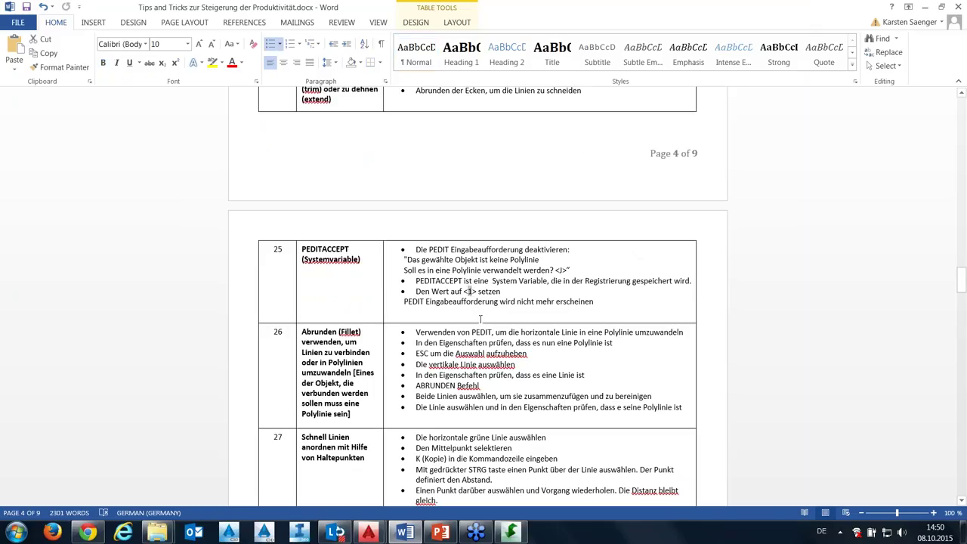
pyautogui.scroll(1, 477, 345)
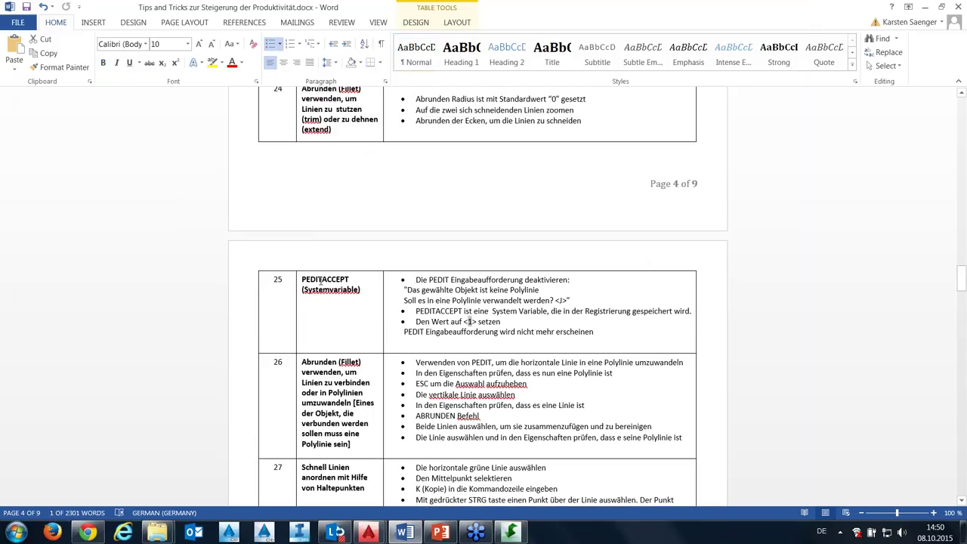
pyautogui.doubleClick(561, 300)
pyautogui.scroll(1, 561, 301)
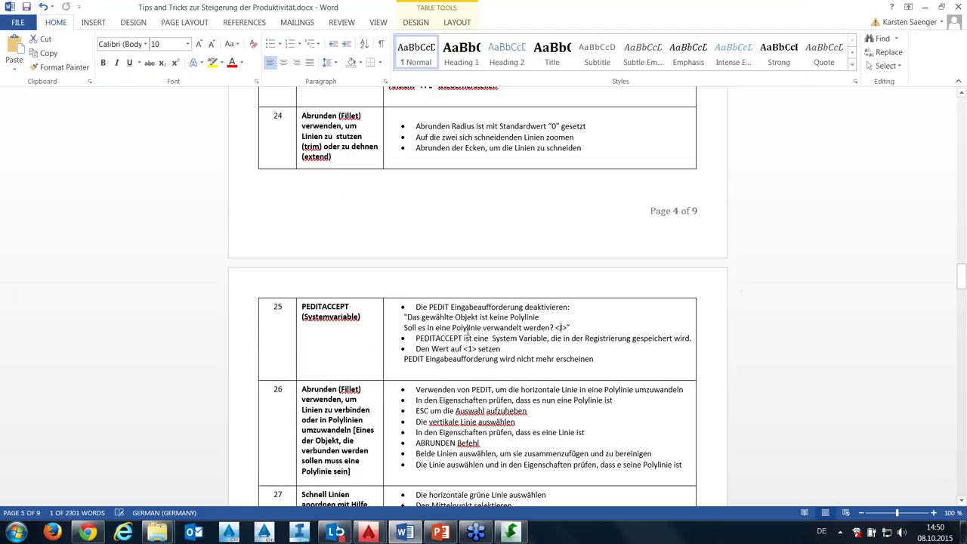
pyautogui.scroll(1, 378, 537)
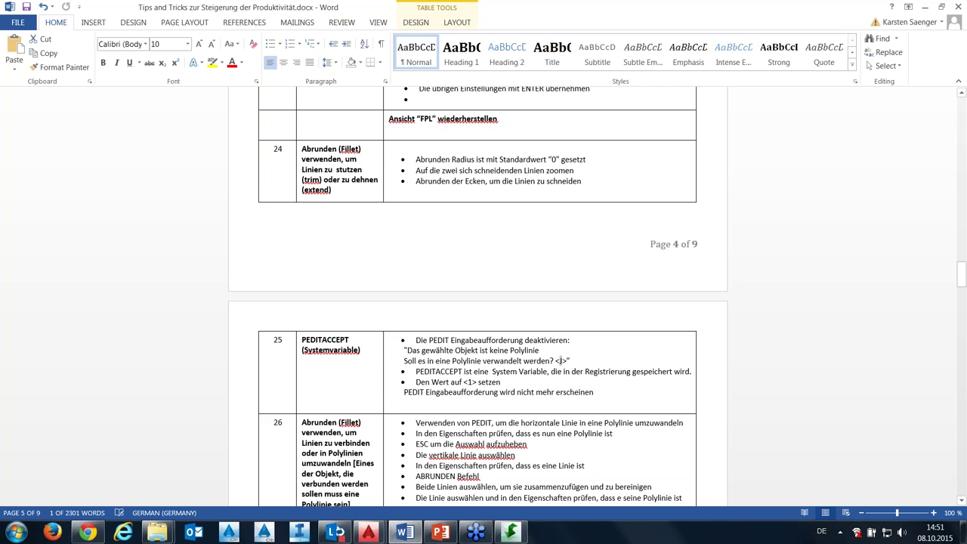
# - Close the viewport view options and cancel the stray selection window with Esc
pyautogui.click(428, 461)
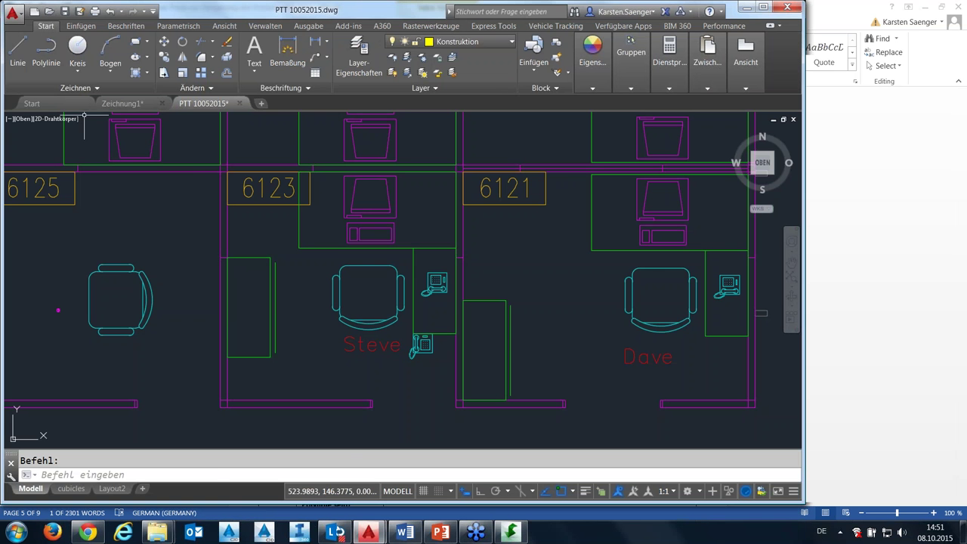
pyautogui.click(28, 123)
pyautogui.click(213, 287)
pyautogui.hotkey('alt', 'Tab')
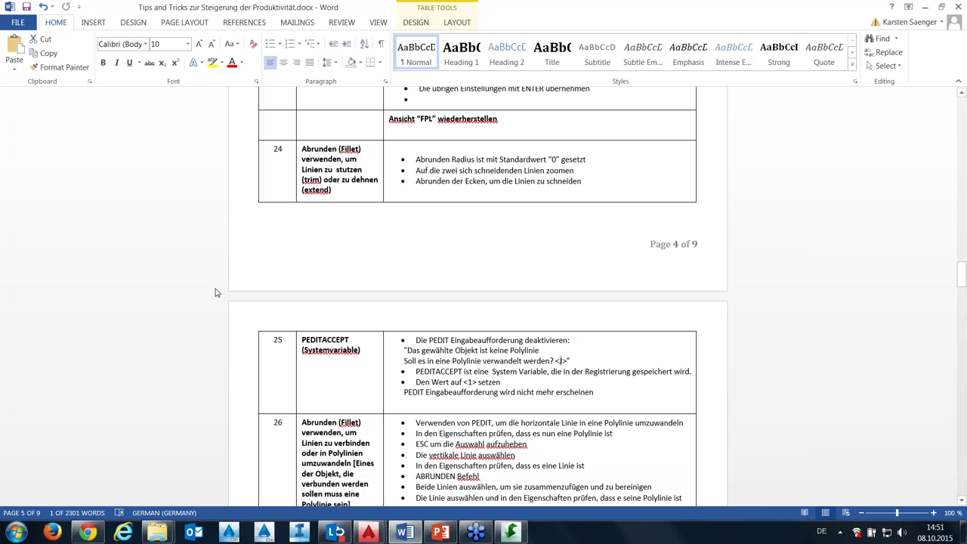
pyautogui.hotkey('alt', 'Tab')
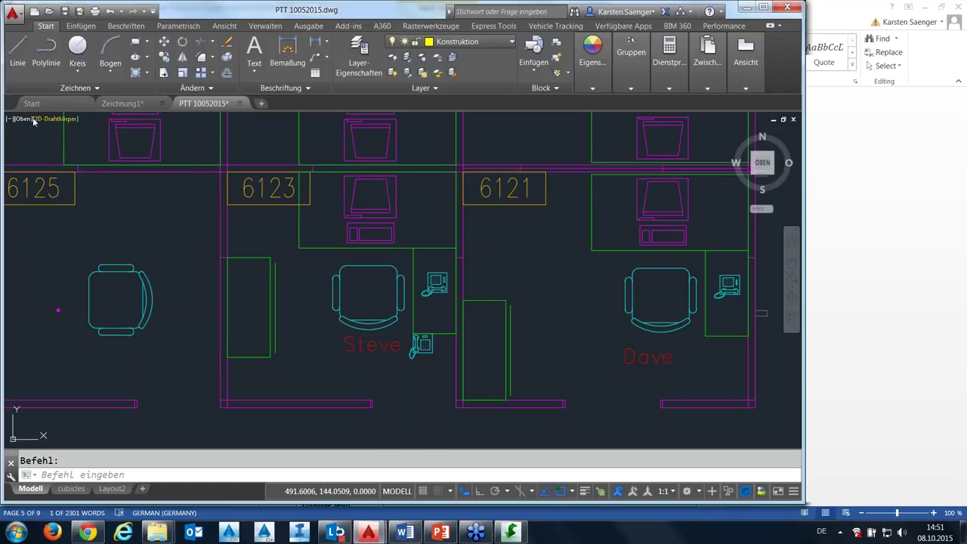
pyautogui.click(25, 119)
pyautogui.moveTo(105, 130)
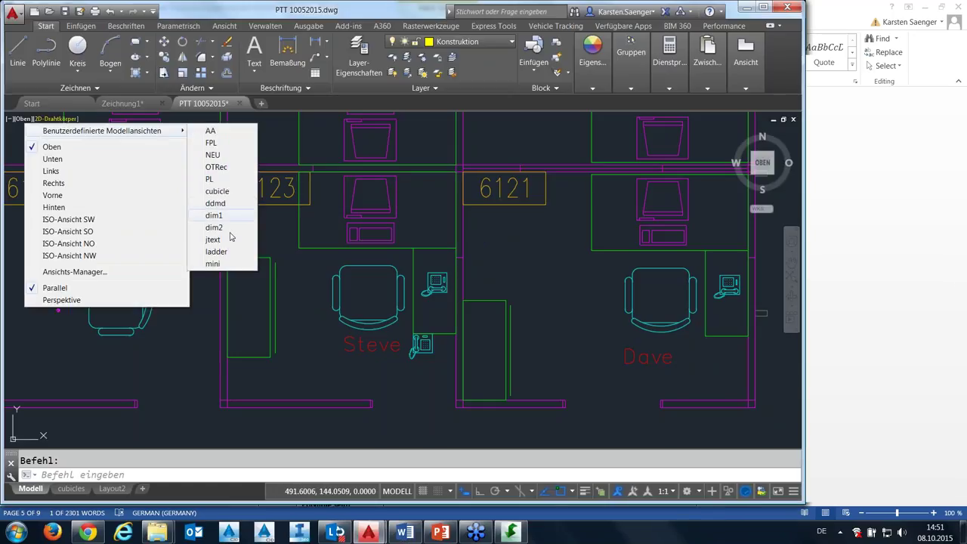
pyautogui.click(266, 314)
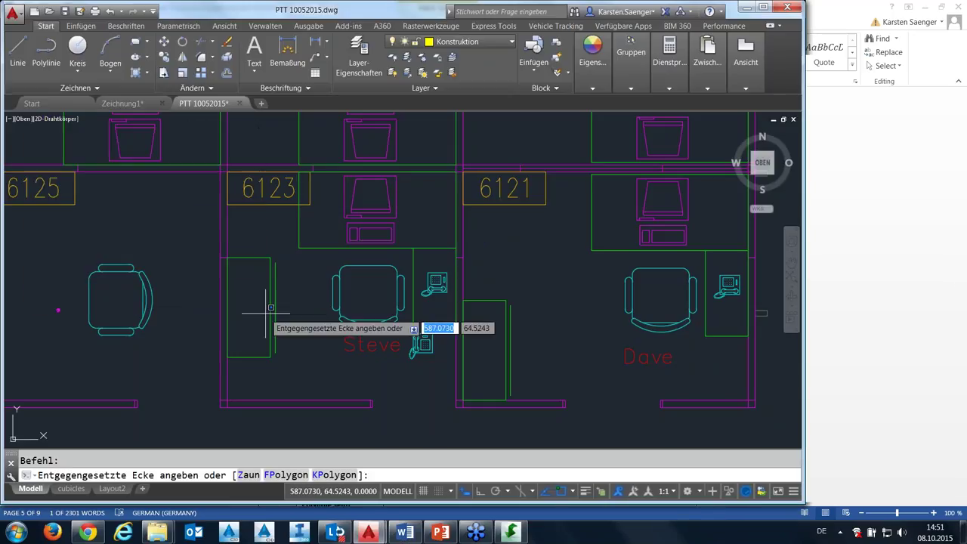
pyautogui.press('Escape')
# - Pan and zoom around the floor plan toward the small objects near the origin
pyautogui.scroll(-3, 240, 262)
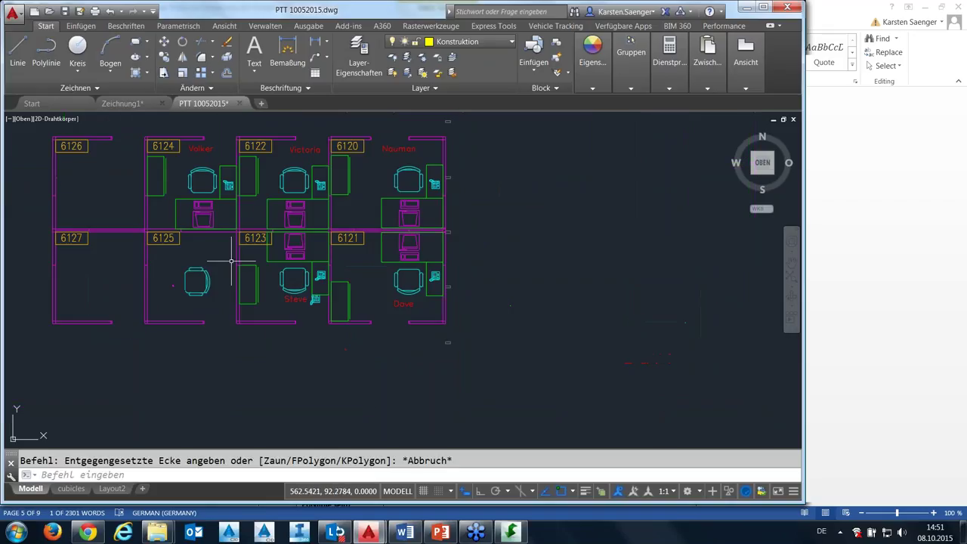
pyautogui.moveTo(231, 255); pyautogui.dragTo(267, 254, button='middle')
pyautogui.scroll(-2, 267, 254)
pyautogui.moveTo(194, 314); pyautogui.dragTo(313, 302, button='middle')
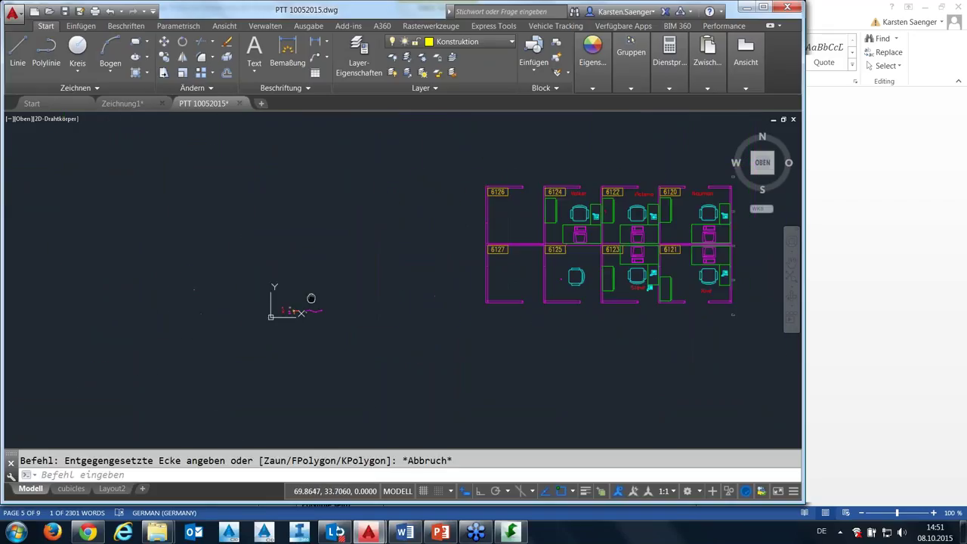
pyautogui.scroll(4, 389, 308)
pyautogui.scroll(2, 444, 291)
pyautogui.scroll(2, 444, 291)
pyautogui.scroll(2, 453, 280)
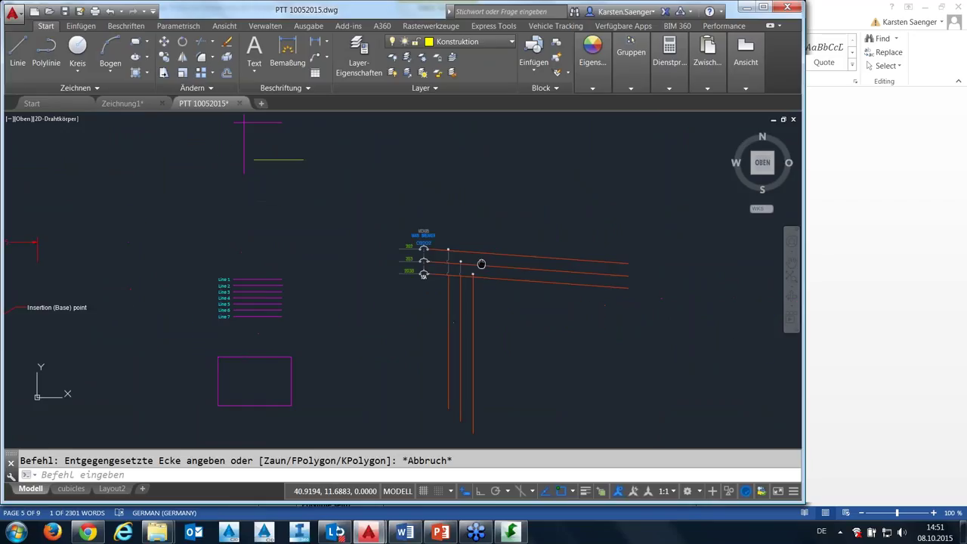
pyautogui.moveTo(482, 264); pyautogui.dragTo(523, 294, button='middle')
pyautogui.scroll(-2, 393, 259)
pyautogui.scroll(-2, 393, 259)
pyautogui.hotkey('alt', 'Tab')
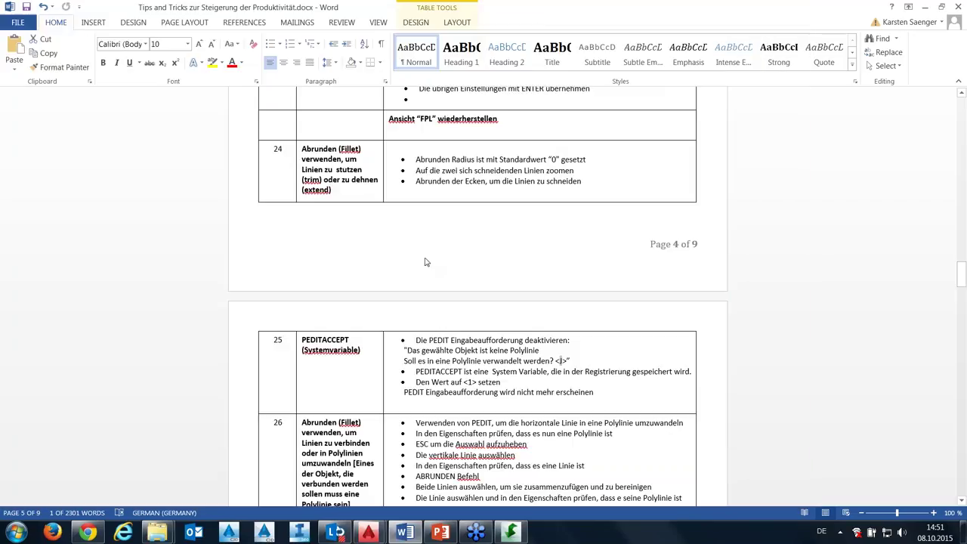
pyautogui.scroll(-3, 350, 385)
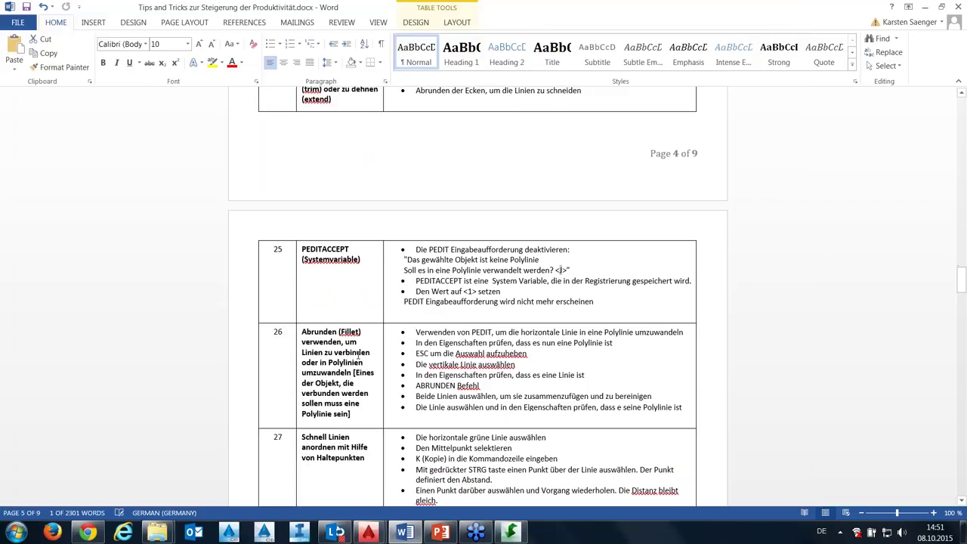
pyautogui.scroll(3, 364, 344)
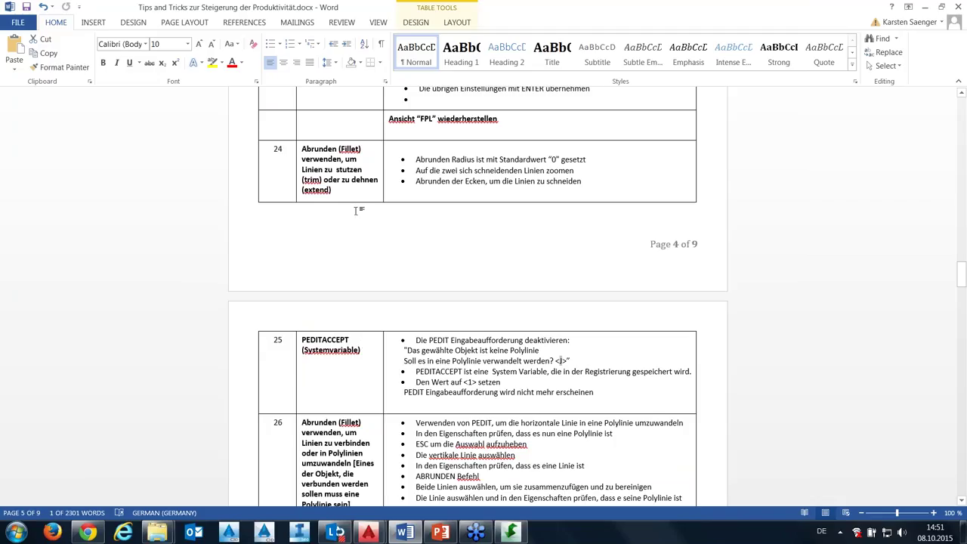
pyautogui.scroll(2, 367, 255)
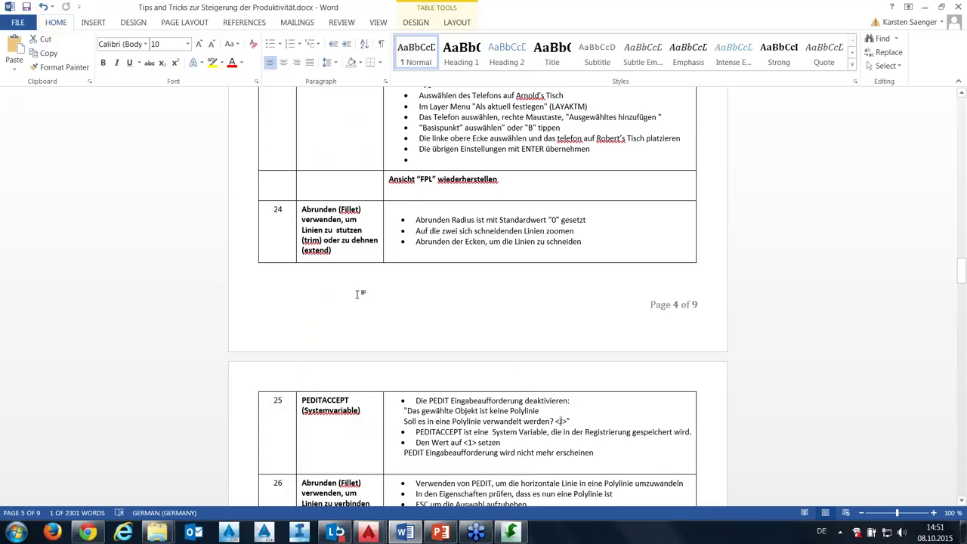
# - Fillet Line 7 into Line 4 with the ABRUNDEN command
pyautogui.hotkey('alt', 'Tab')
pyautogui.scroll(2, 415, 320)
pyautogui.scroll(3, 338, 309)
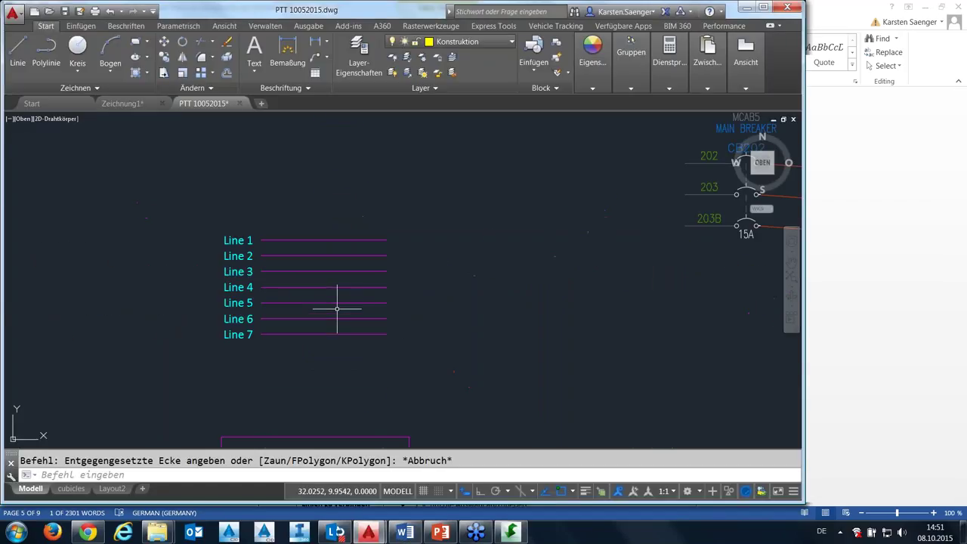
pyautogui.scroll(2, 337, 308)
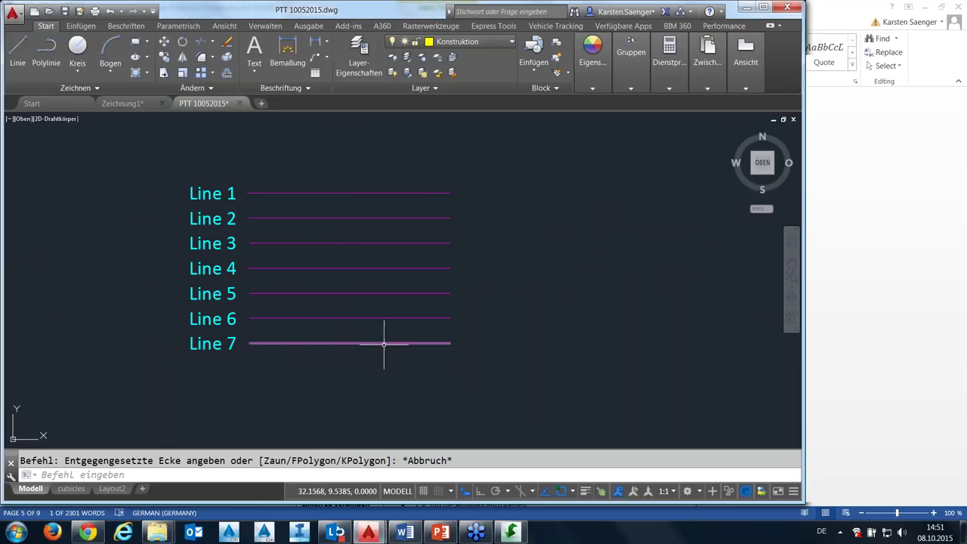
pyautogui.write('abr')
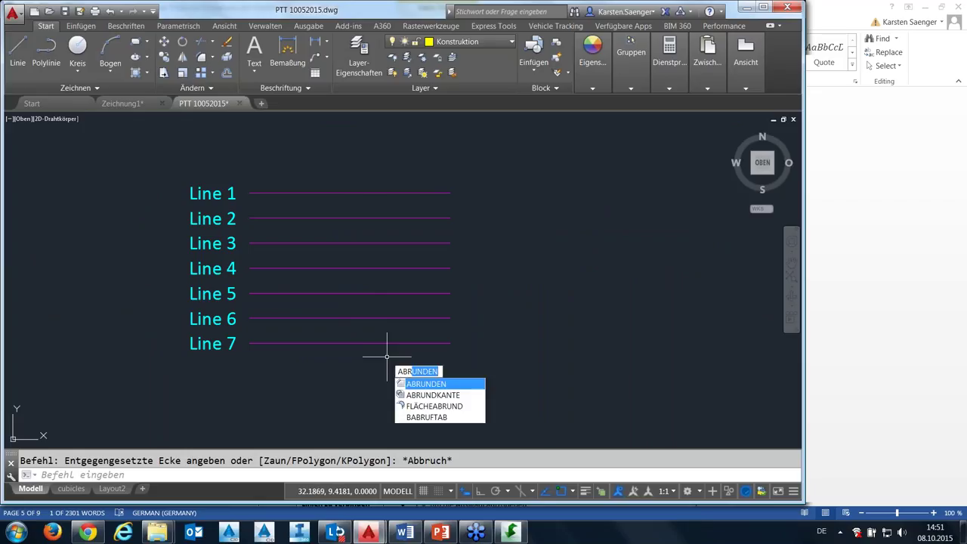
pyautogui.press('Return')
pyautogui.click(385, 344)
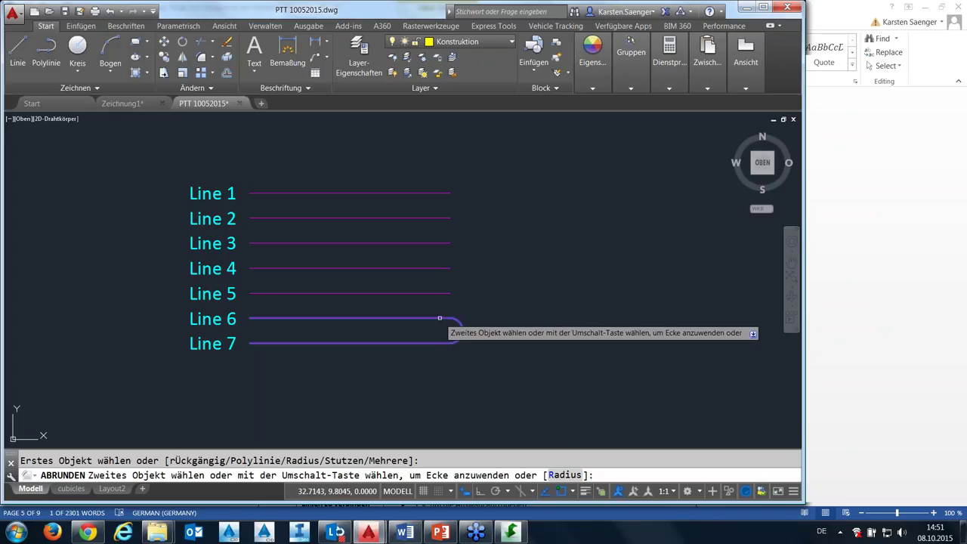
pyautogui.click(441, 268)
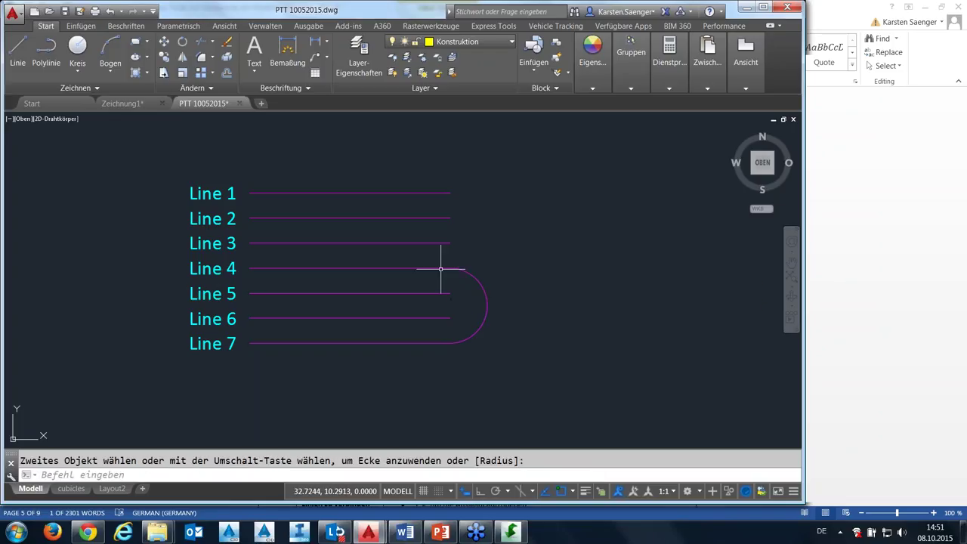
# - Fillet Line 6 into Line 3 with a rounded arc, then switch to Word
pyautogui.click(436, 318)
pyautogui.write('a')
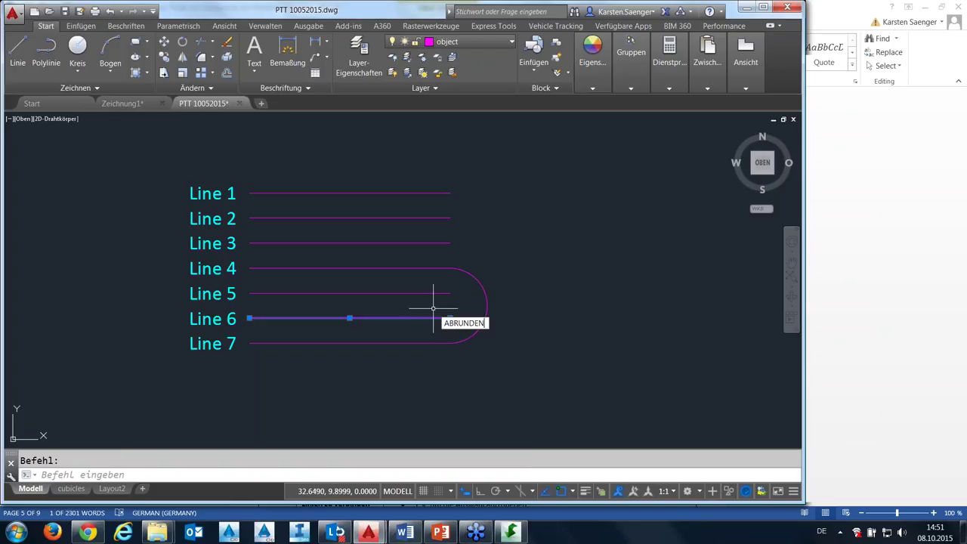
pyautogui.press('Return')
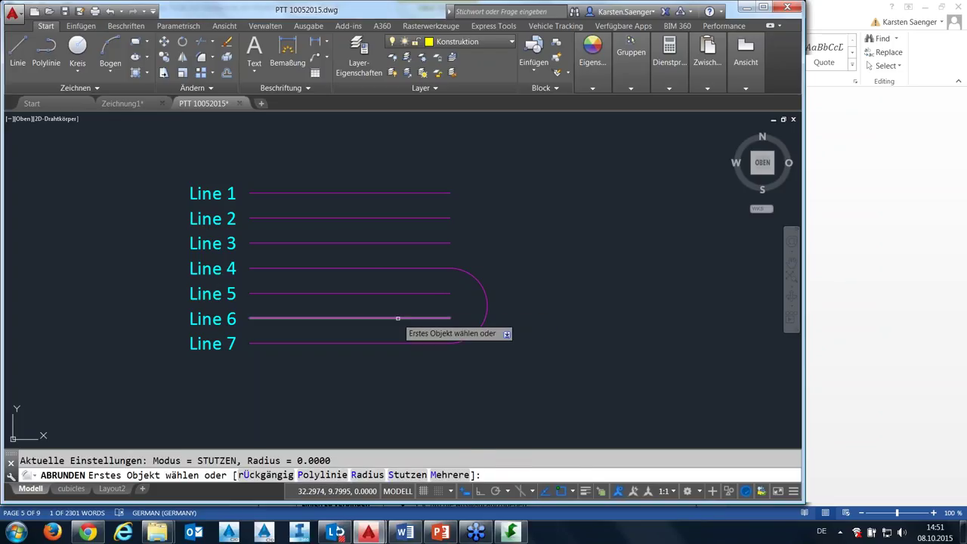
pyautogui.click(399, 319)
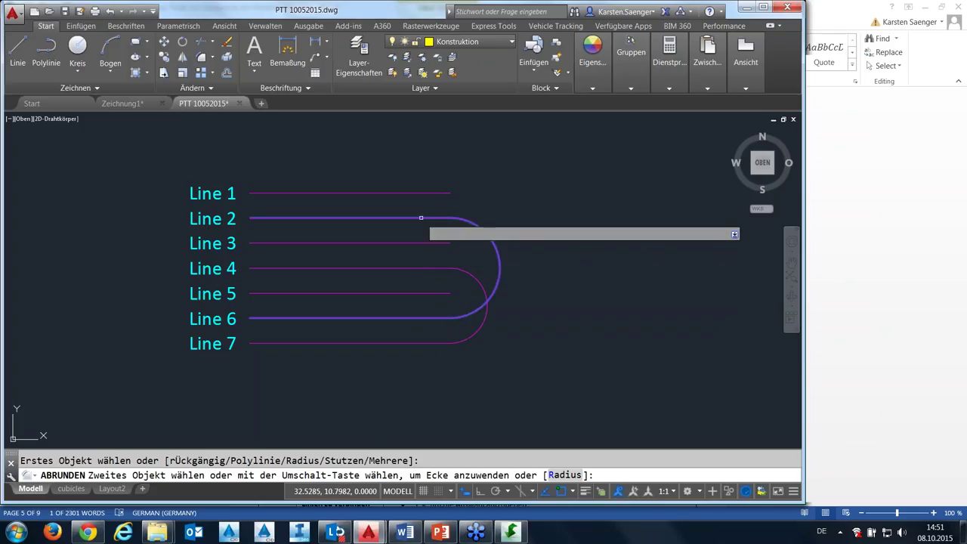
pyautogui.click(422, 242)
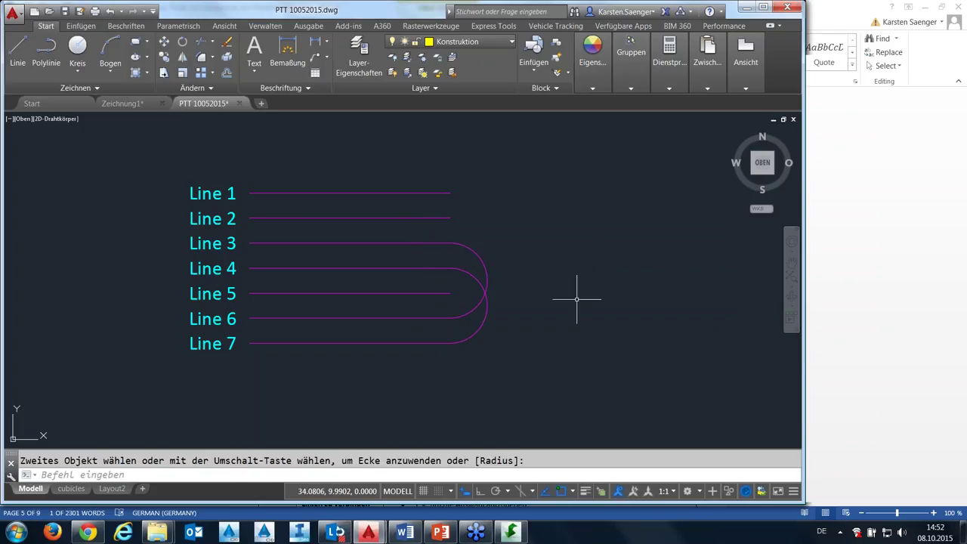
pyautogui.scroll(-2, 575, 298)
pyautogui.scroll(-3, 576, 298)
pyautogui.scroll(2, 441, 330)
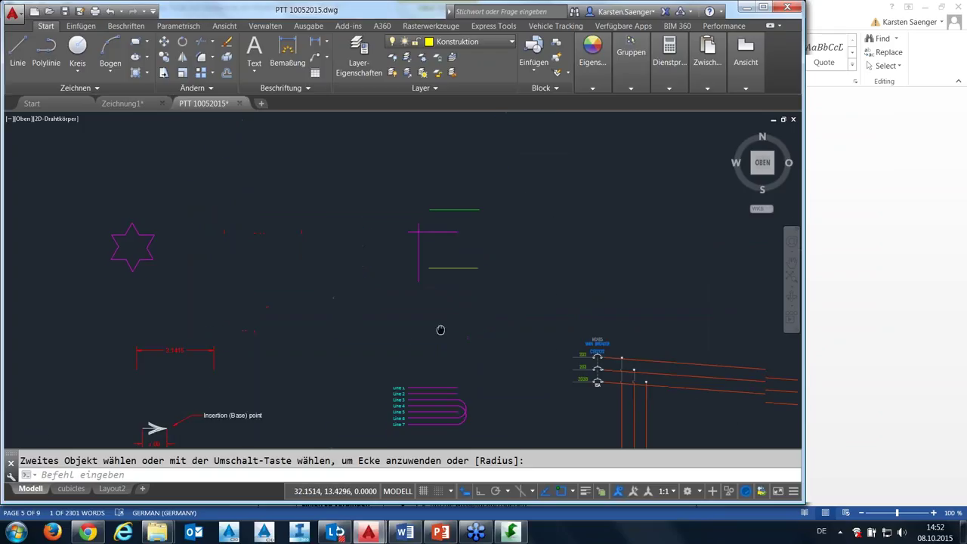
pyautogui.hotkey('alt', 'Tab')
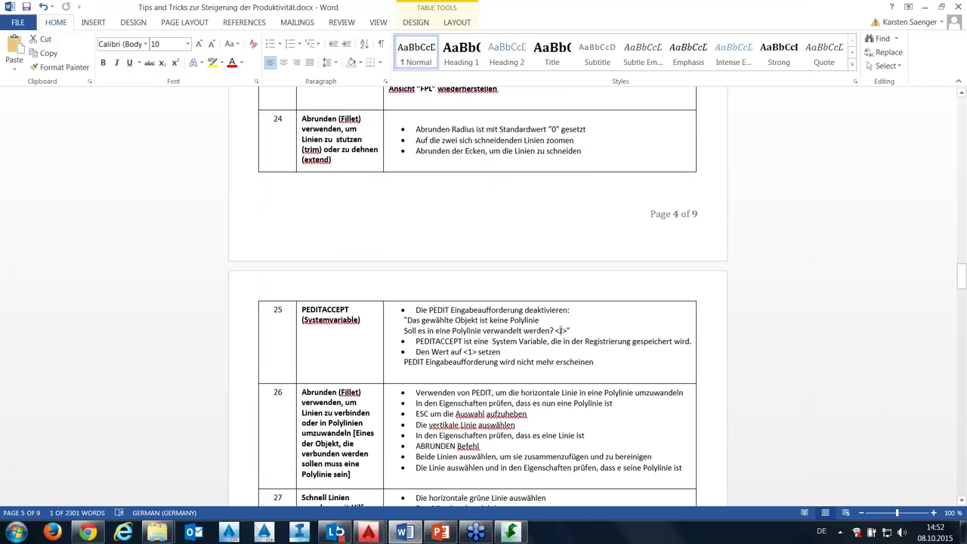
# - Highlight 'Linien zu verbinden oder in Polylinien' in tip 26, then return to AutoCAD
pyautogui.scroll(2, 484, 302)
pyautogui.scroll(1, 425, 363)
pyautogui.scroll(-2, 452, 287)
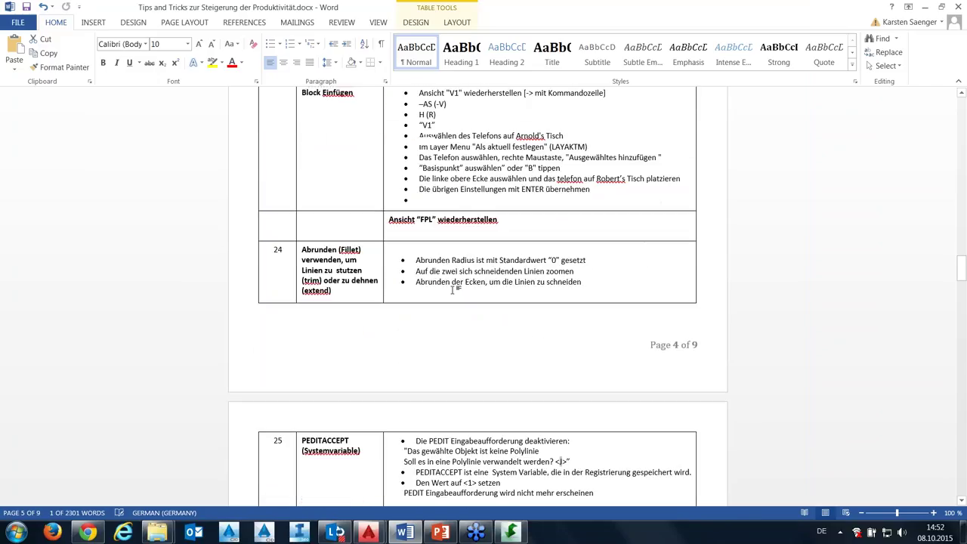
pyautogui.scroll(-3, 452, 287)
pyautogui.scroll(-3, 452, 287)
pyautogui.scroll(-2, 452, 287)
pyautogui.scroll(-1, 447, 295)
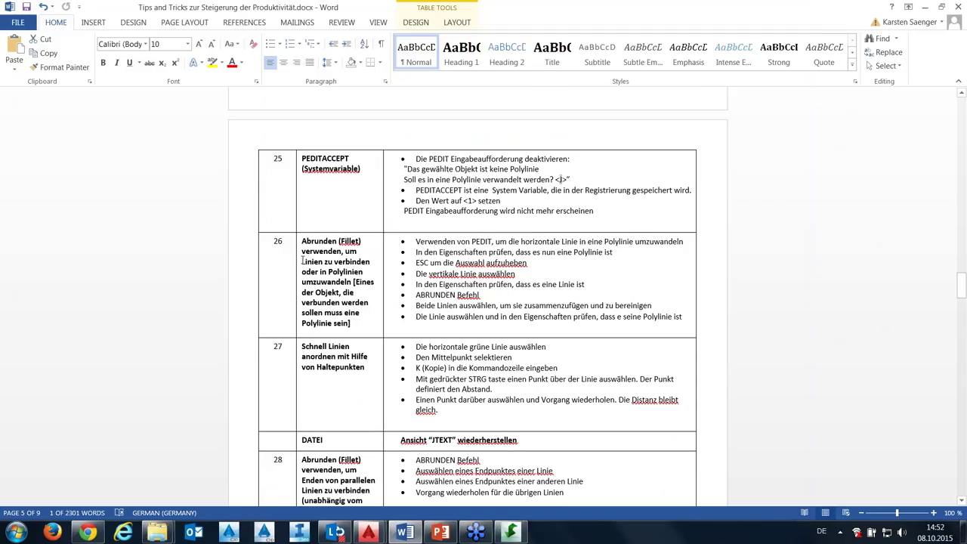
pyautogui.moveTo(303, 260); pyautogui.dragTo(362, 272)
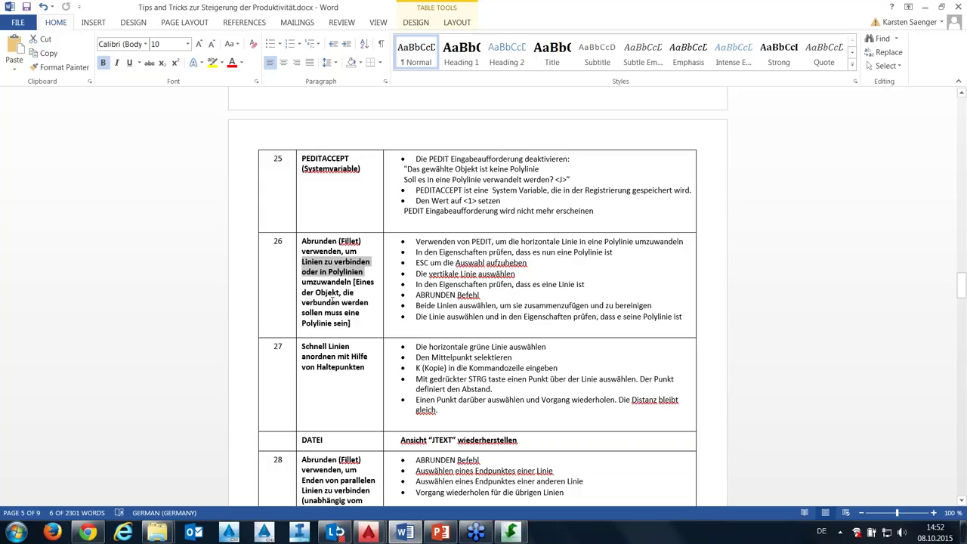
pyautogui.scroll(-1, 332, 301)
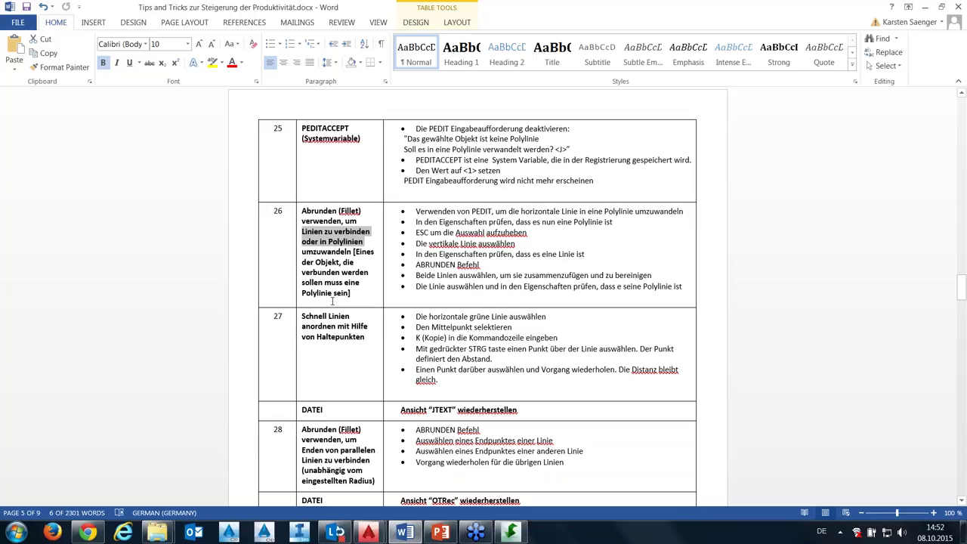
pyautogui.scroll(-1, 333, 302)
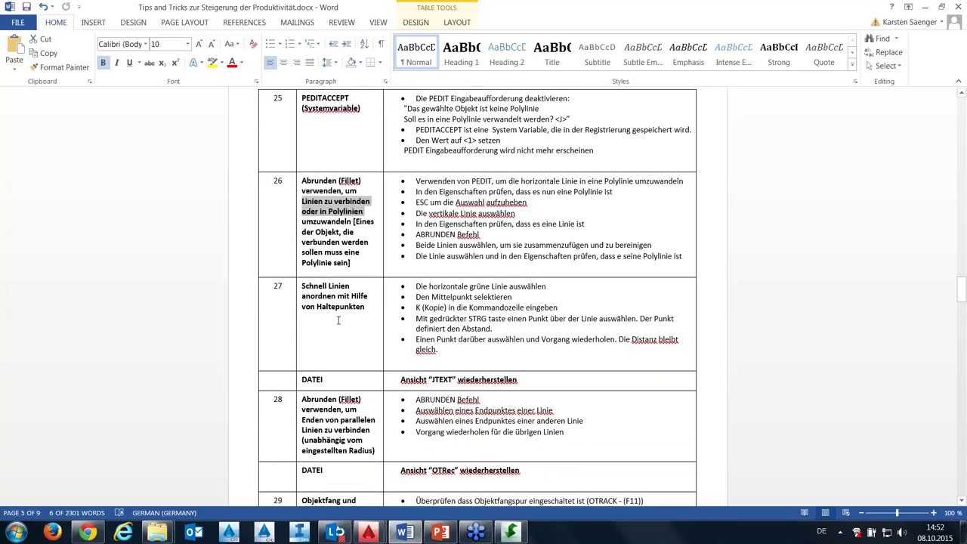
pyautogui.hotkey('alt', 'Tab')
# - Pan to the T-shaped lines, select the horizontal green line and grab its midpoint grip
pyautogui.moveTo(464, 378)
pyautogui.mouseDown(button='middle')
pyautogui.moveTo(447, 363)
pyautogui.moveTo(377, 388)
pyautogui.mouseUp(button='middle')
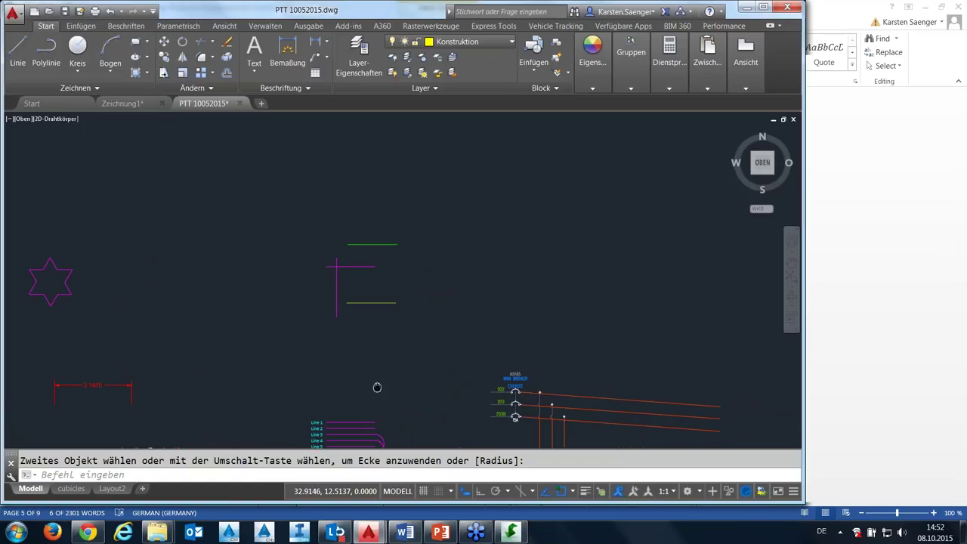
pyautogui.moveTo(363, 274); pyautogui.dragTo(371, 313, button='middle')
pyautogui.scroll(5, 371, 316)
pyautogui.scroll(-2, 372, 318)
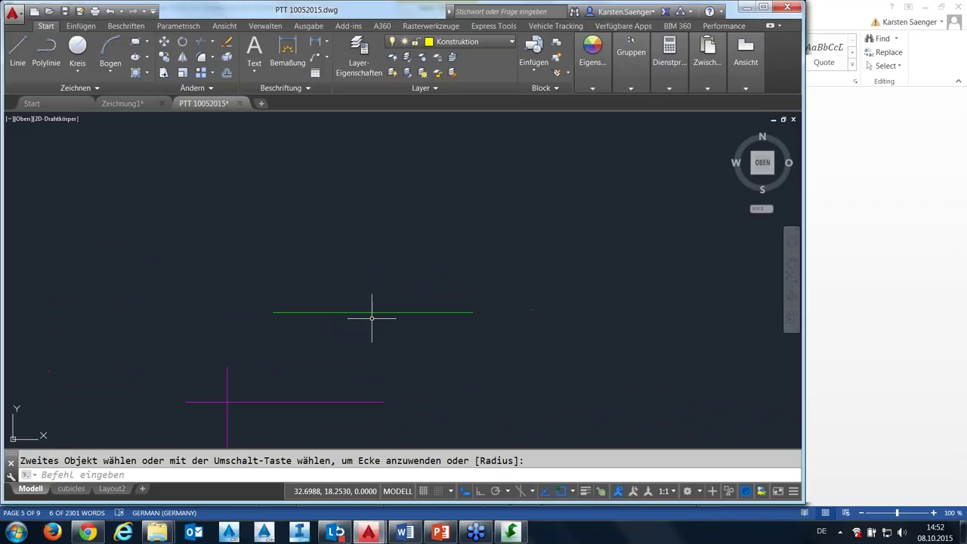
pyautogui.click(378, 313)
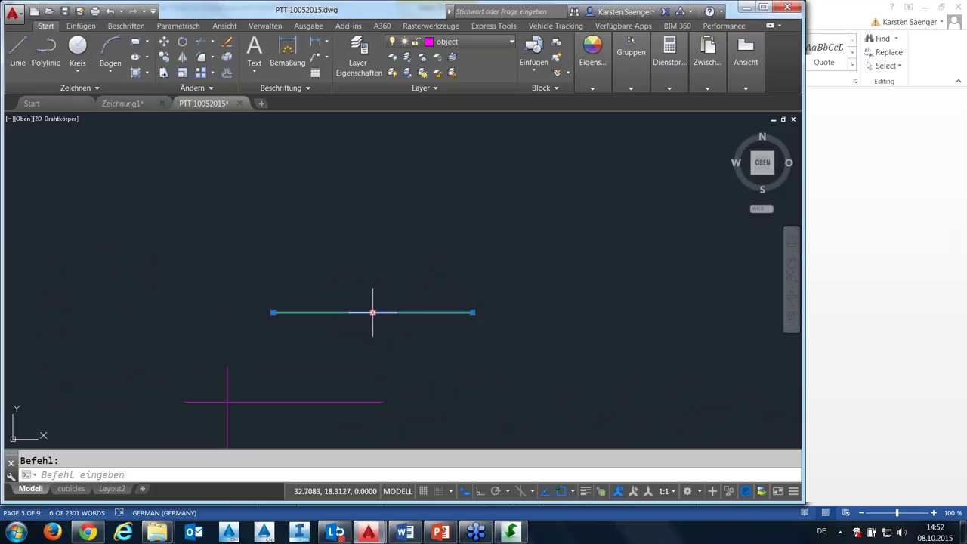
pyautogui.click(373, 312)
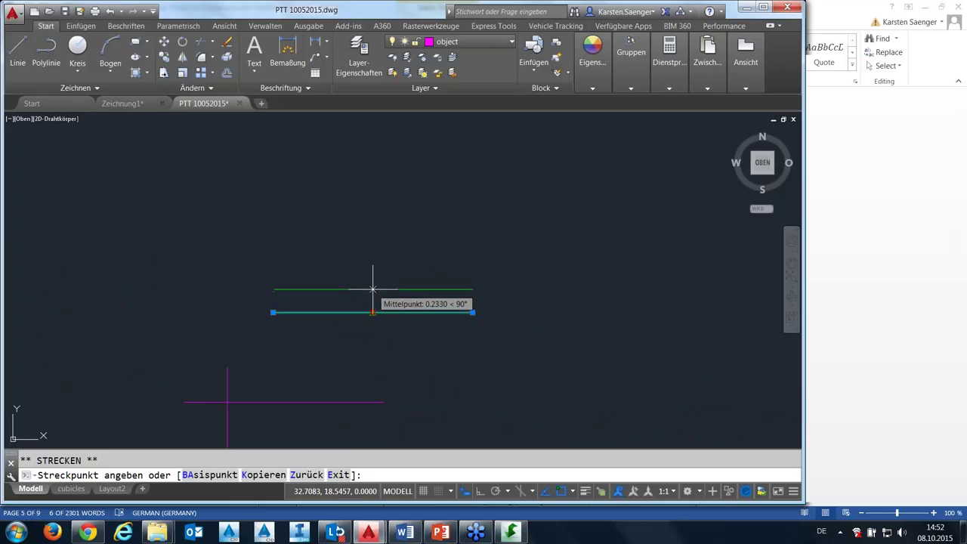
# - Place five evenly spaced copies of the line above the original using the grip's copy option
pyautogui.write('k')
pyautogui.press('Return')
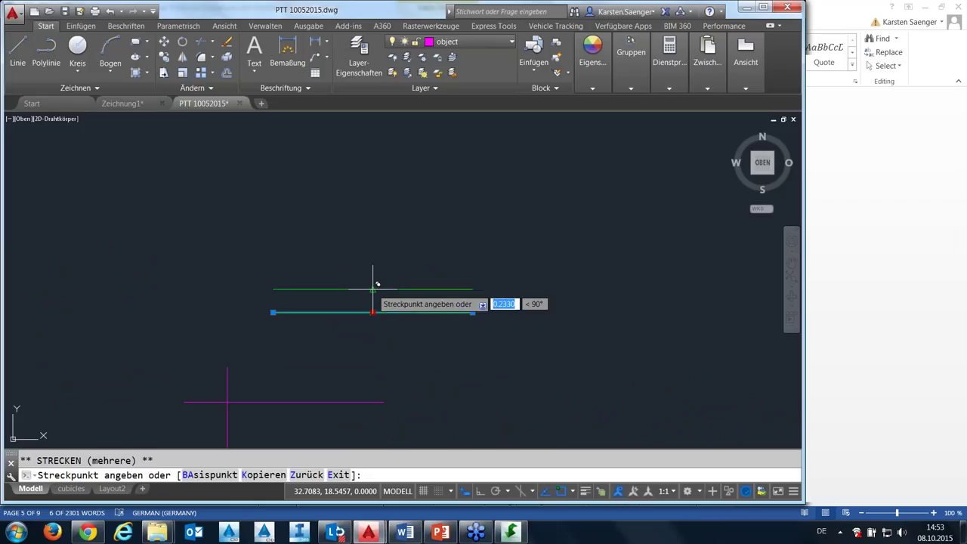
pyautogui.click(372, 289)
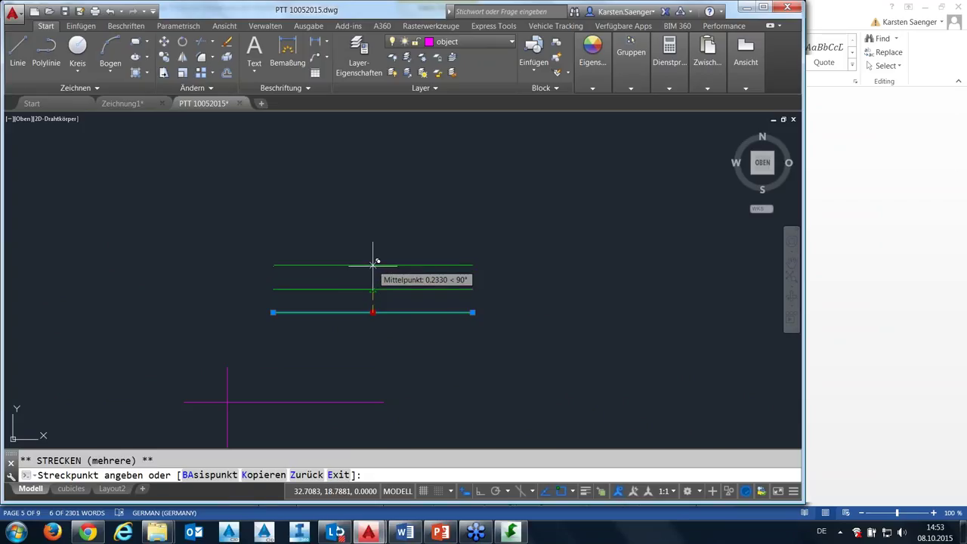
pyautogui.click(372, 265)
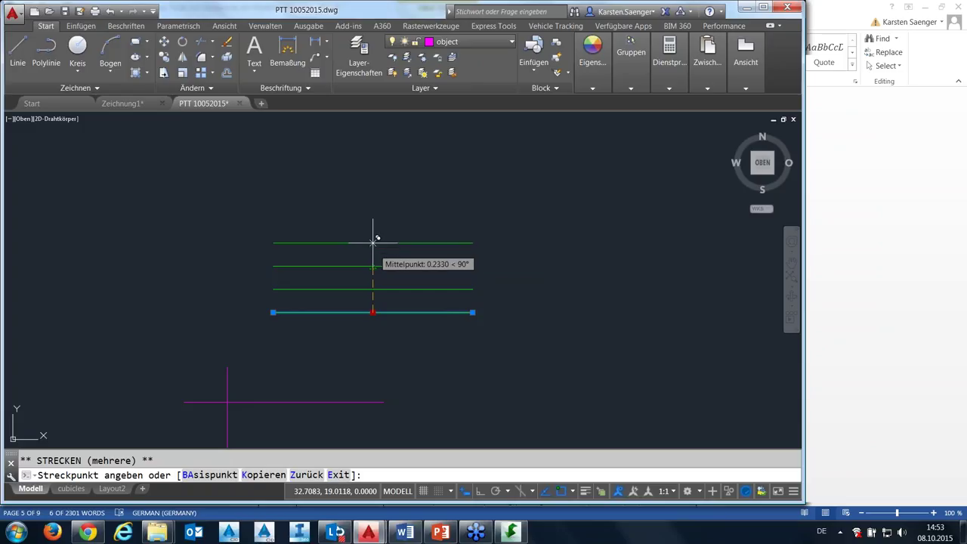
pyautogui.click(372, 243)
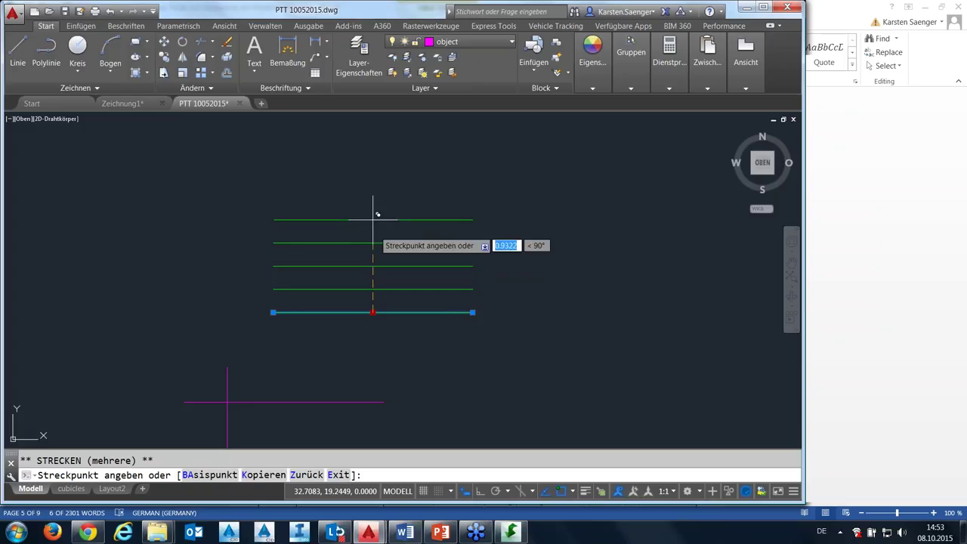
pyautogui.click(373, 220)
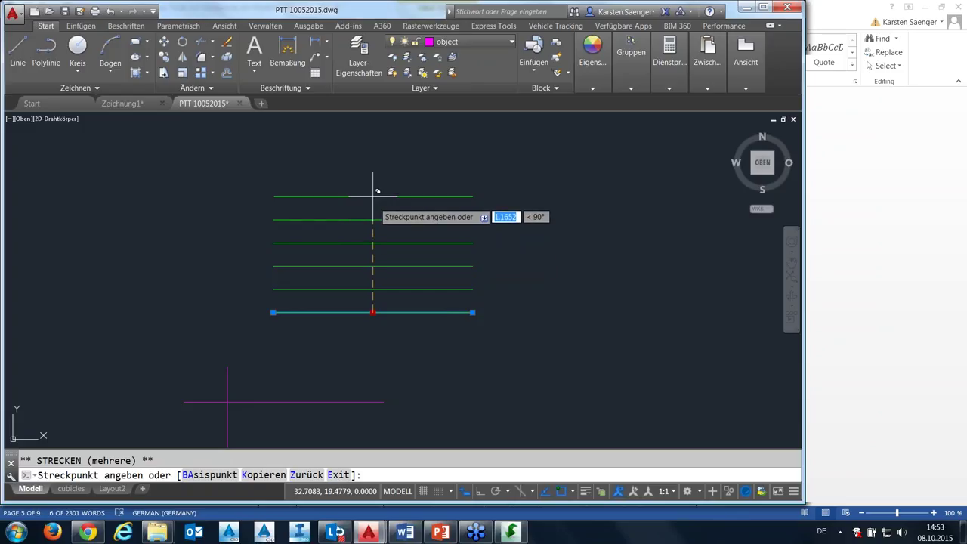
pyautogui.click(372, 196)
pyautogui.press('Escape')
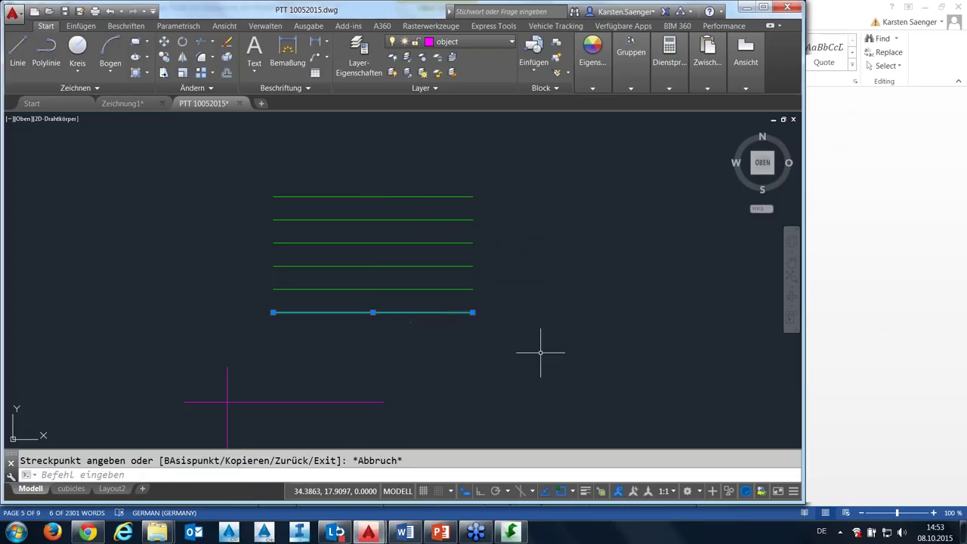
pyautogui.scroll(-2, 384, 357)
pyautogui.scroll(2, 384, 358)
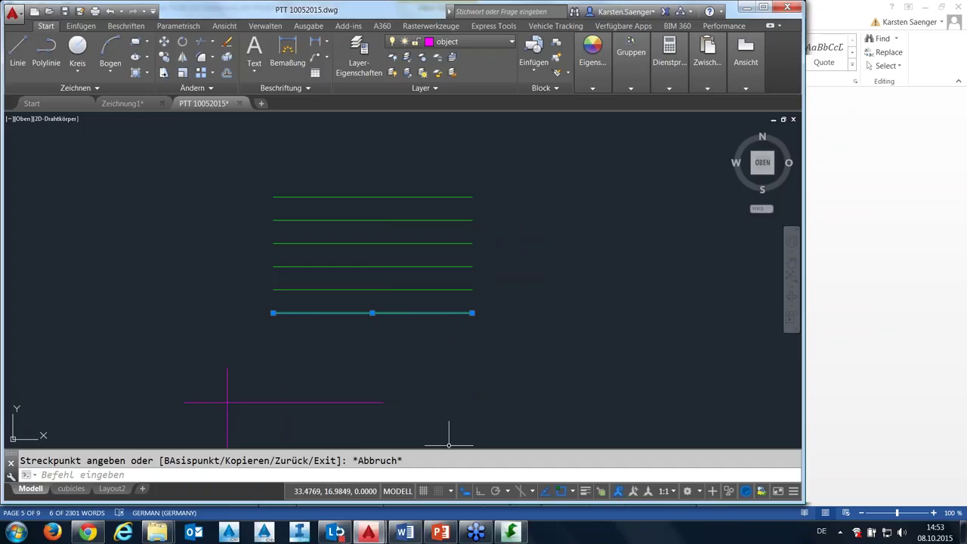
pyautogui.click(405, 533)
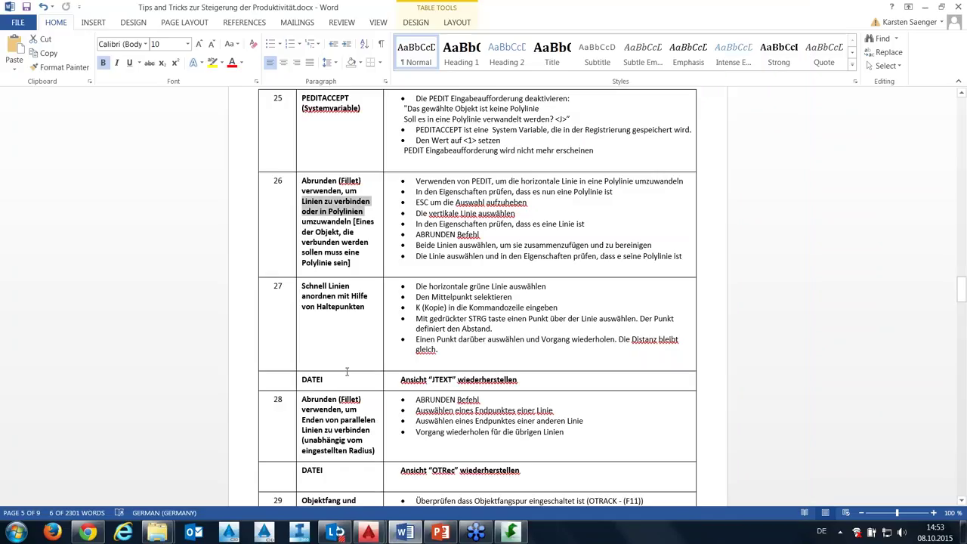
pyautogui.click(344, 307)
pyautogui.scroll(-3, 349, 353)
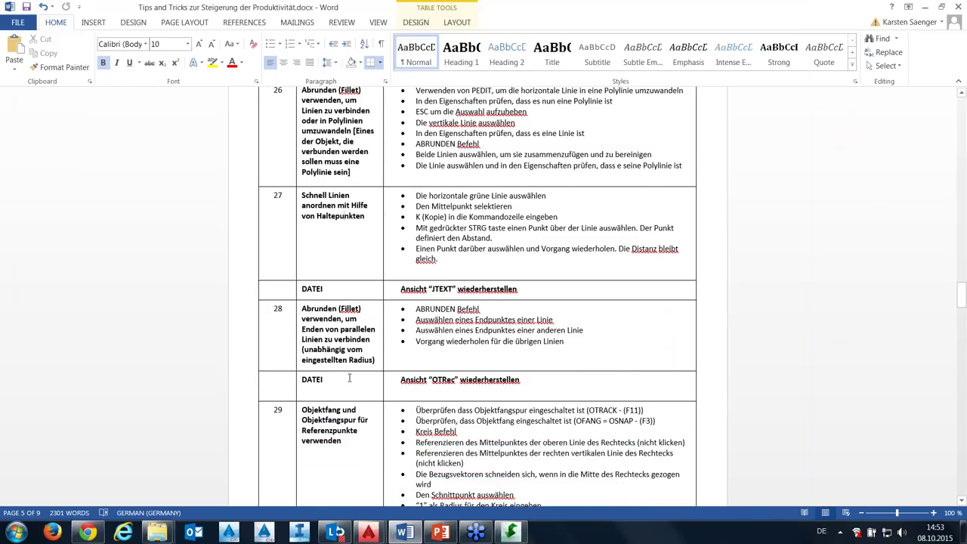
pyautogui.scroll(-1, 349, 378)
pyautogui.scroll(-1, 353, 401)
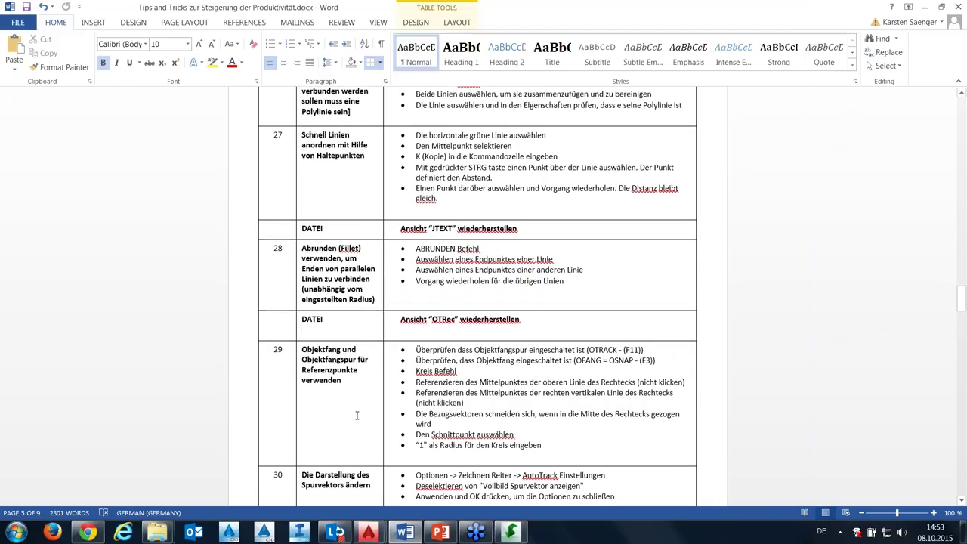
pyautogui.scroll(-1, 357, 418)
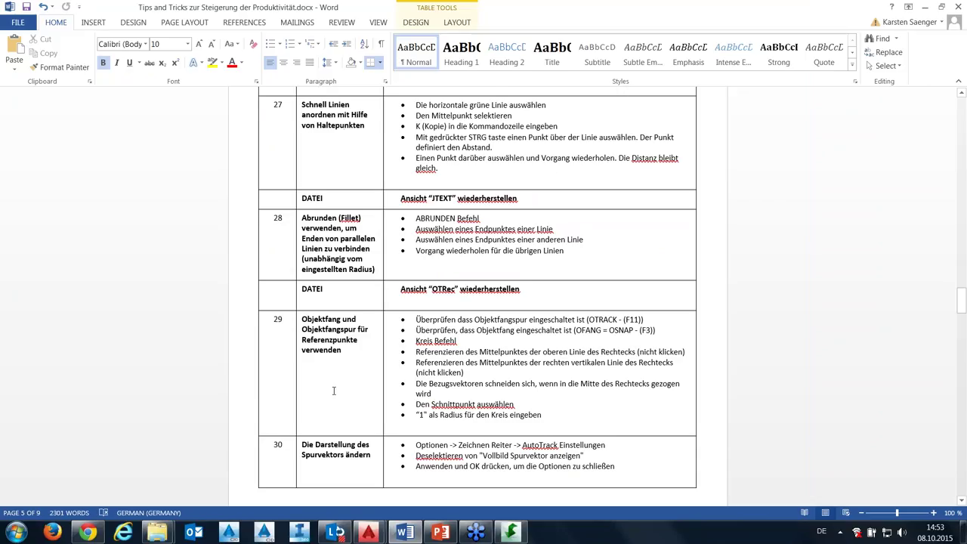
pyautogui.scroll(-1, 334, 391)
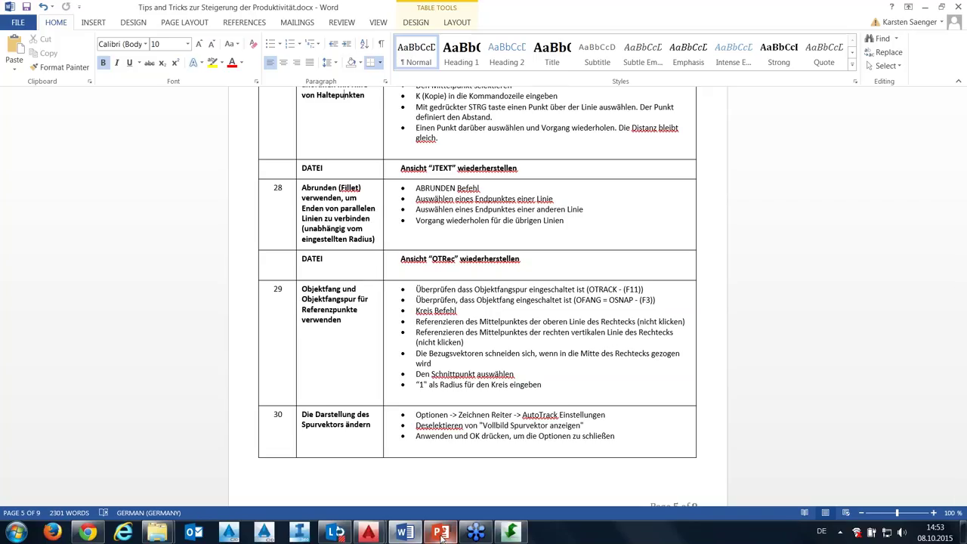
pyautogui.moveTo(369, 533)
pyautogui.click(438, 476)
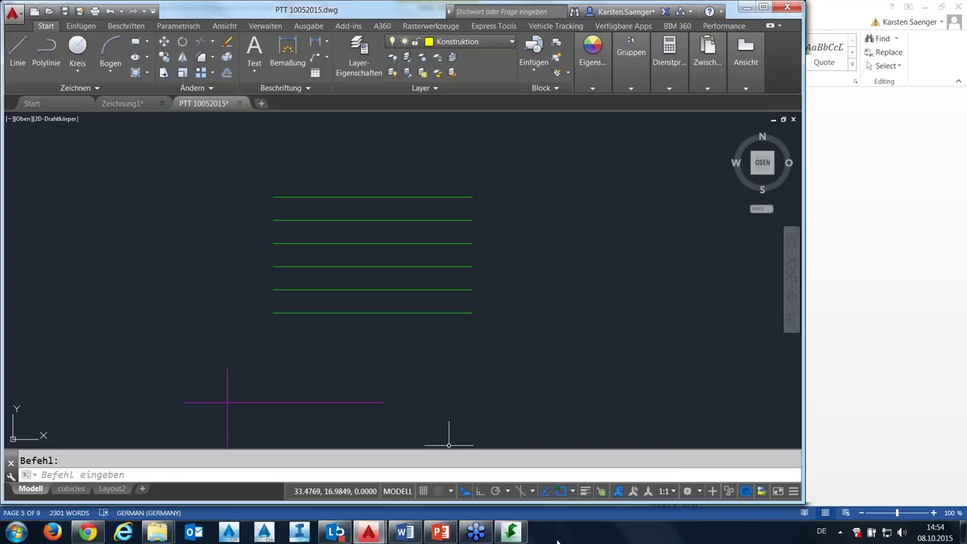
# - Toggle object snap tracking off and on with F11, resize the command line, and open the F2 history window
pyautogui.press('F11')
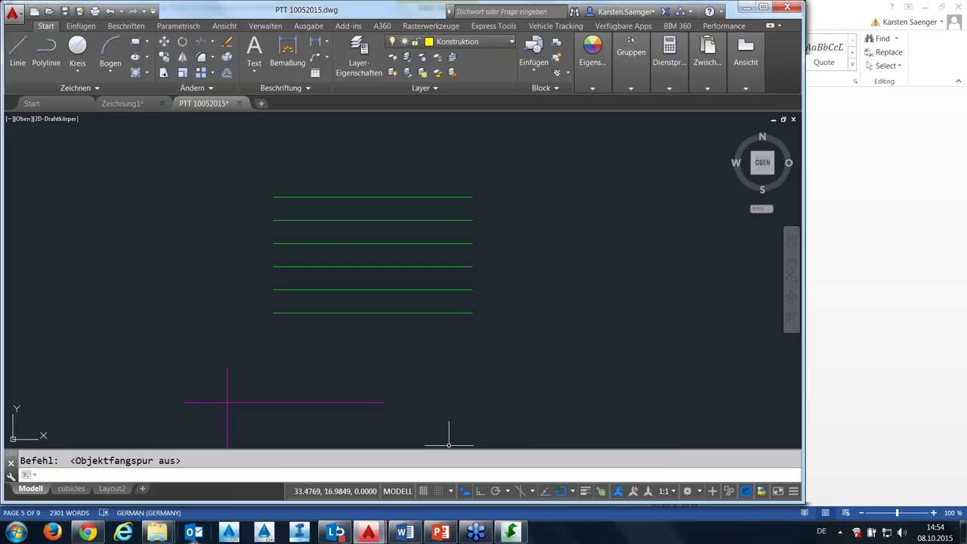
pyautogui.moveTo(157, 533)
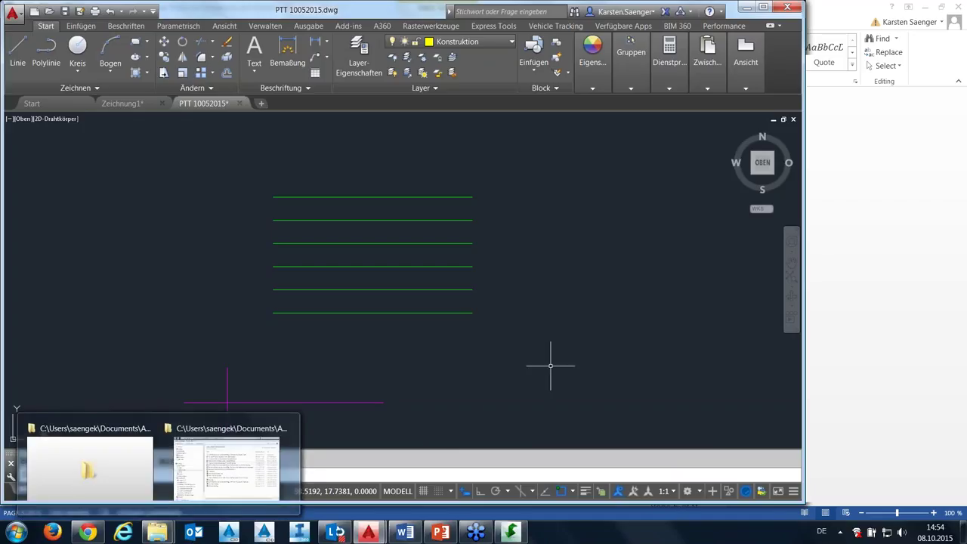
pyautogui.press('F11')
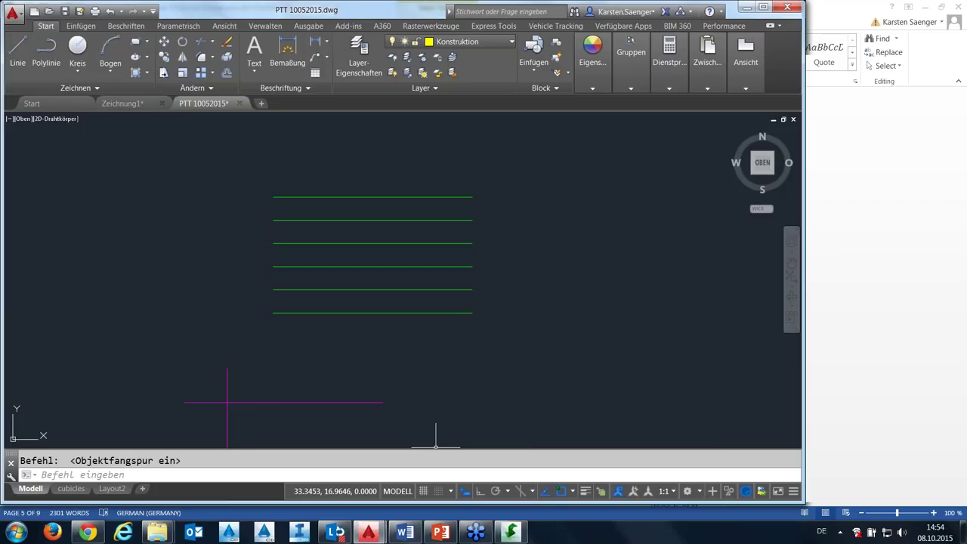
pyautogui.moveTo(436, 450); pyautogui.dragTo(439, 417)
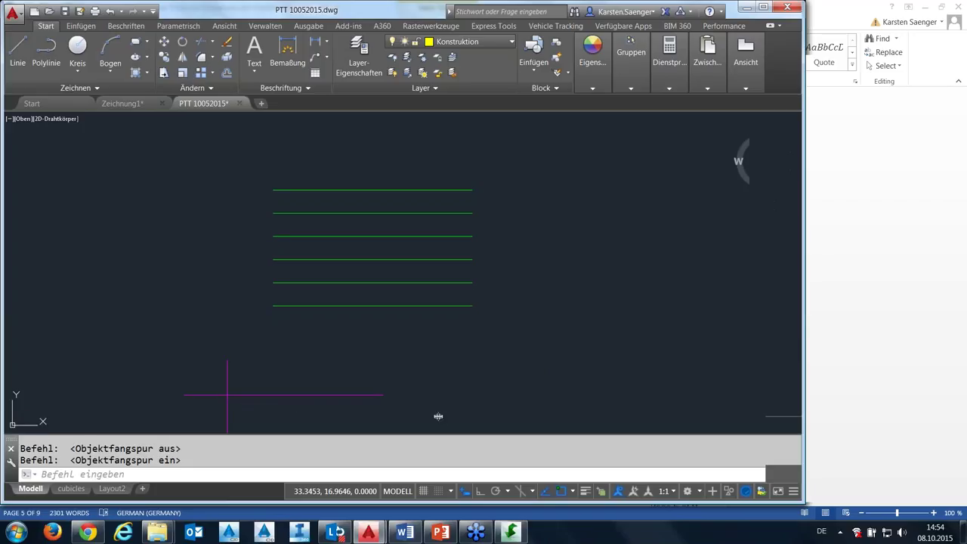
pyautogui.press('Escape')
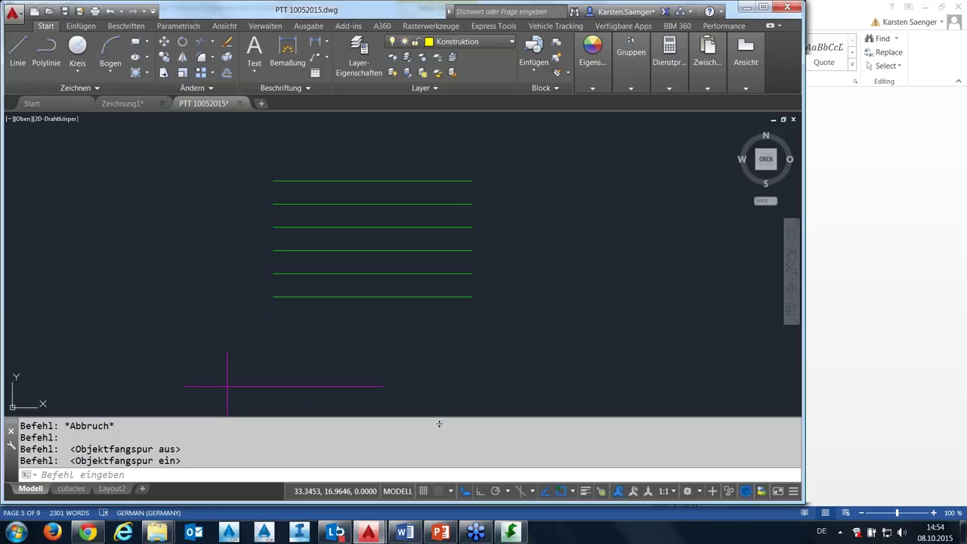
pyautogui.moveTo(439, 428); pyautogui.dragTo(438, 429)
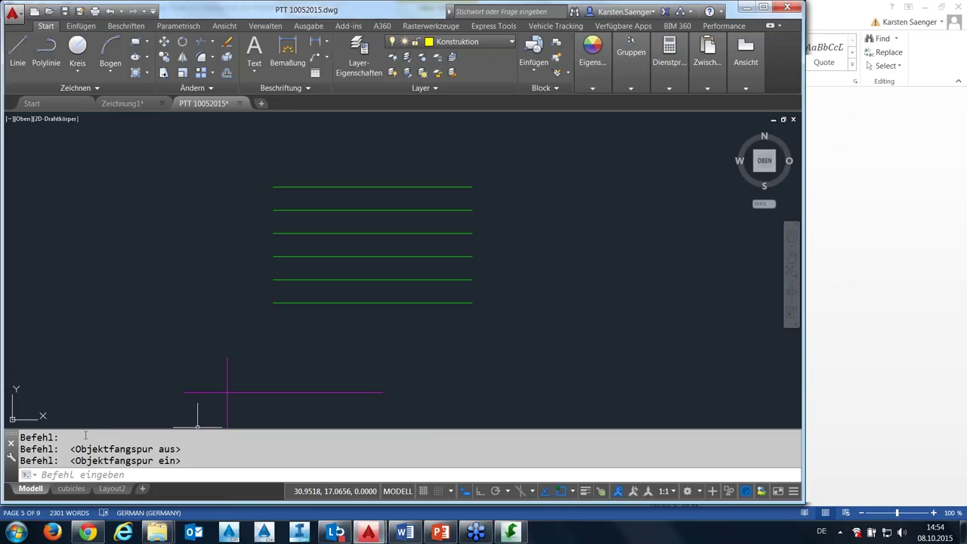
pyautogui.moveTo(87, 428); pyautogui.dragTo(88, 452)
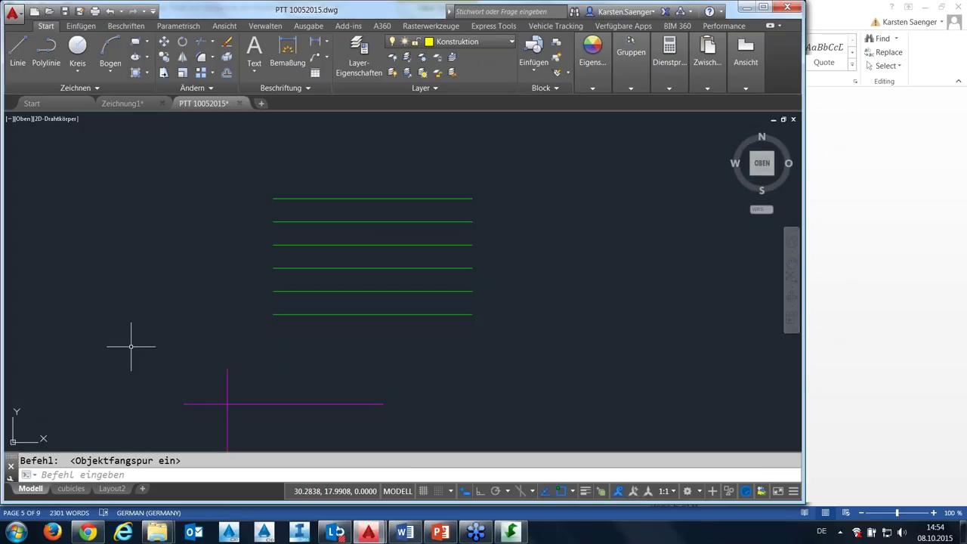
pyautogui.press('F2')
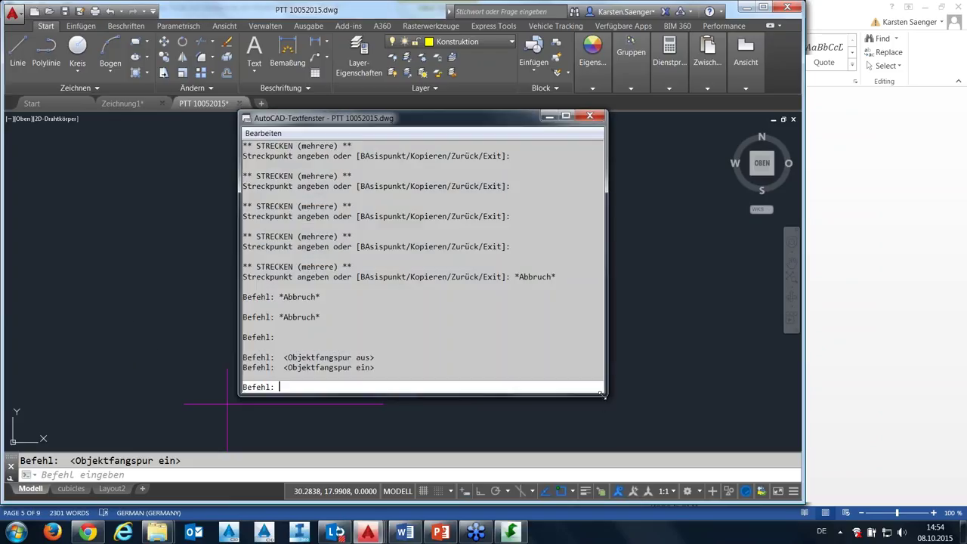
# - Enlarge the command history text window, then close it and pan the drawing up and right
pyautogui.press('F2')
pyautogui.press('F2')
pyautogui.press('F2')
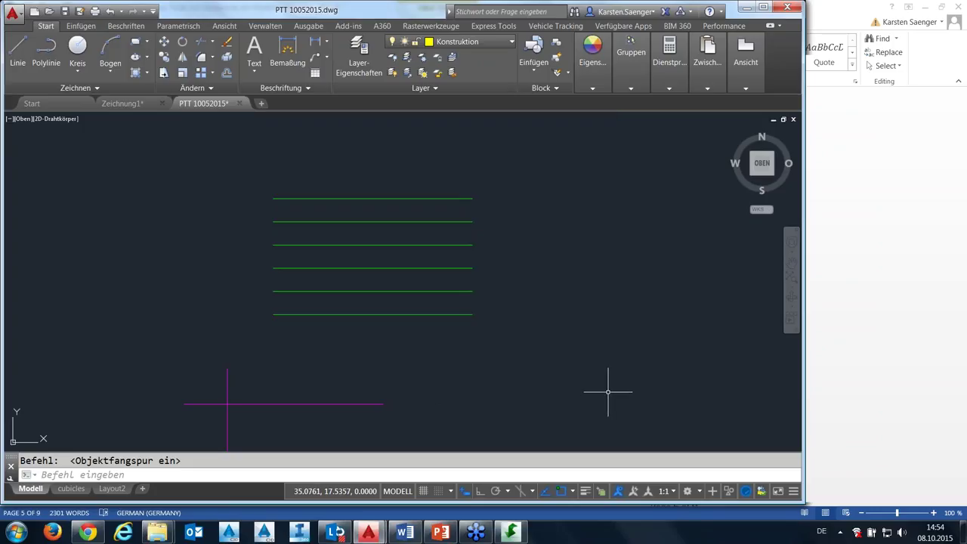
pyautogui.press('F2')
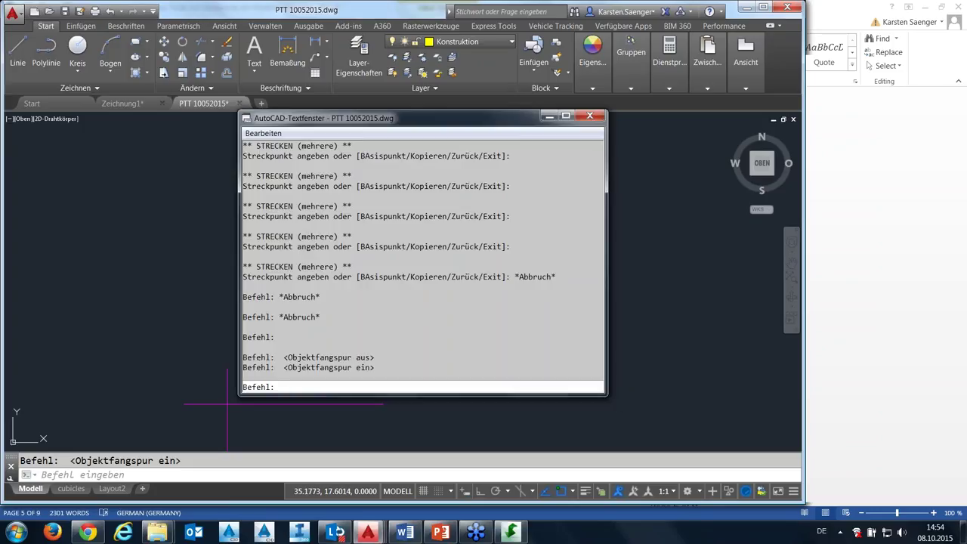
pyautogui.press('F2')
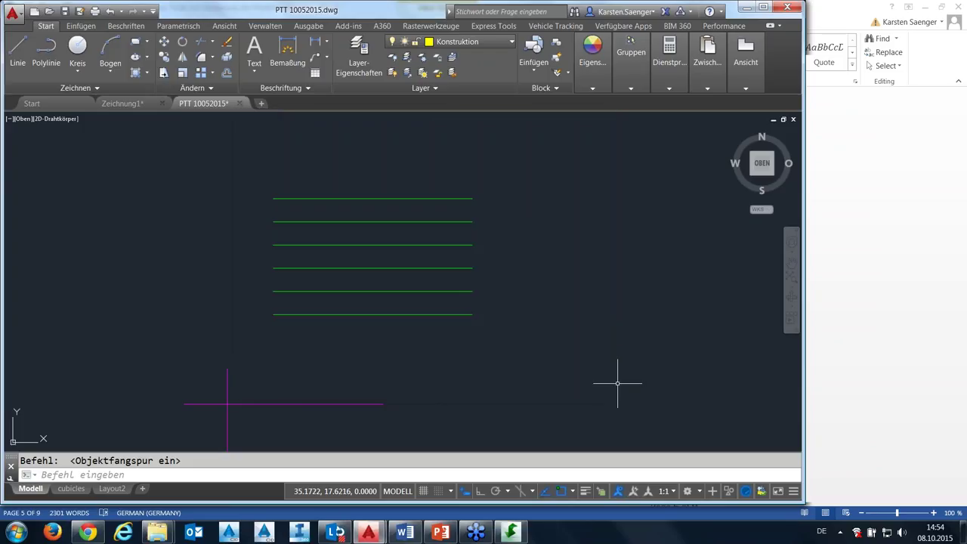
pyautogui.press('F2')
pyautogui.moveTo(605, 393); pyautogui.dragTo(626, 423)
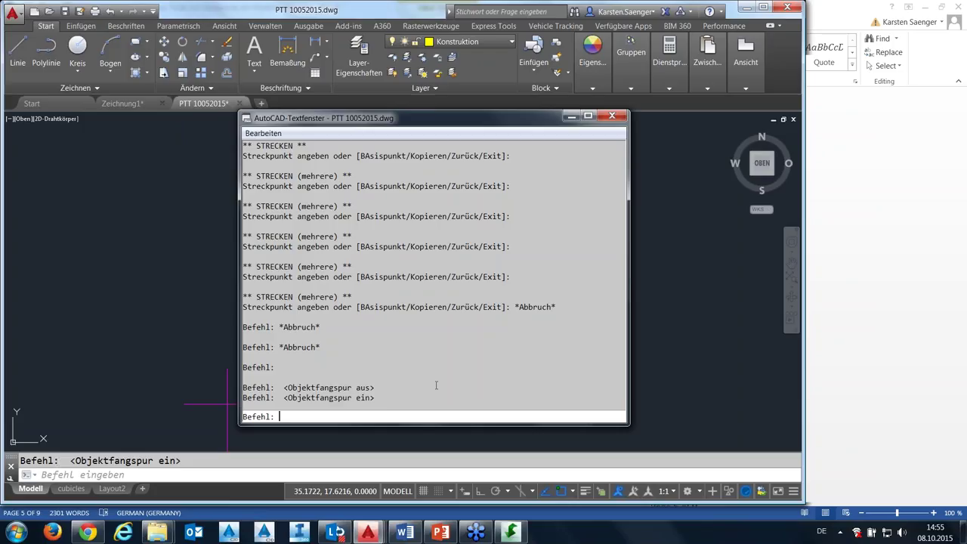
pyautogui.press('F2')
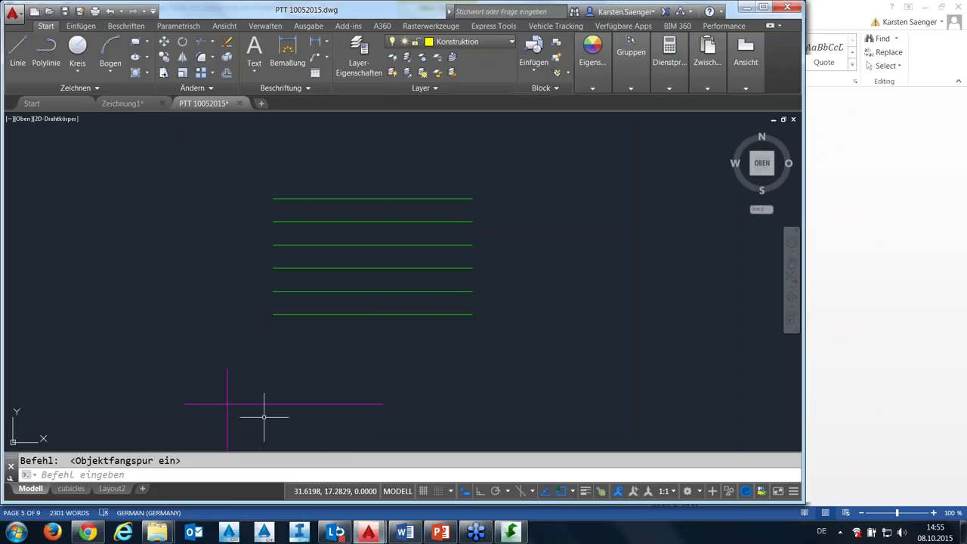
pyautogui.moveTo(264, 417); pyautogui.dragTo(278, 348, button='middle')
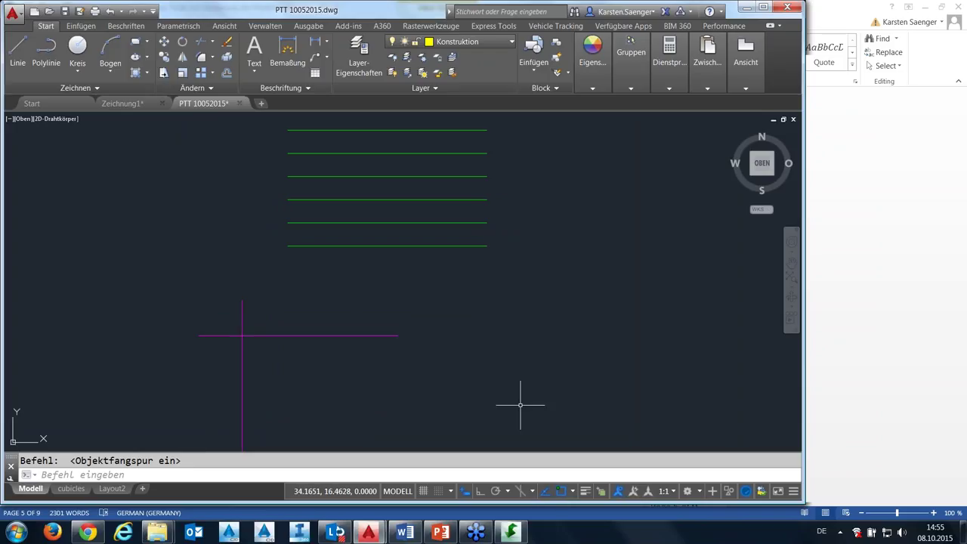
# - Zoom and pan to the magenta rectangle, then start the Kreis (circle) command
pyautogui.scroll(-4, 514, 393)
pyautogui.scroll(-1, 514, 393)
pyautogui.moveTo(406, 357); pyautogui.dragTo(226, 212, button='middle')
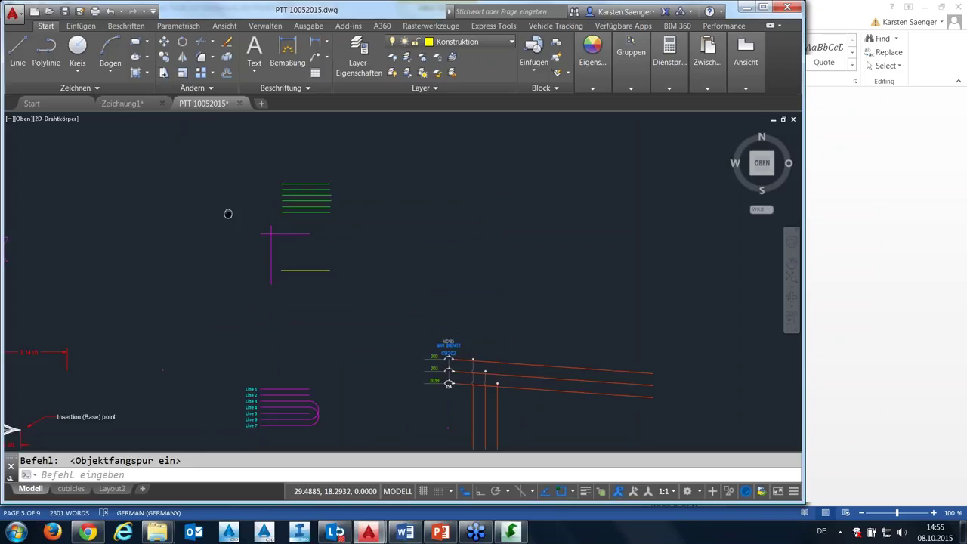
pyautogui.moveTo(373, 349); pyautogui.dragTo(427, 223, button='middle')
pyautogui.scroll(4, 270, 352)
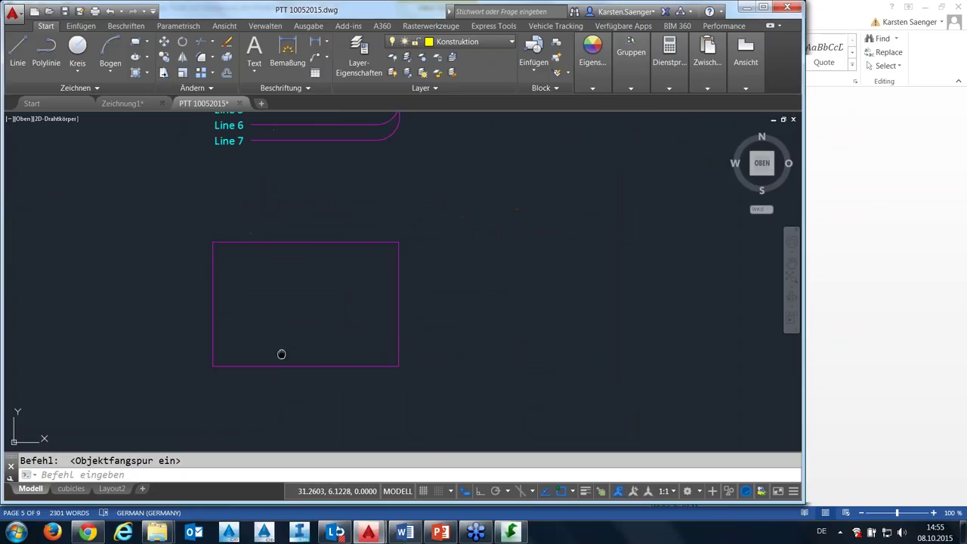
pyautogui.moveTo(281, 353); pyautogui.dragTo(289, 357, button='middle')
pyautogui.click(79, 50)
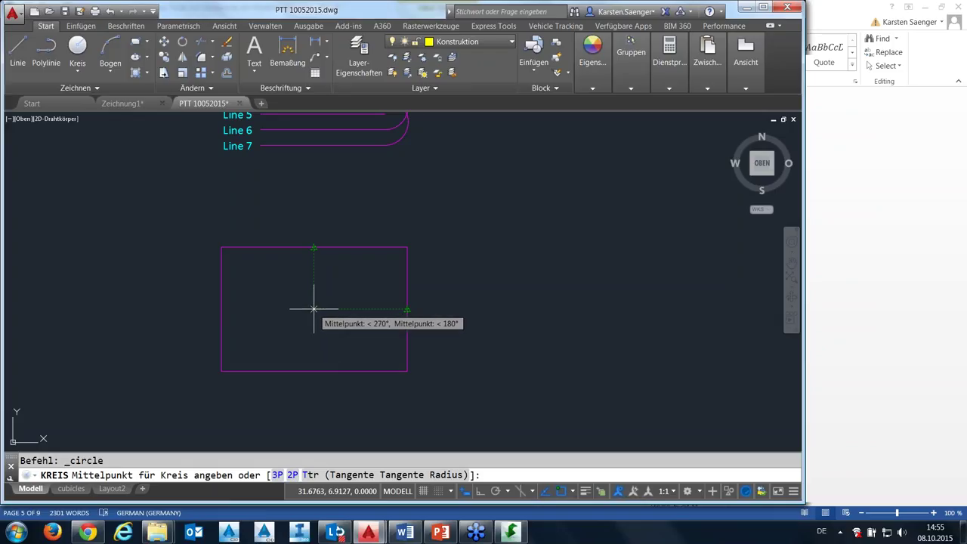
# - Draw a circle of radius 2.5 centred in the magenta rectangle
pyautogui.click(314, 309)
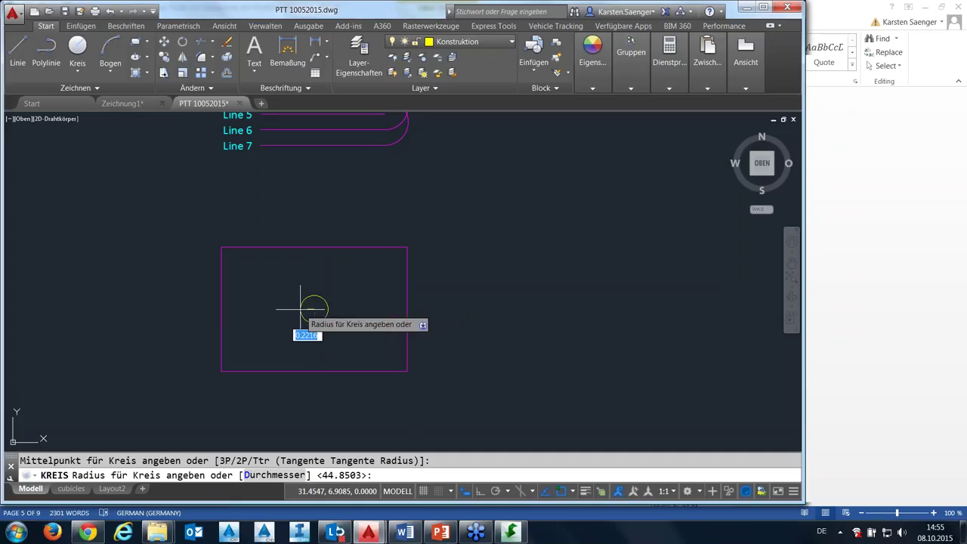
pyautogui.write('2.5')
pyautogui.press('Return')
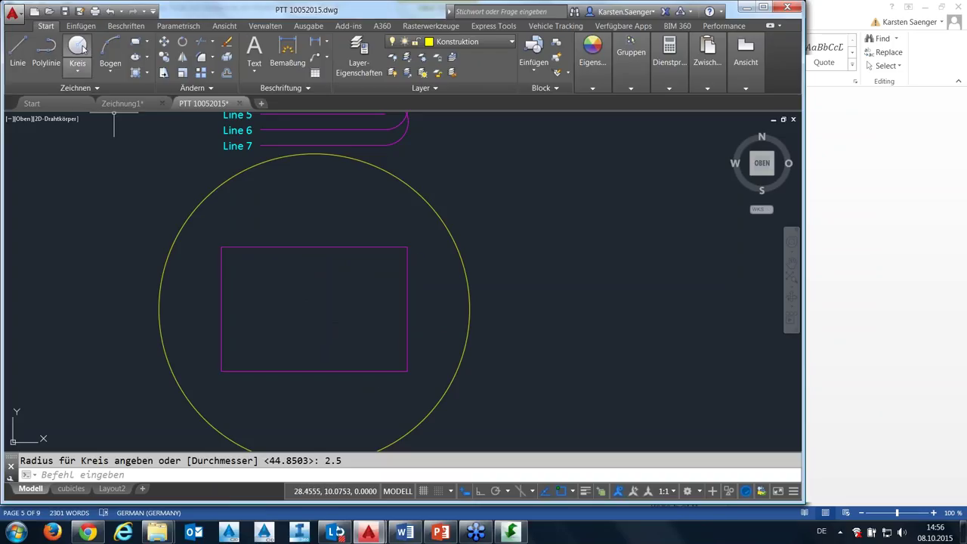
# - Restart the circle command, then cancel it with repeated Esc presses
pyautogui.click(81, 26)
pyautogui.click(47, 27)
pyautogui.click(77, 46)
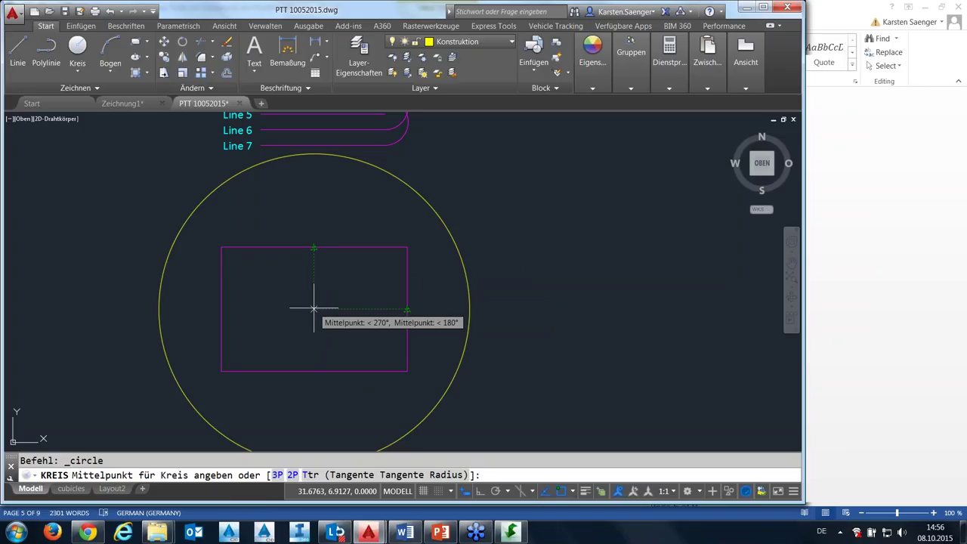
pyautogui.press('Escape')
pyautogui.press('Return')
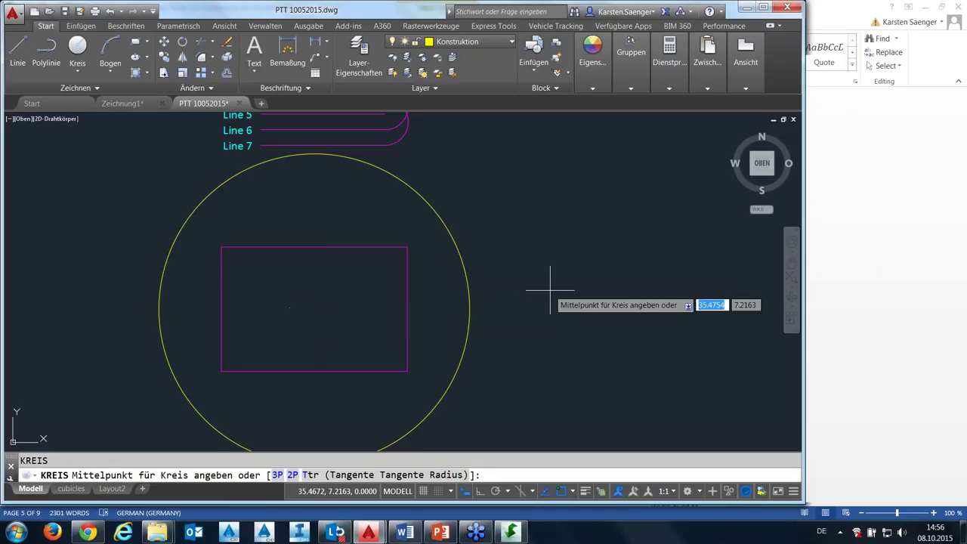
pyautogui.press('Return')
pyautogui.press('Escape')
pyautogui.press('Return')
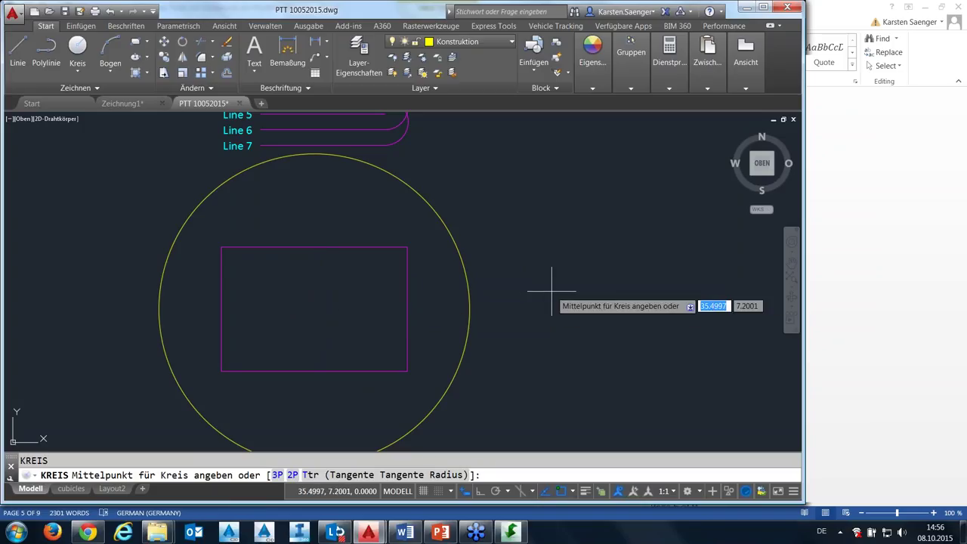
pyautogui.press('Escape')
pyautogui.press('Return')
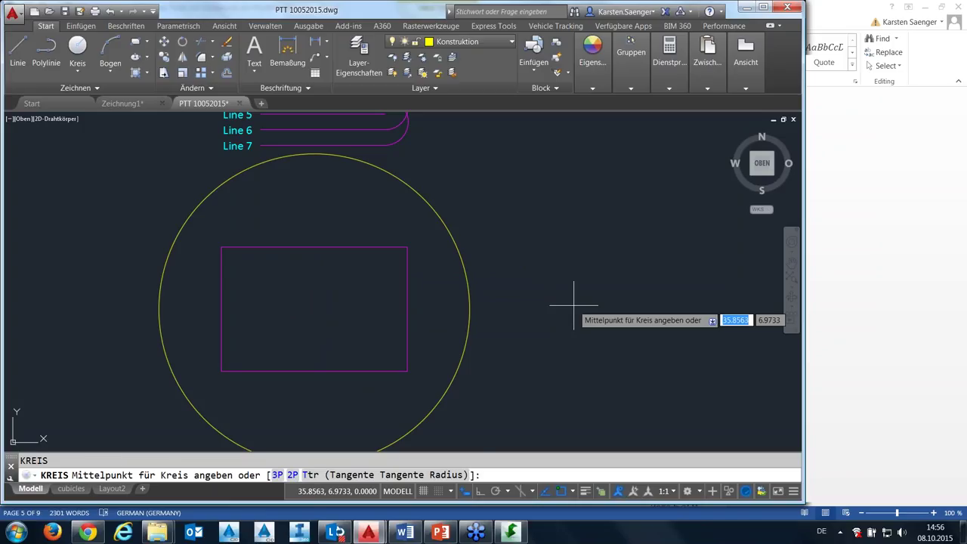
pyautogui.press('Escape')
# - Enable time-sensitive right-clicking (Zeitabhängiges Rechtsklicken) in the Options' right-click customisation
pyautogui.rightClick(573, 306)
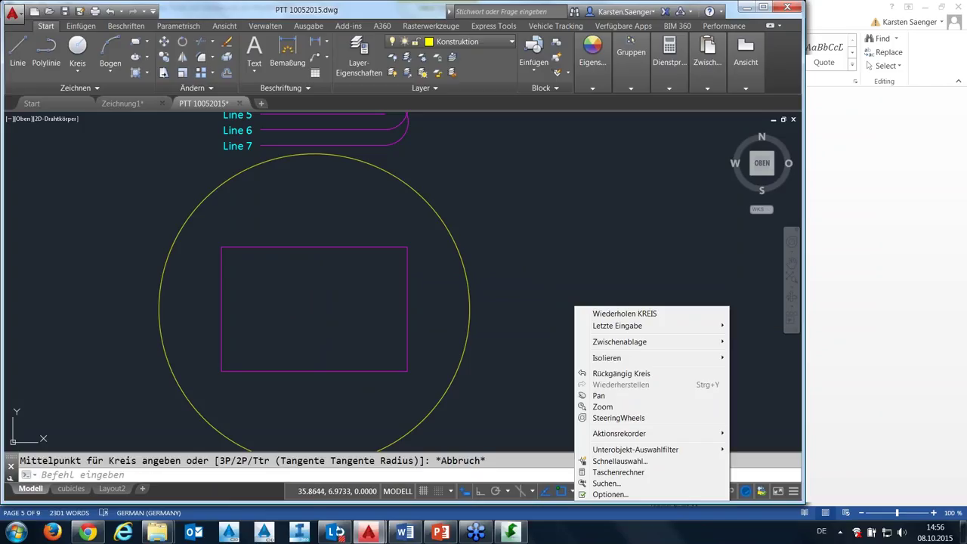
pyautogui.click(611, 494)
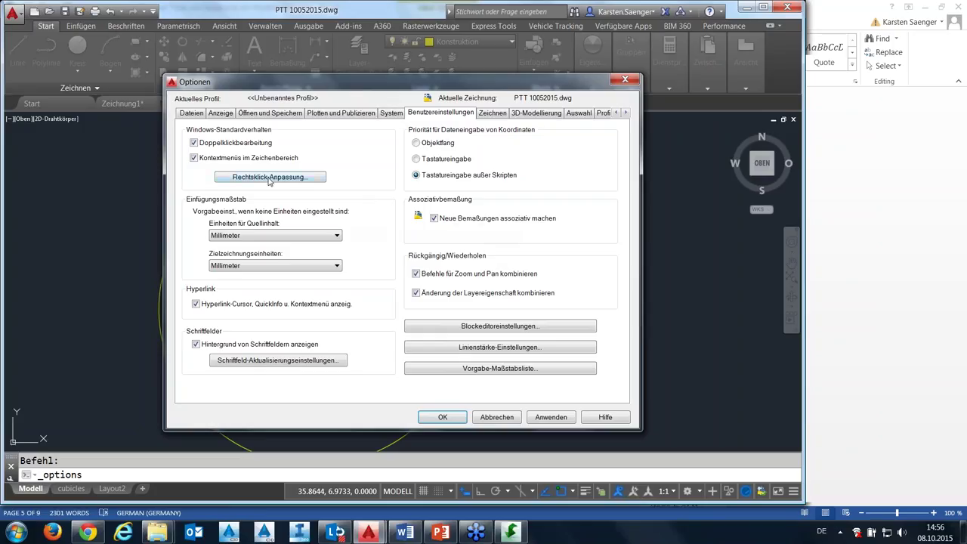
pyautogui.click(269, 178)
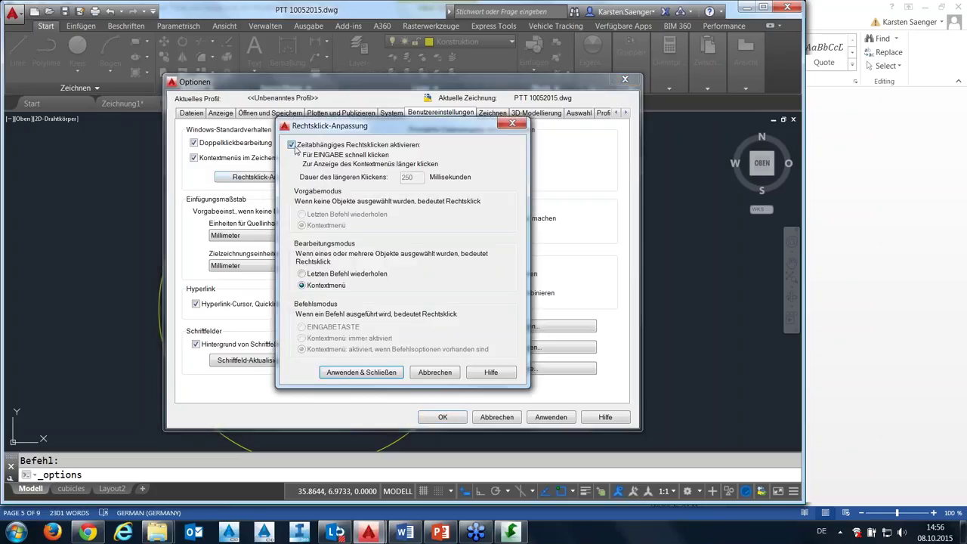
pyautogui.click(292, 145)
pyautogui.click(359, 372)
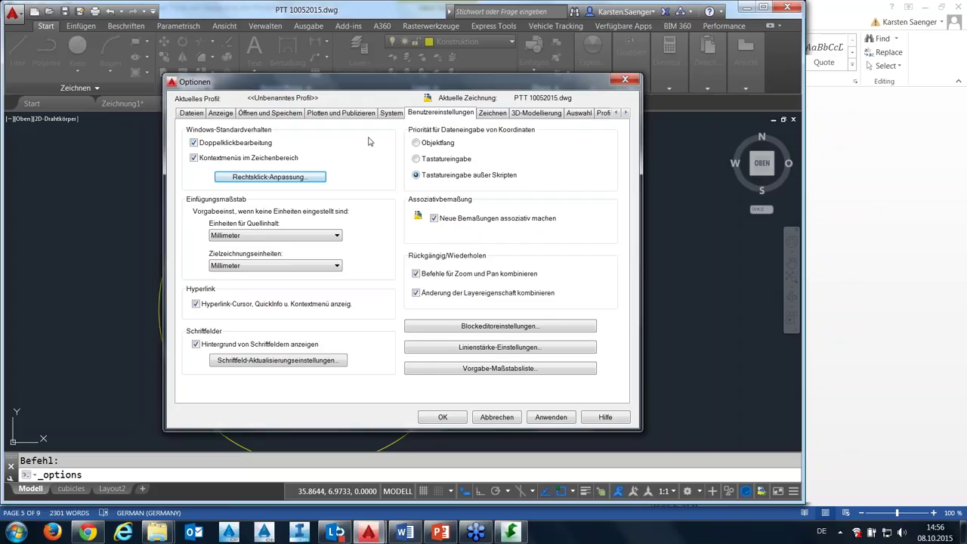
# - Turn on Vollbild-Spurvektor anzeigen (full-screen tracking vectors) on the Zeichnen tab and confirm
pyautogui.click(493, 120)
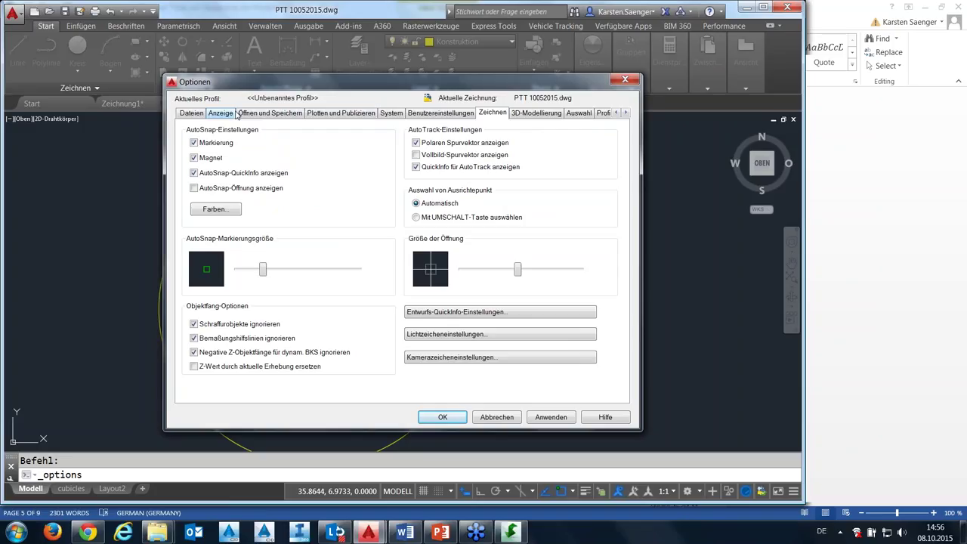
pyautogui.click(415, 155)
pyautogui.click(441, 418)
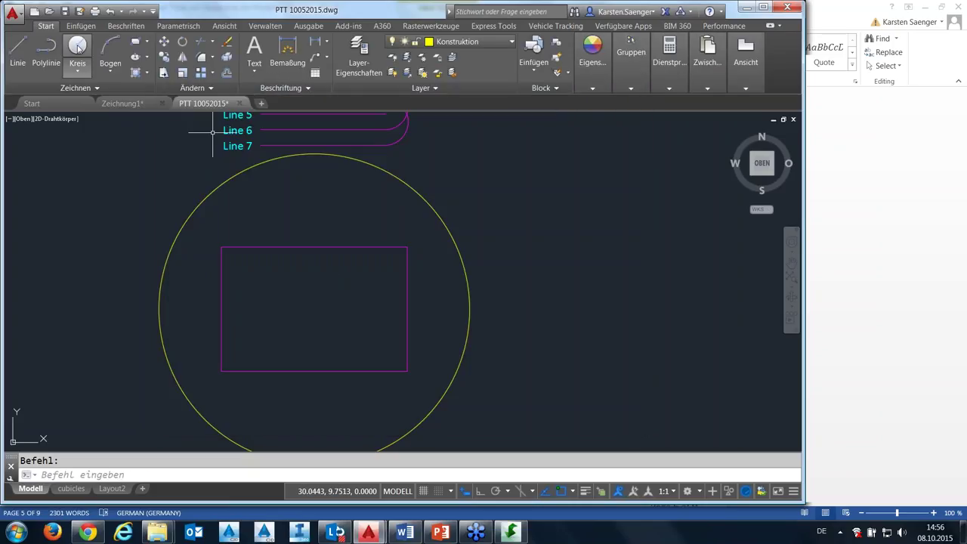
# - Test the full-screen tracking lines on a cancelled circle, then bring Word's tips up at entry 30
pyautogui.click(77, 46)
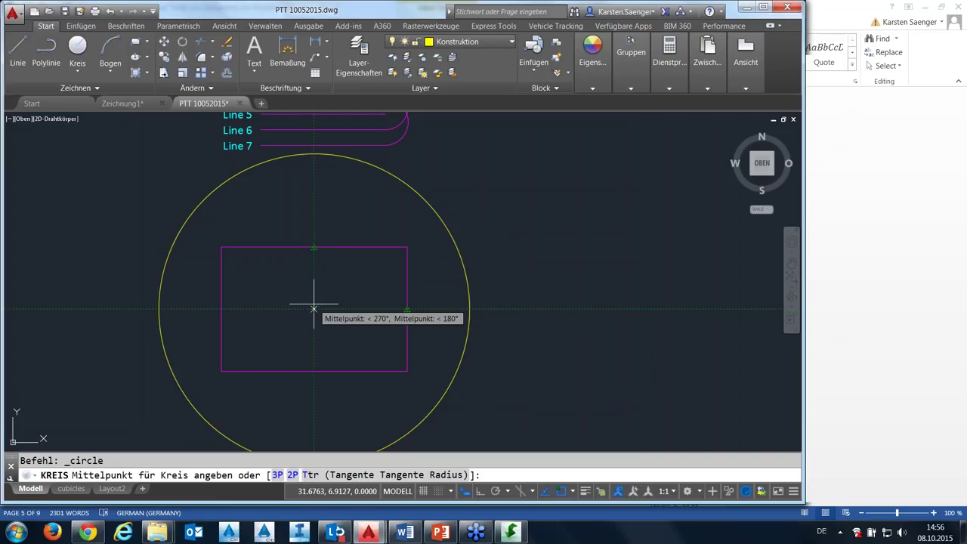
pyautogui.press('Escape')
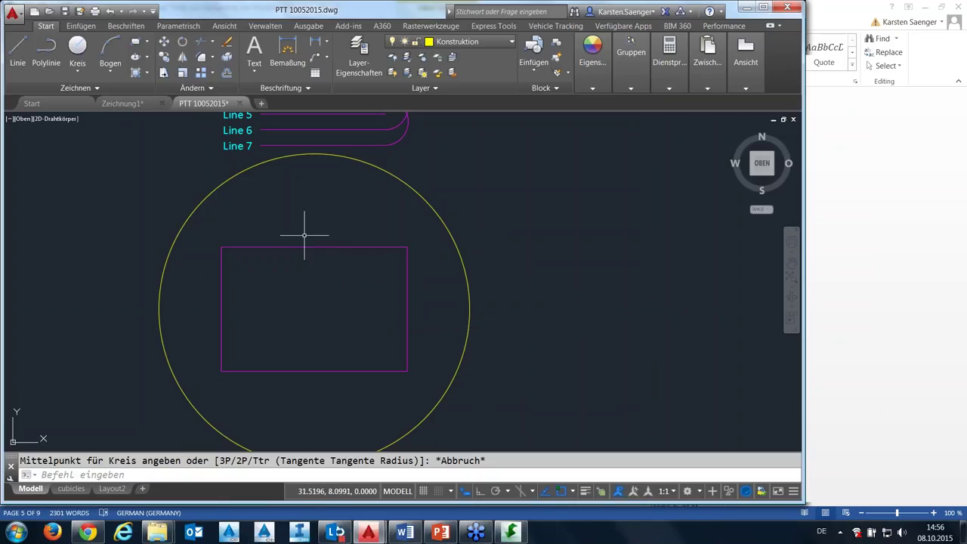
pyautogui.click(405, 532)
pyautogui.click(346, 431)
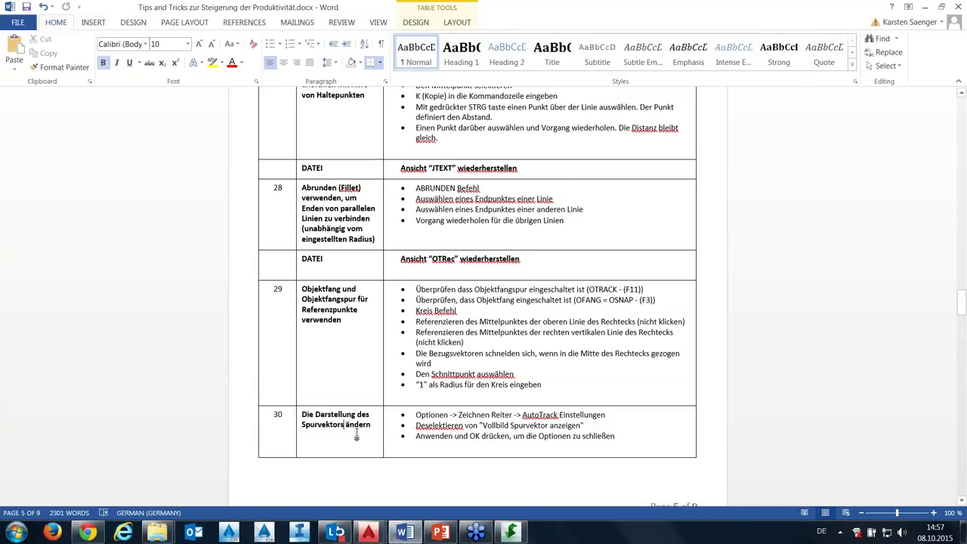
# - Scroll the Word tips document down to entries 32 and 33, ending at HOPPLA (OOPS)
pyautogui.scroll(-2, 356, 437)
pyautogui.scroll(-3, 356, 437)
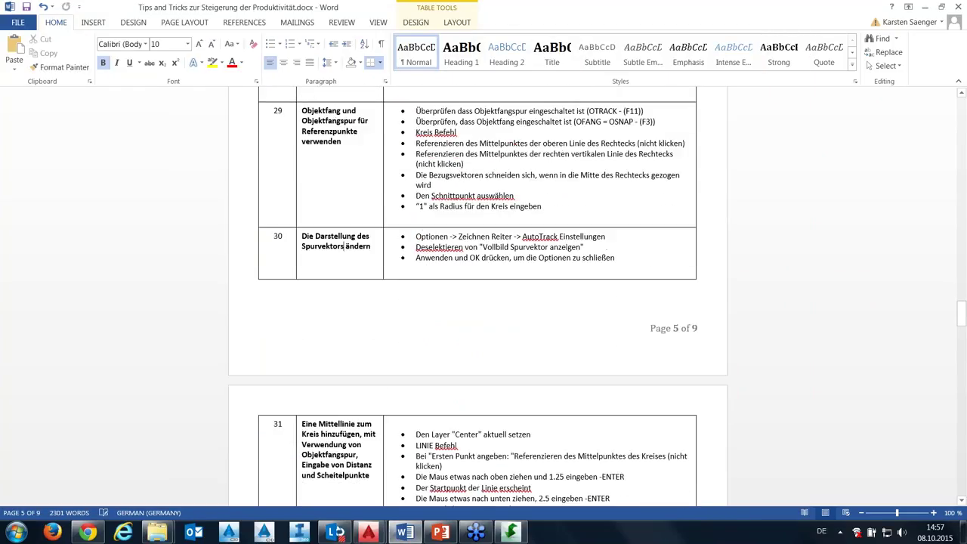
pyautogui.scroll(-2, 356, 437)
pyautogui.scroll(-1, 356, 437)
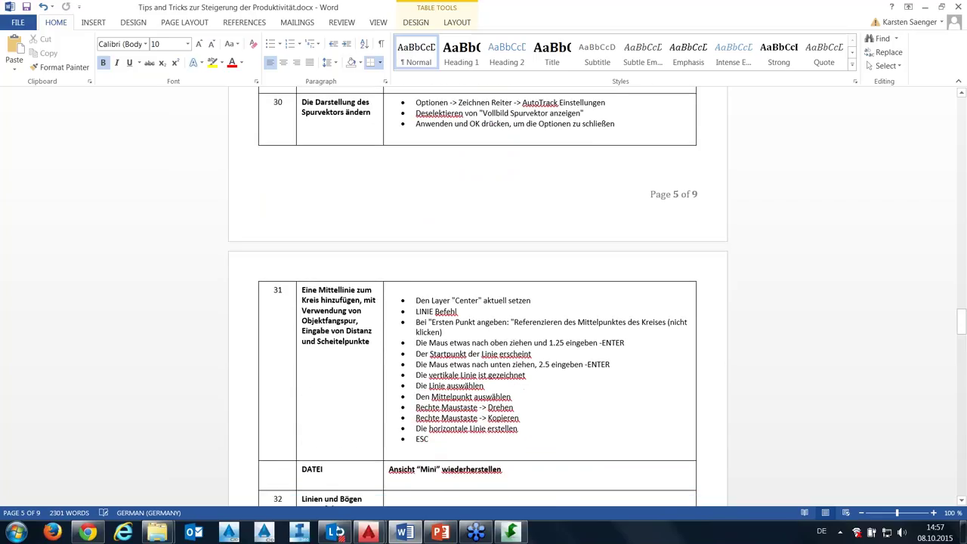
pyautogui.scroll(-2, 356, 436)
pyautogui.scroll(-1, 361, 430)
pyautogui.scroll(-1, 361, 431)
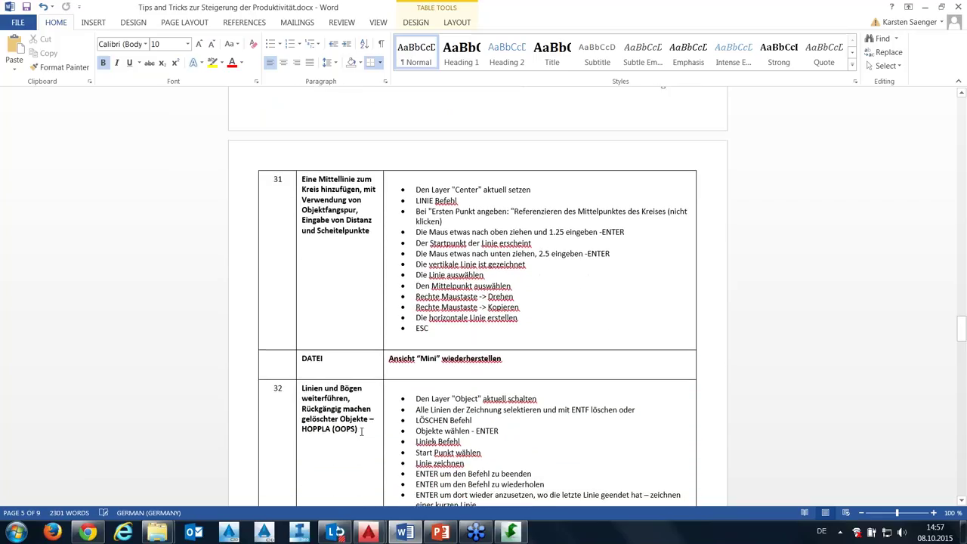
pyautogui.scroll(-1, 361, 431)
pyautogui.scroll(-1, 361, 432)
pyautogui.scroll(-2, 362, 431)
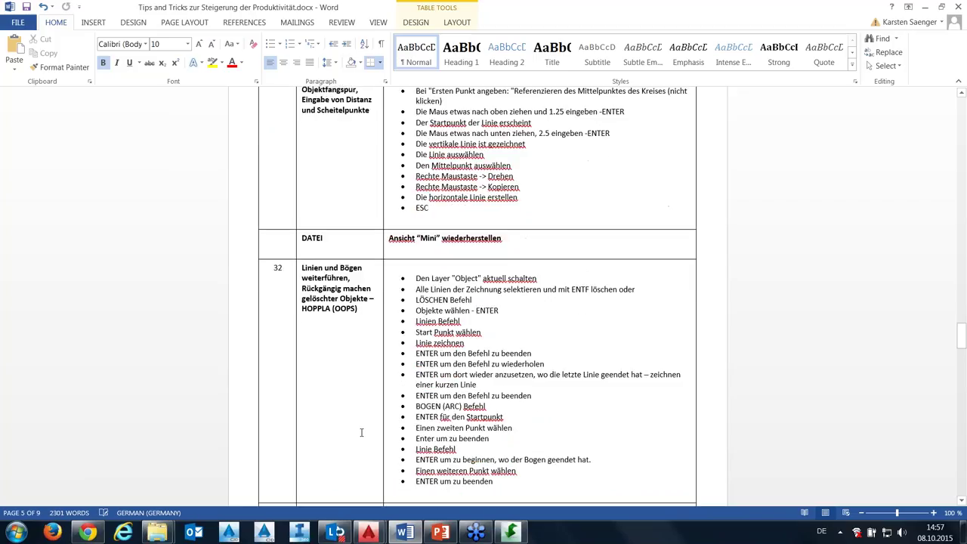
pyautogui.scroll(-1, 361, 433)
pyautogui.scroll(-2, 361, 433)
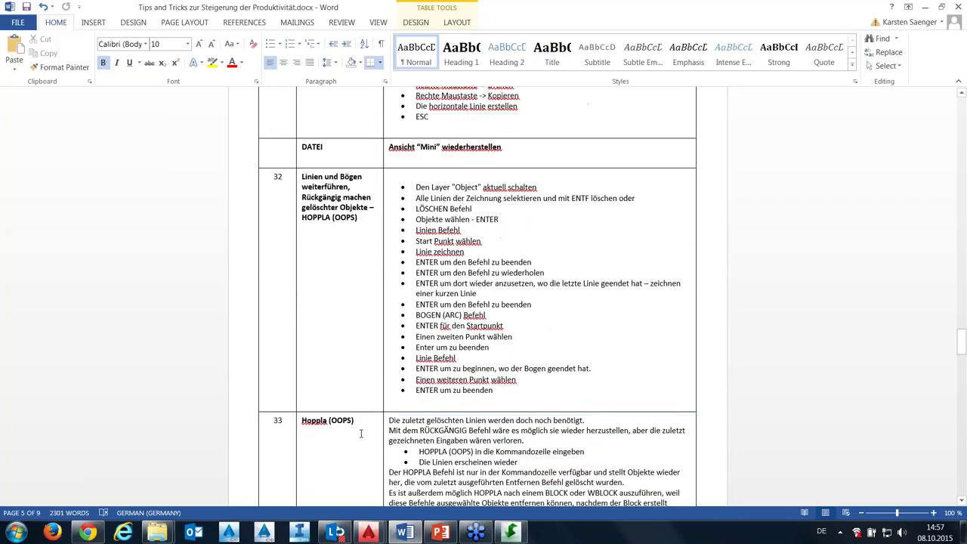
pyautogui.scroll(-1, 361, 433)
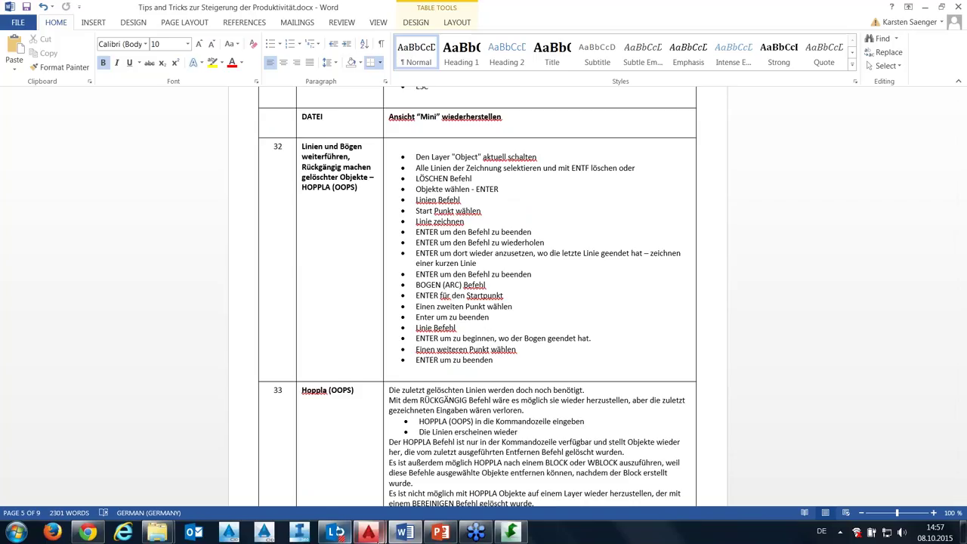
# - Back in AutoCAD, crossing-select the 59 central objects and delete them
pyautogui.moveTo(369, 533)
pyautogui.click(427, 469)
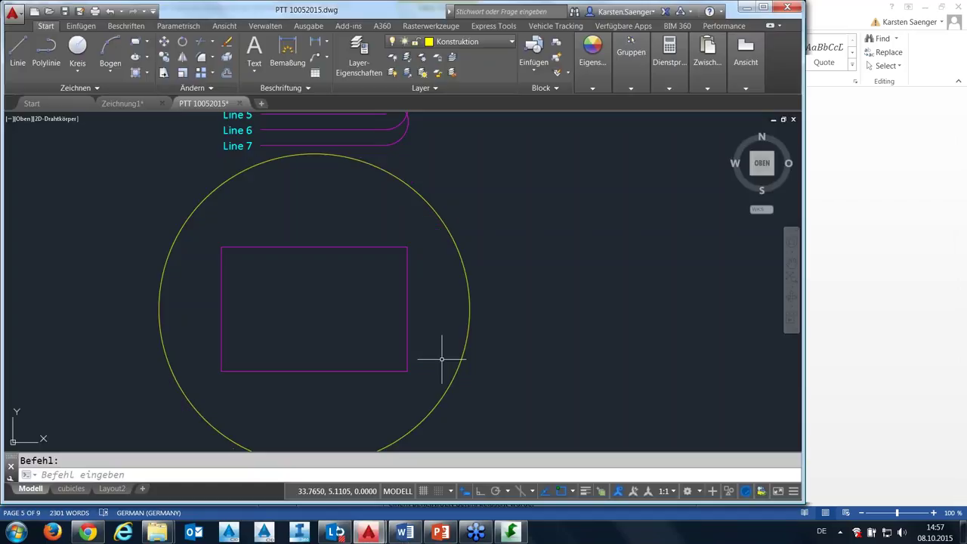
pyautogui.scroll(-5, 443, 359)
pyautogui.moveTo(460, 324); pyautogui.dragTo(398, 335, button='middle')
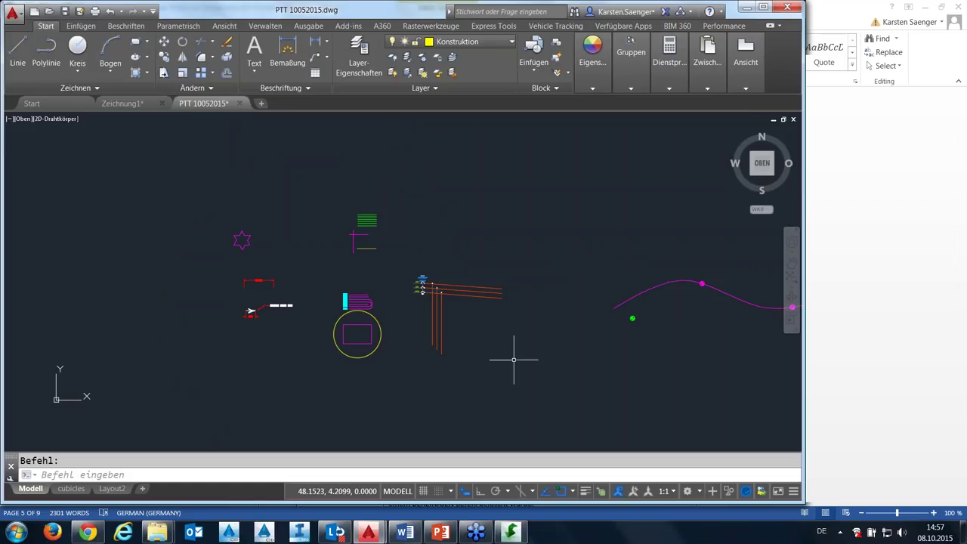
pyautogui.click(540, 404)
pyautogui.click(169, 160)
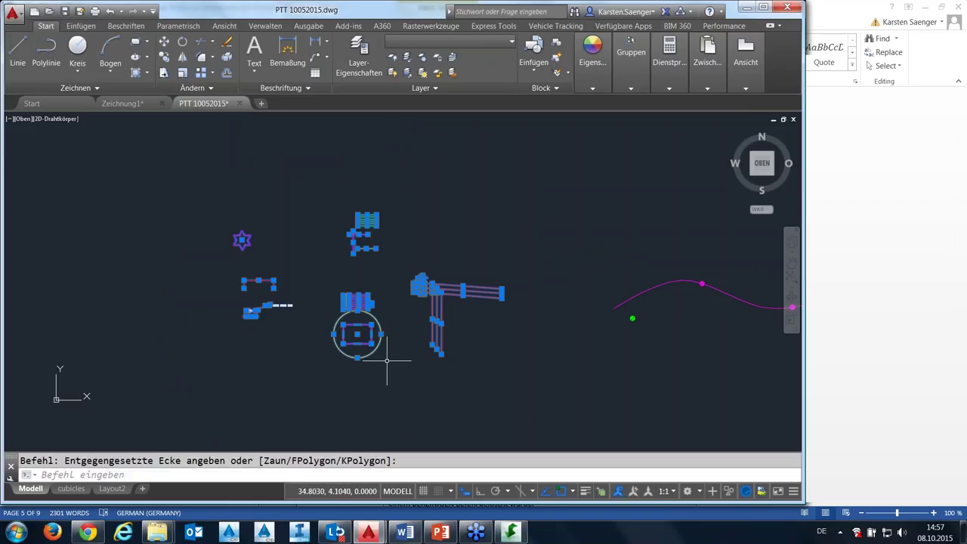
pyautogui.press('Delete')
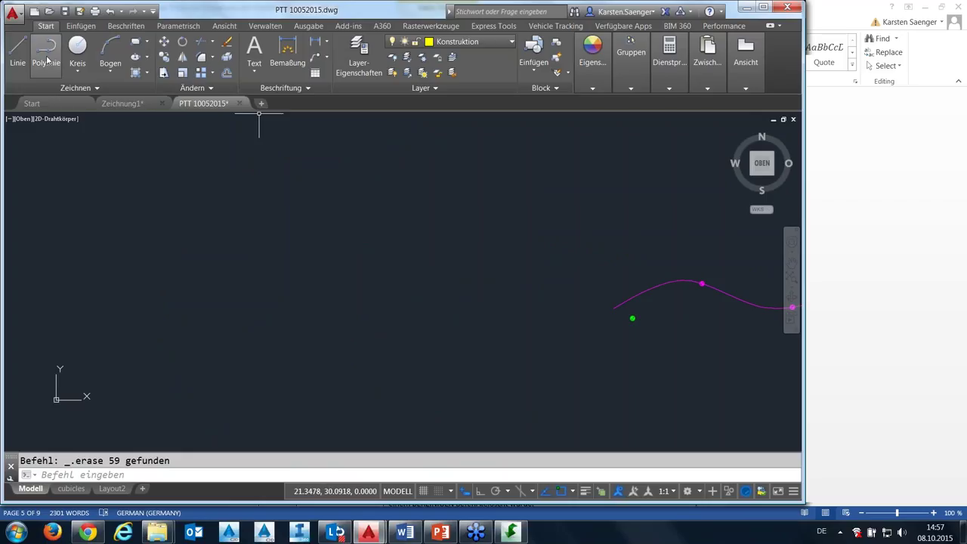
# - Draw two connected yellow line segments, up-right then to the right, in the emptied area
pyautogui.click(17, 49)
pyautogui.click(213, 318)
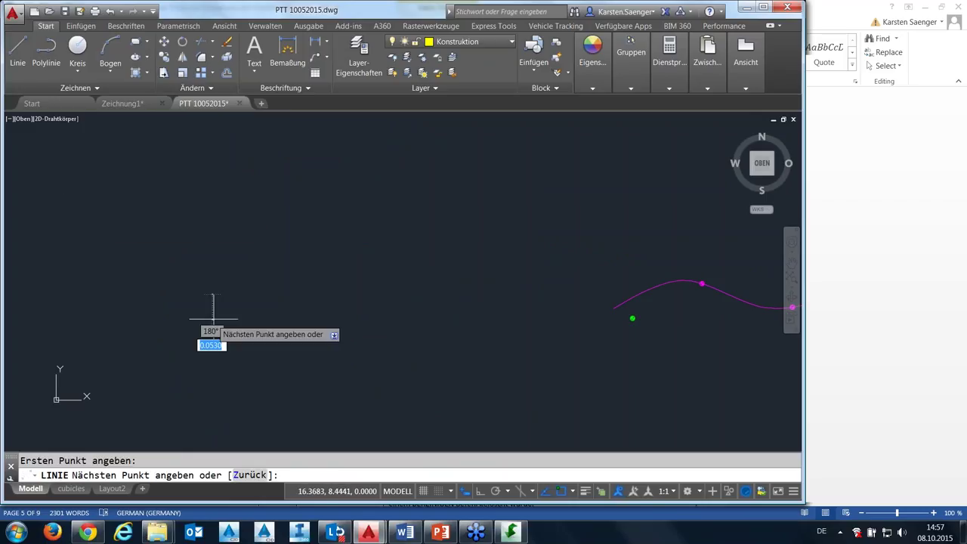
pyautogui.click(280, 252)
pyautogui.press('Return')
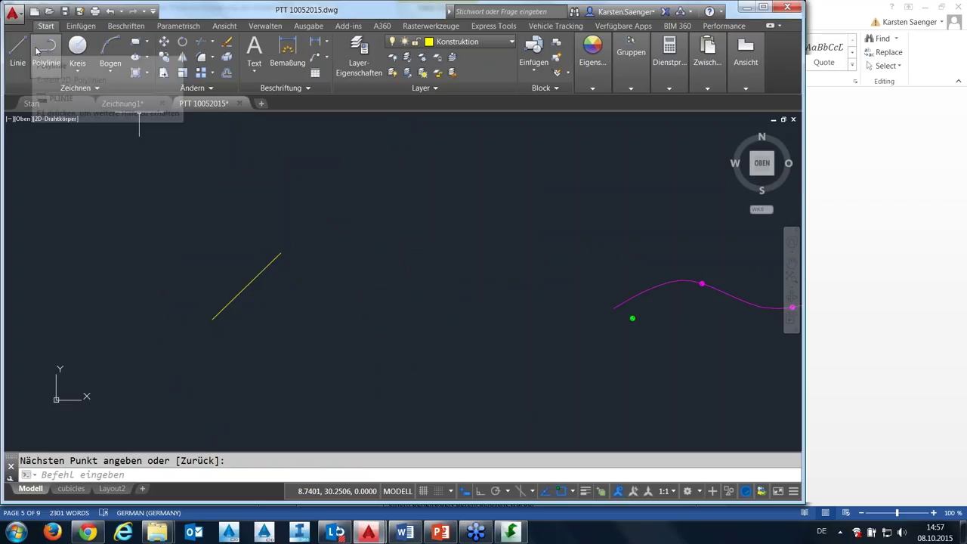
pyautogui.press('Return')
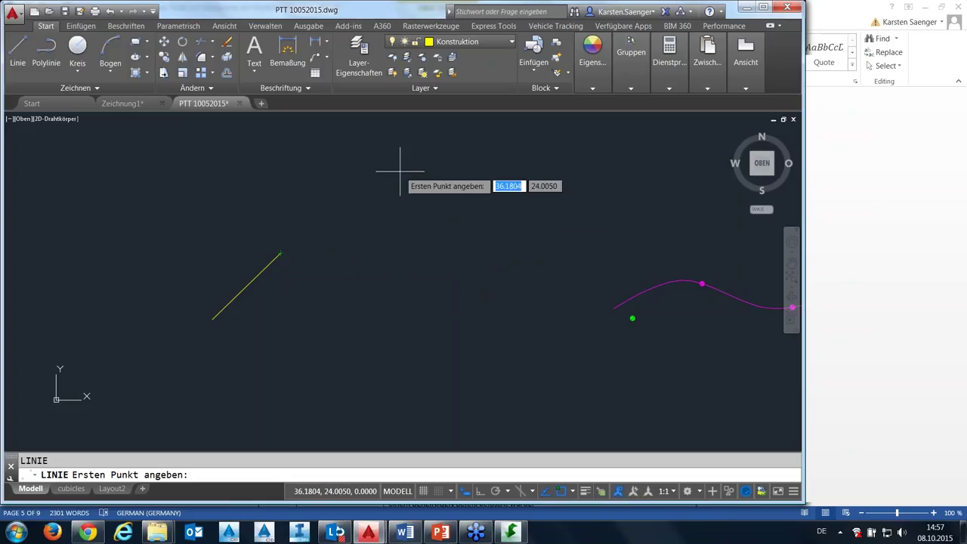
pyautogui.click(281, 254)
pyautogui.click(392, 285)
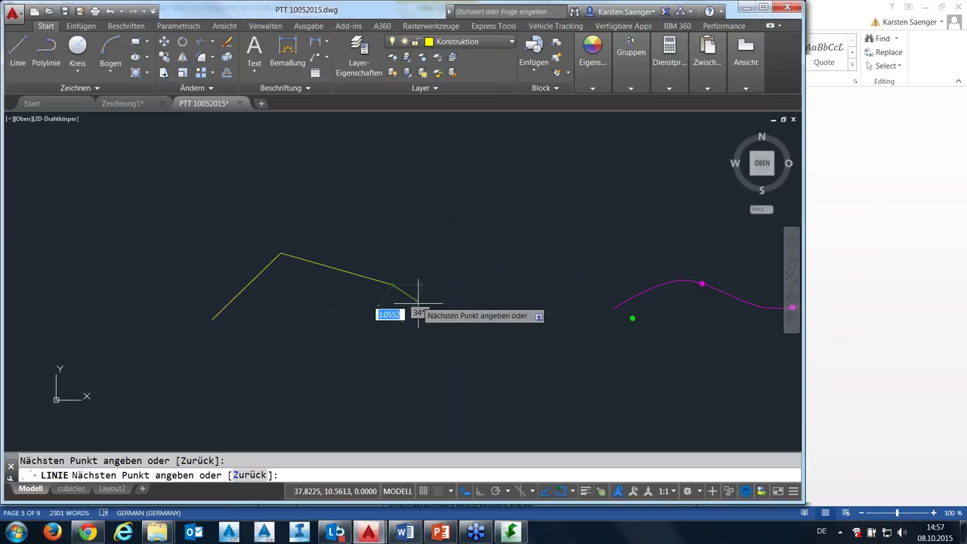
pyautogui.press('Return')
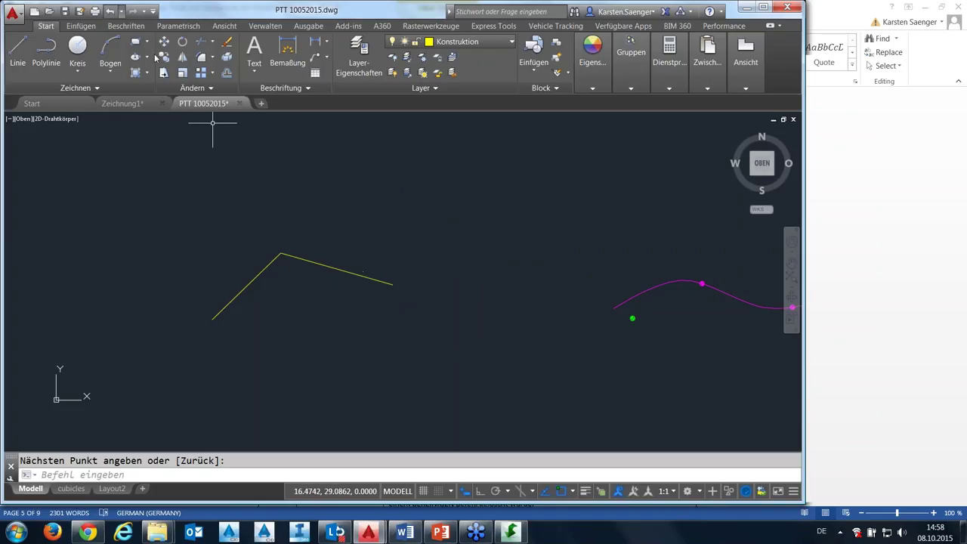
# - Restore the erased objects with HOPPLA (OOPS), then switch back to the Word tips document
pyautogui.click(267, 474)
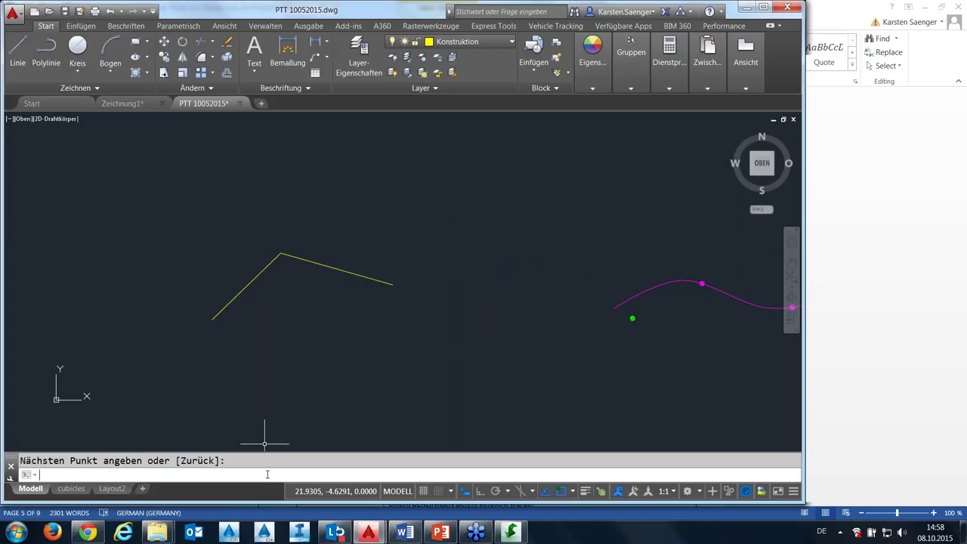
pyautogui.write('HO')
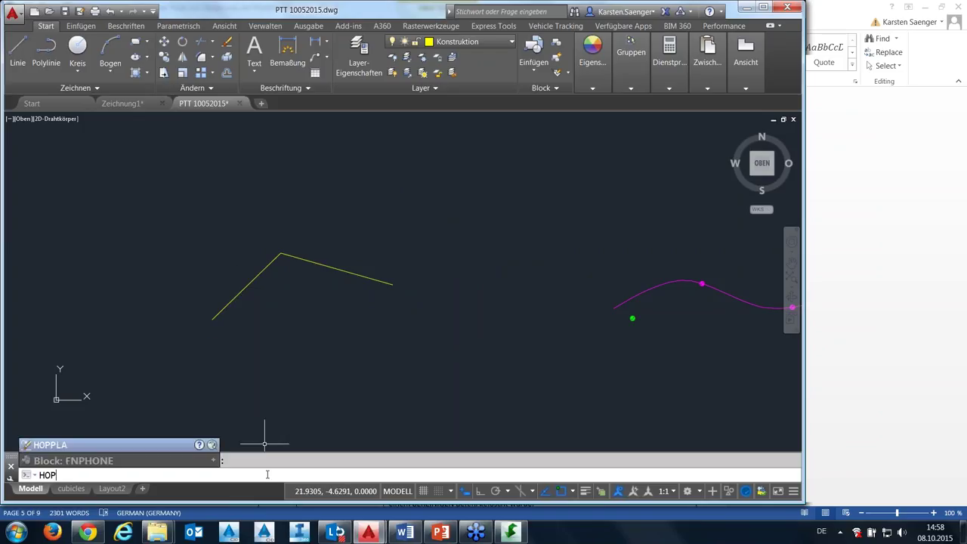
pyautogui.write('P')
pyautogui.press('Return')
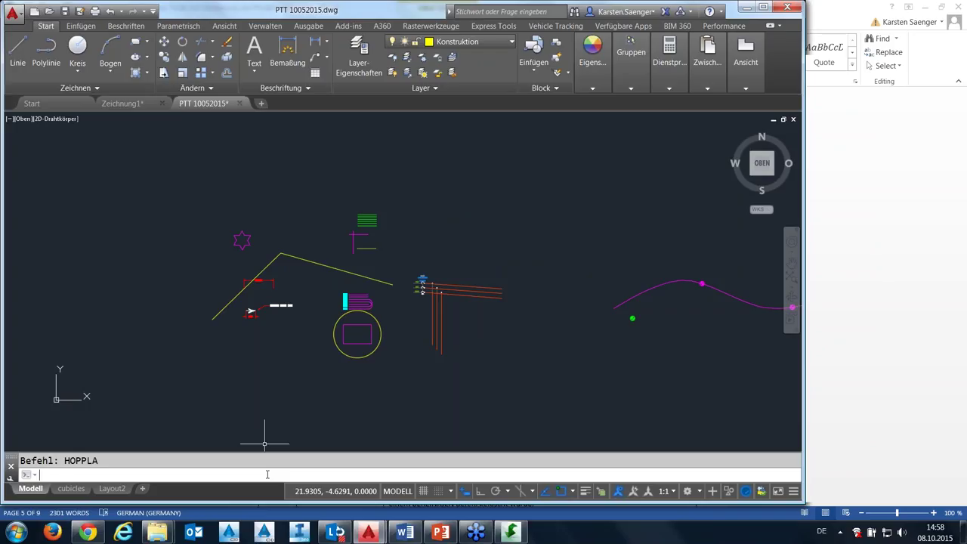
pyautogui.click(406, 533)
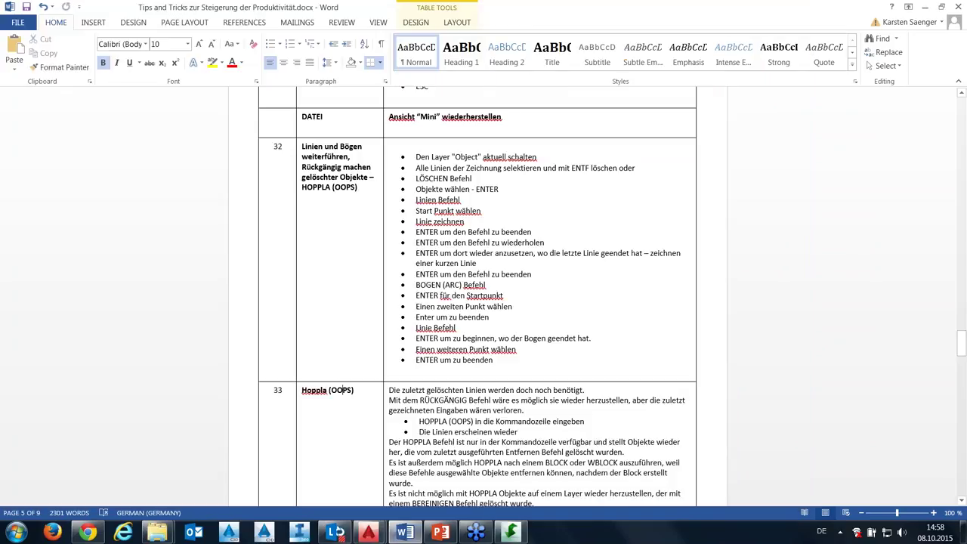
pyautogui.scroll(-8, 342, 390)
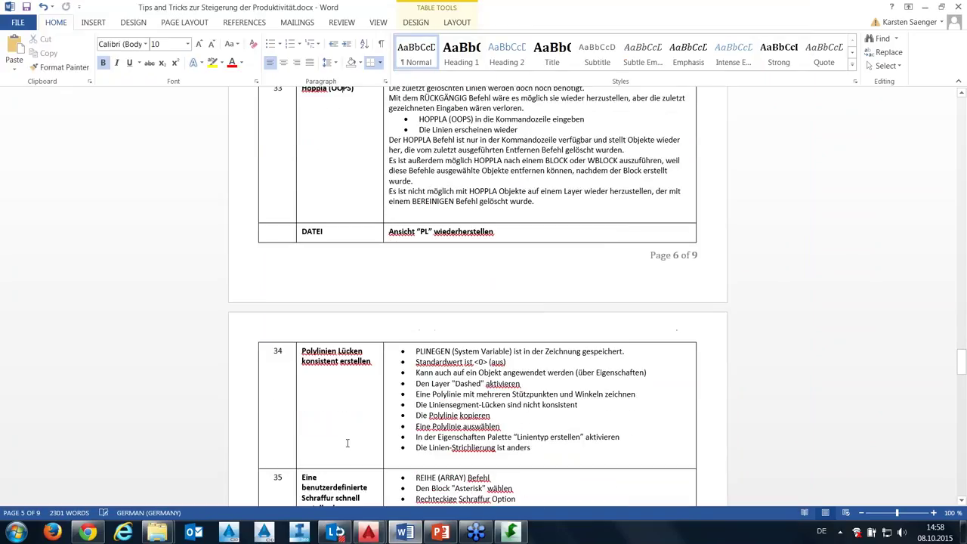
pyautogui.scroll(-3, 346, 444)
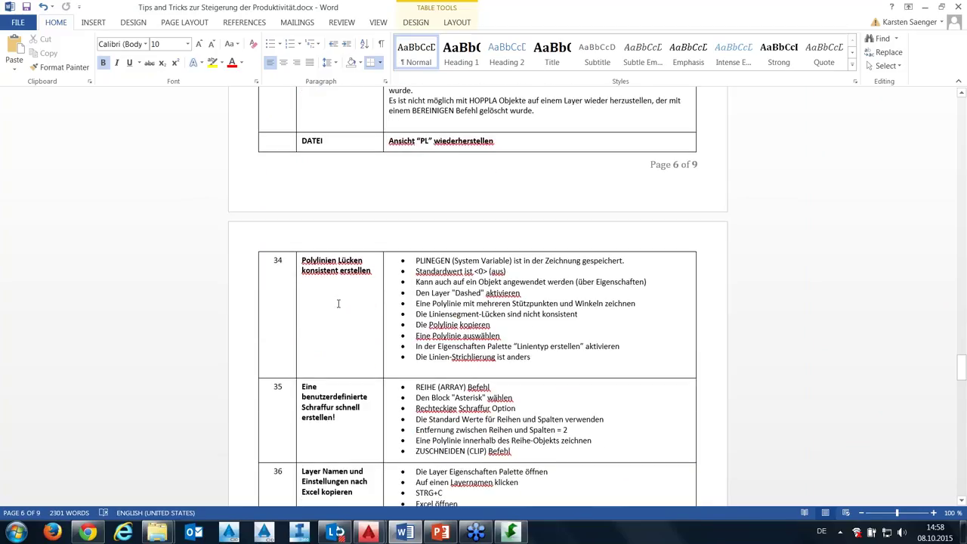
pyautogui.scroll(-1, 333, 304)
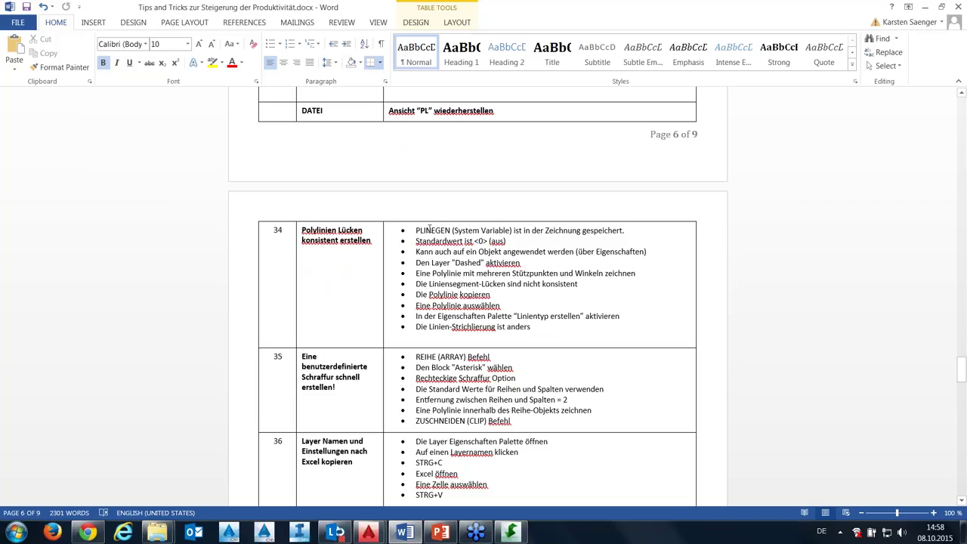
pyautogui.scroll(-1, 364, 290)
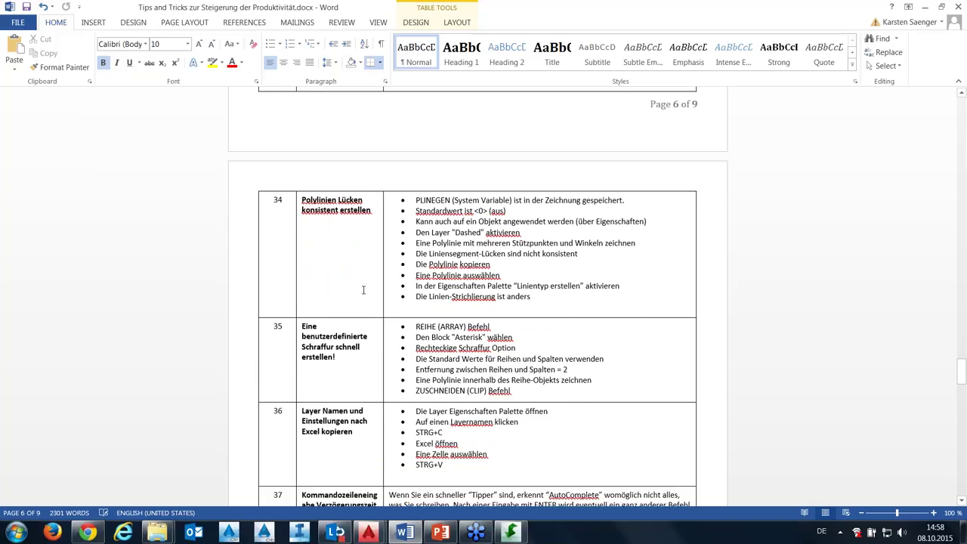
pyautogui.scroll(-1, 363, 290)
pyautogui.scroll(-1, 350, 288)
pyautogui.scroll(-1, 350, 288)
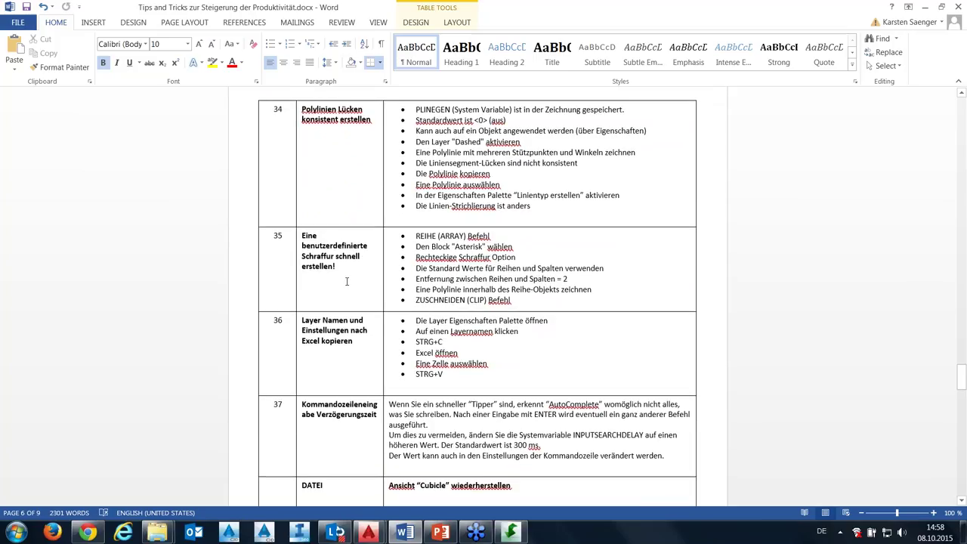
pyautogui.scroll(-1, 347, 282)
pyautogui.scroll(-1, 347, 282)
pyautogui.scroll(-1, 347, 282)
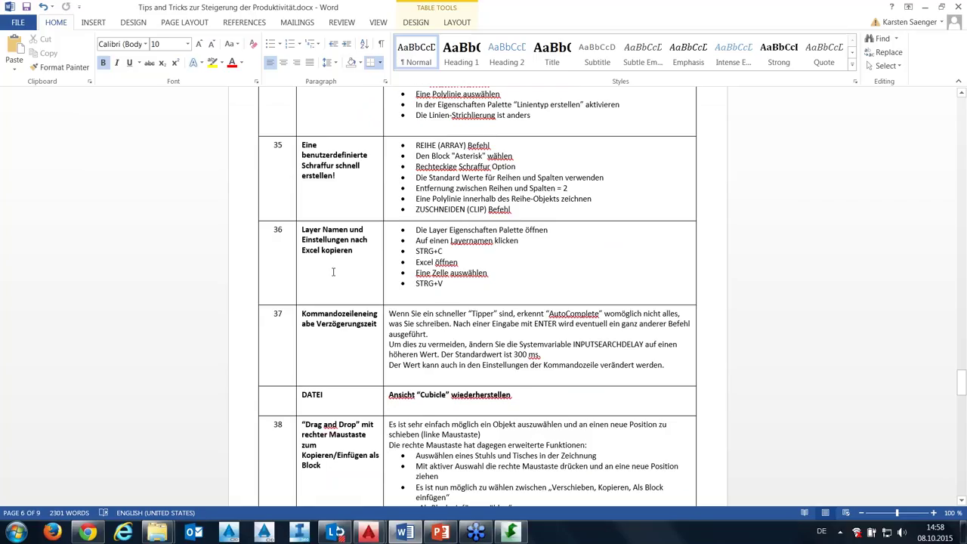
pyautogui.scroll(-1, 333, 272)
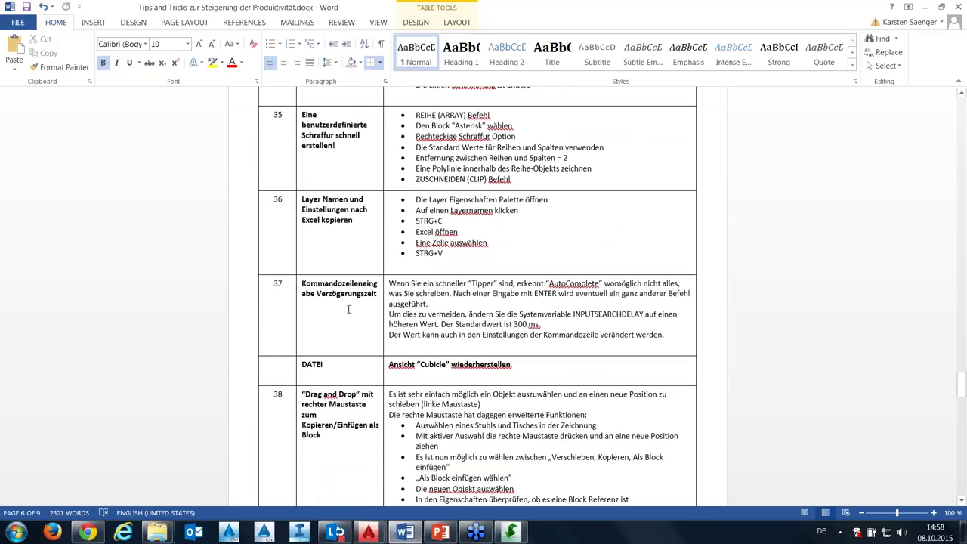
pyautogui.scroll(-1, 350, 288)
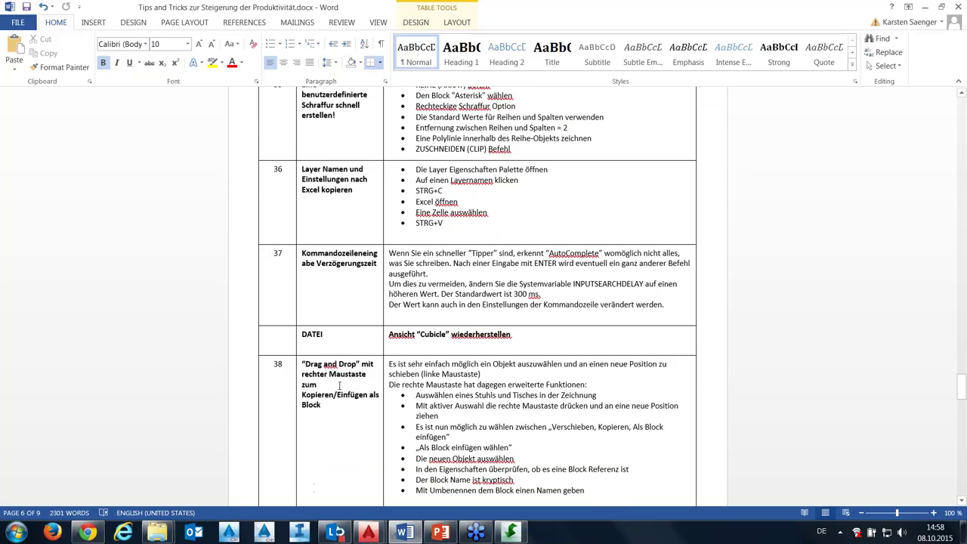
pyautogui.scroll(-1, 332, 394)
pyautogui.scroll(-1, 331, 394)
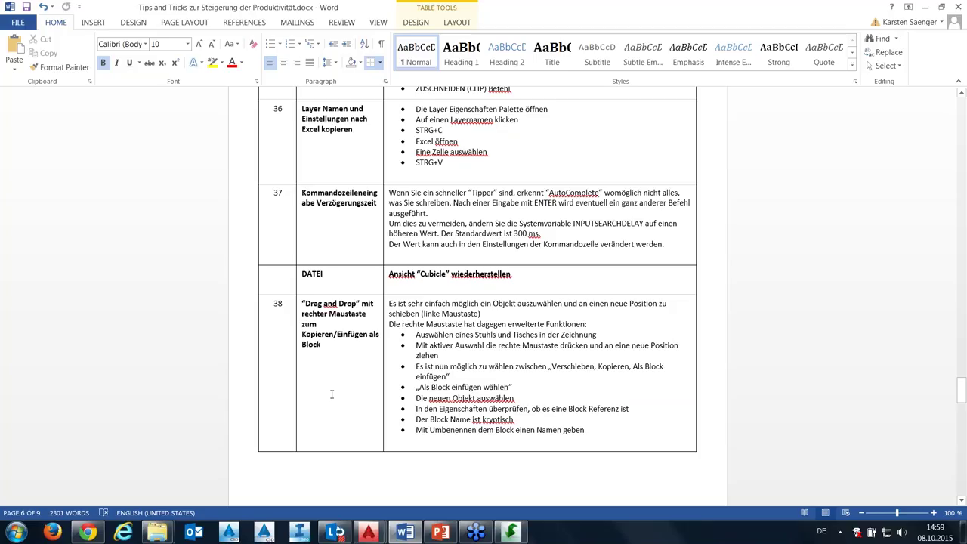
pyautogui.scroll(-1, 331, 394)
pyautogui.scroll(-1, 333, 394)
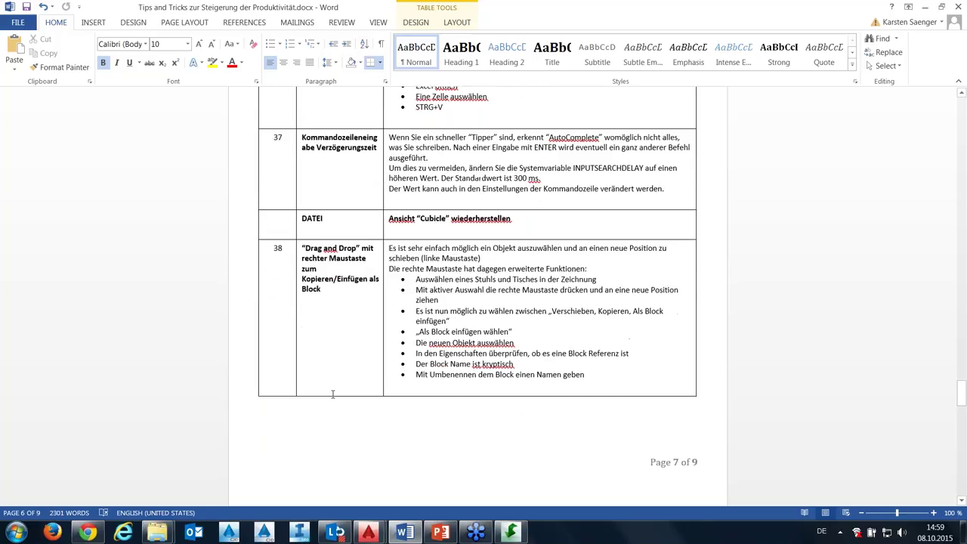
pyautogui.scroll(-2, 332, 393)
pyautogui.scroll(-1, 333, 393)
pyautogui.scroll(-3, 333, 390)
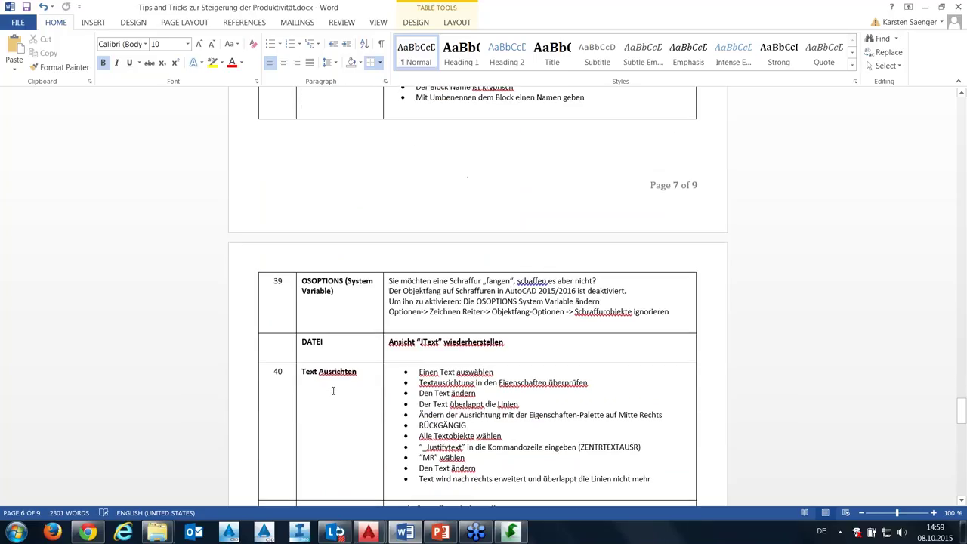
pyautogui.scroll(-2, 332, 391)
pyautogui.scroll(-1, 332, 391)
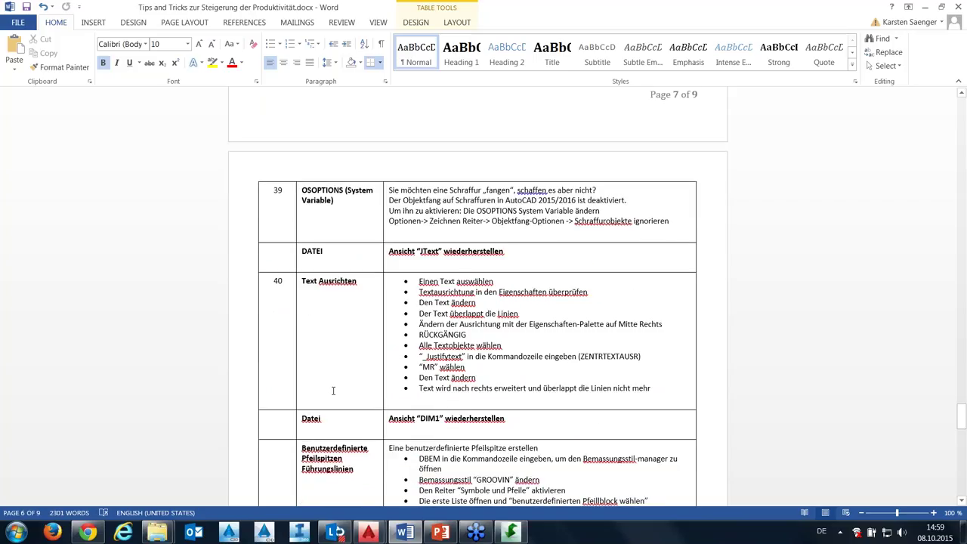
pyautogui.scroll(-2, 332, 390)
pyautogui.scroll(-1, 333, 390)
pyautogui.scroll(-2, 334, 389)
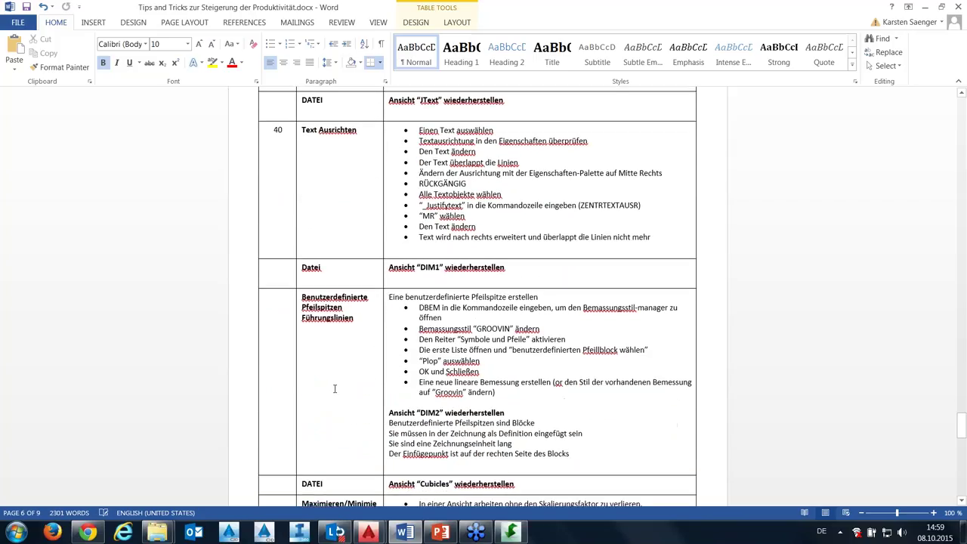
pyautogui.scroll(-1, 335, 388)
pyautogui.scroll(-2, 334, 389)
pyautogui.scroll(-2, 335, 389)
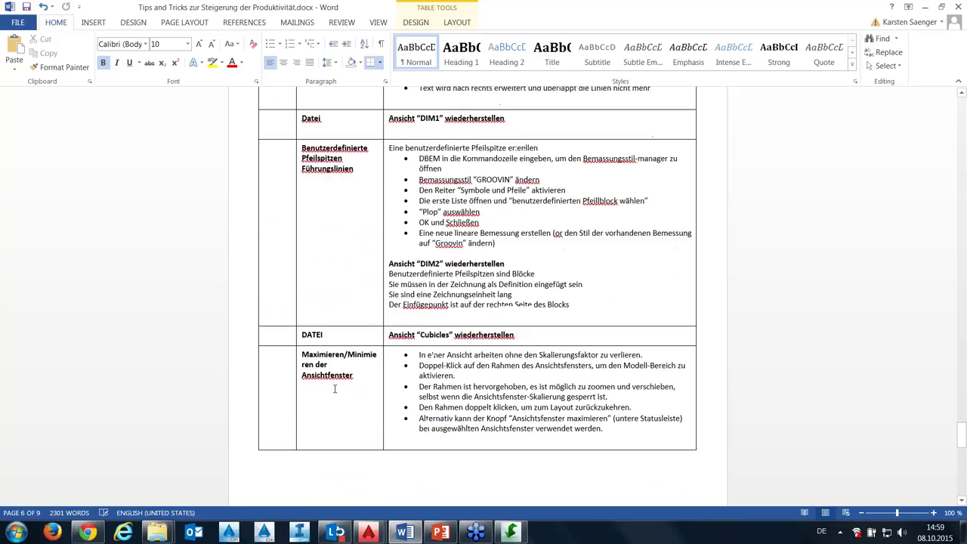
pyautogui.scroll(-1, 335, 388)
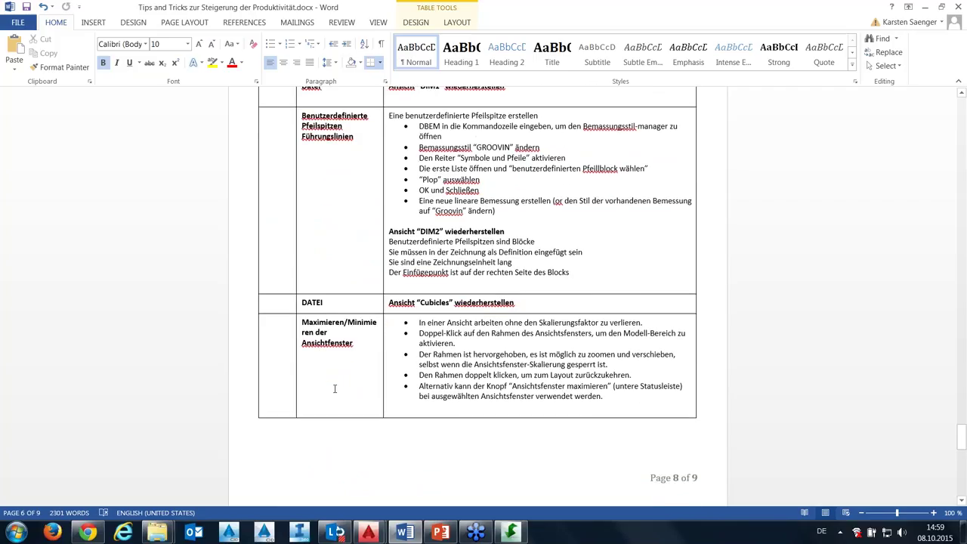
pyautogui.scroll(-1, 335, 388)
pyautogui.scroll(-1, 335, 389)
pyautogui.scroll(-3, 335, 389)
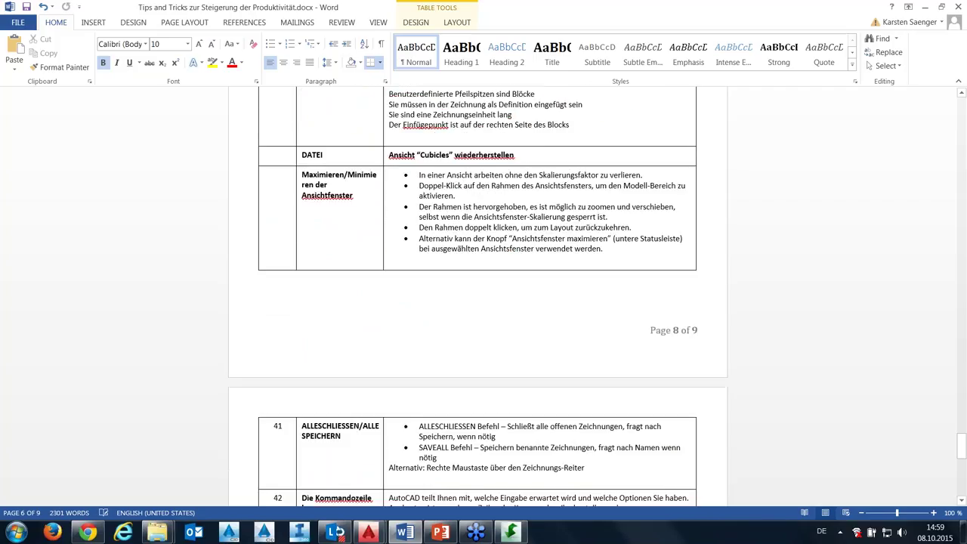
pyautogui.scroll(-1, 335, 388)
pyautogui.scroll(-2, 335, 389)
pyautogui.scroll(-2, 335, 389)
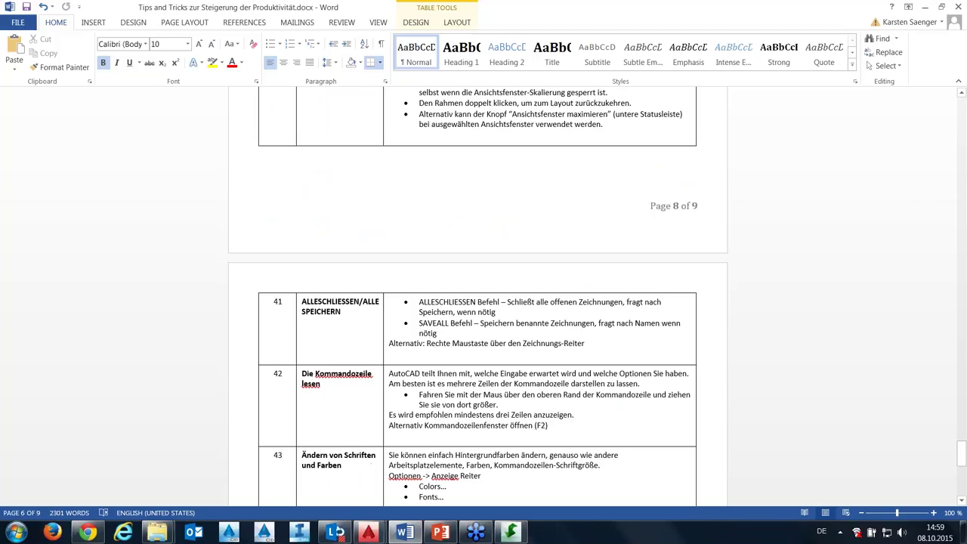
pyautogui.scroll(-1, 335, 389)
pyautogui.scroll(-1, 479, 297)
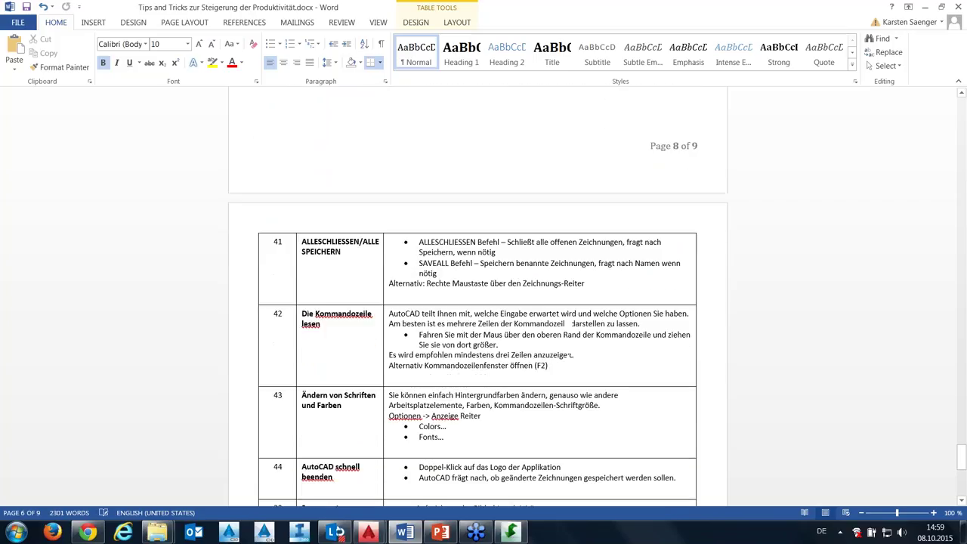
pyautogui.scroll(-1, 493, 484)
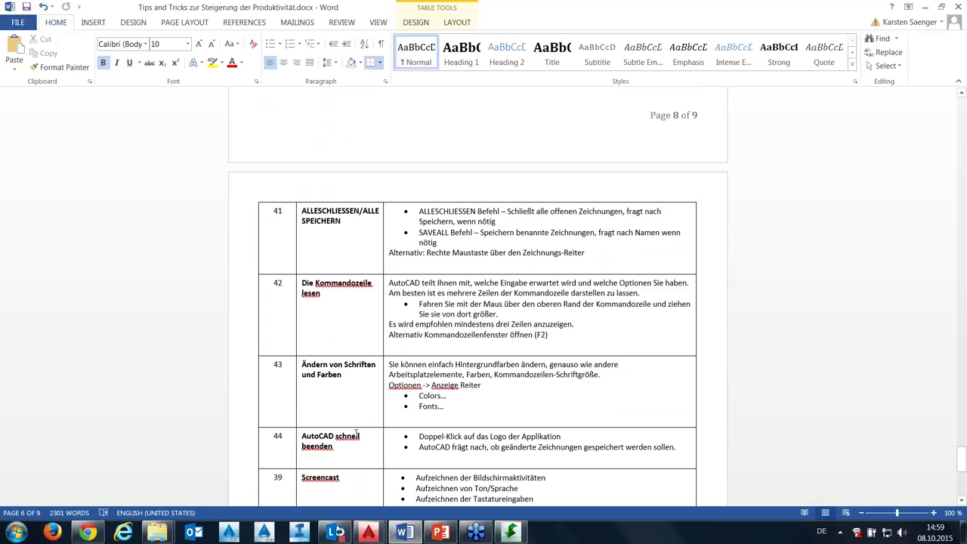
pyautogui.scroll(-1, 357, 434)
pyautogui.scroll(-2, 360, 433)
pyautogui.scroll(-2, 362, 433)
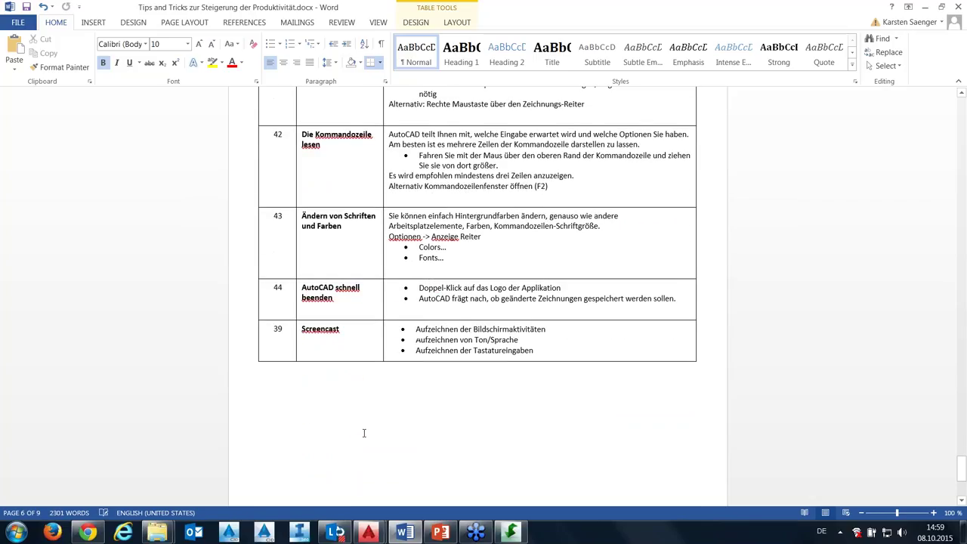
pyautogui.scroll(4, 363, 433)
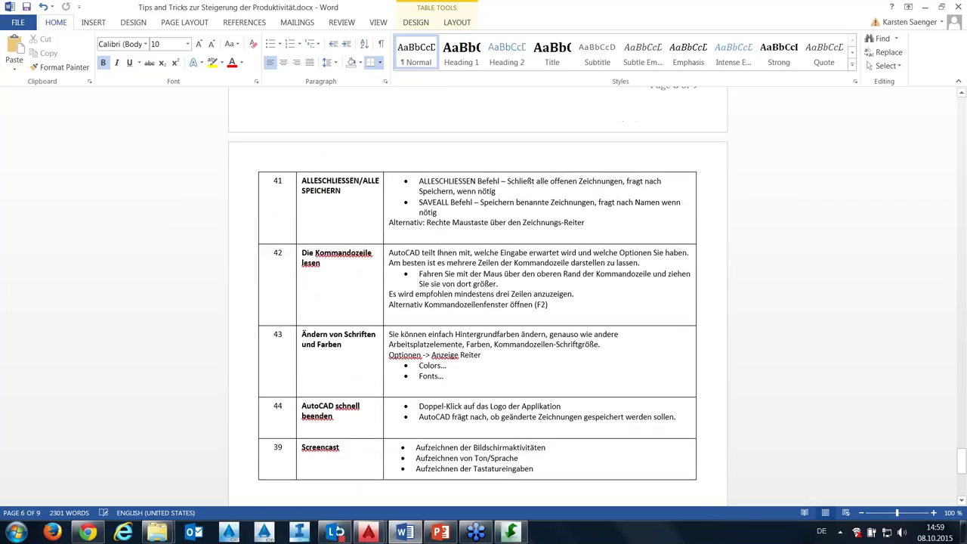